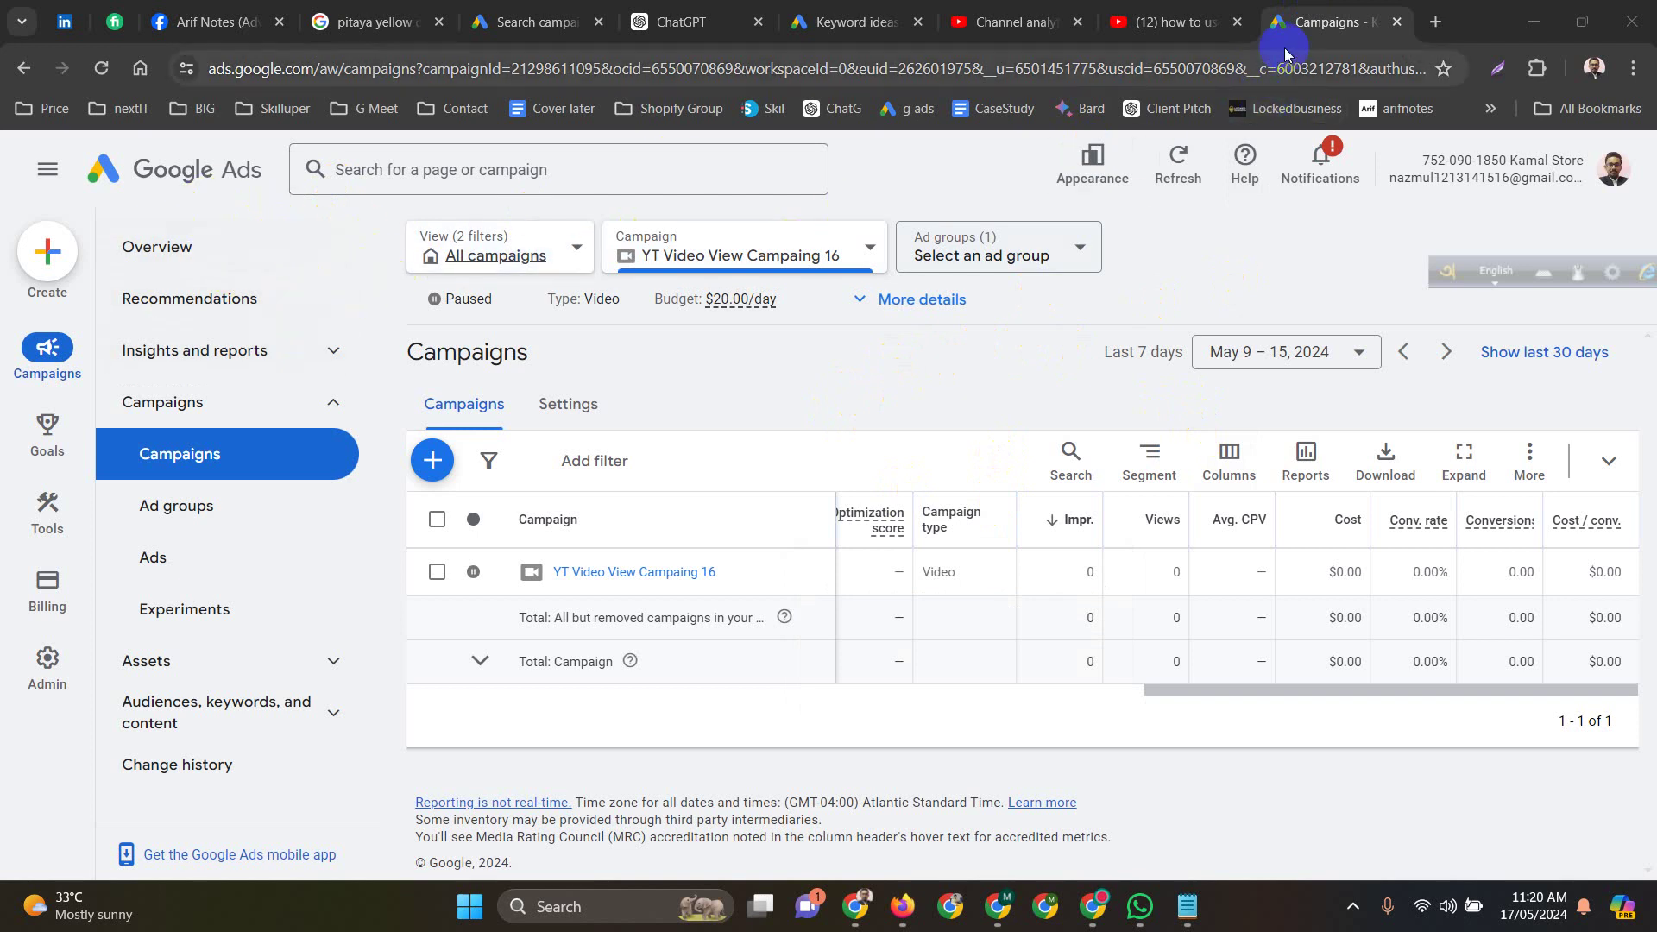
# Open ads.google.com in a new browser tab, sign in, and select the Kamal Store ads account.
pyautogui.click(1436, 23)
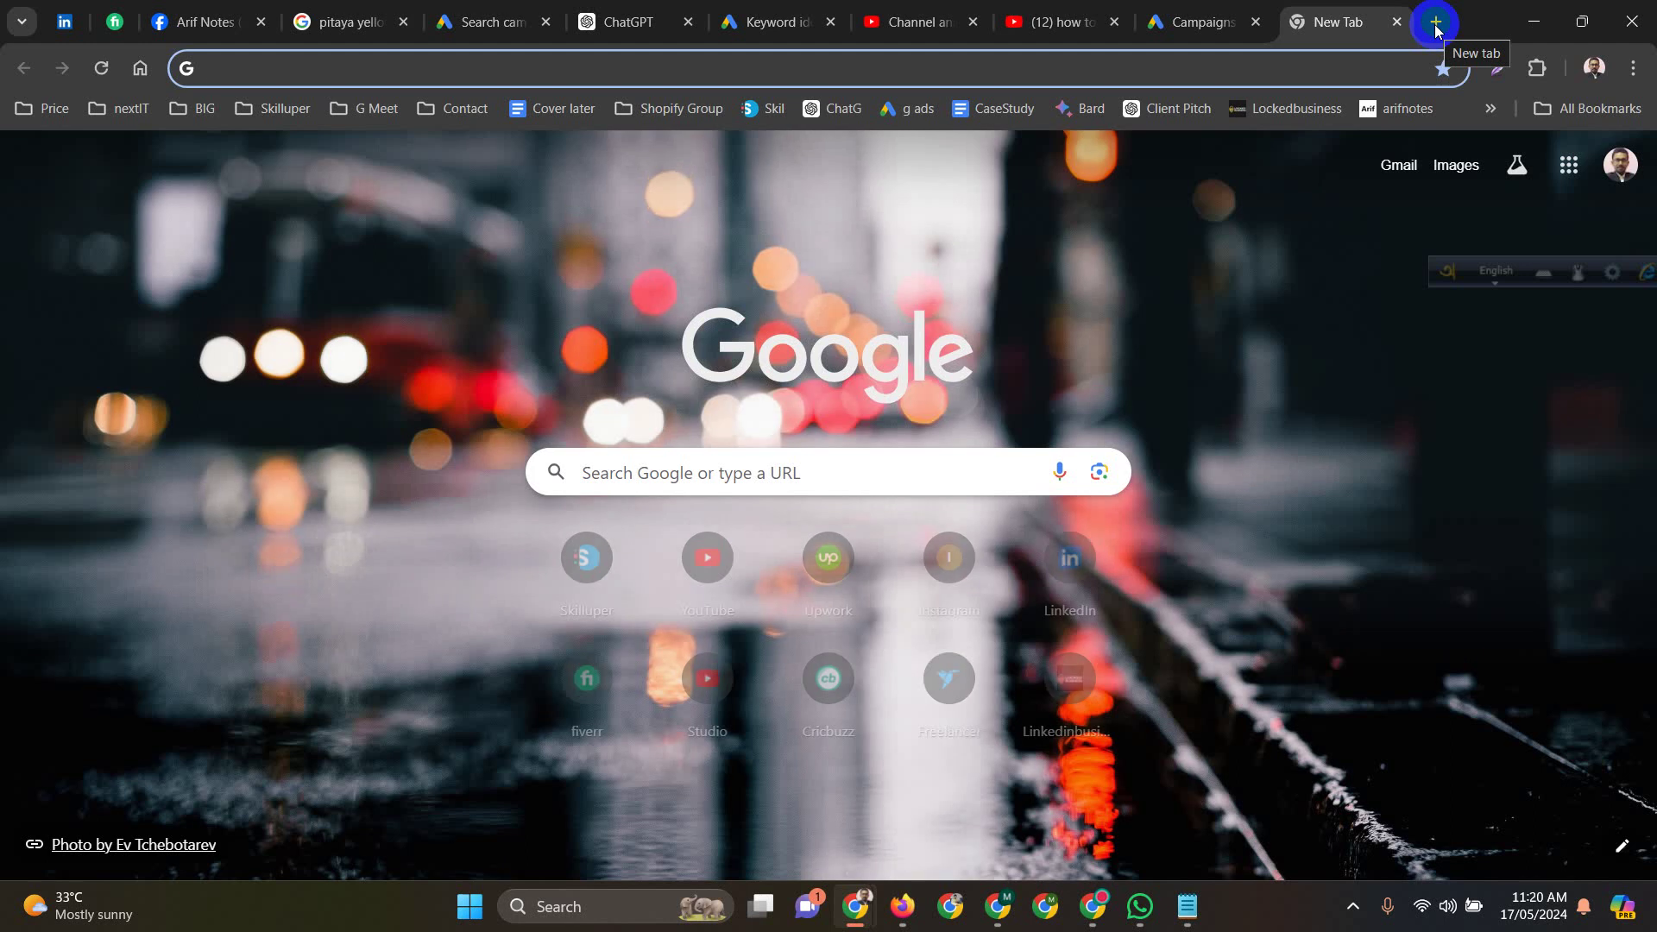
pyautogui.write('ads')
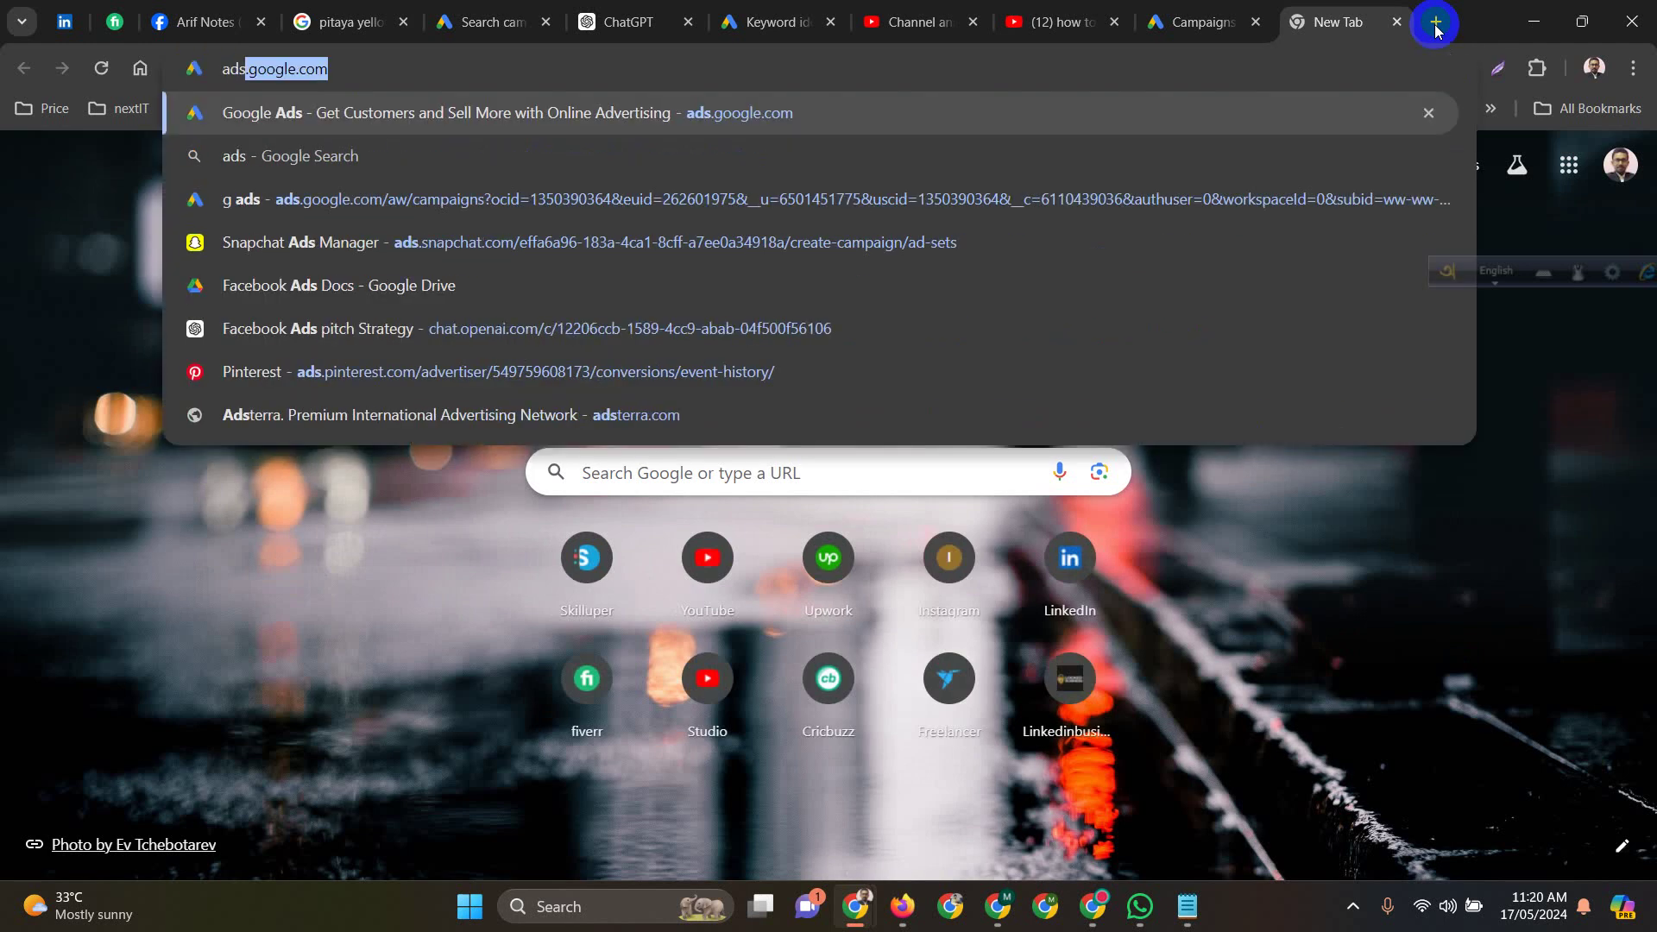
pyautogui.press('Return')
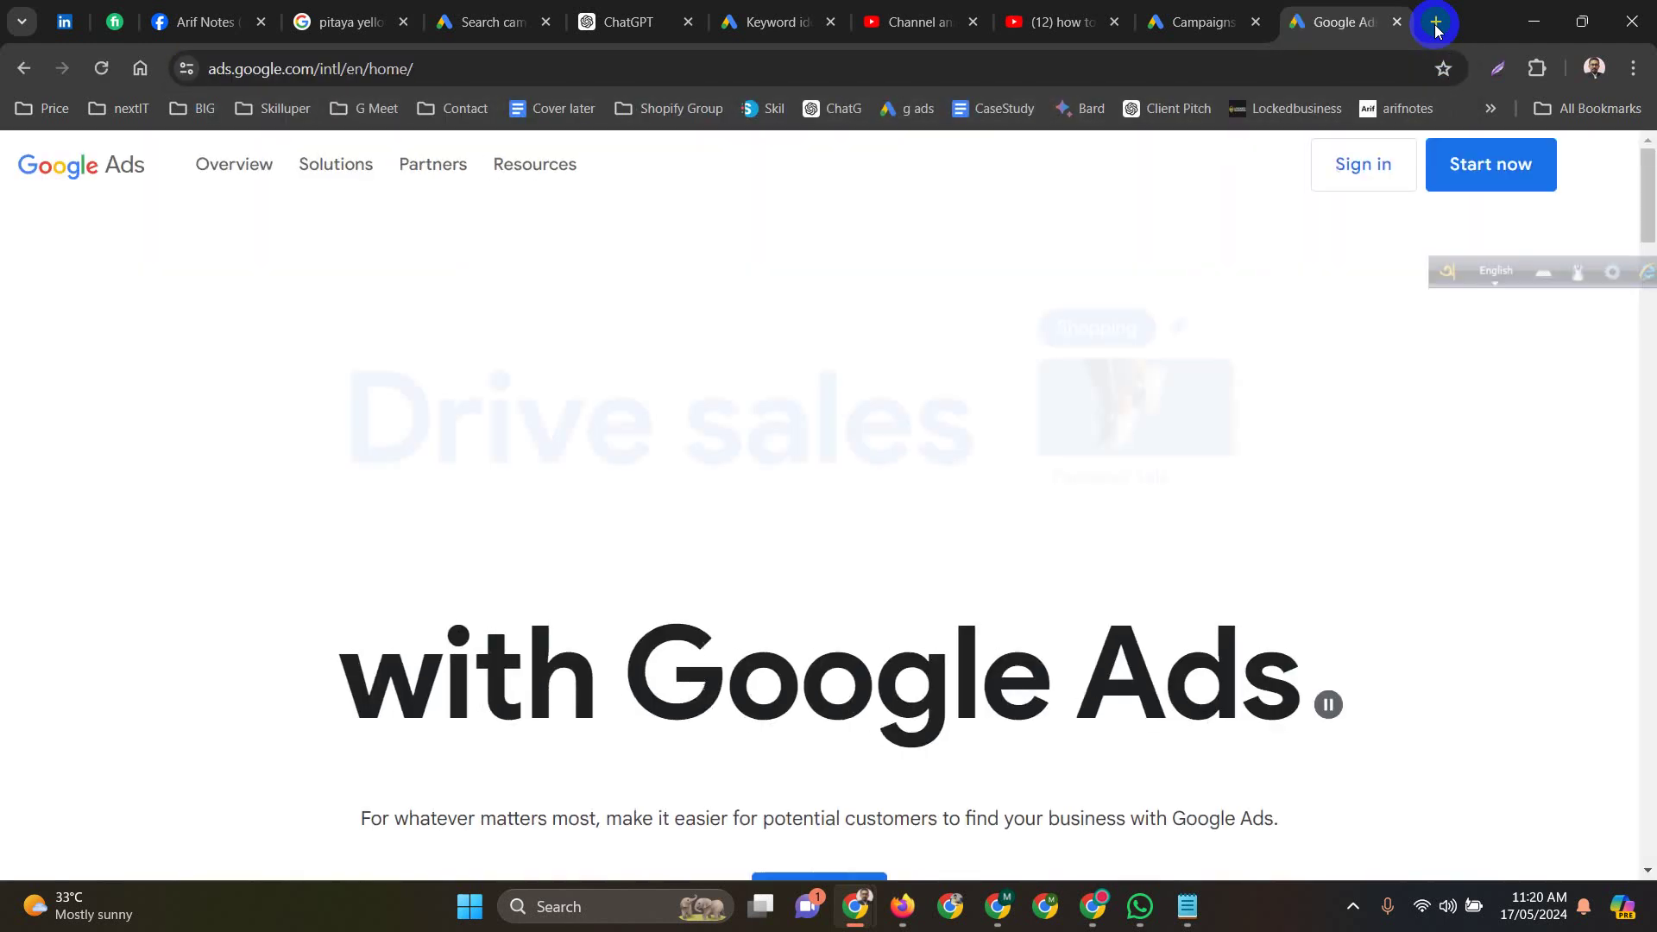
pyautogui.click(1362, 166)
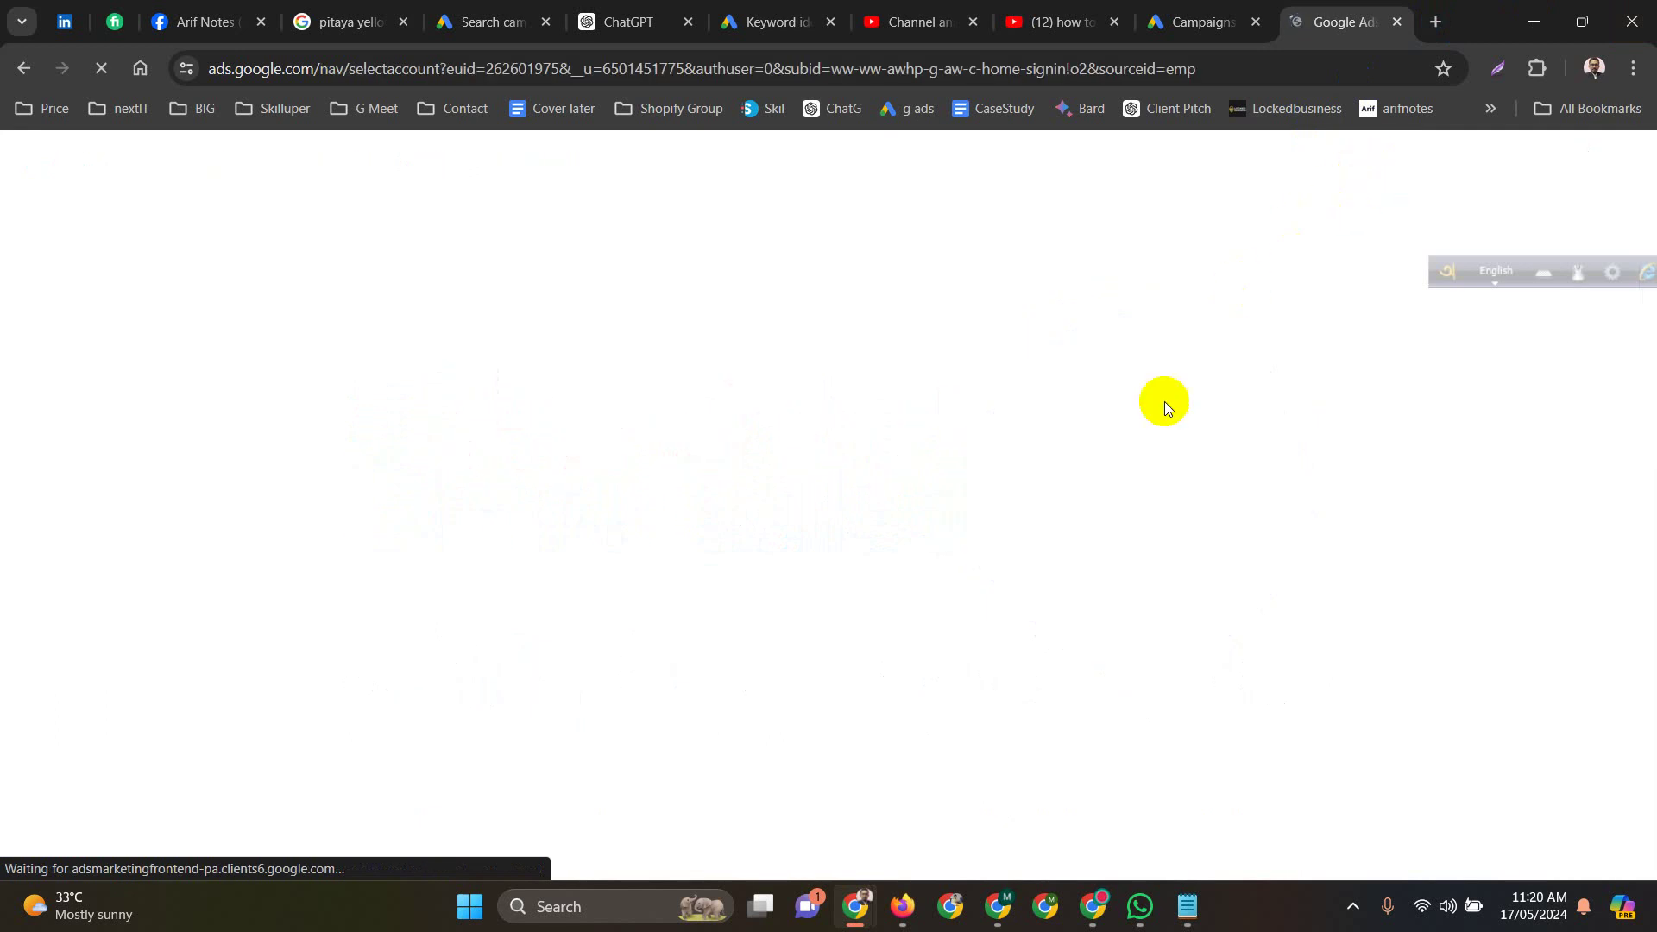
pyautogui.scroll(-5, 895, 728)
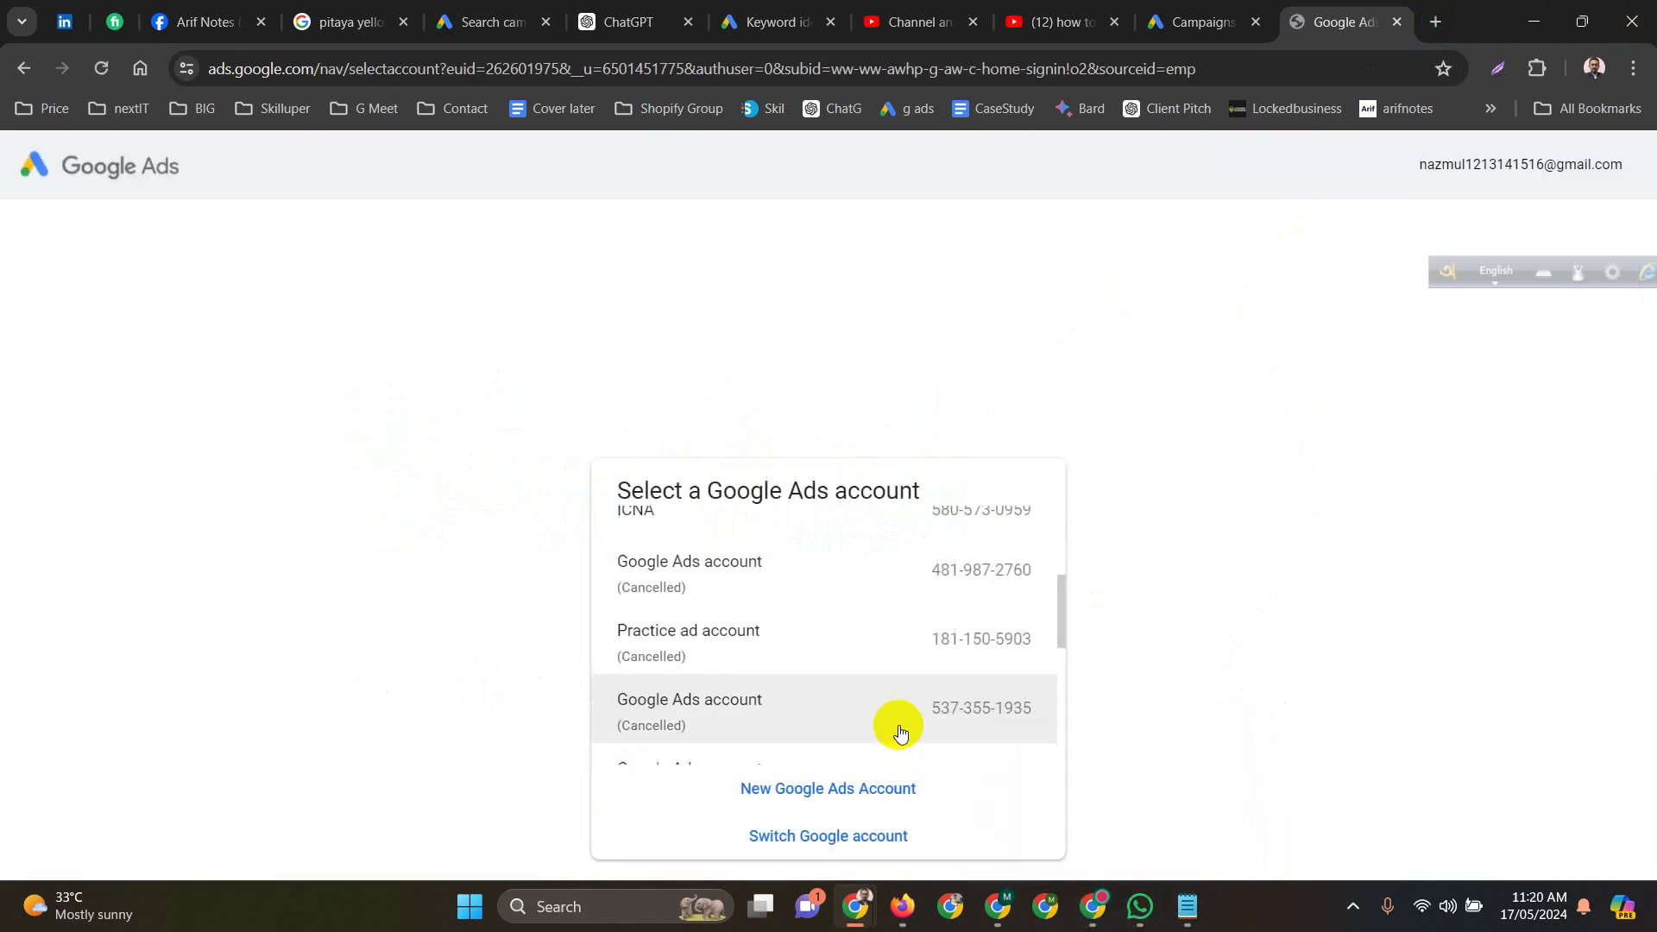
pyautogui.click(719, 723)
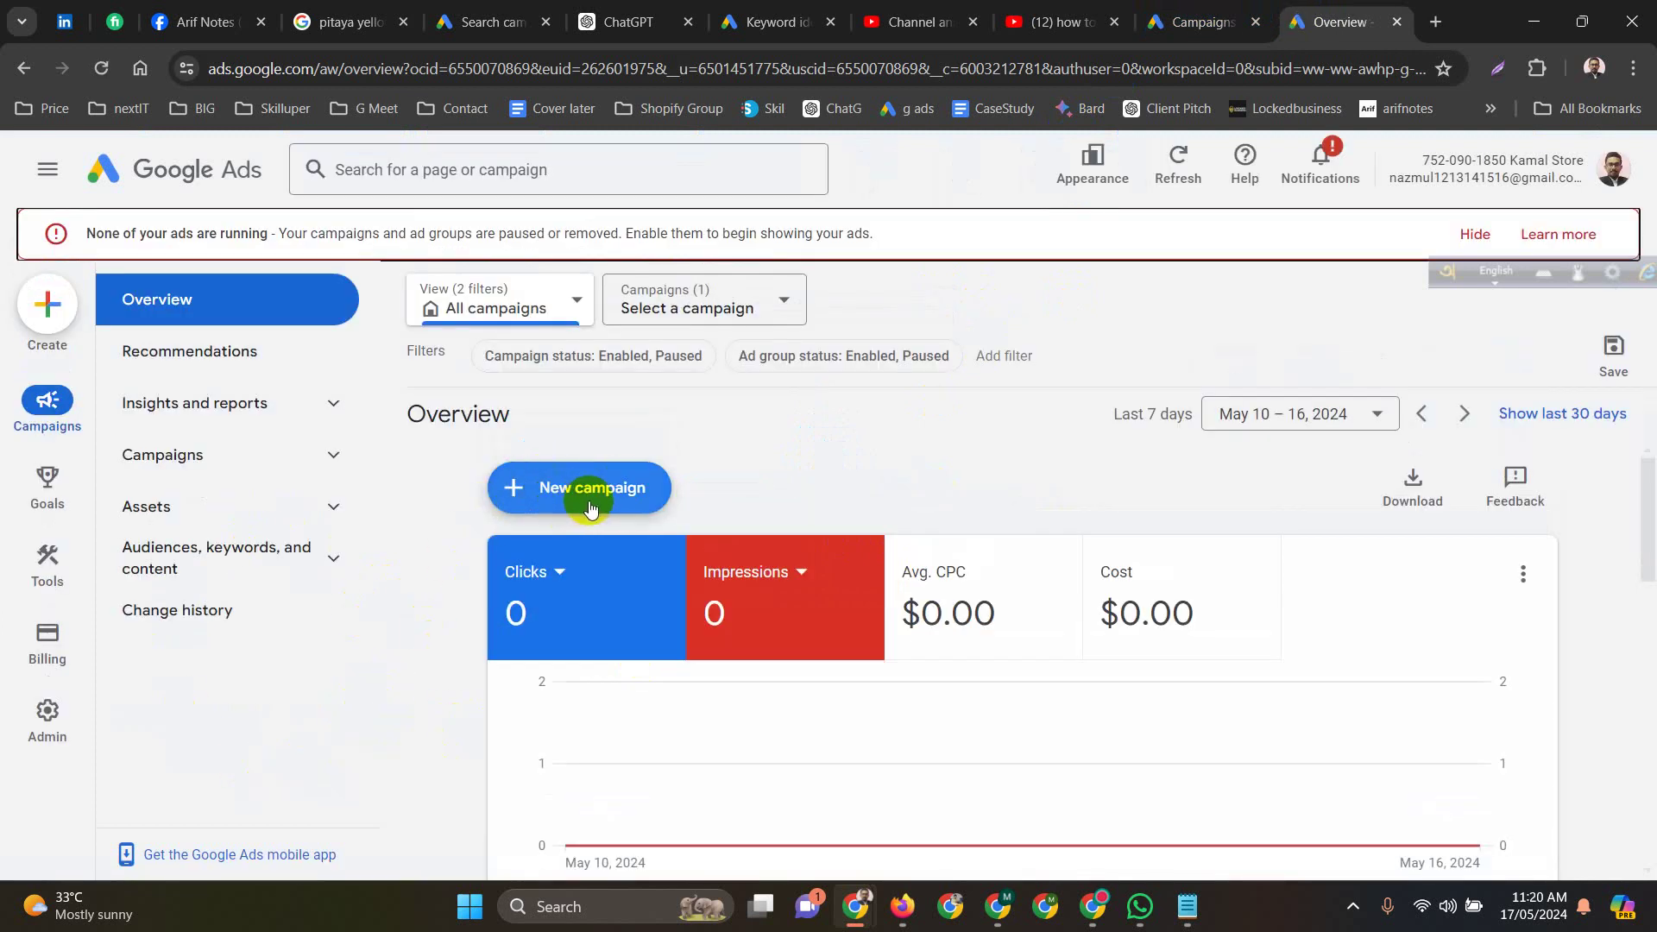
# Go to the account's campaigns list, hide the warning about ads not running, and start a new campaign.
pyautogui.click(241, 463)
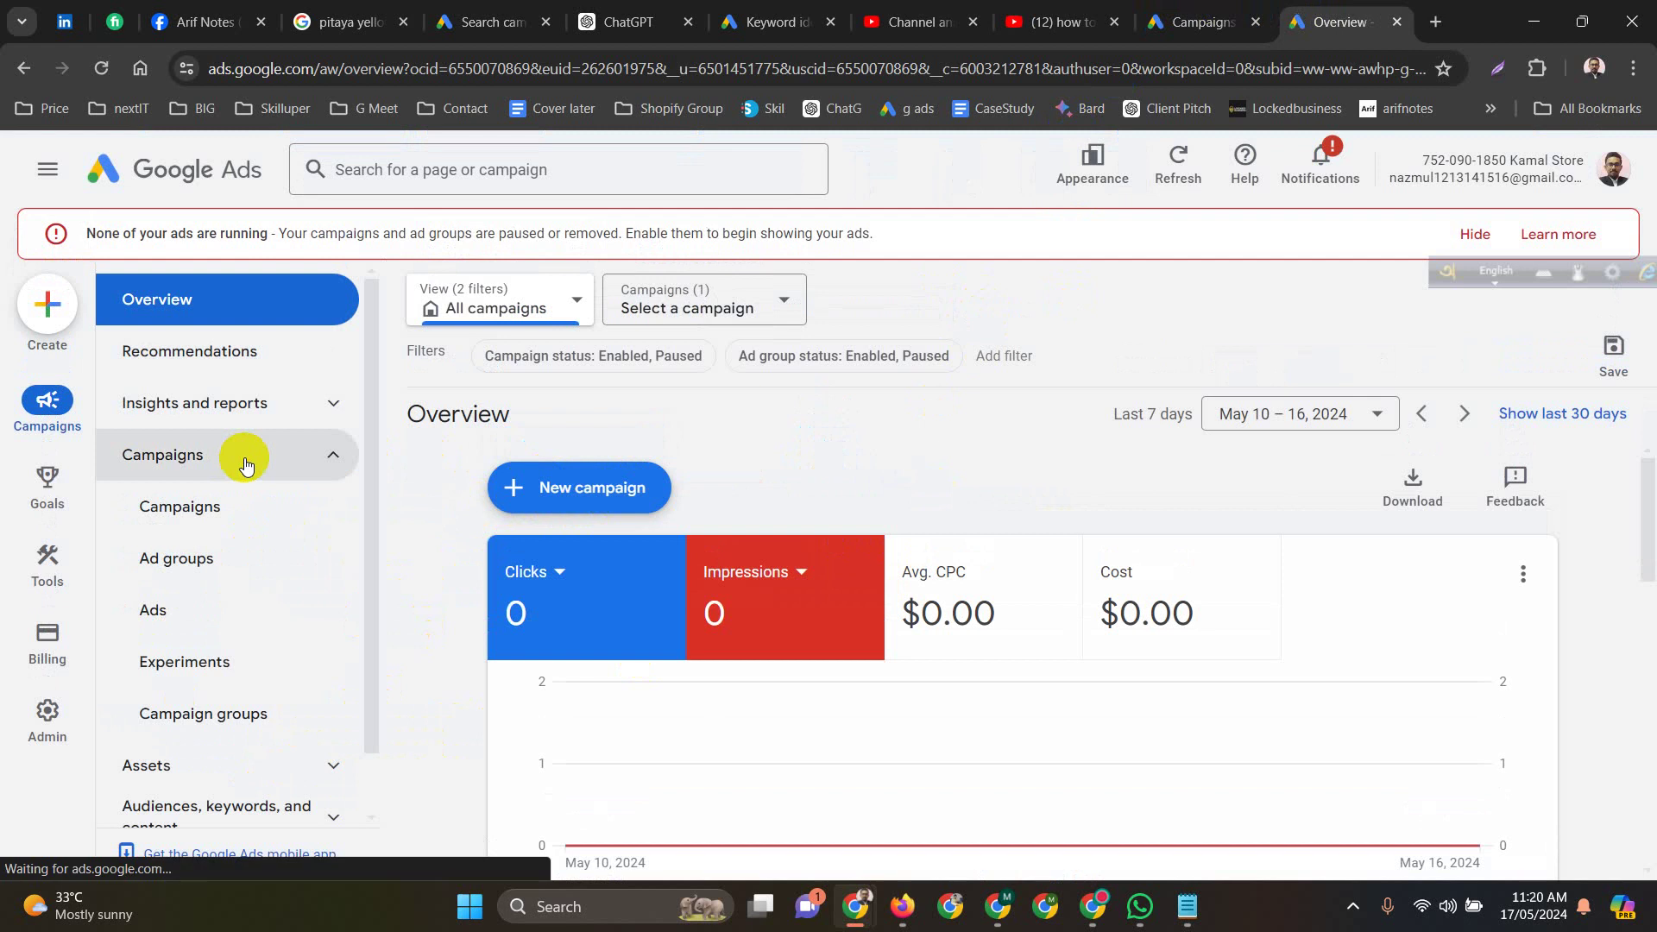
pyautogui.click(207, 508)
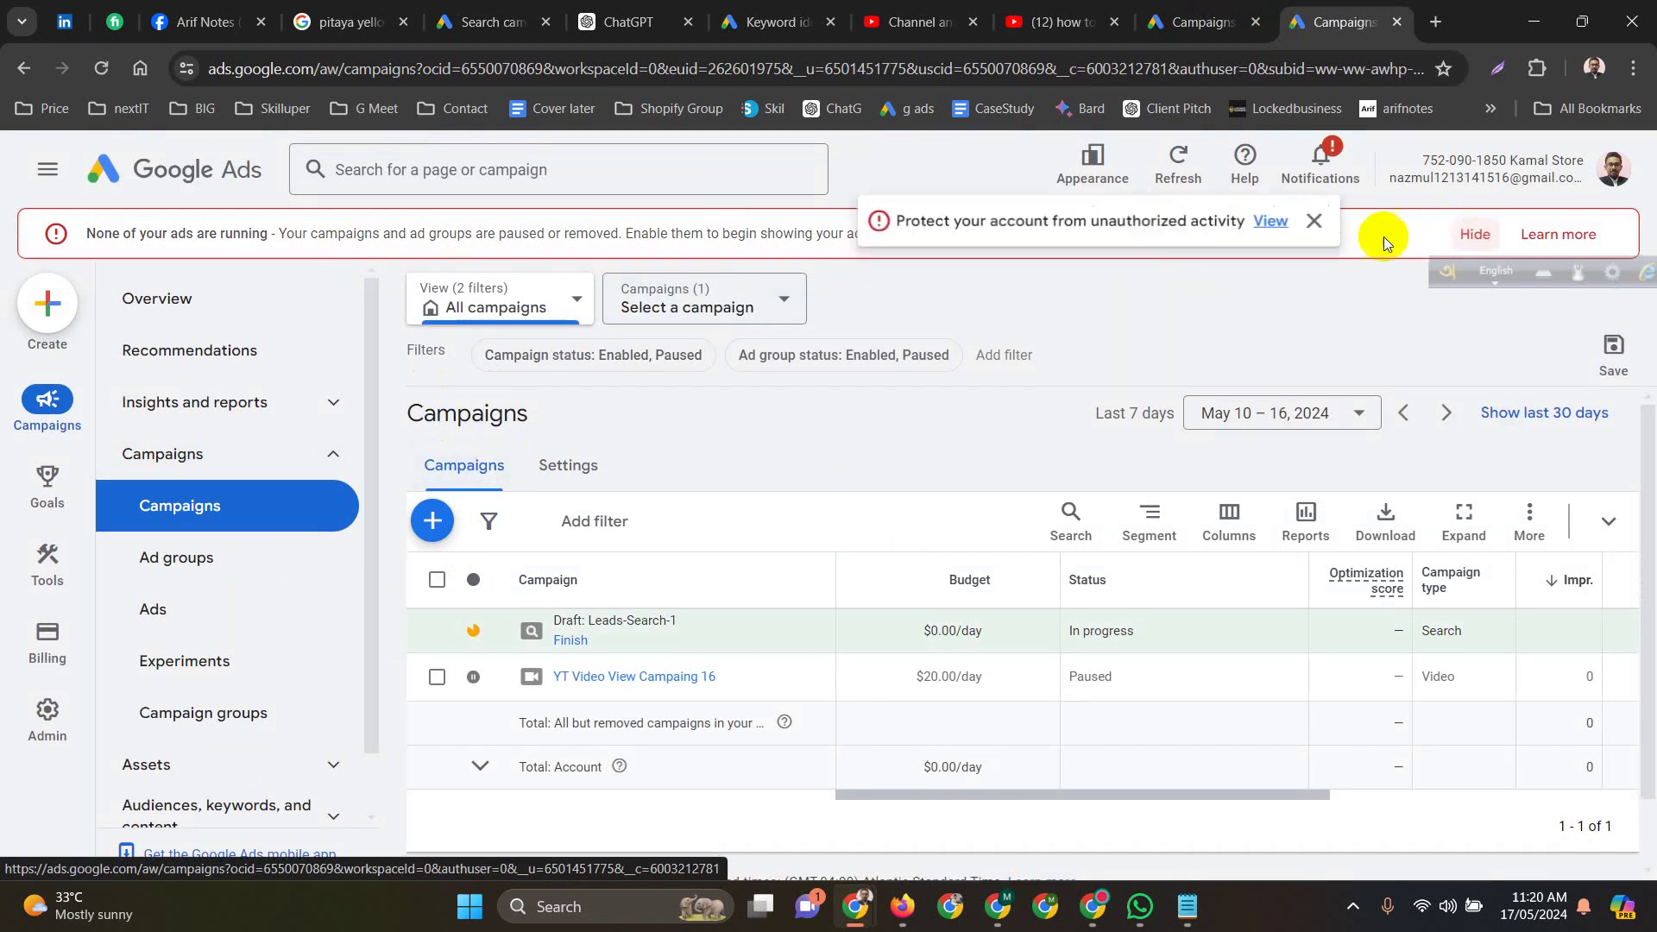
pyautogui.click(1473, 234)
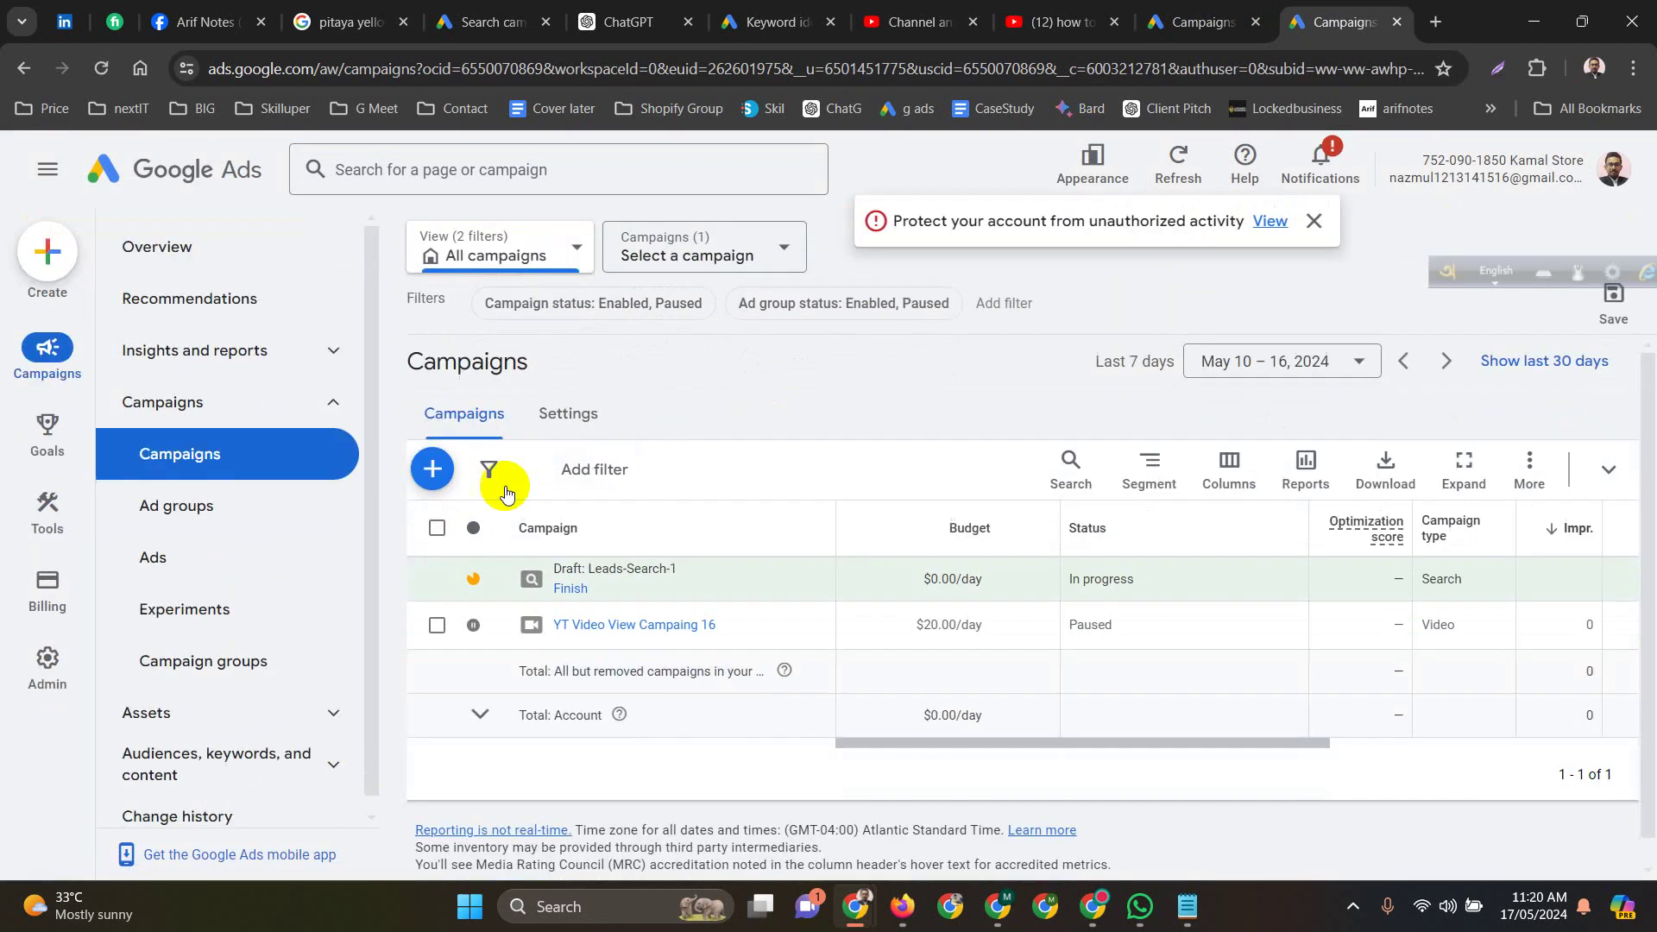
pyautogui.click(431, 471)
pyautogui.click(565, 493)
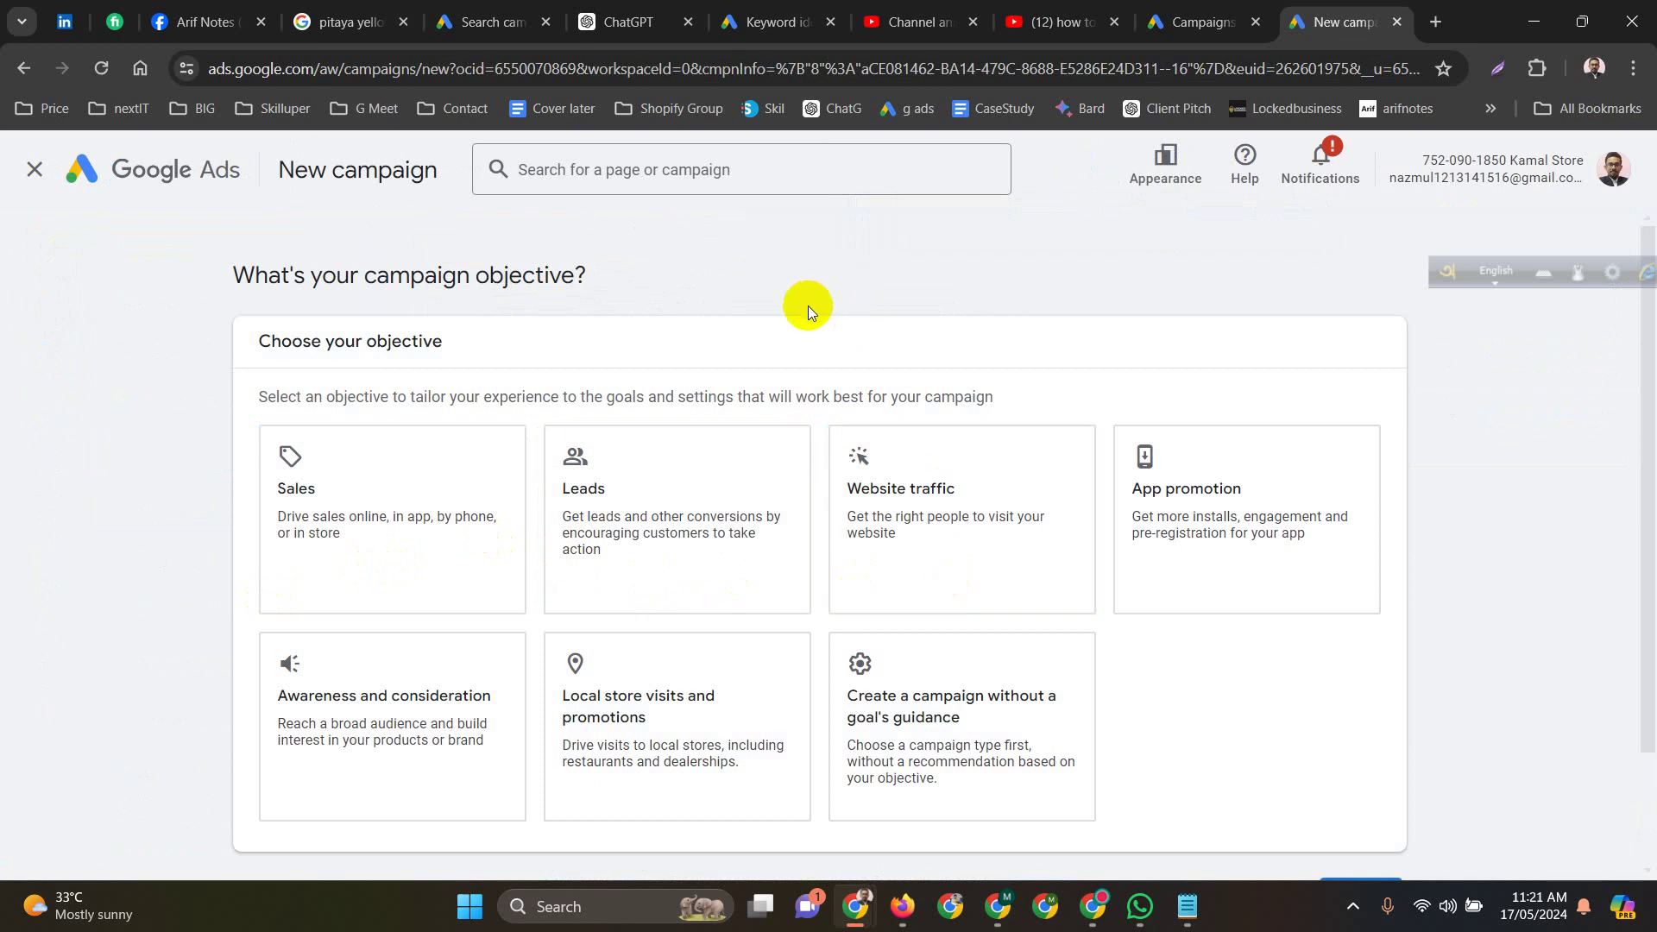
# Choose Leads as the campaign objective and continue with the Submit lead forms conversion goal.
pyautogui.click(686, 531)
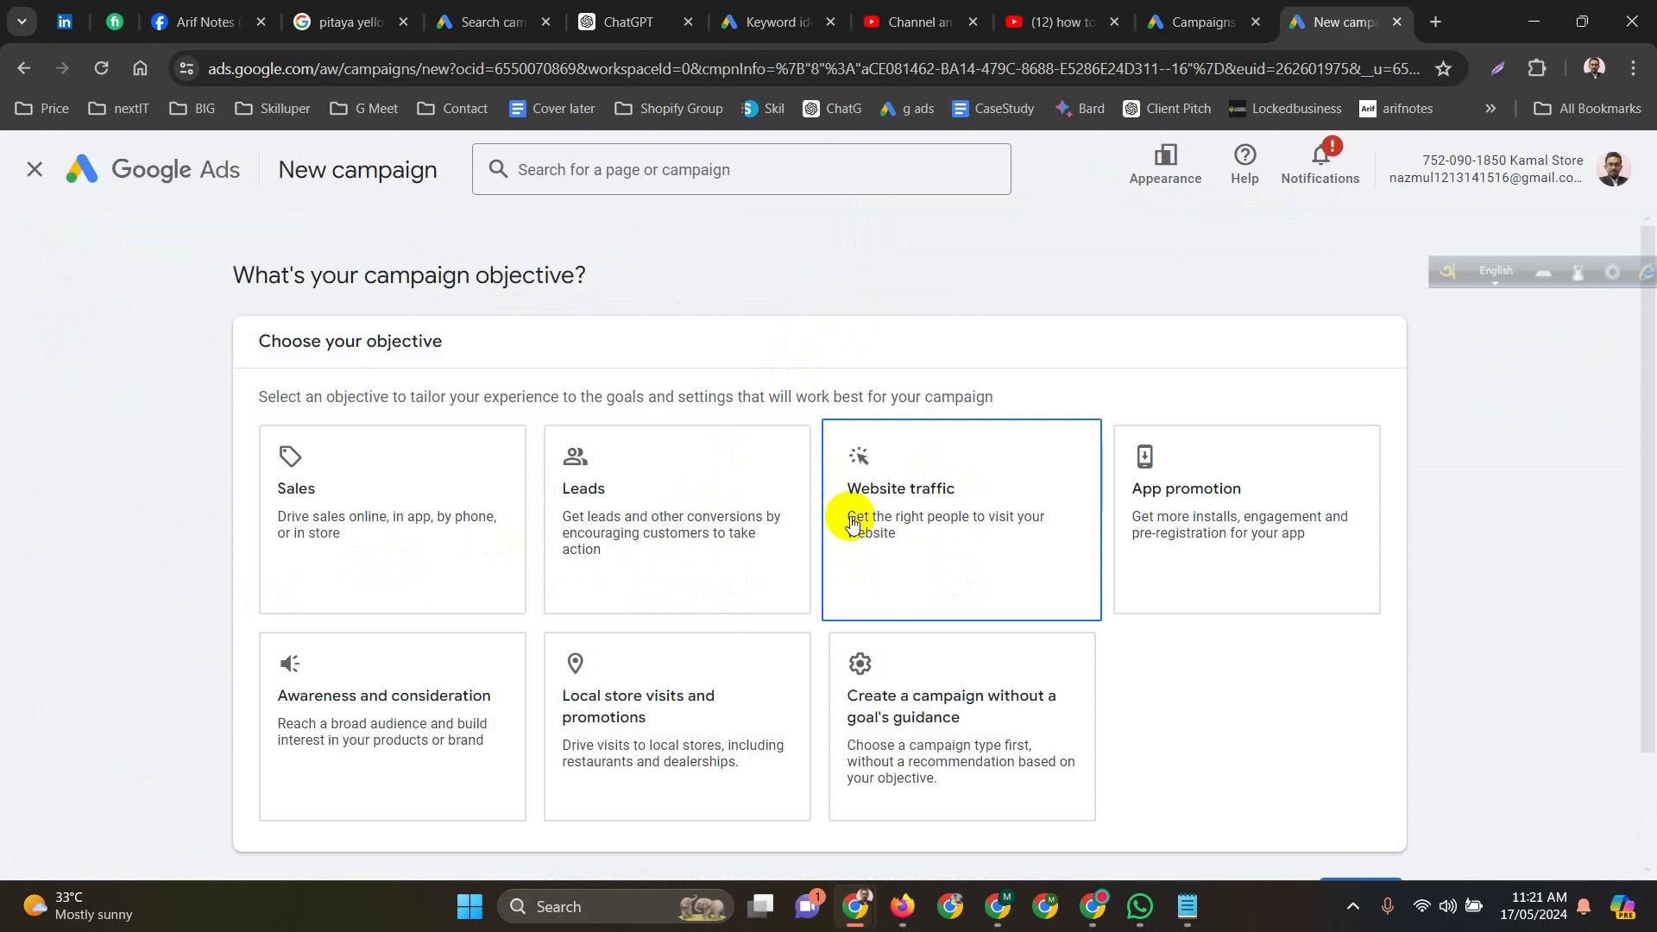
pyautogui.scroll(-2, 742, 518)
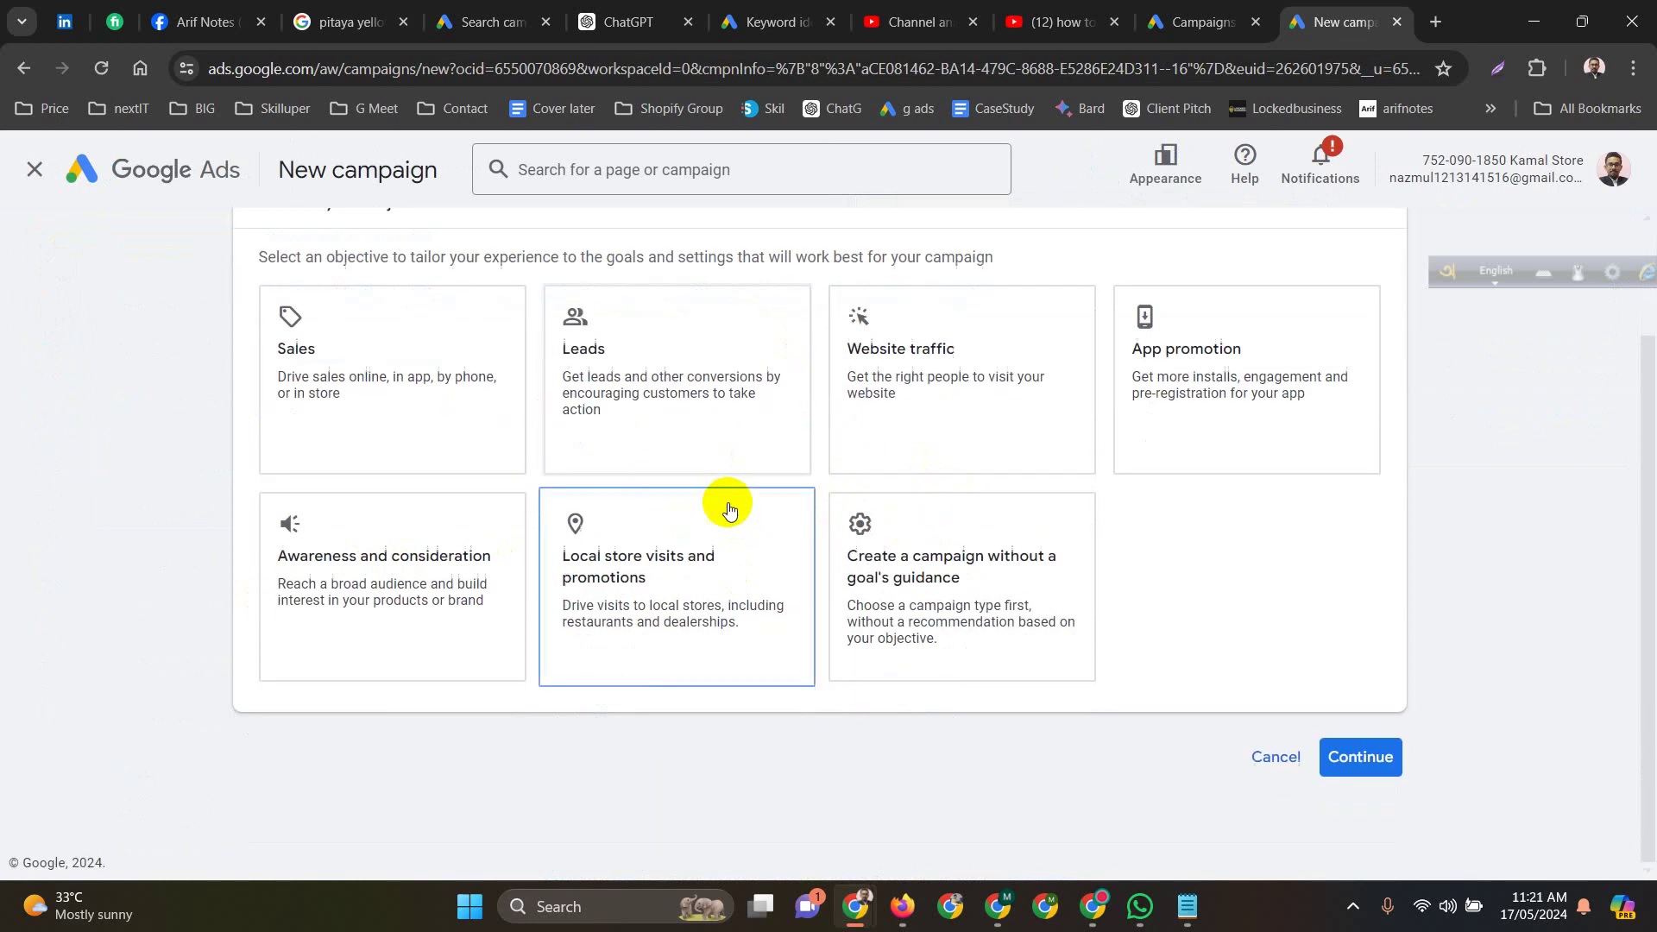
pyautogui.click(682, 414)
pyautogui.click(761, 365)
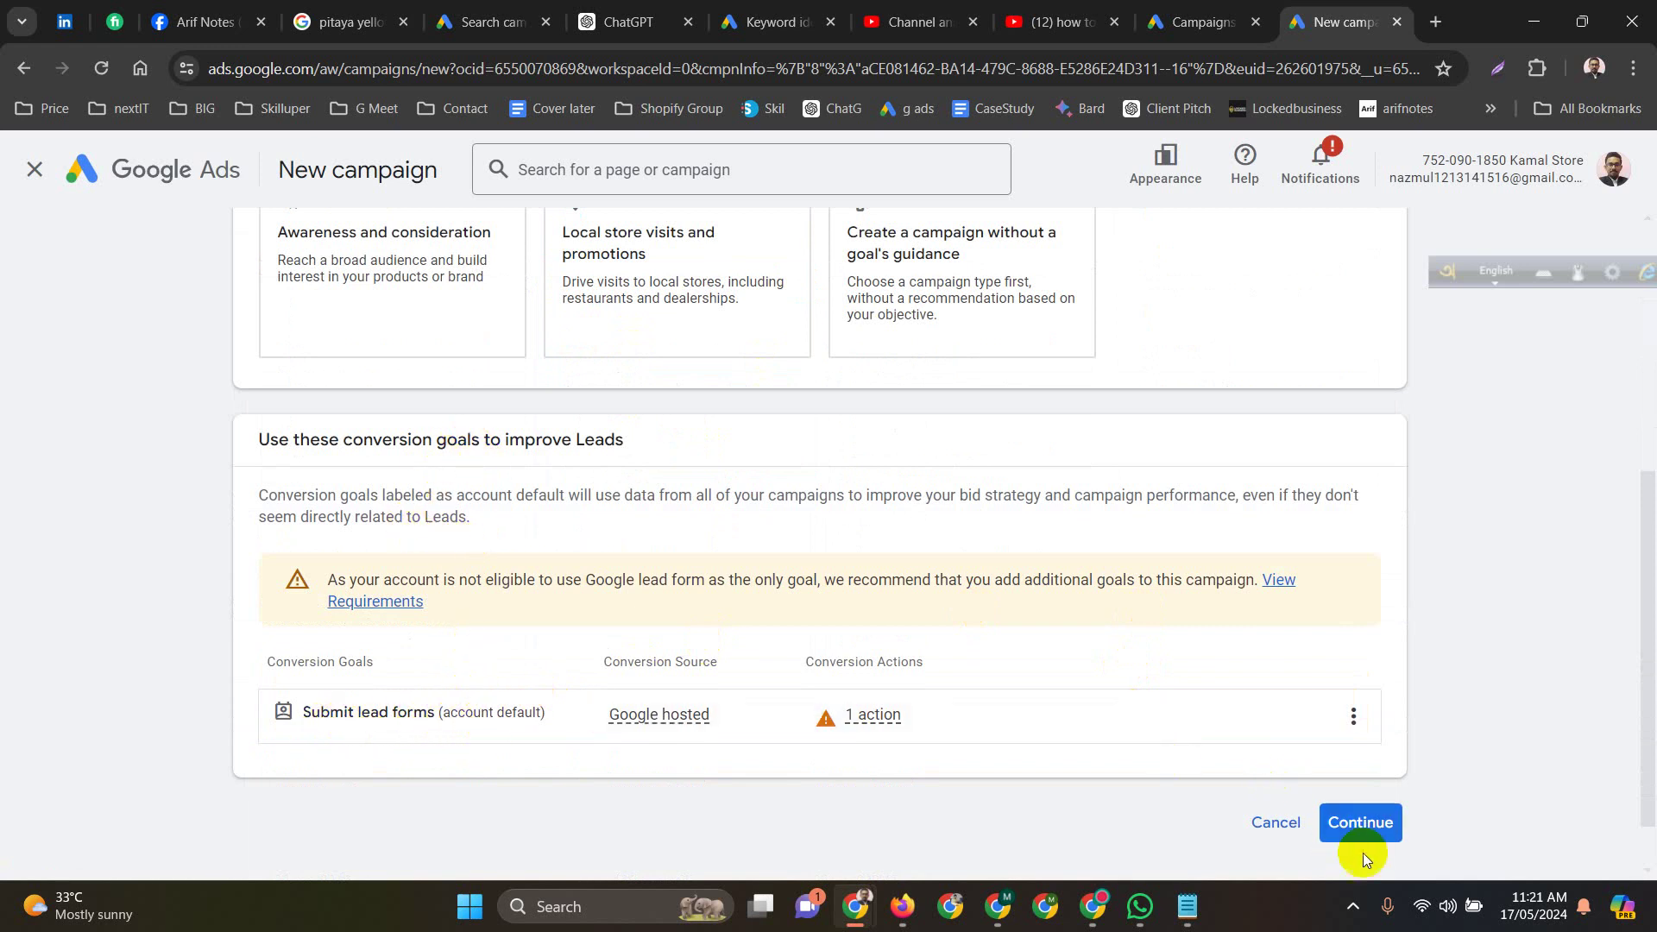
pyautogui.click(1362, 824)
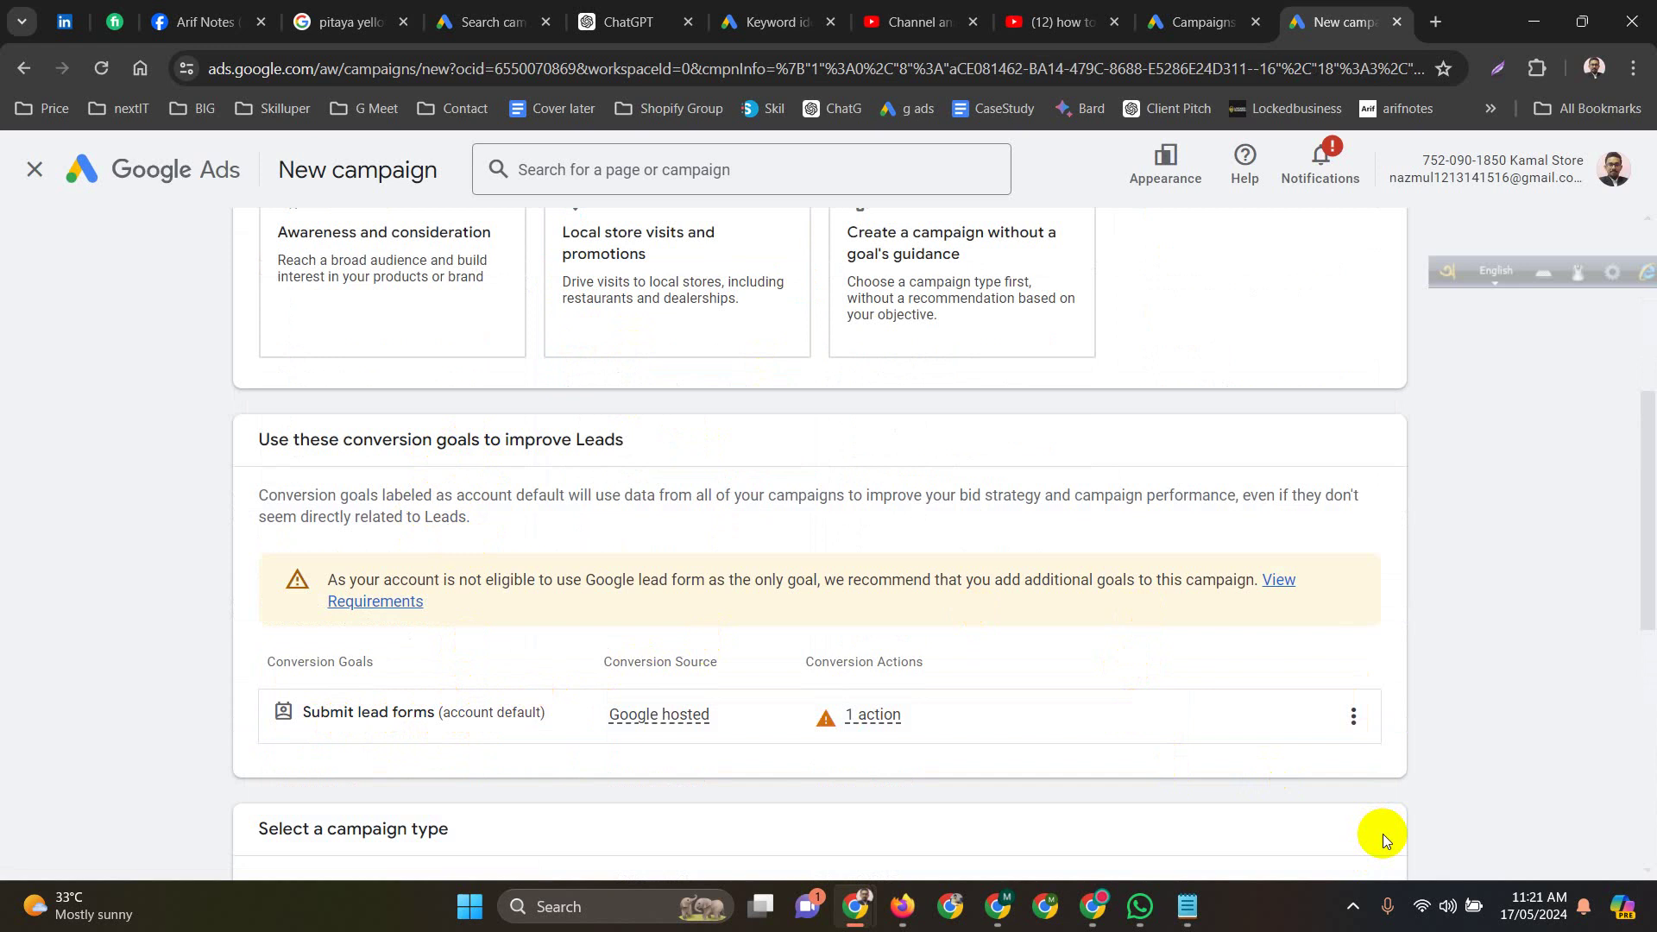
# Select the Search campaign type and set website visits to dulumoni.com as the way to reach the goal.
pyautogui.click(344, 674)
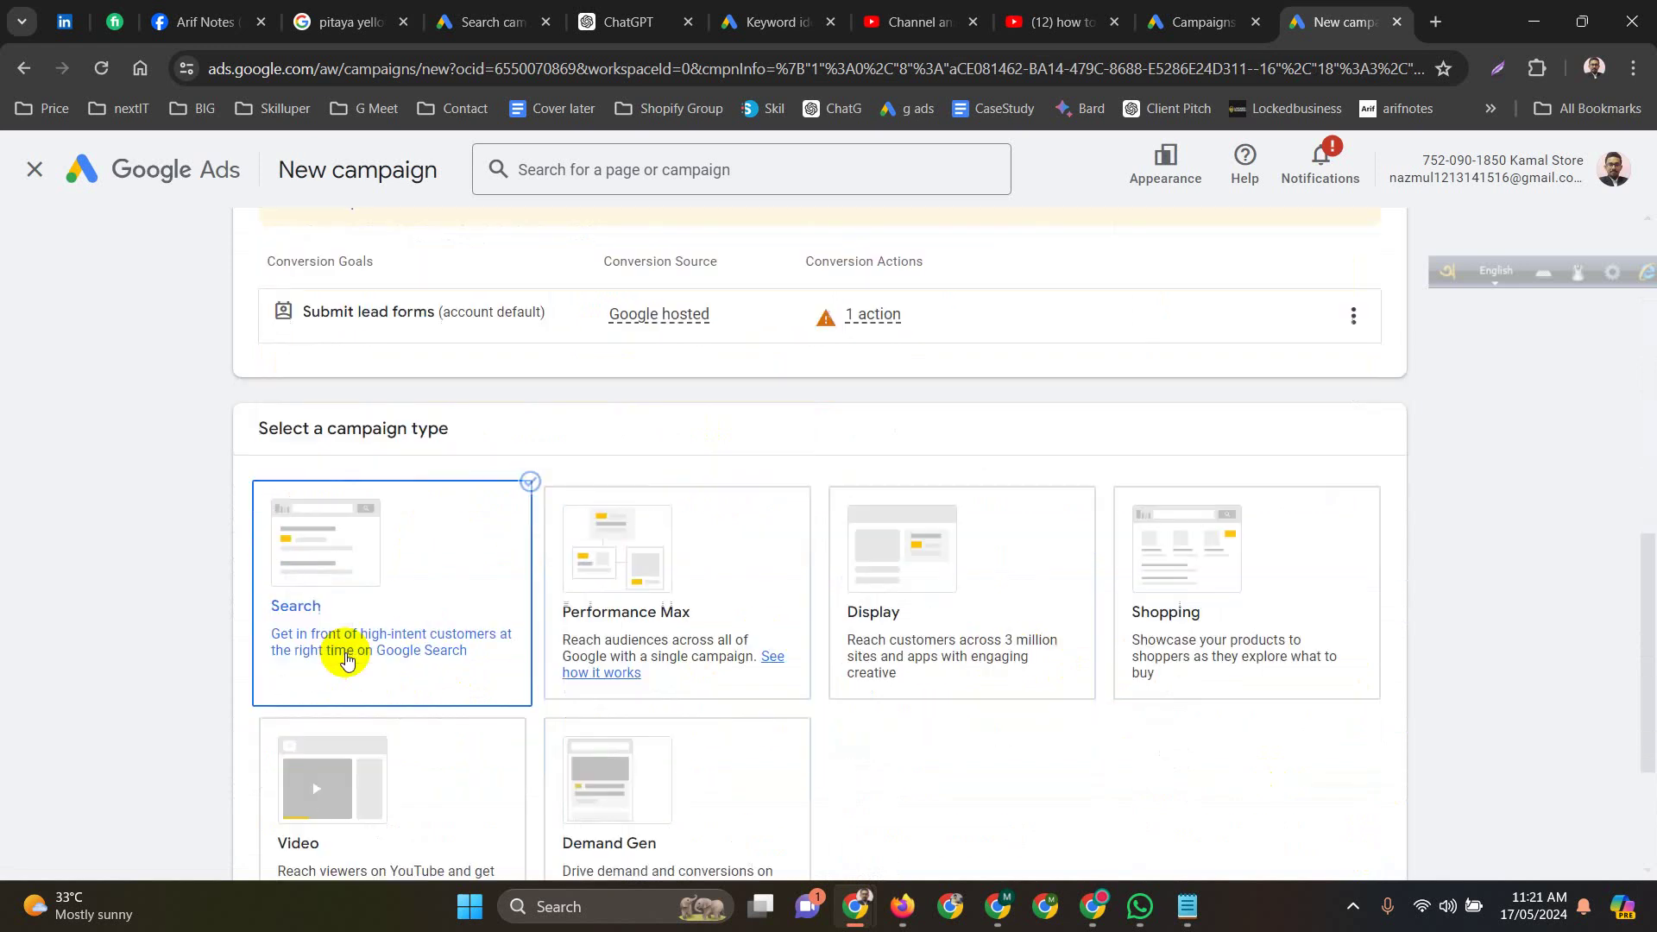
pyautogui.scroll(-3, 368, 655)
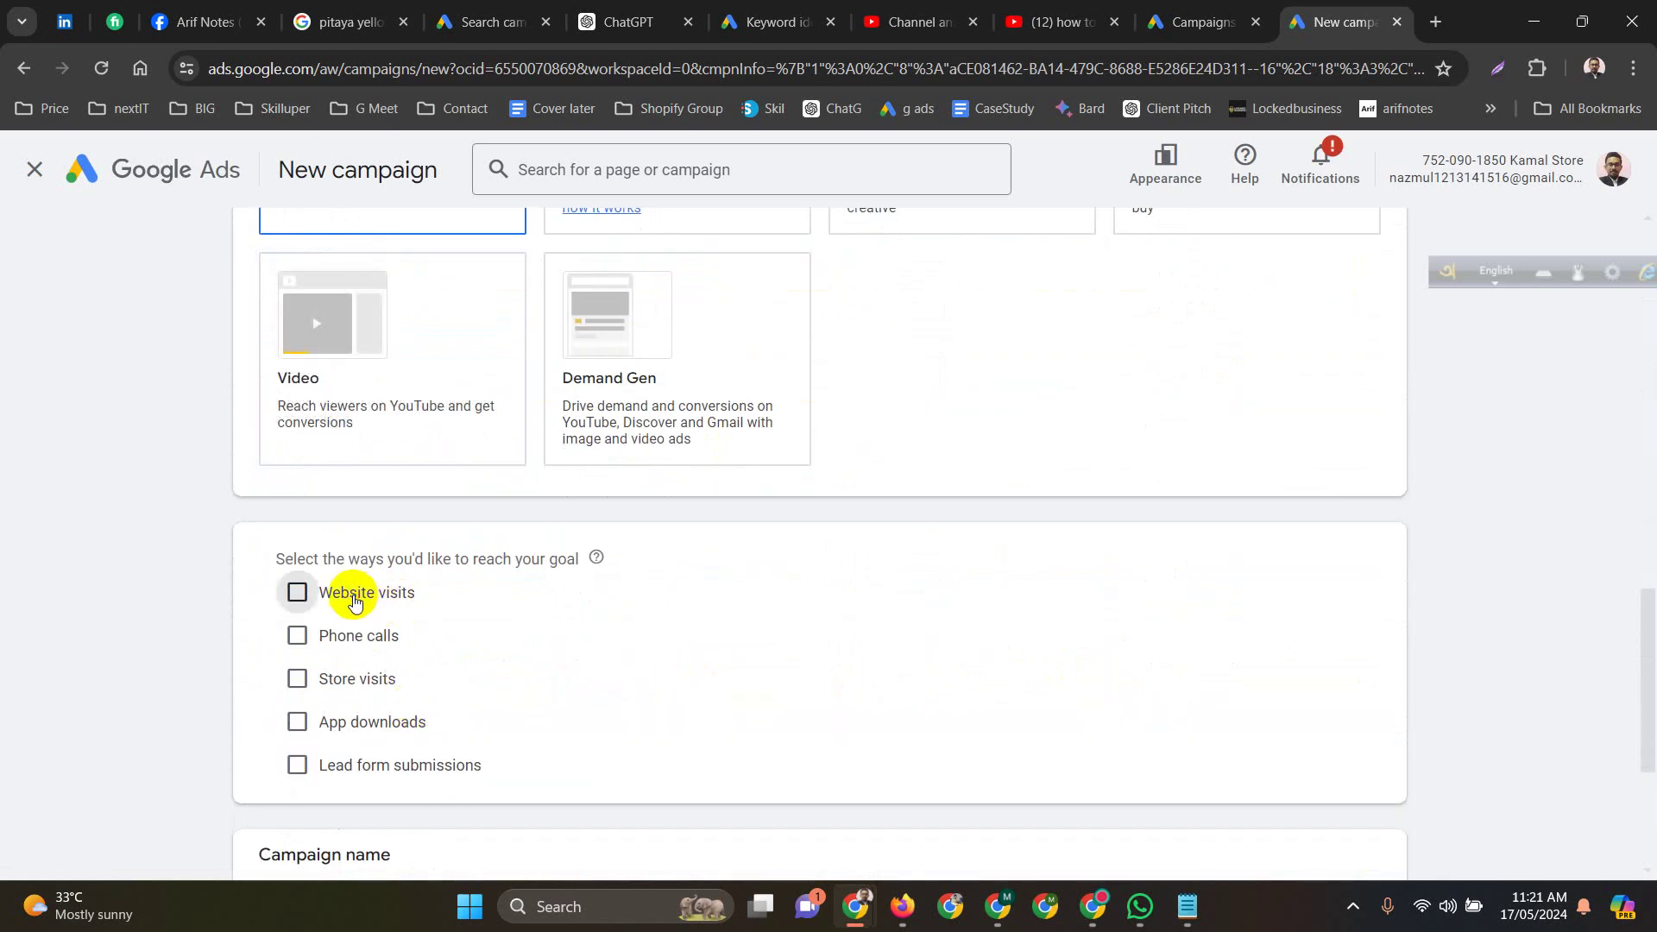
pyautogui.click(355, 601)
pyautogui.click(423, 645)
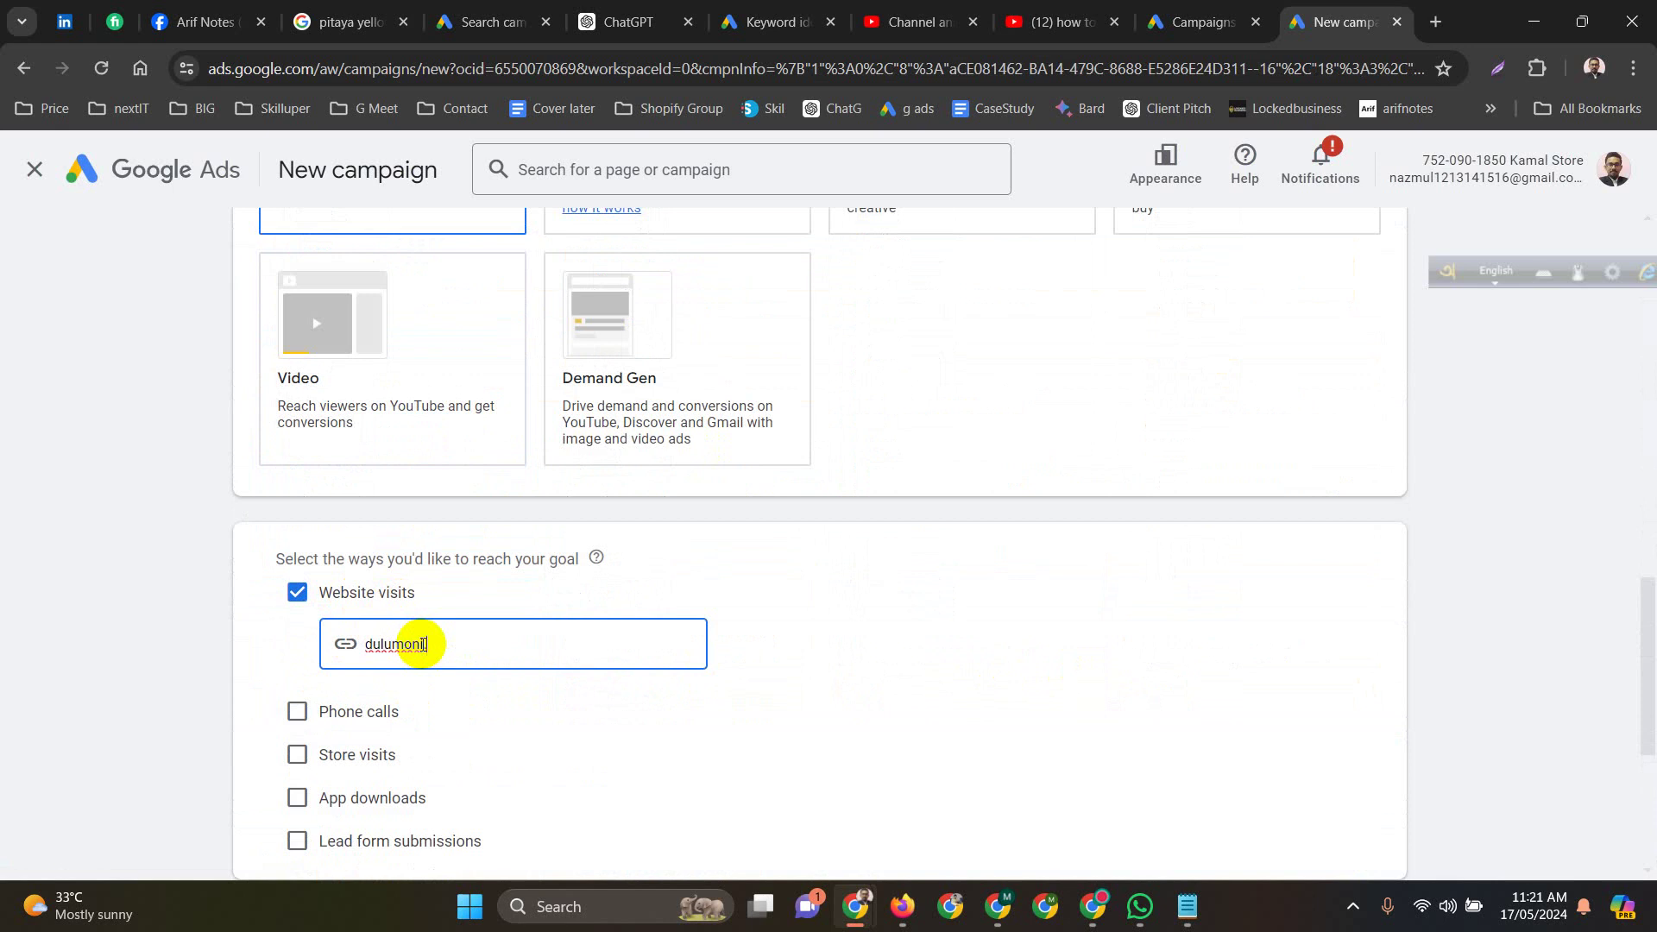
pyautogui.scroll(-4, 456, 654)
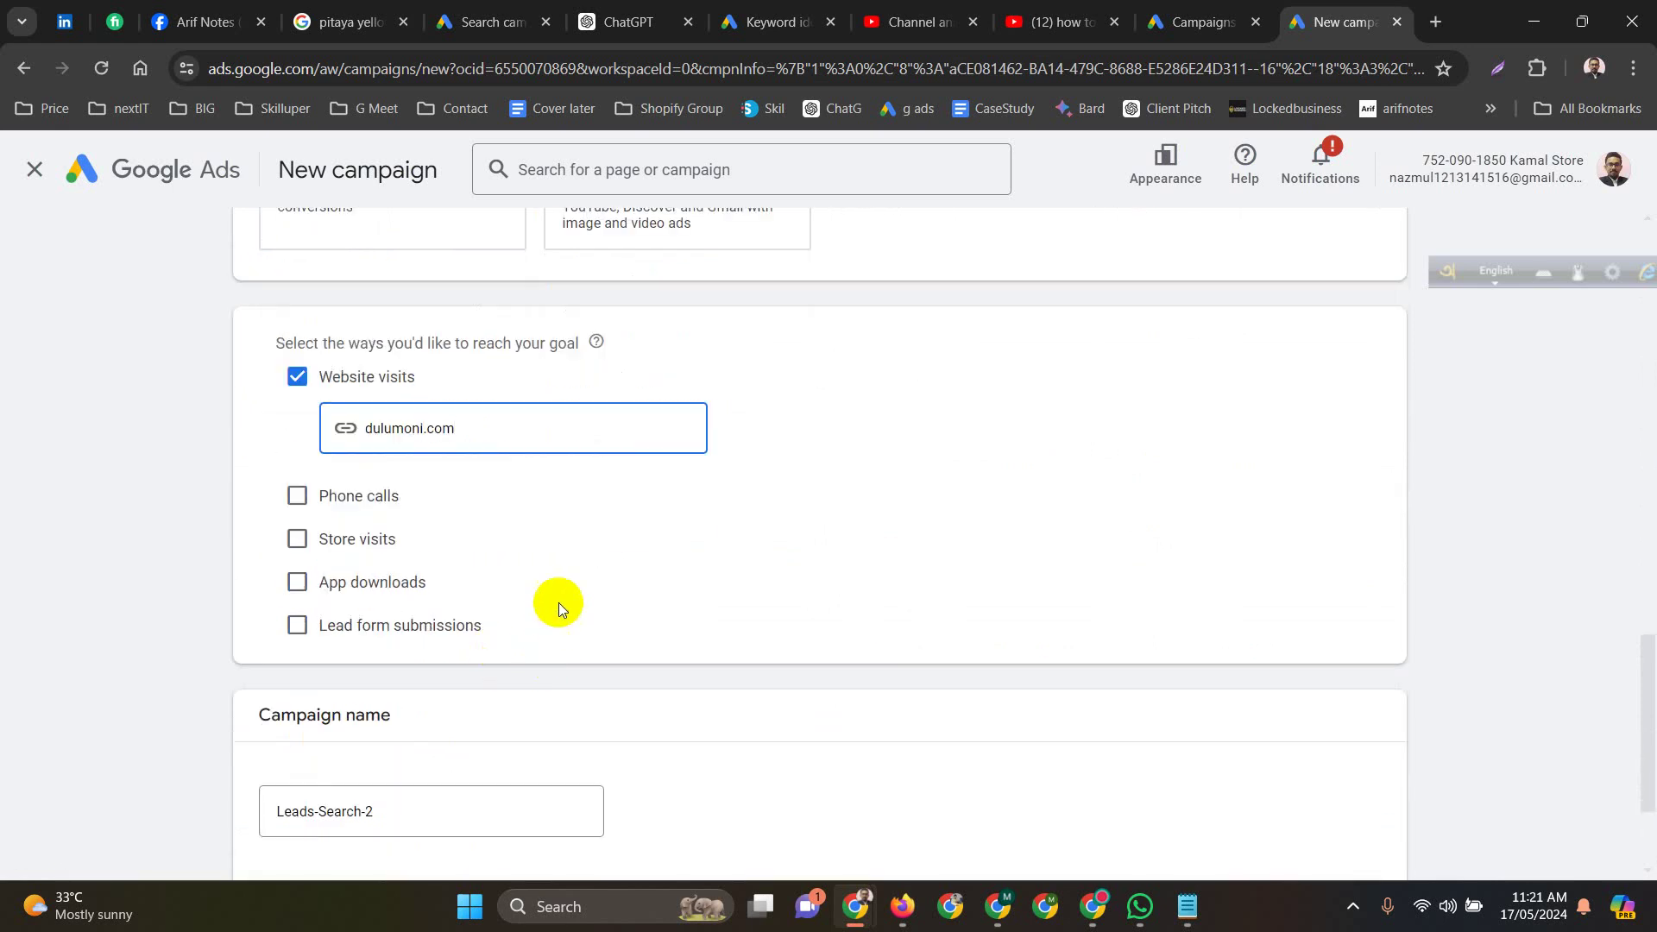
# Name the campaign "pet Services - Search Campaign - May 16" and continue as a new campaign instead of using the saved draft.
pyautogui.click(423, 719)
pyautogui.moveTo(432, 705); pyautogui.dragTo(271, 691)
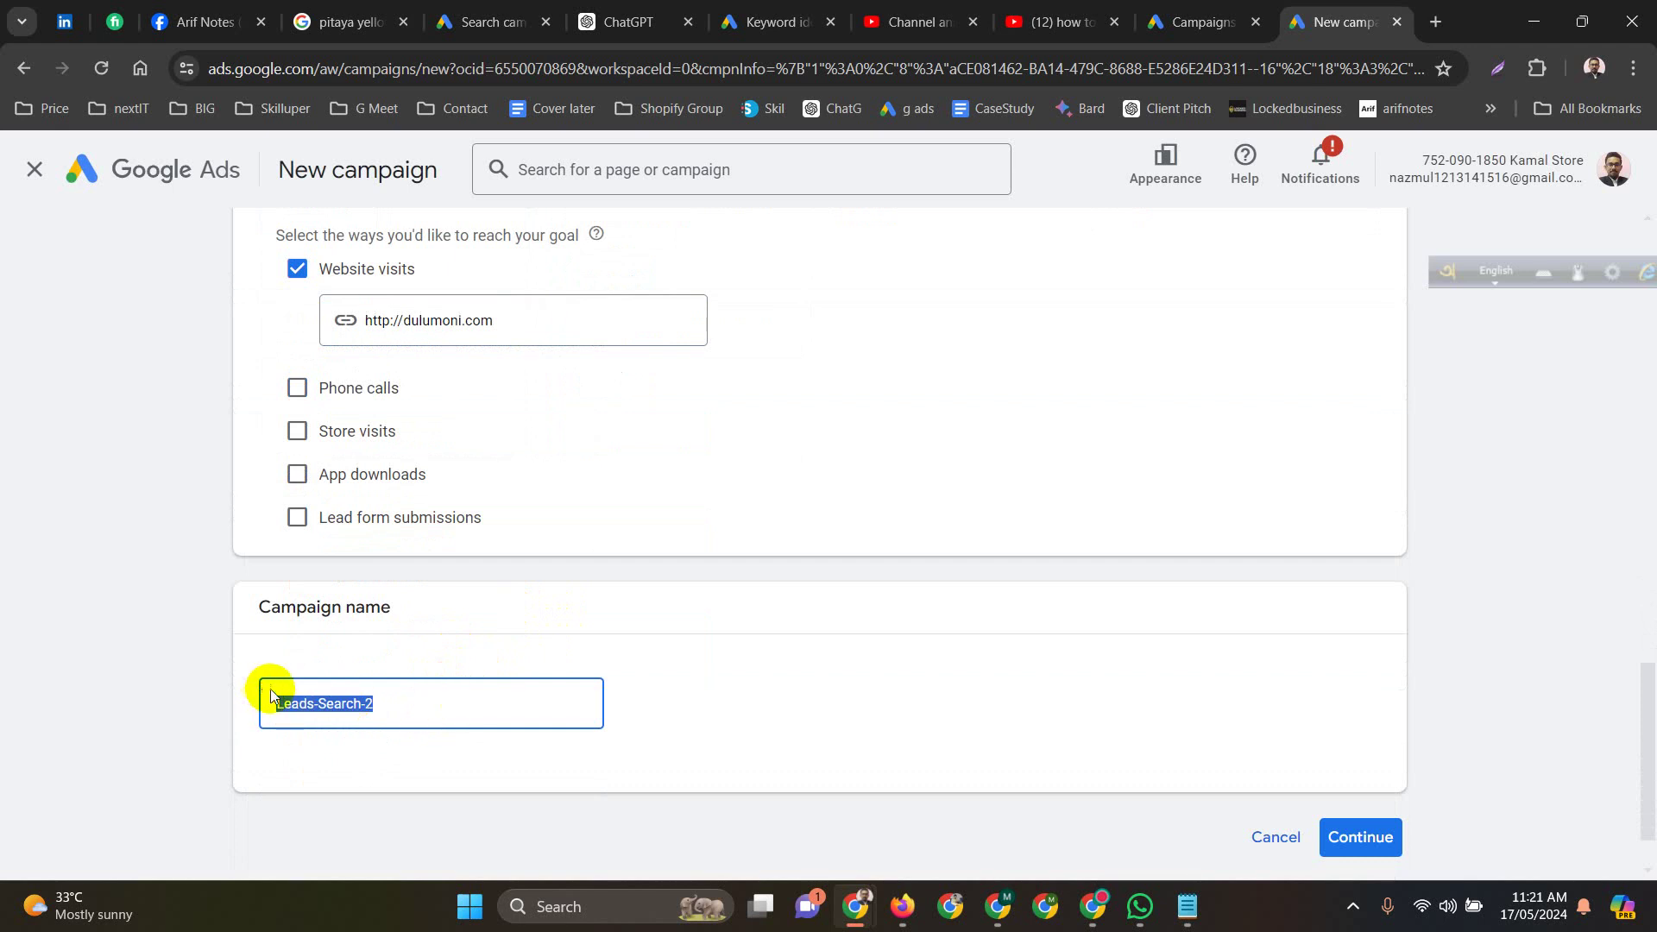
pyautogui.write('pet')
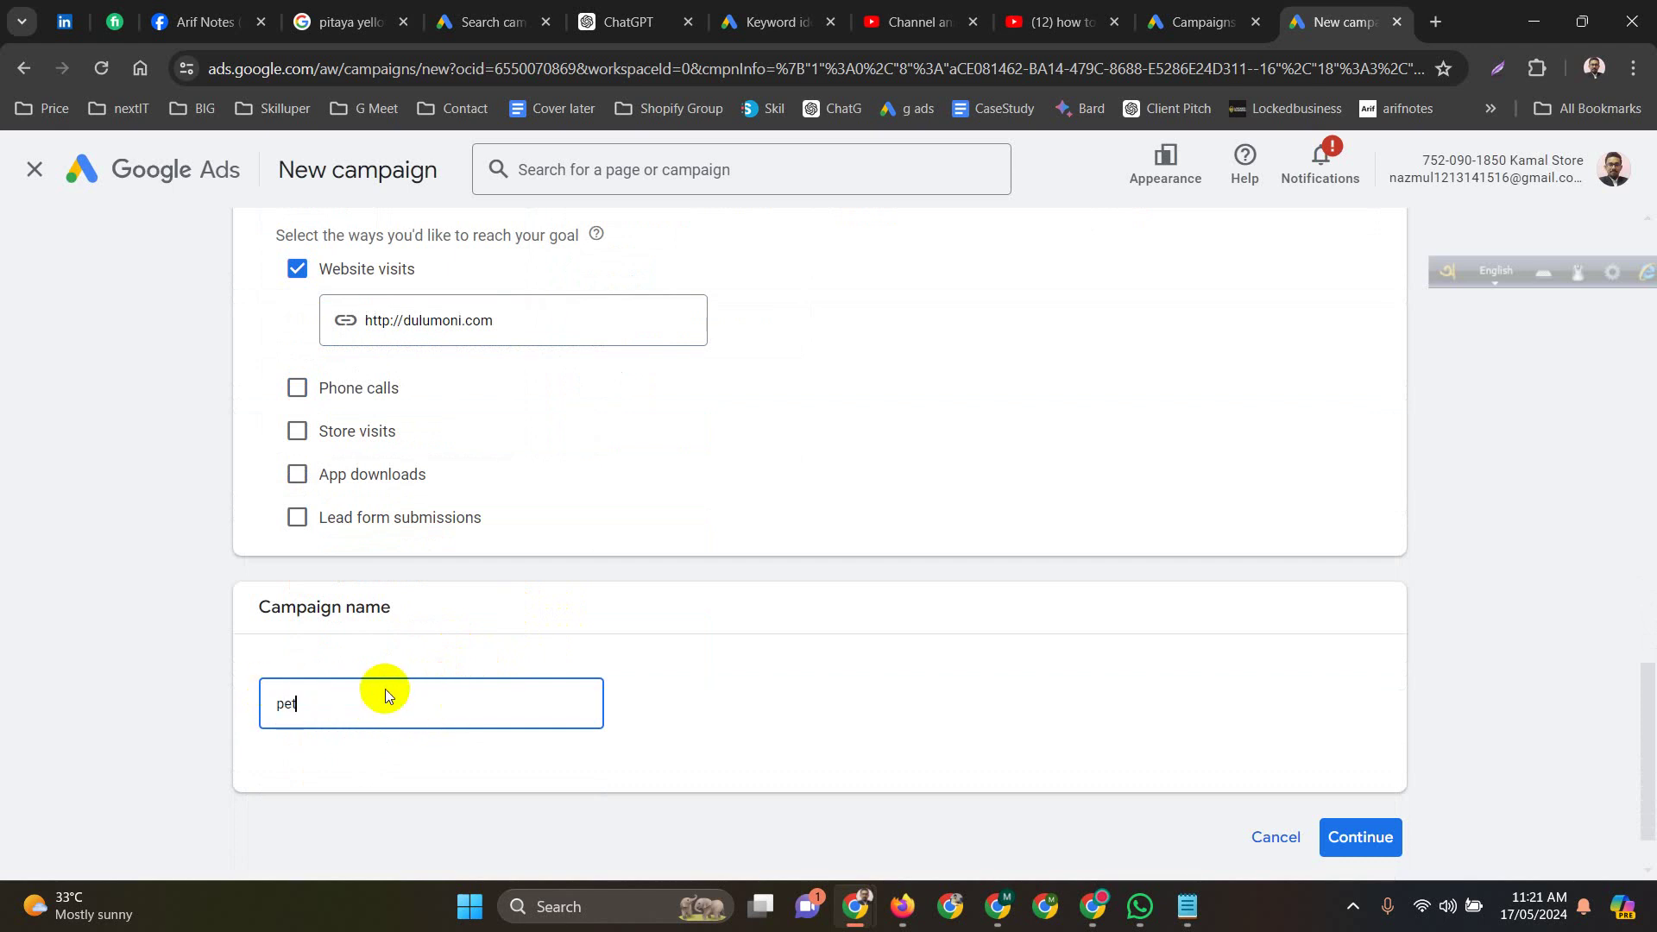
pyautogui.write(' Services - Search Campaign - May 16')
pyautogui.scroll(-1, 701, 634)
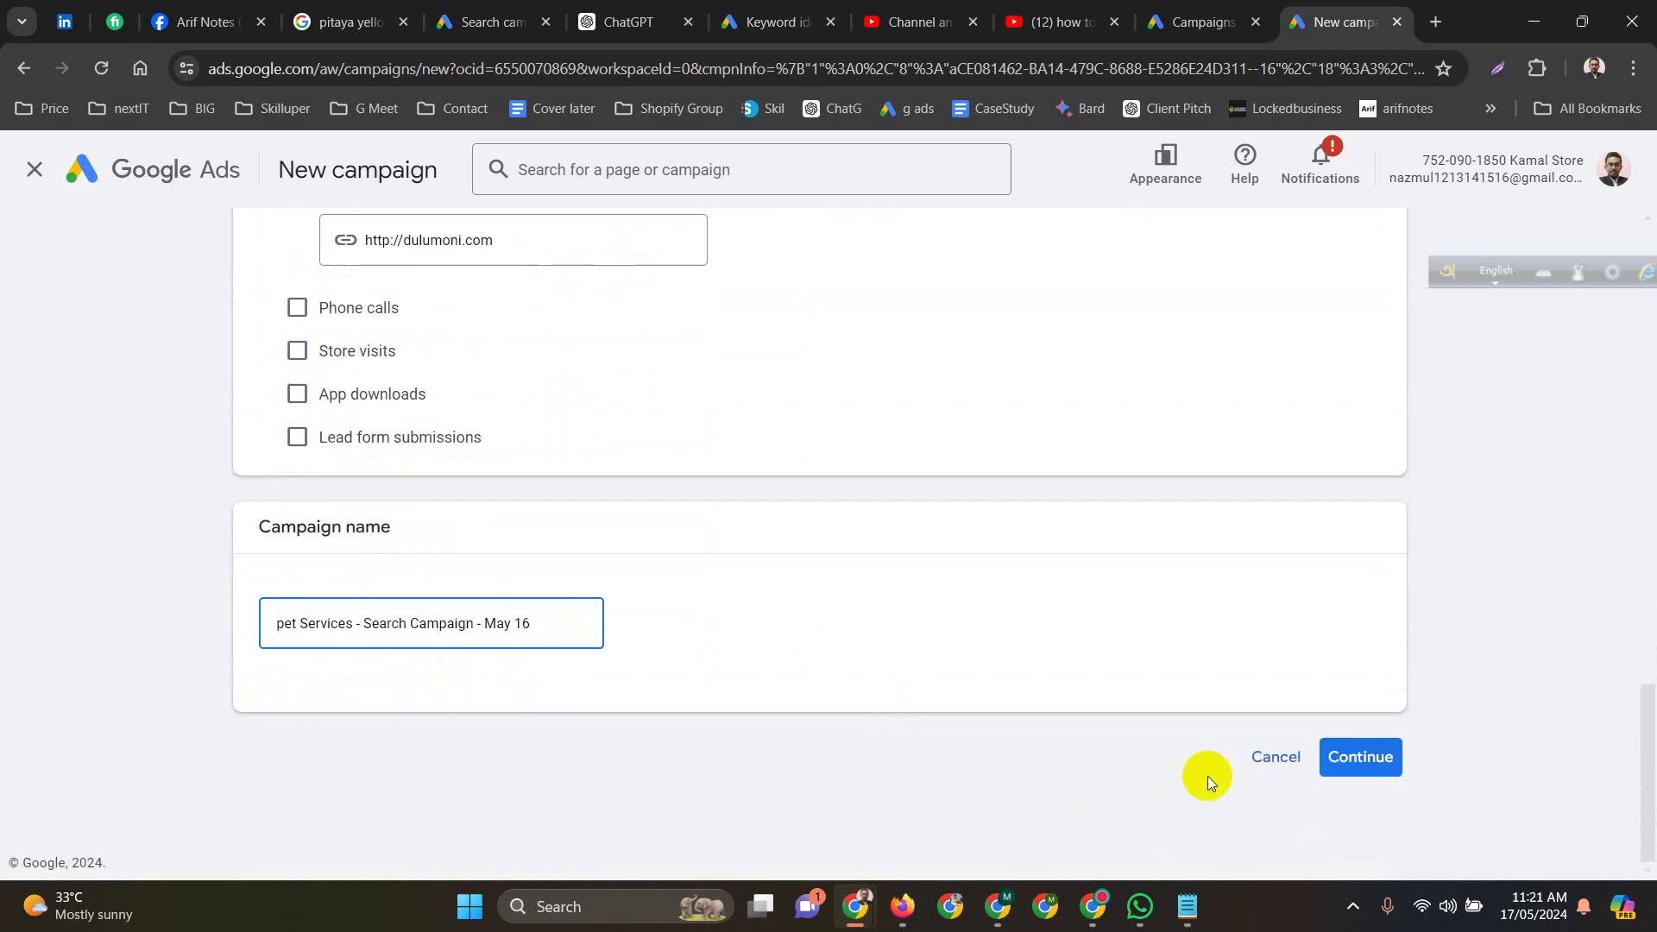
pyautogui.click(1364, 760)
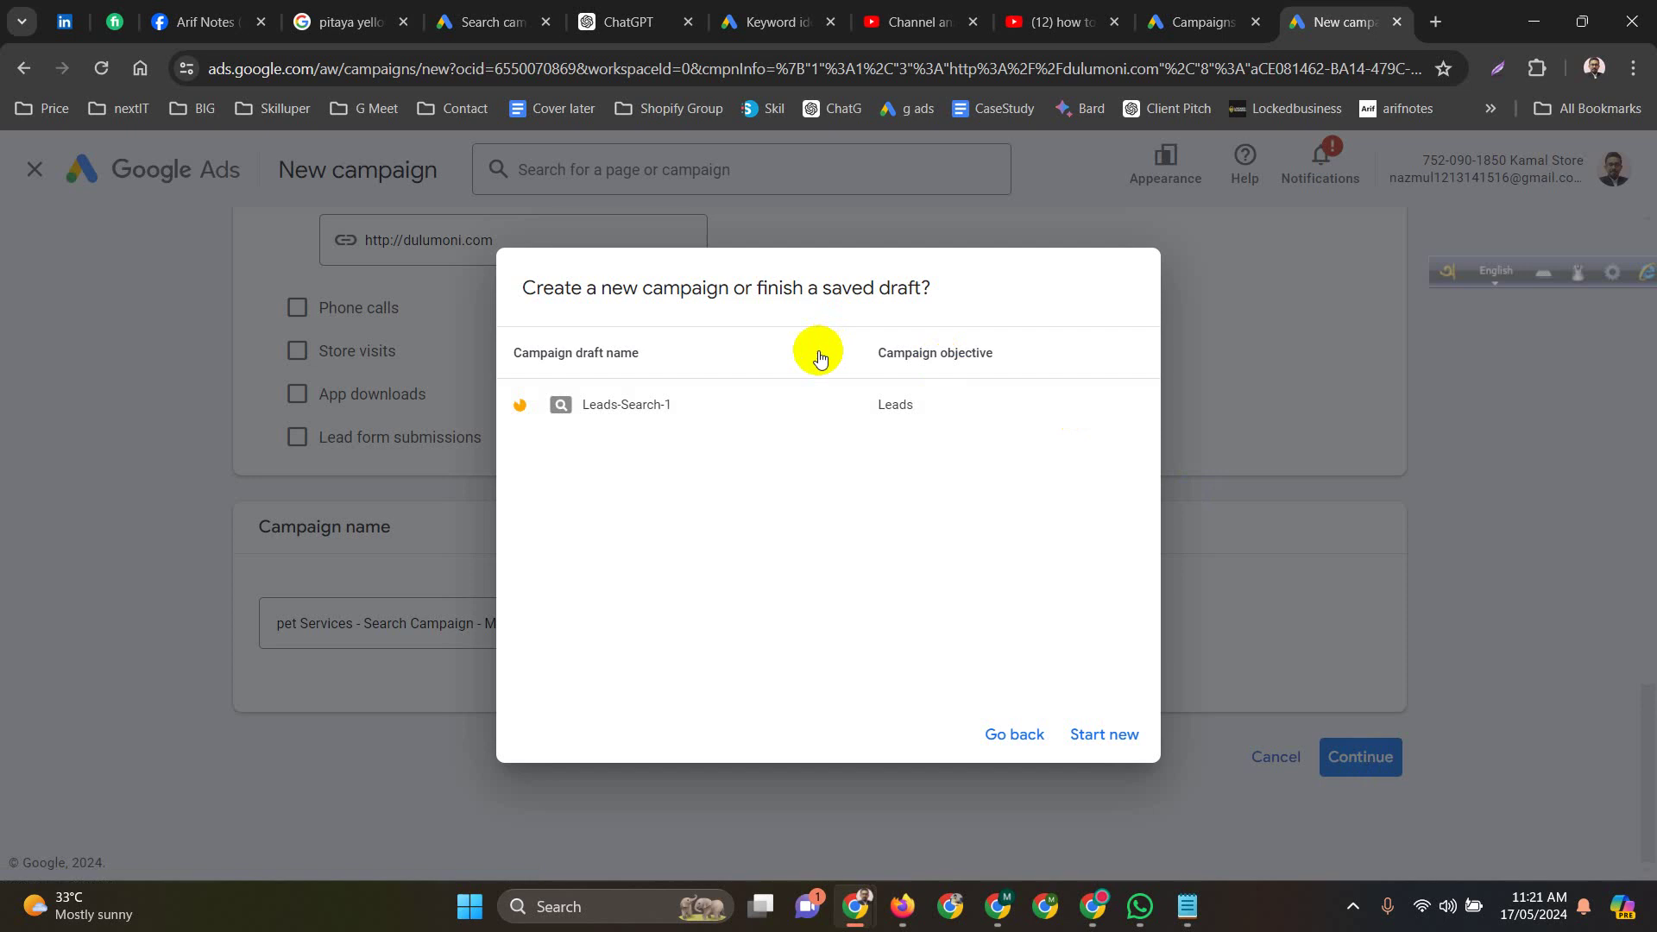
pyautogui.click(1097, 740)
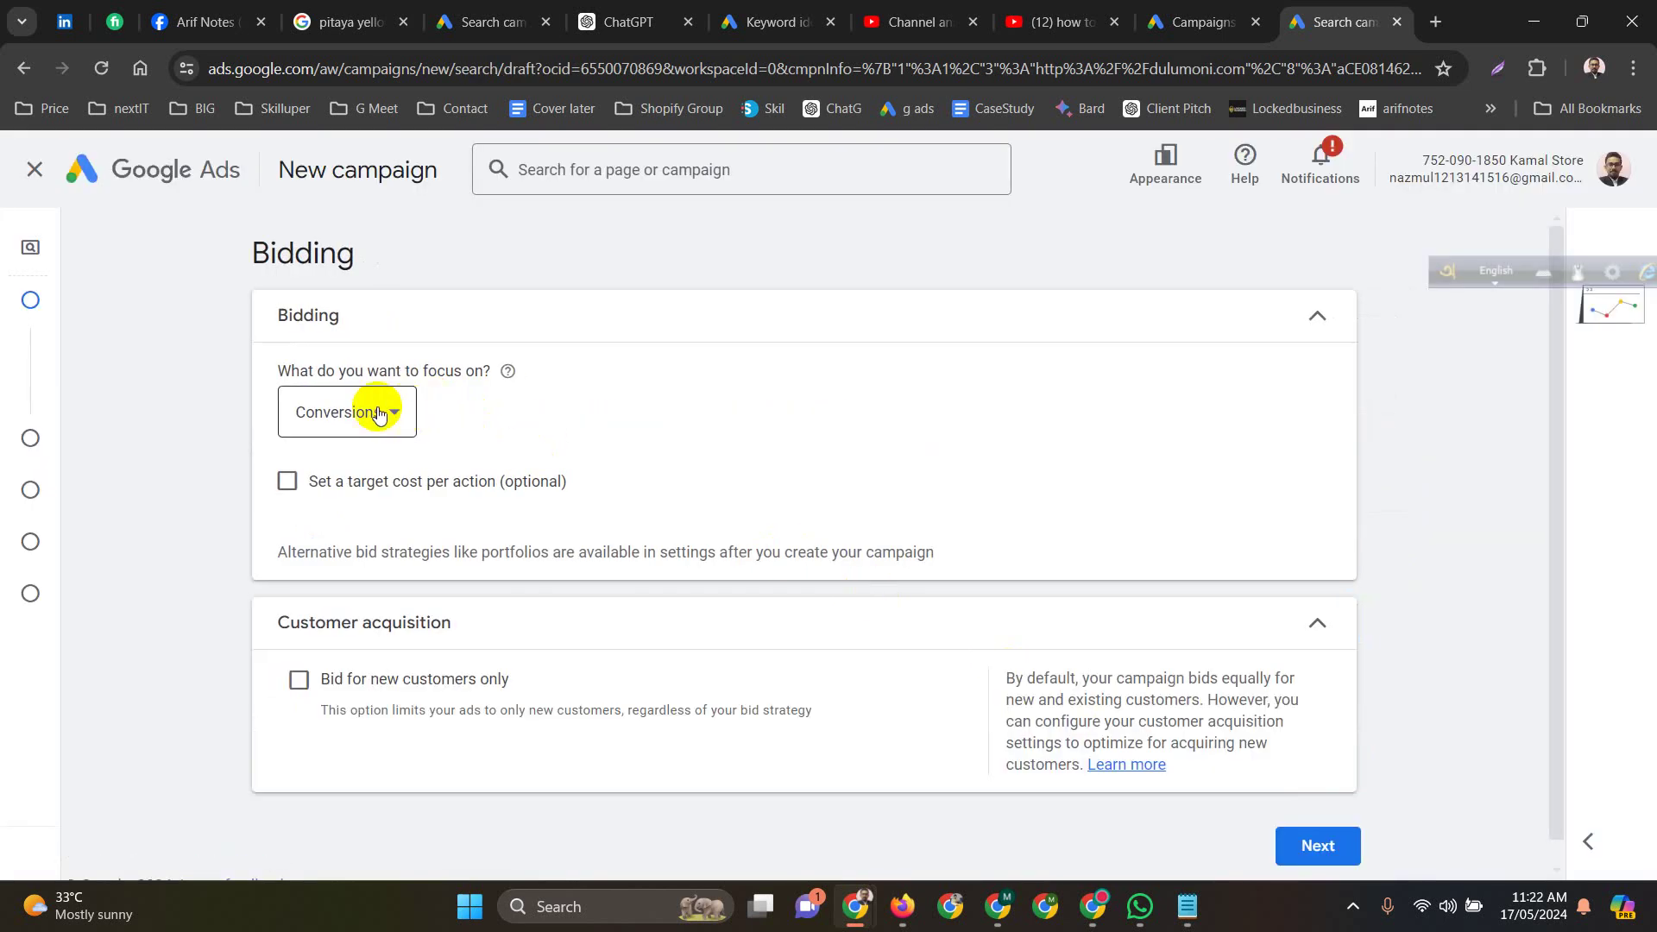
# Accept Conversions as the bidding focus and exclude the Google Display Network from the campaign.
pyautogui.scroll(-1, 472, 531)
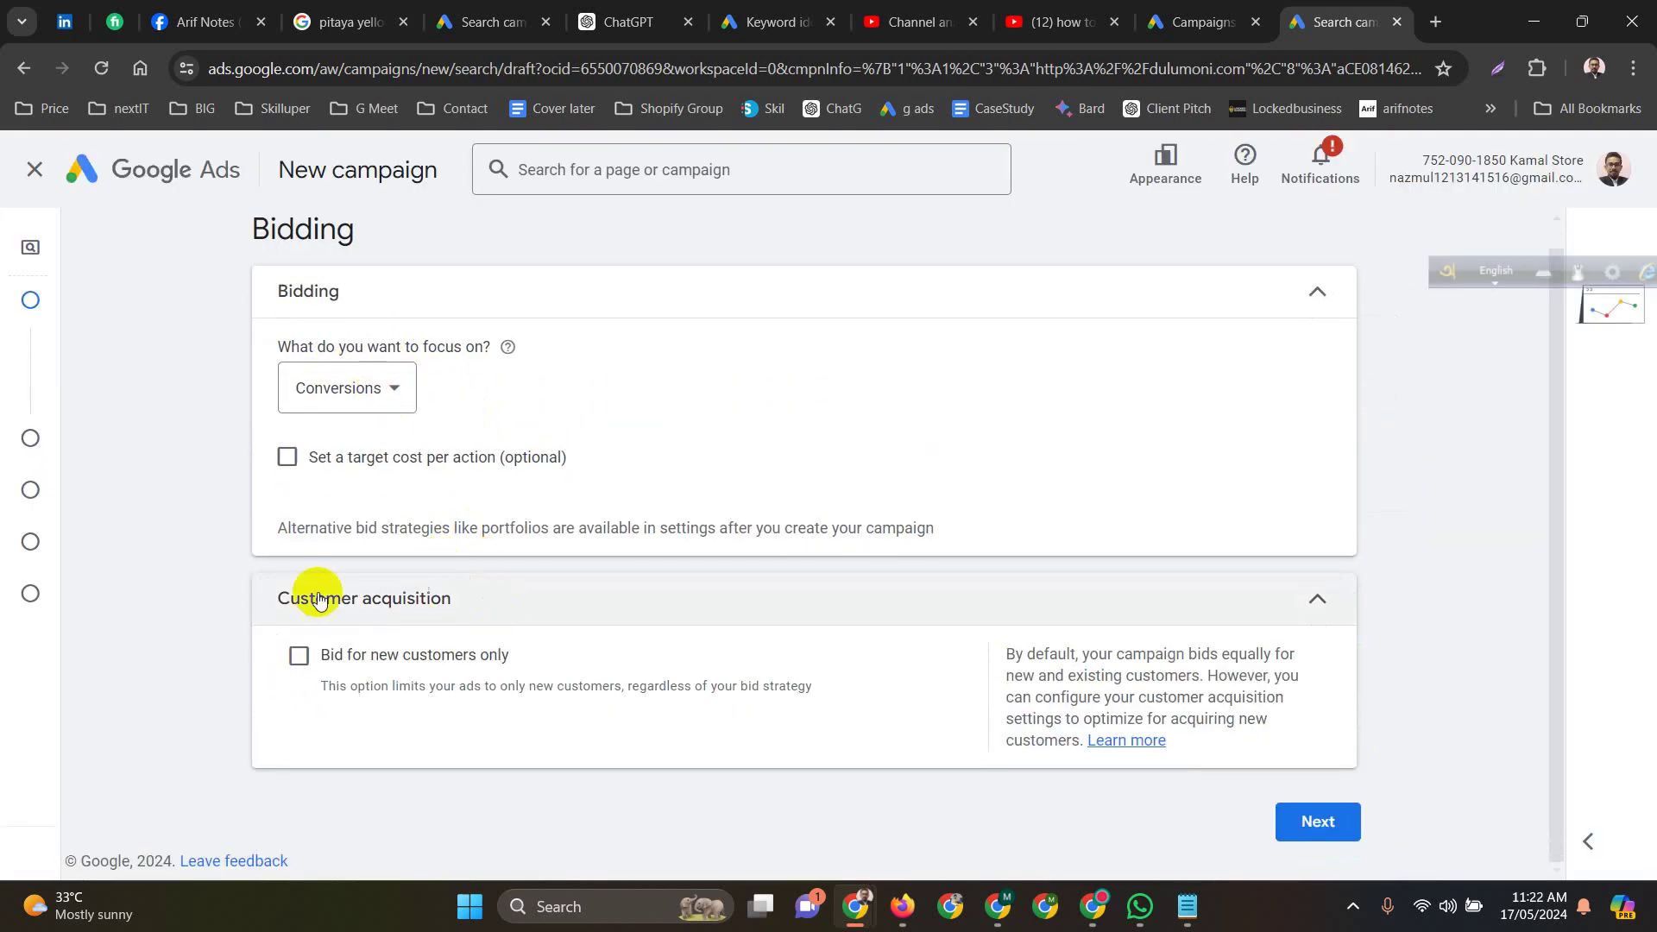
pyautogui.click(1314, 829)
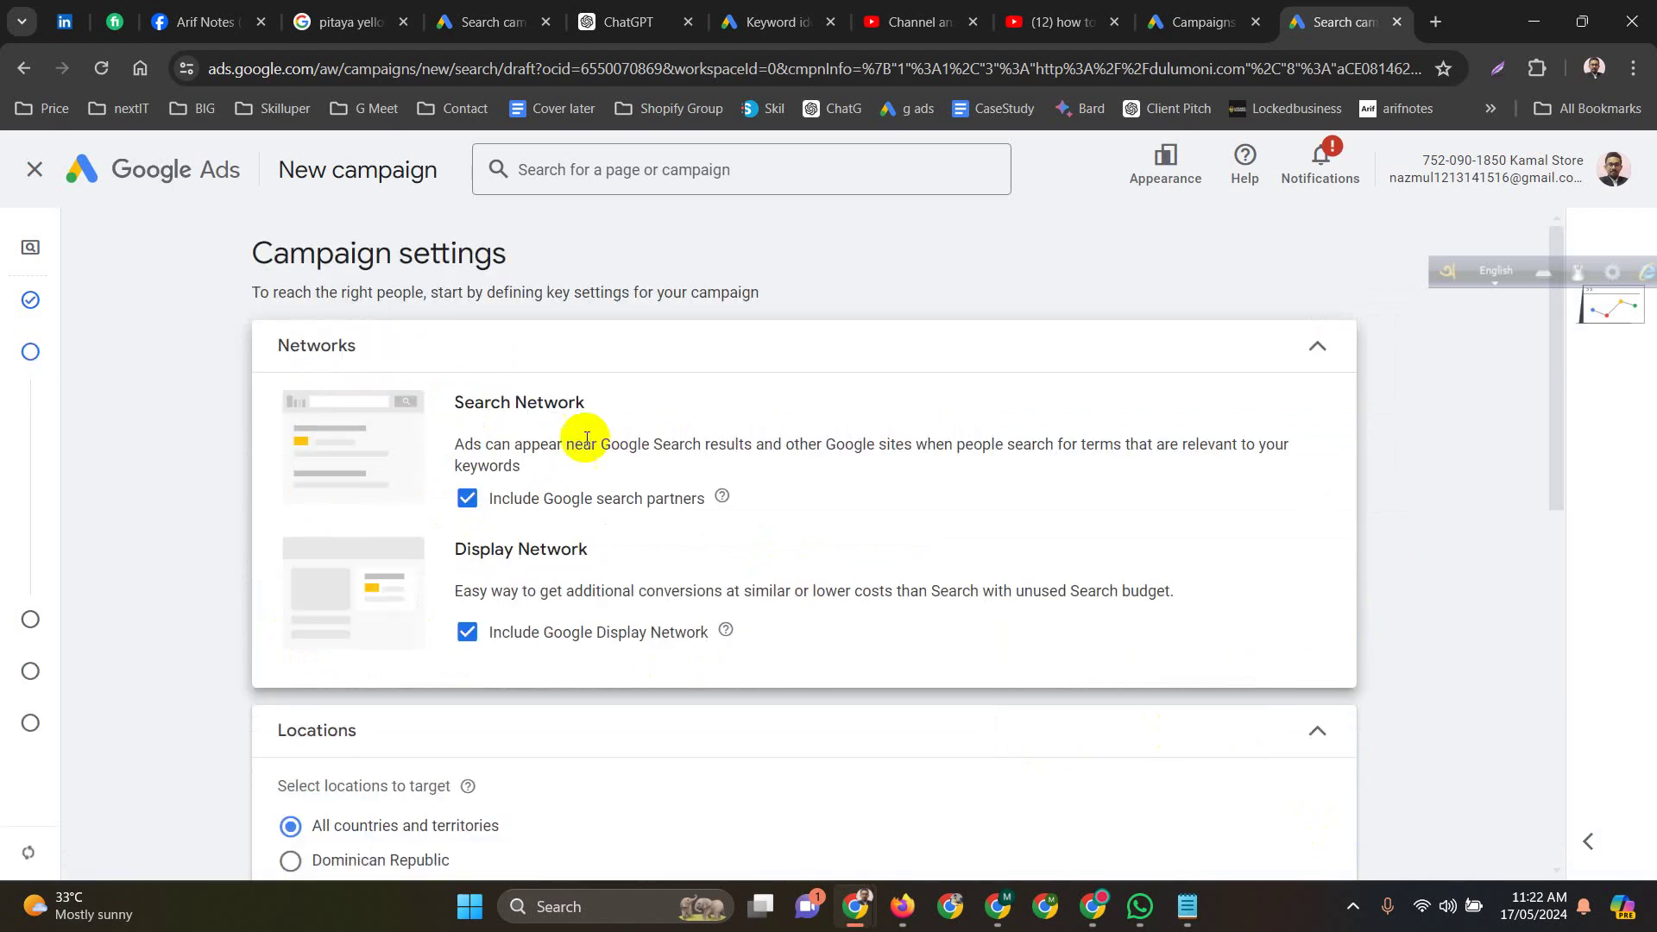
pyautogui.click(467, 631)
# Expand the location options and target the postal code 90001, California, United States, as another location.
pyautogui.scroll(-4, 618, 584)
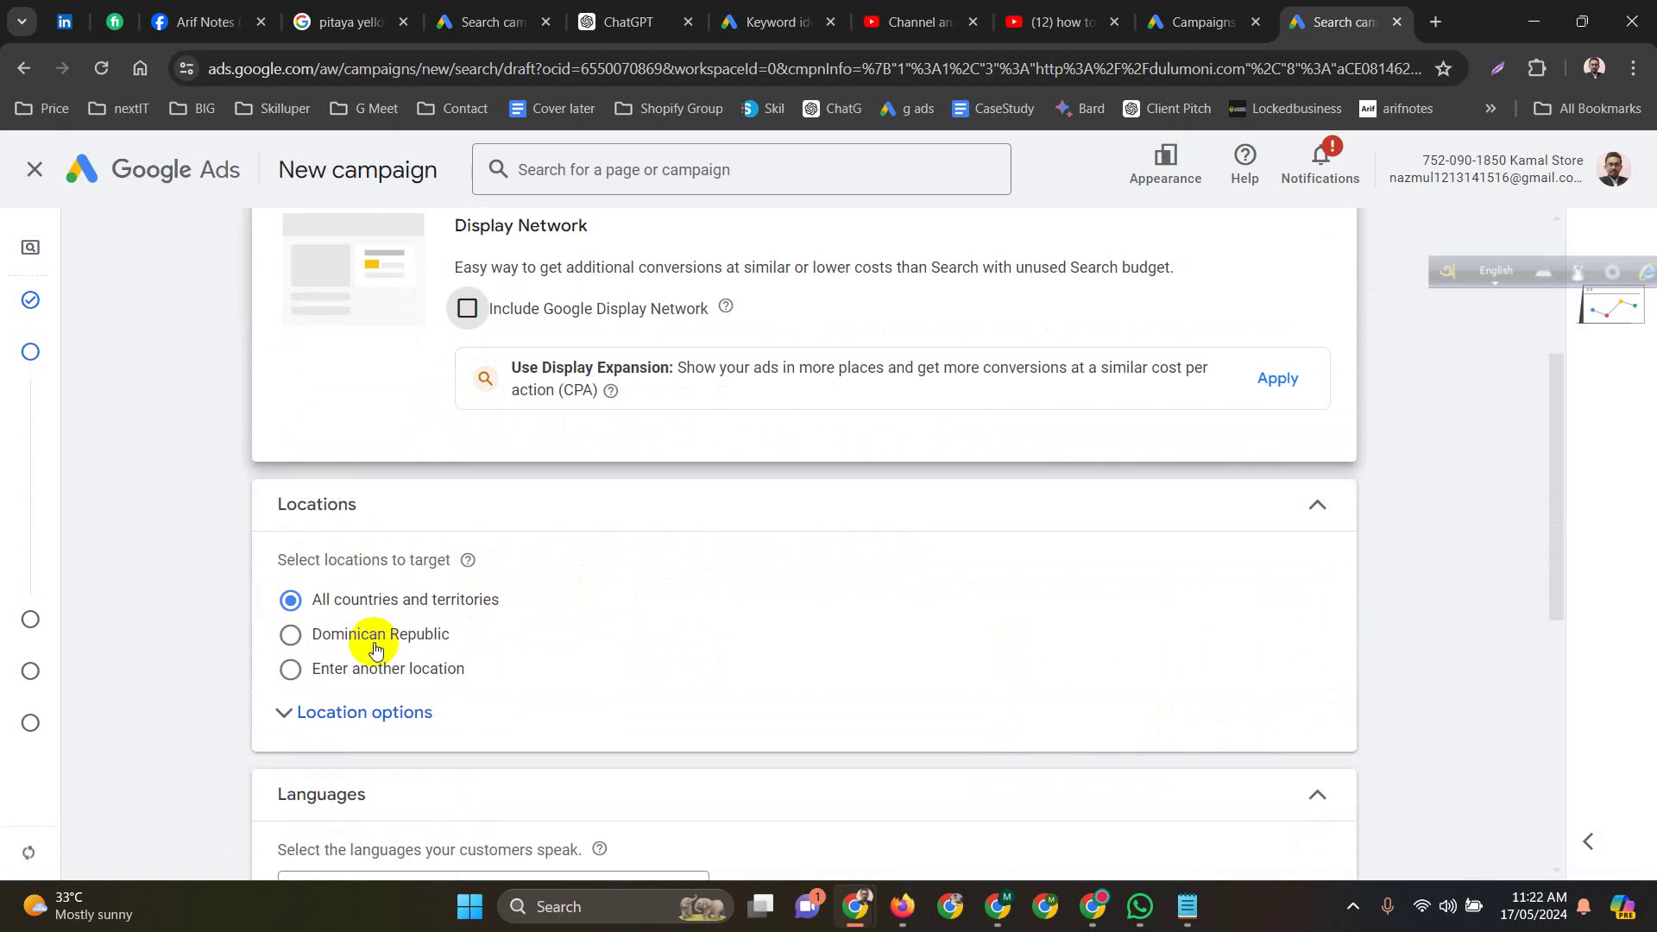
pyautogui.click(367, 712)
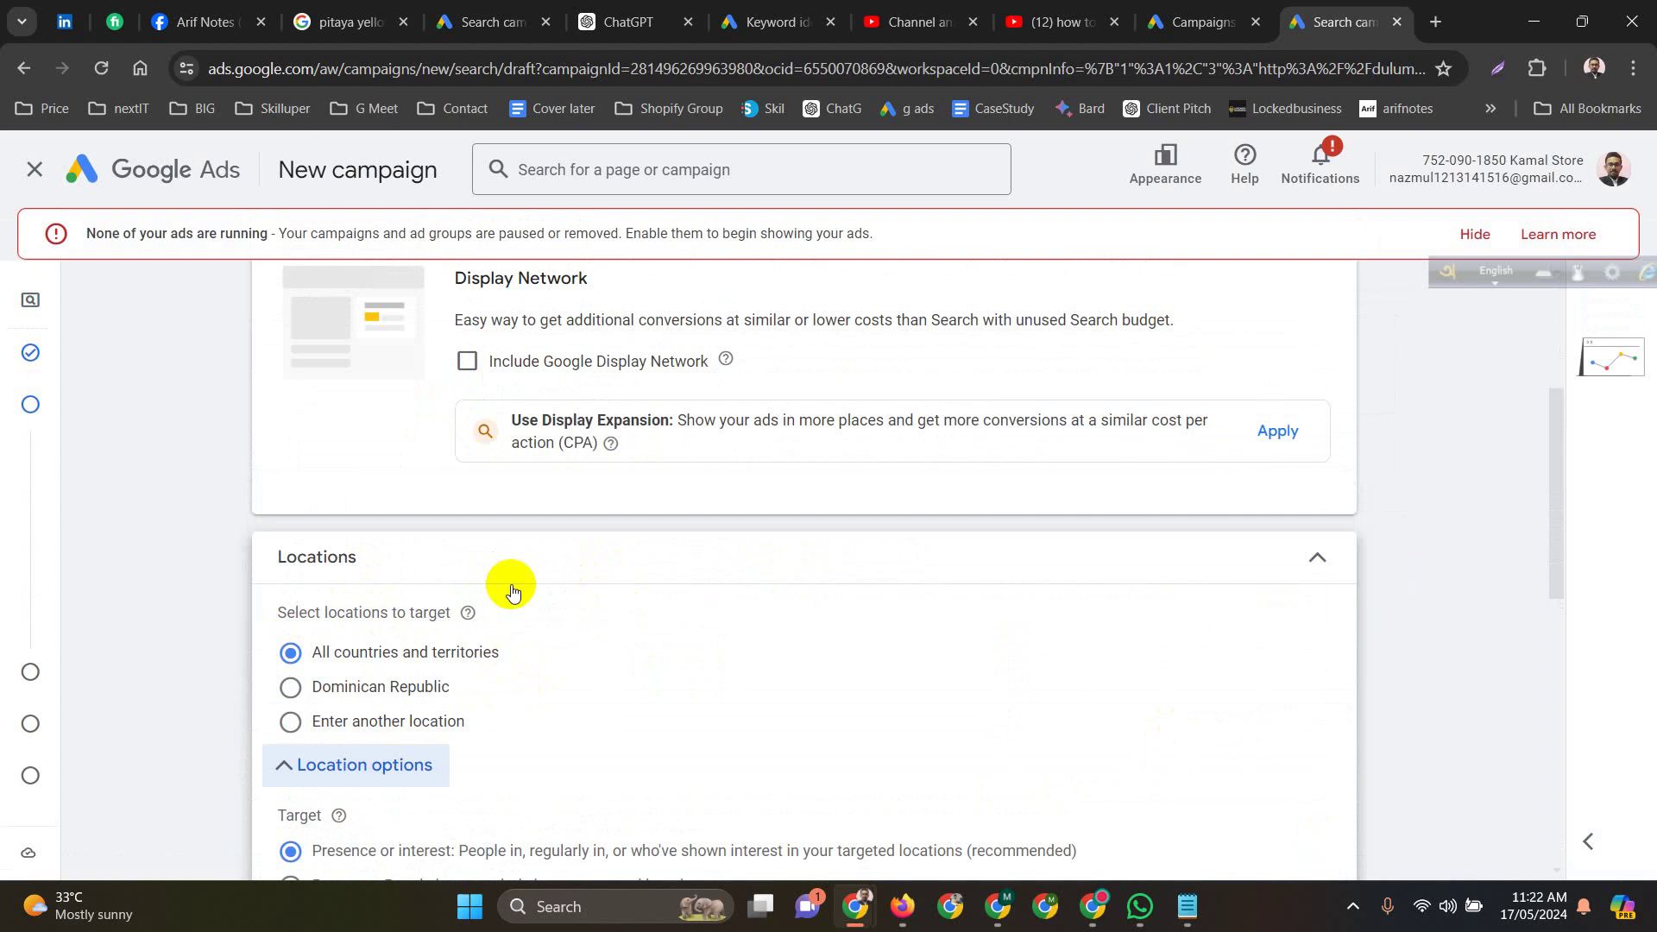
pyautogui.scroll(-3, 507, 580)
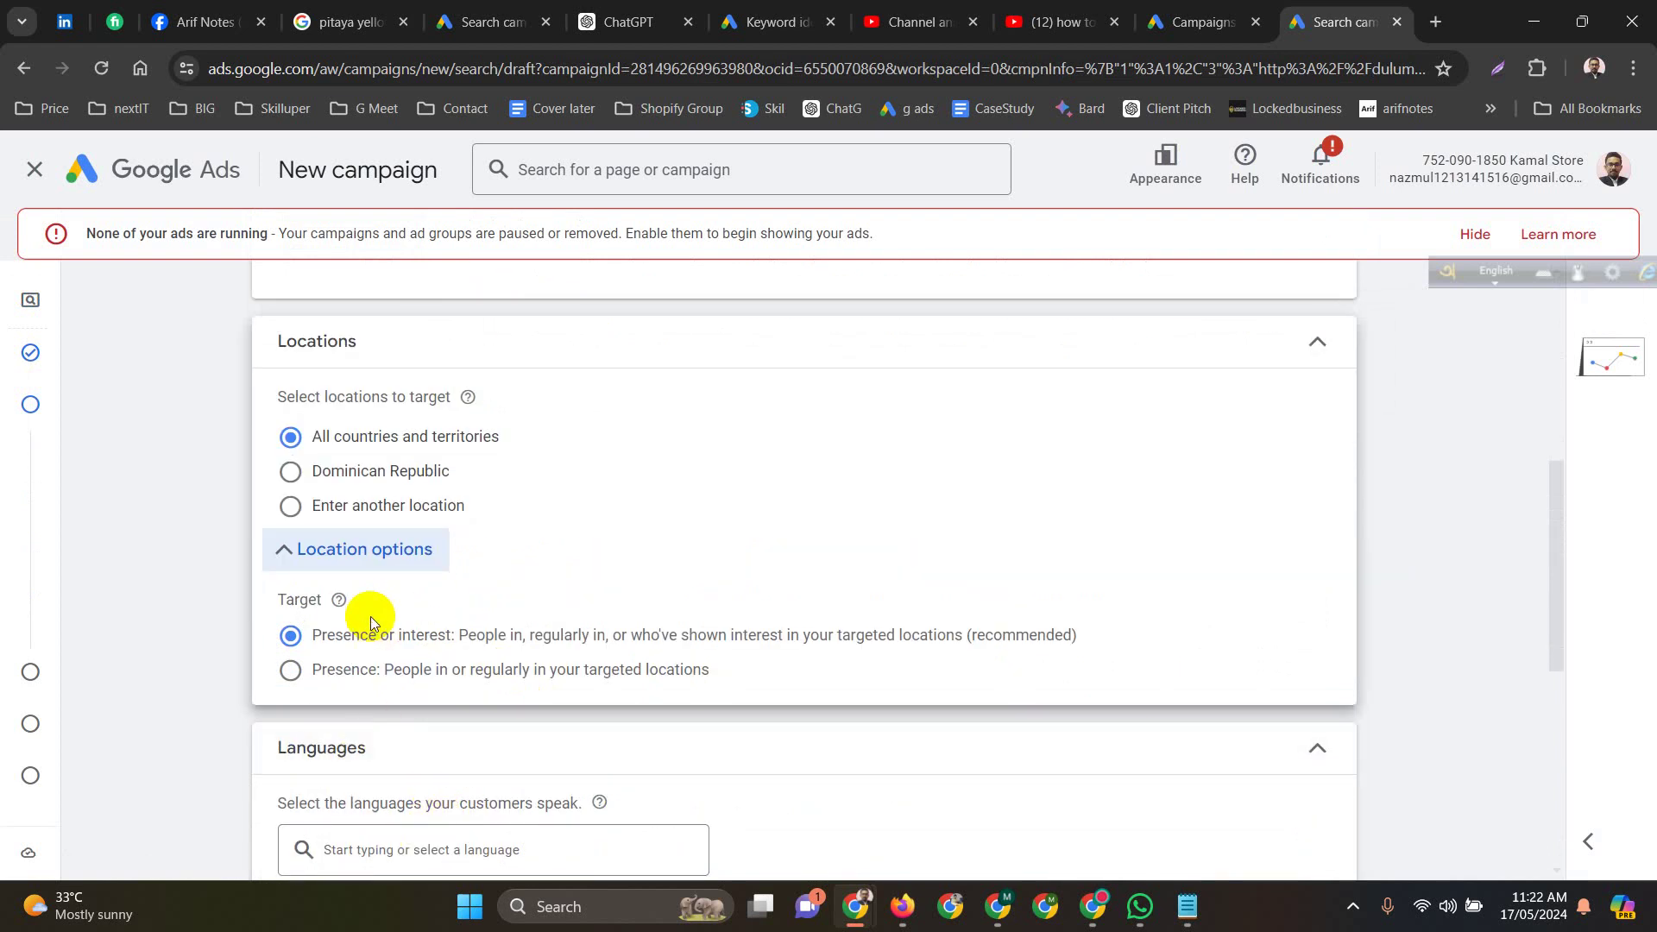
pyautogui.click(371, 510)
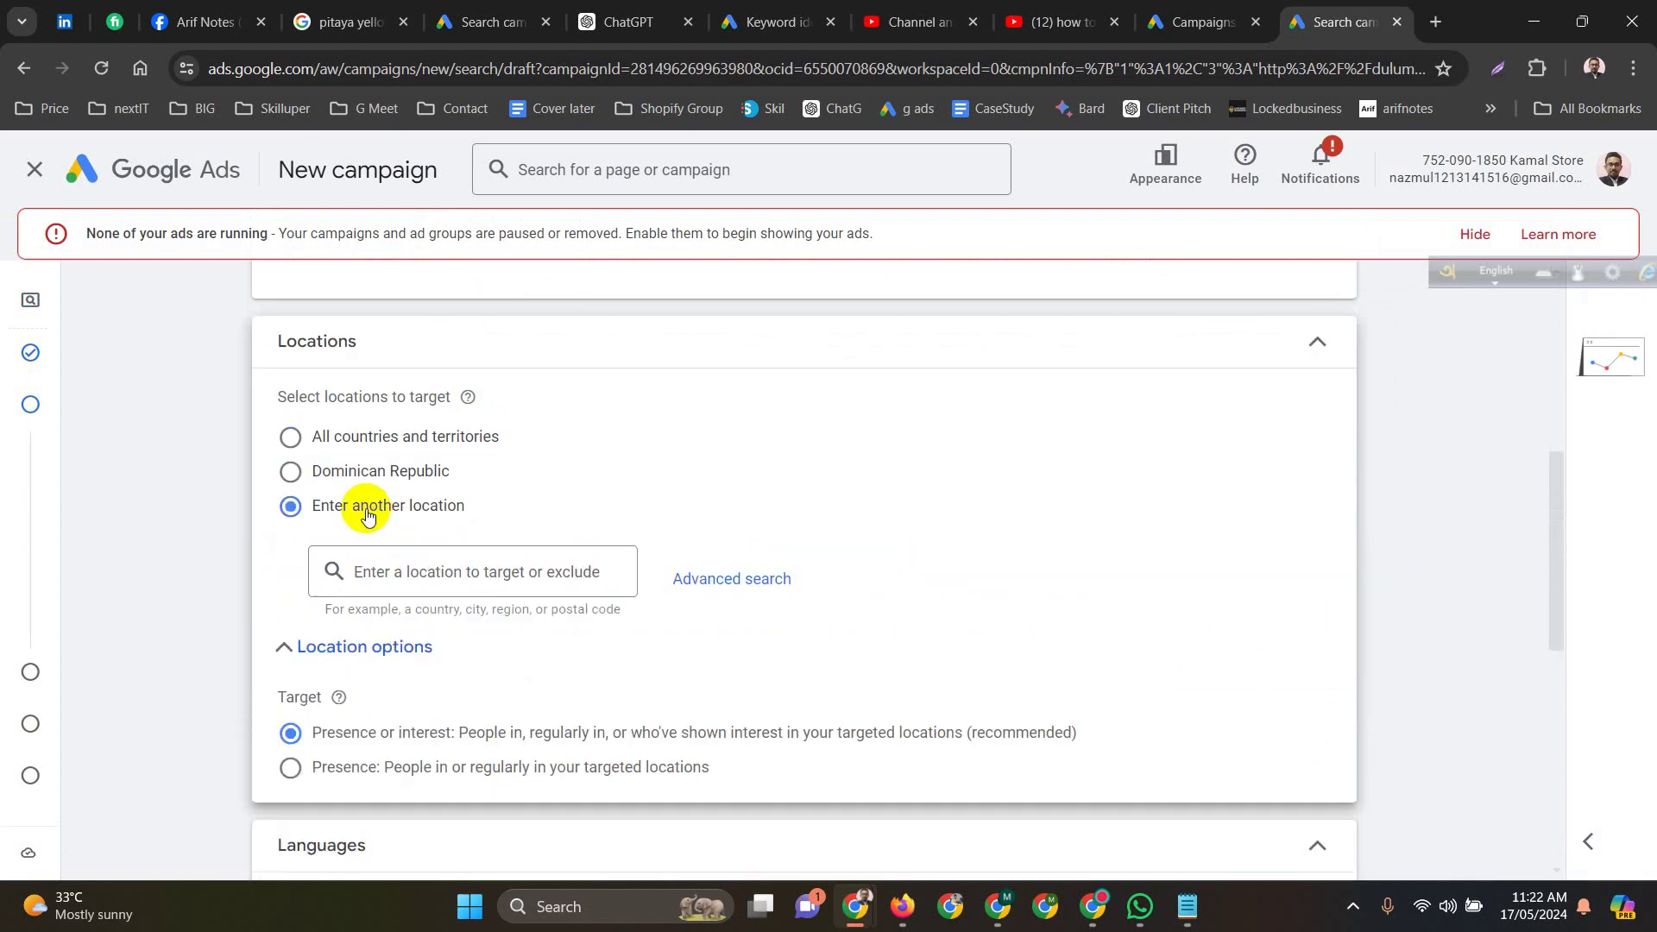
pyautogui.click(442, 578)
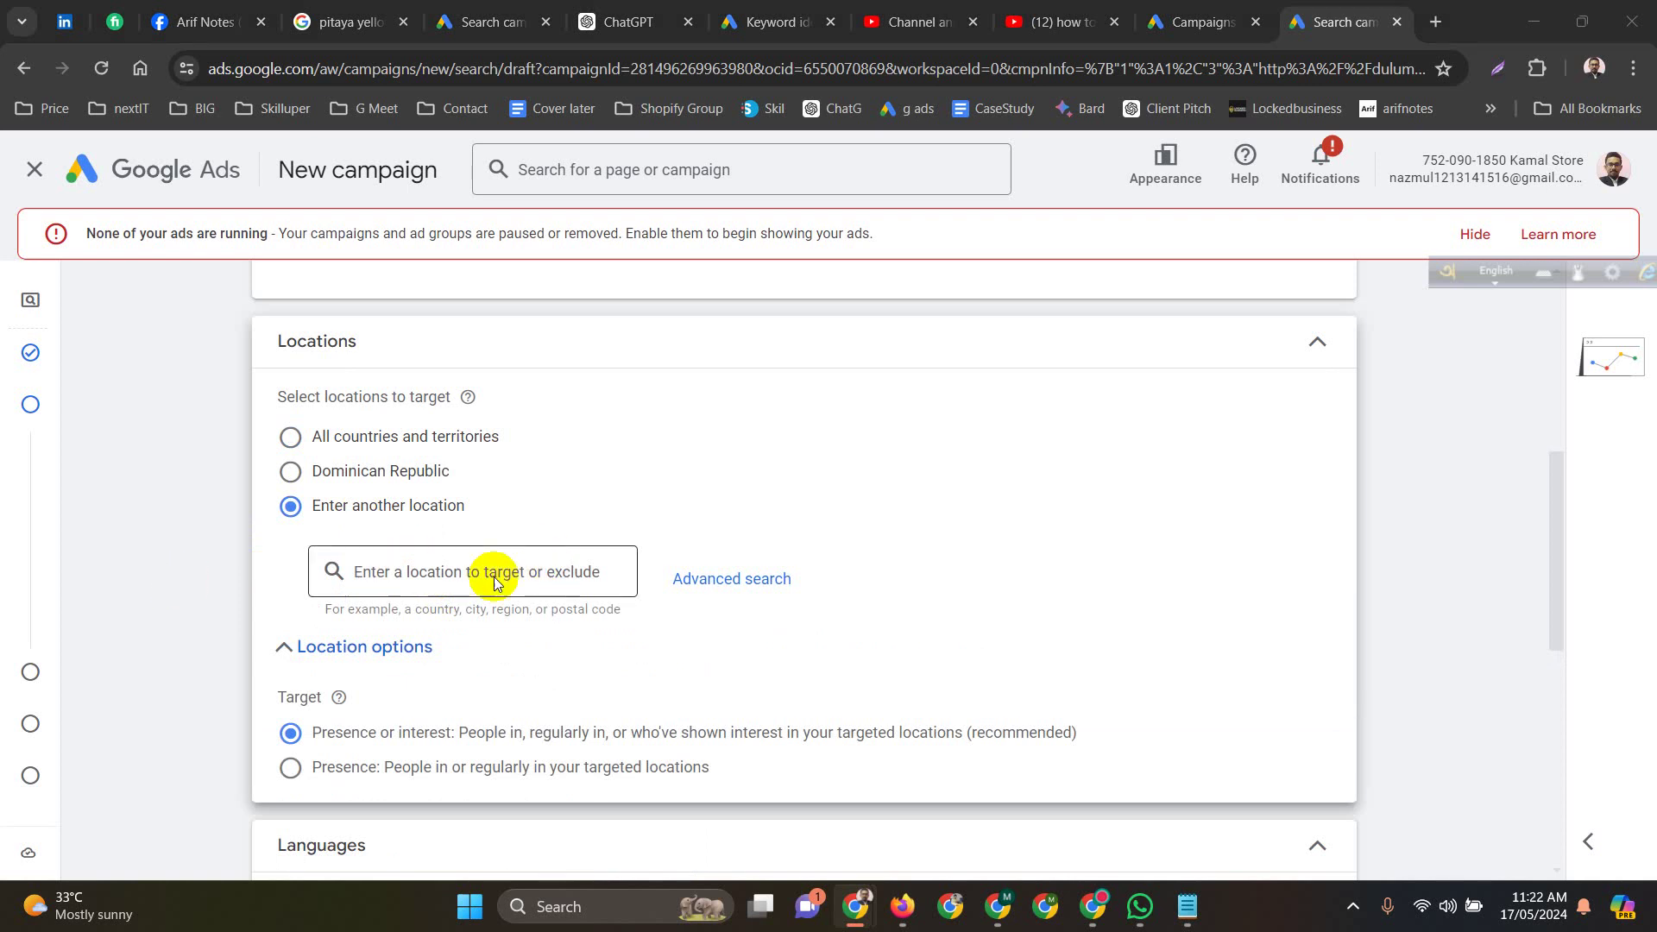
pyautogui.click(398, 571)
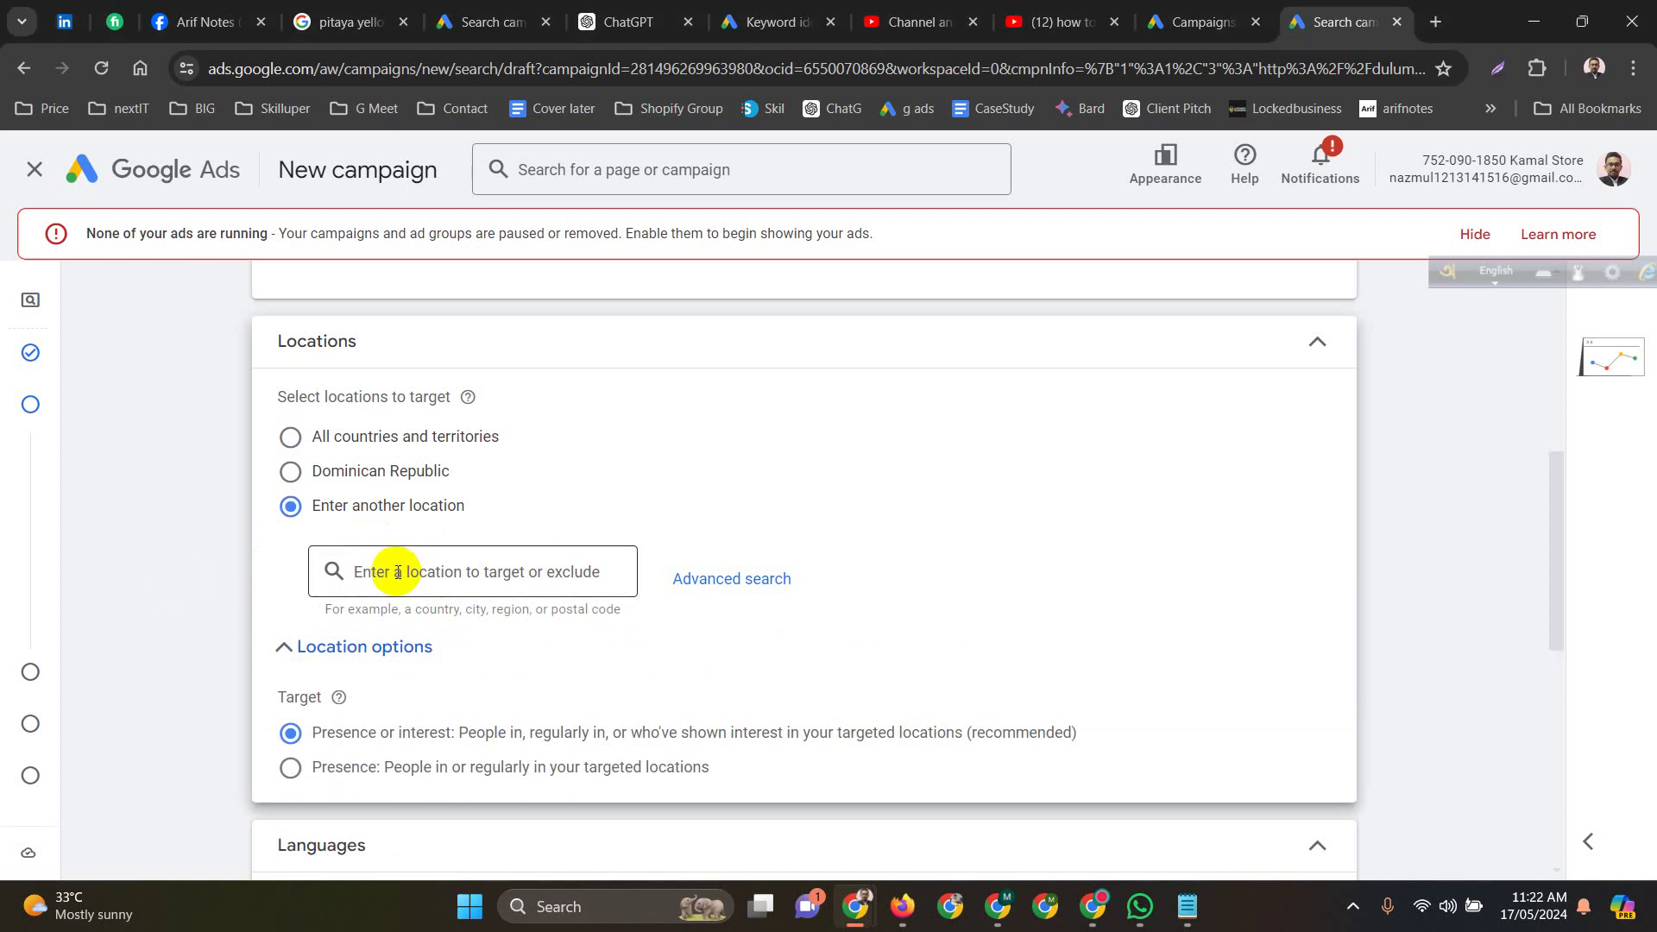
pyautogui.write('90001')
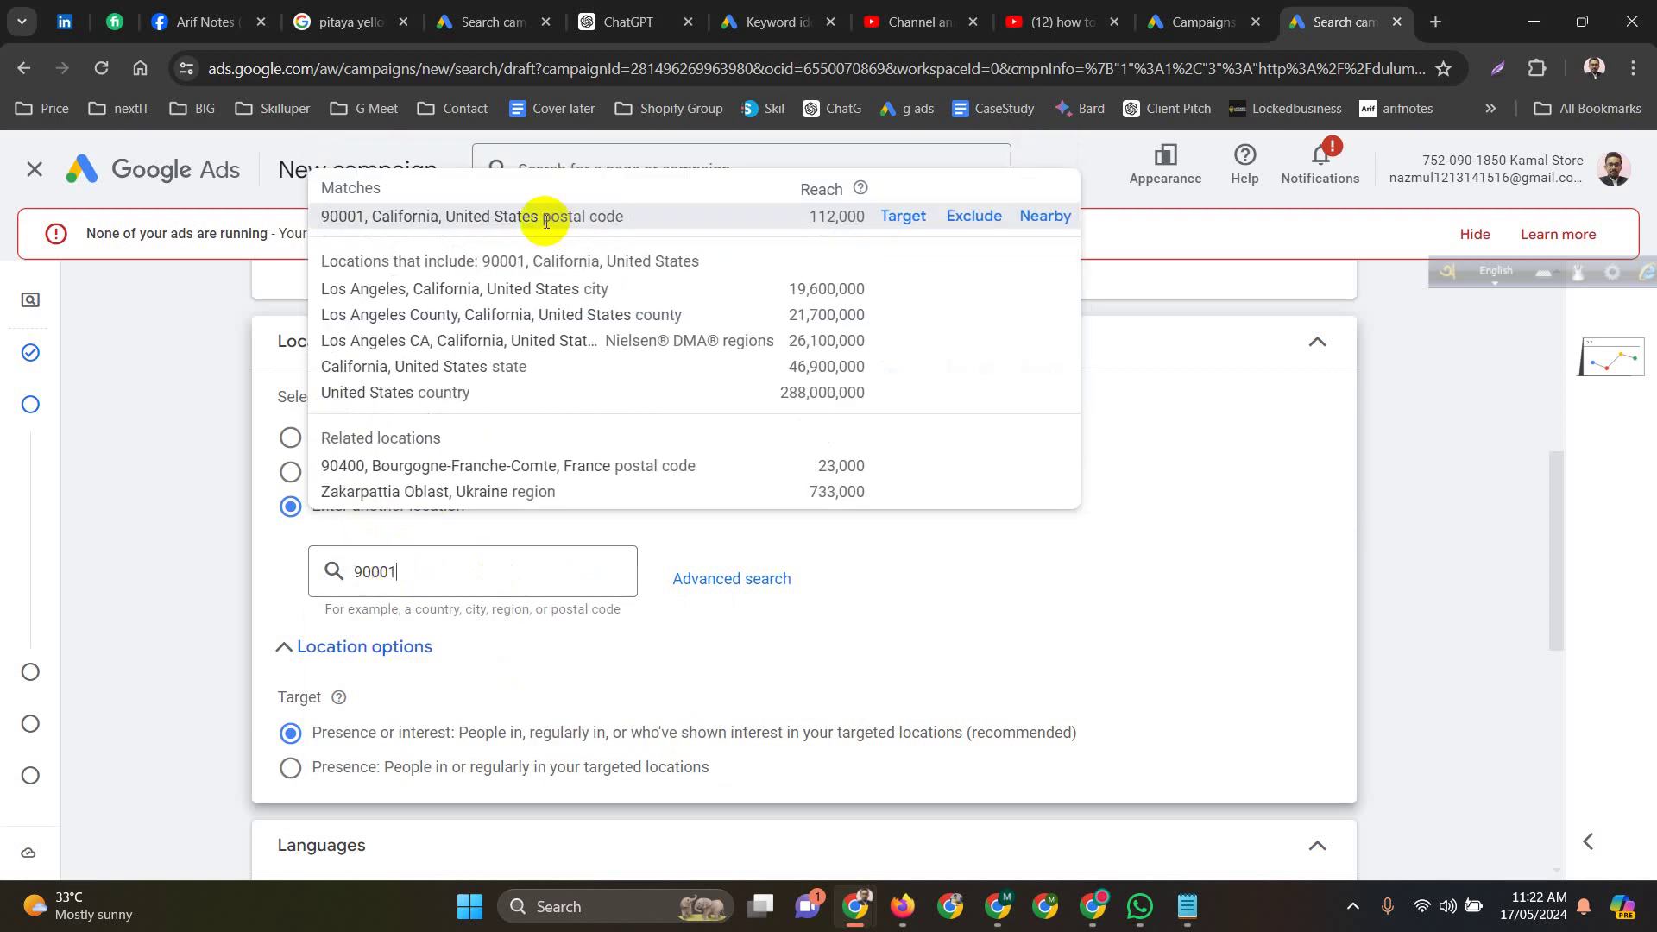
pyautogui.click(906, 216)
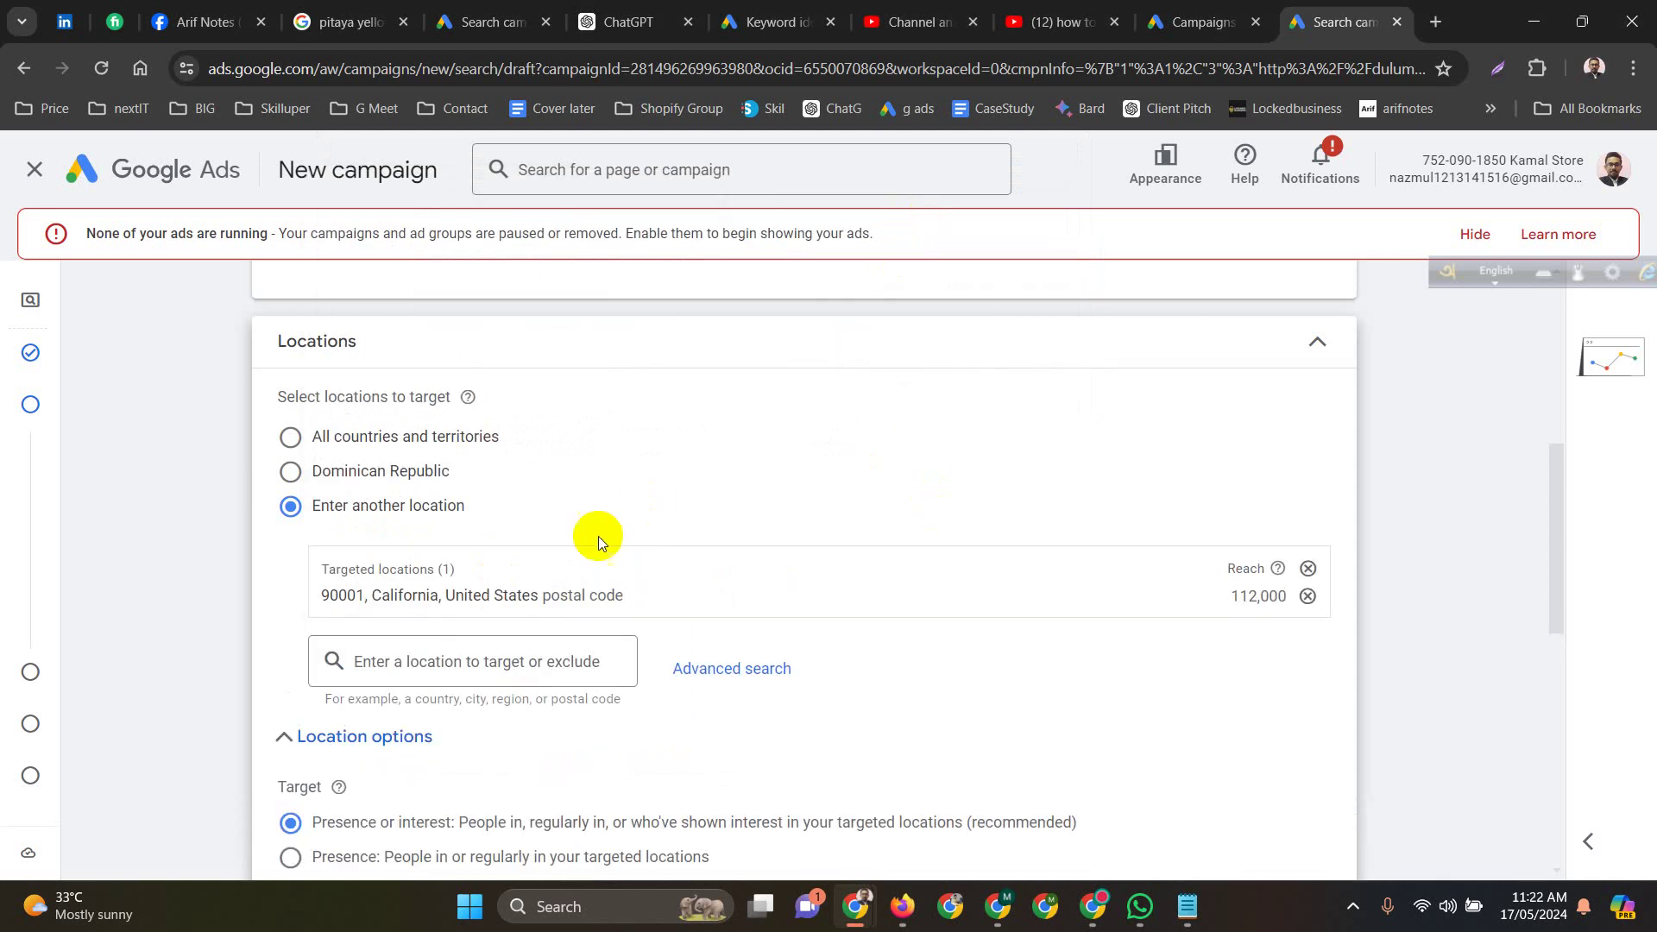
pyautogui.scroll(-3, 573, 515)
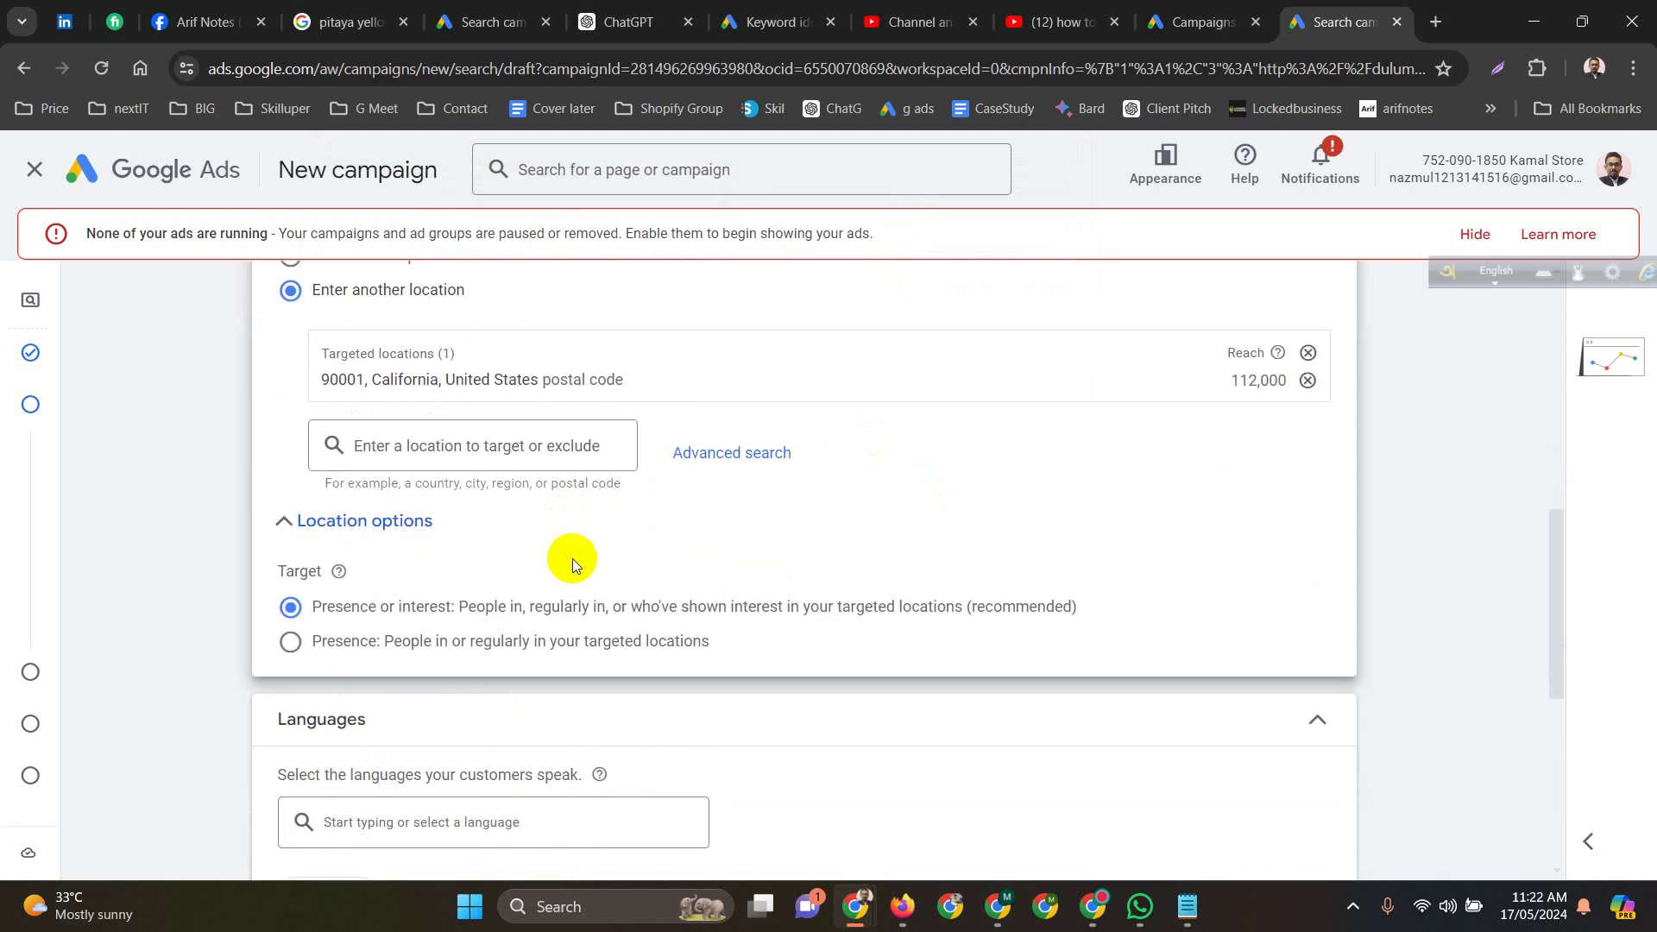
pyautogui.scroll(-6, 559, 595)
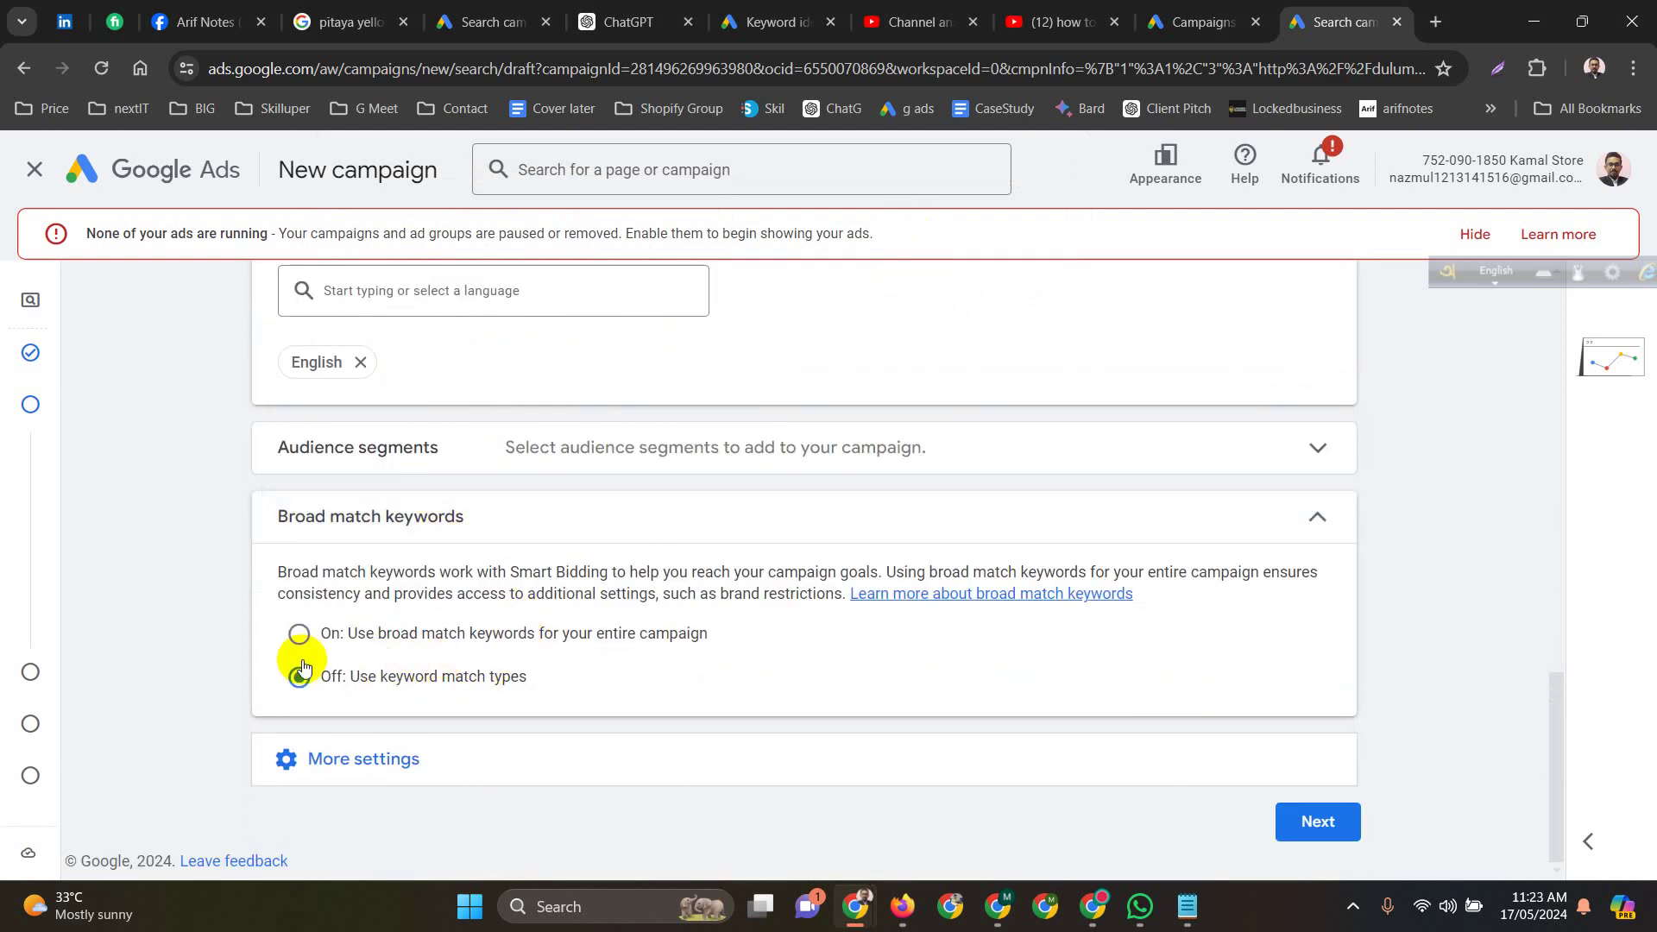
# Turn on broad match keywords for the entire campaign and set the all-days ad schedule to start at 08:00.
pyautogui.click(361, 630)
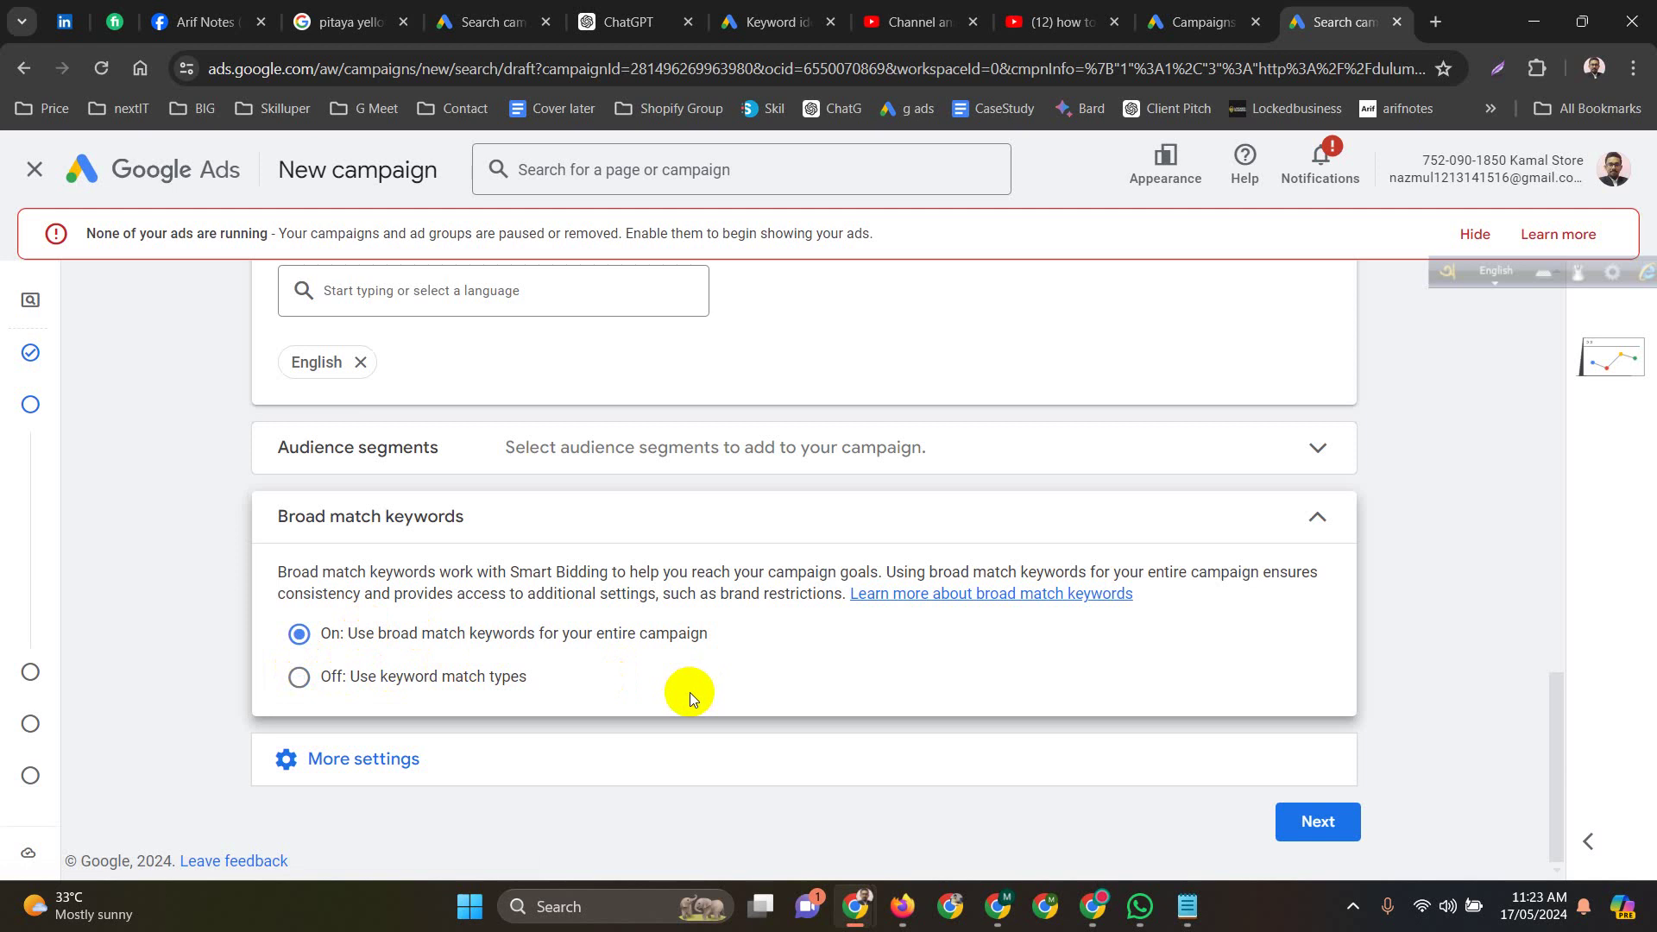
pyautogui.click(383, 781)
pyautogui.scroll(-3, 677, 665)
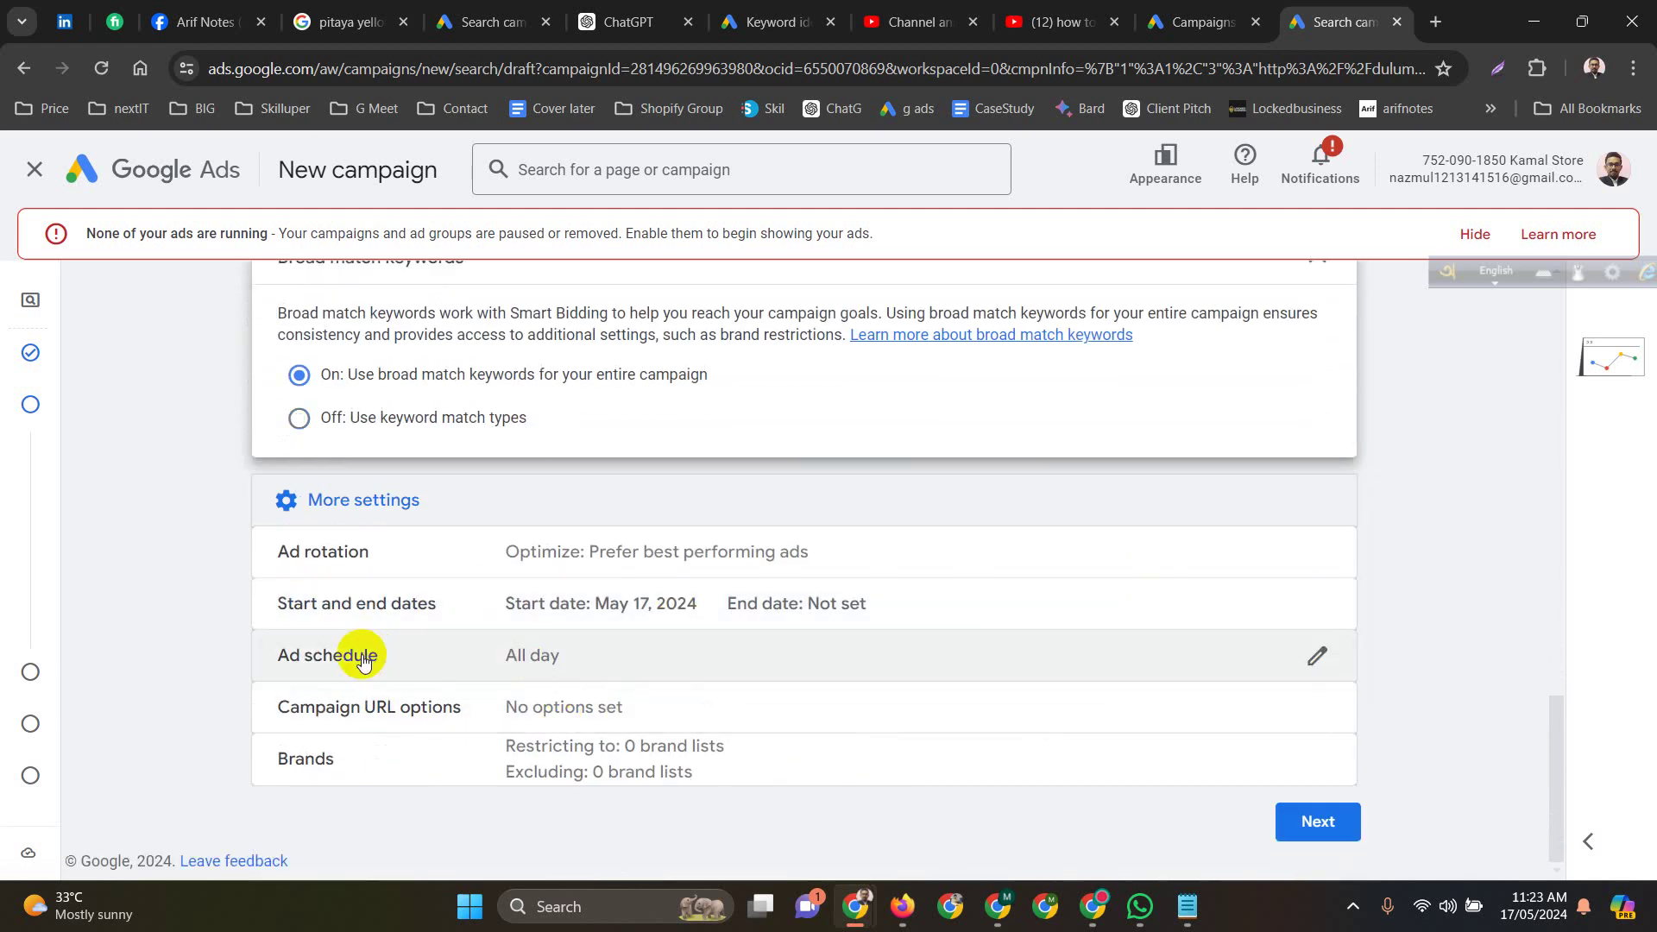
pyautogui.click(612, 654)
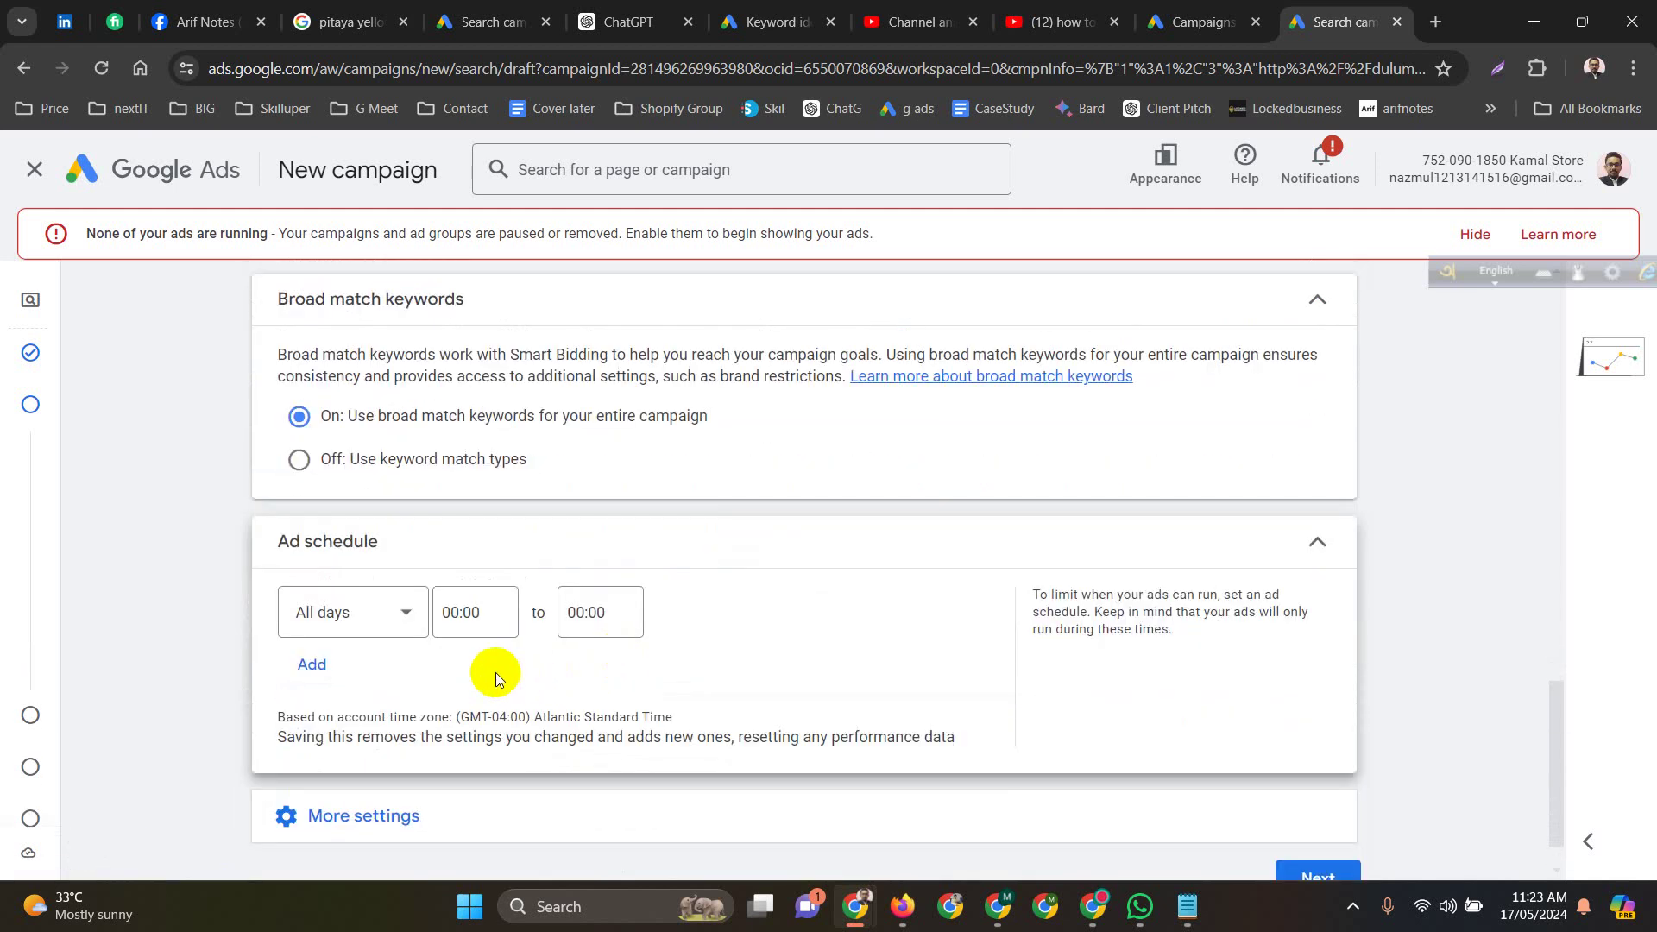
pyautogui.click(488, 615)
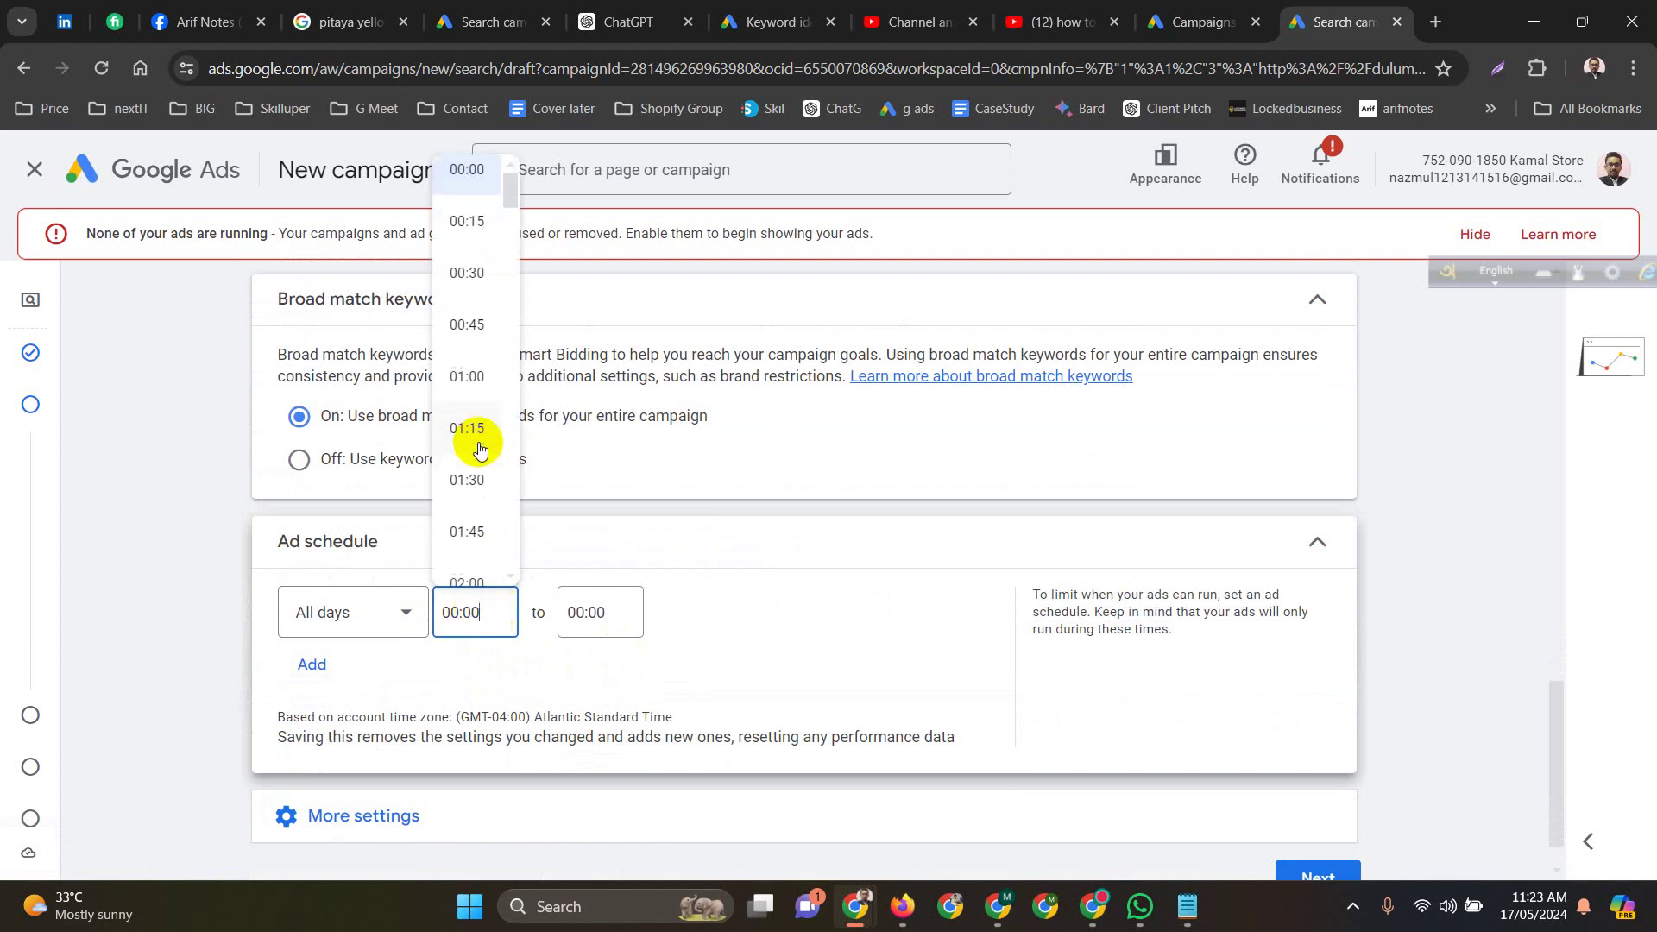
pyautogui.scroll(-5, 481, 483)
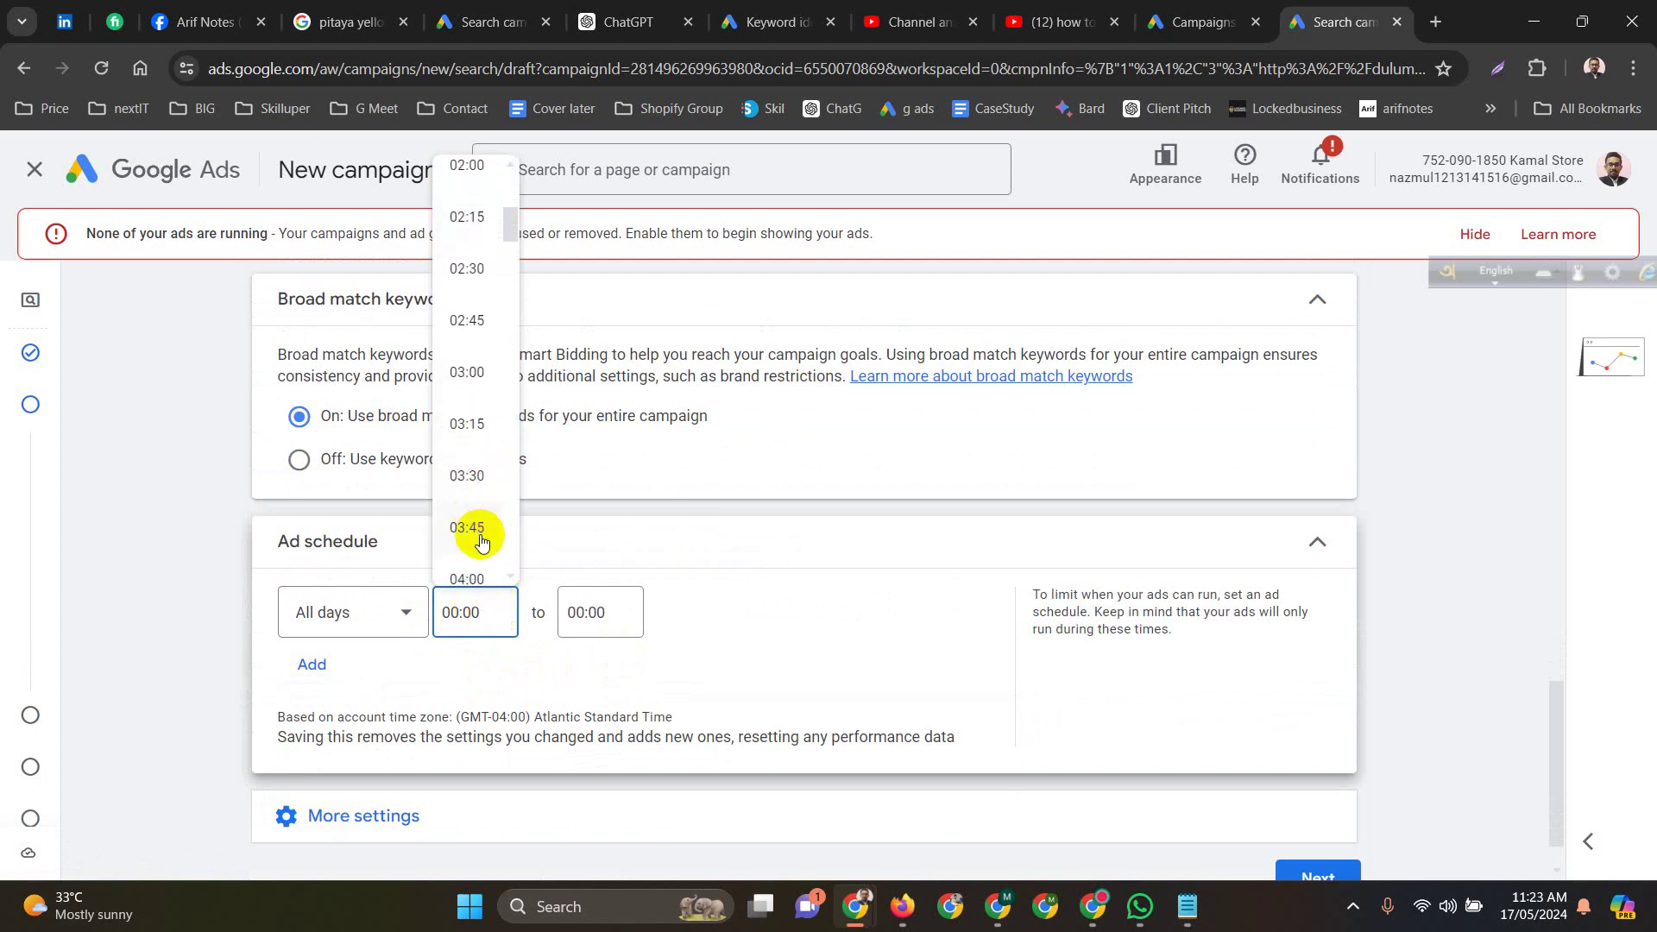
pyautogui.scroll(-10, 482, 527)
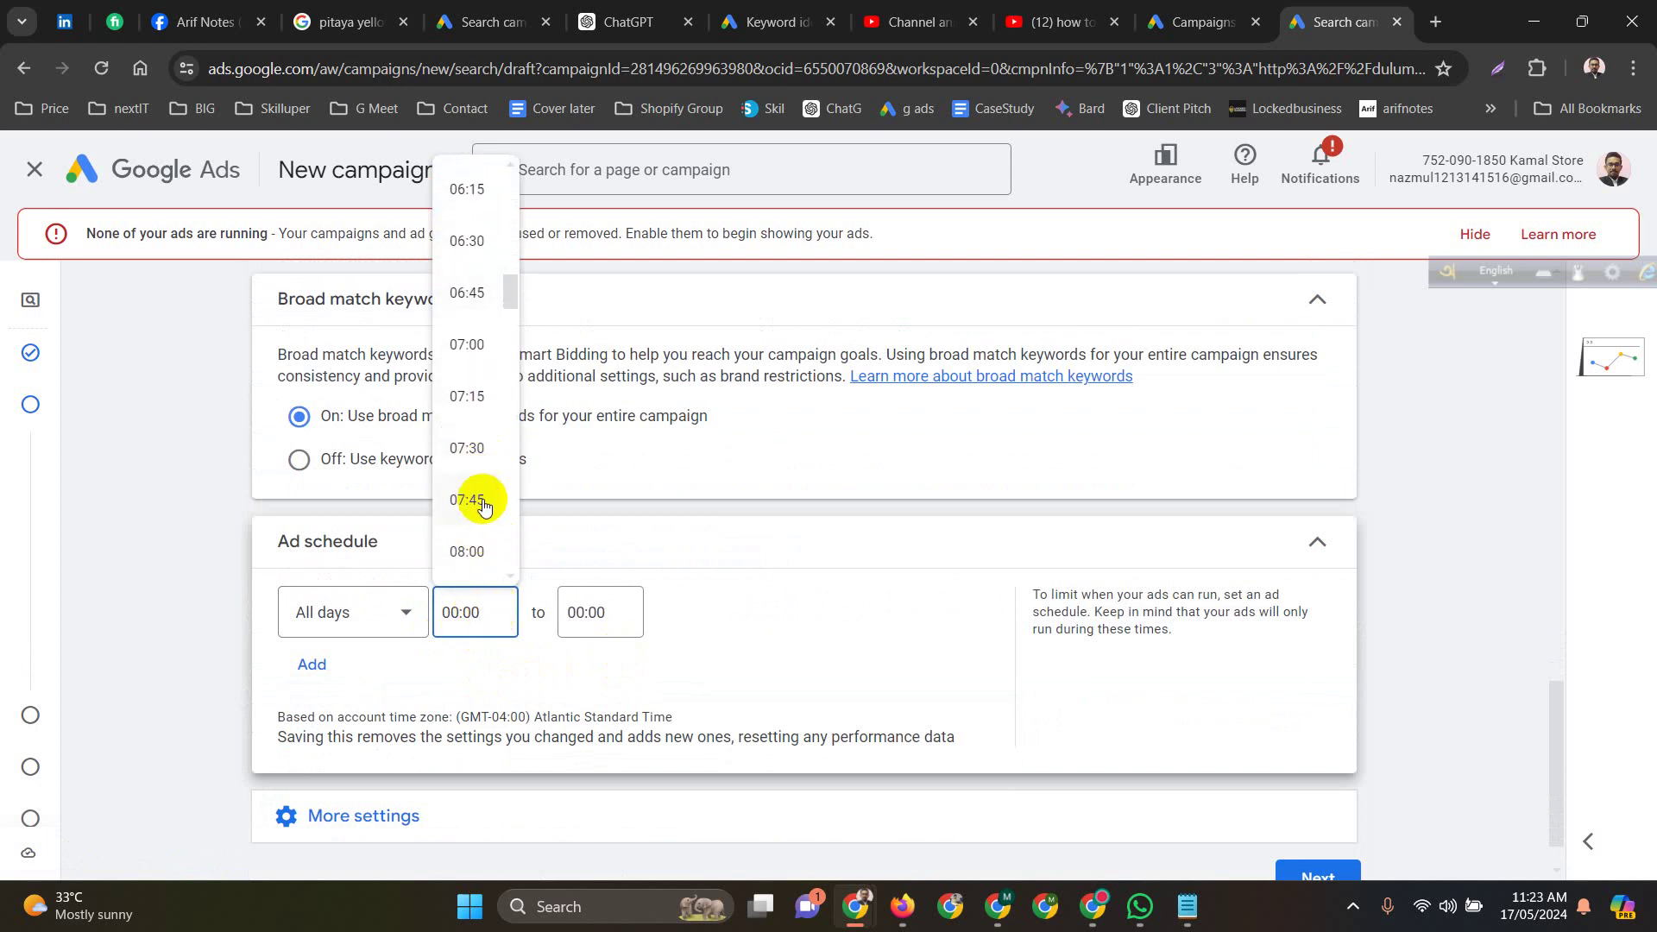
pyautogui.click(470, 428)
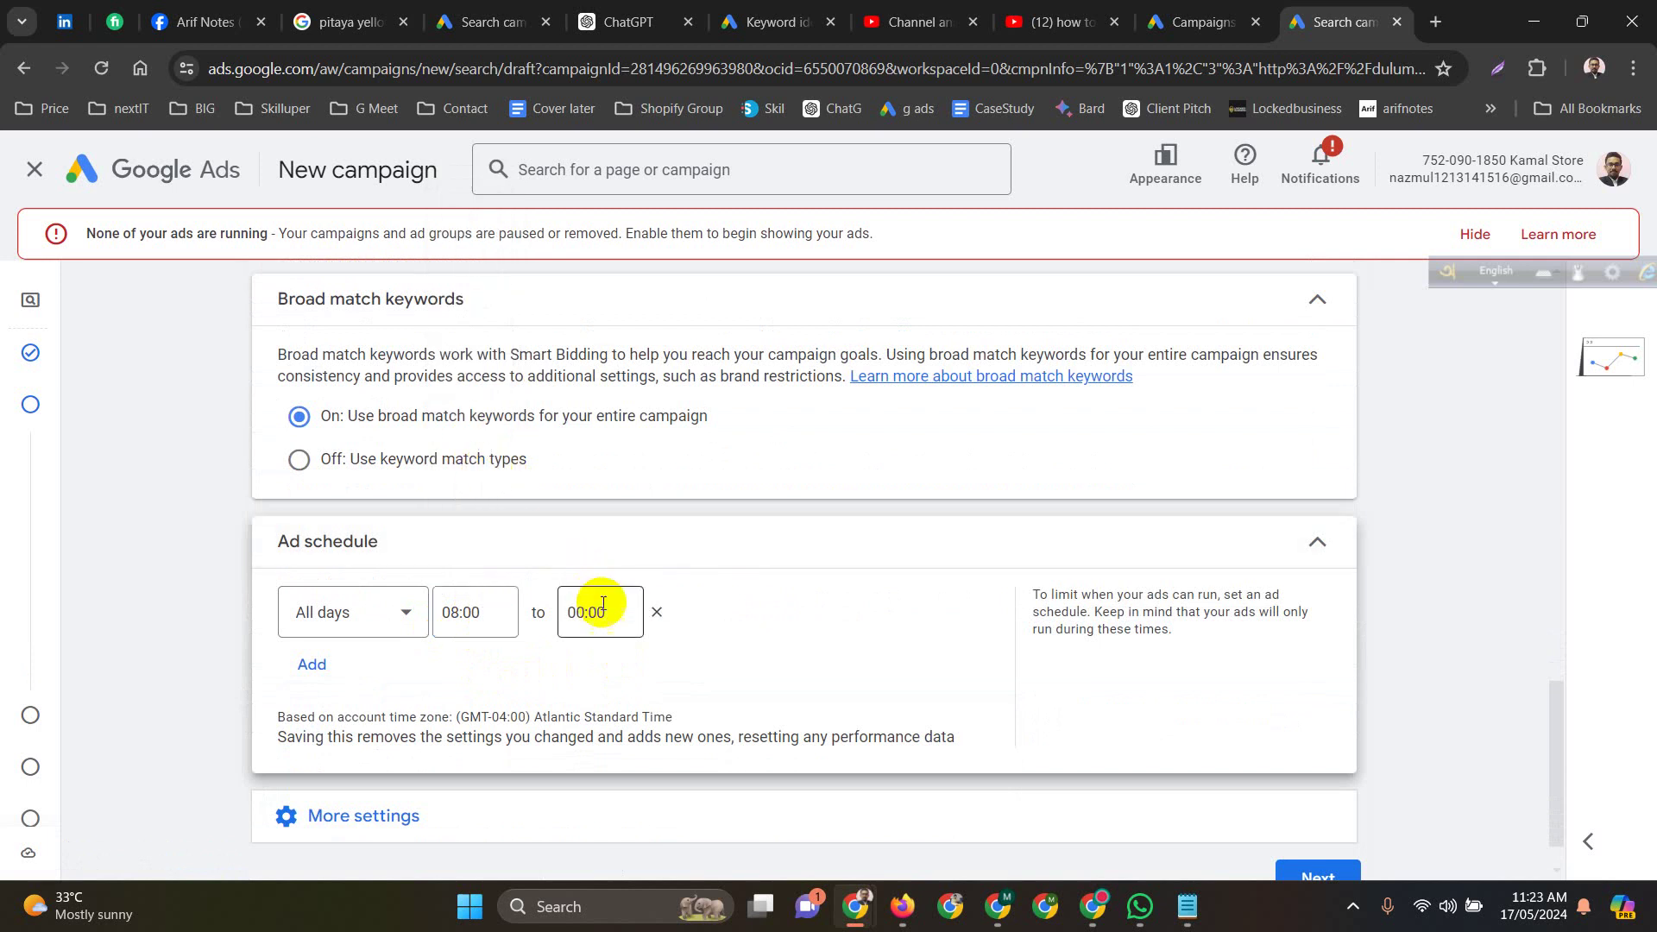
# Set the end time of the all-days ad schedule to 17:00.
pyautogui.click(602, 604)
pyautogui.scroll(-20, 610, 509)
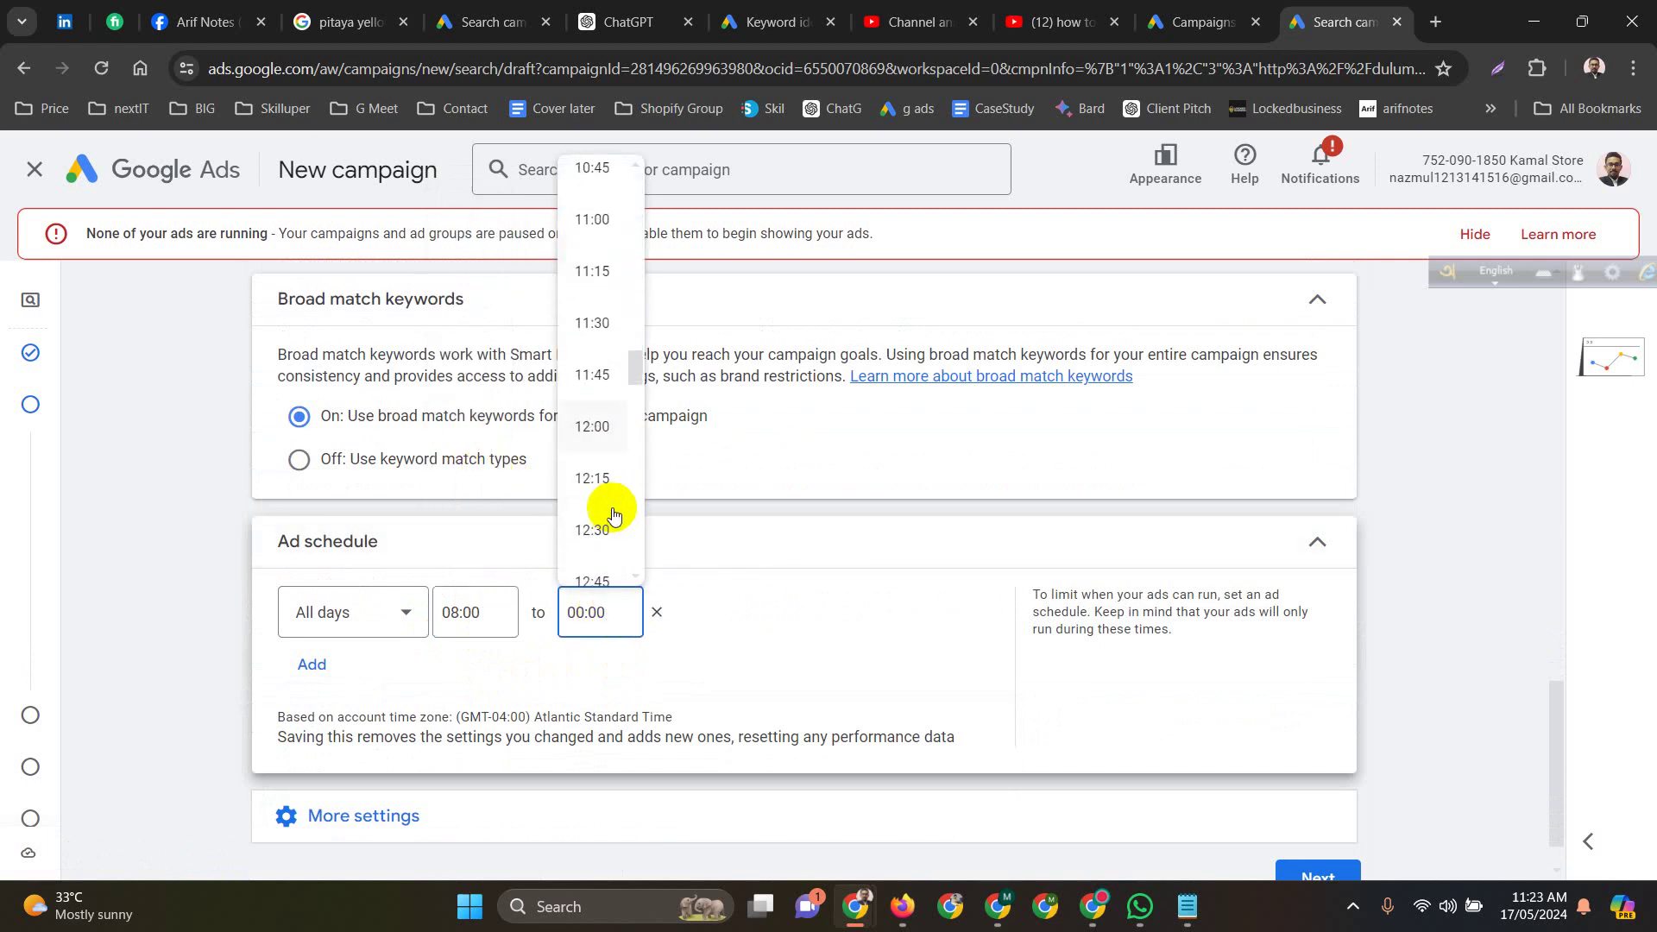
pyautogui.scroll(-15, 610, 525)
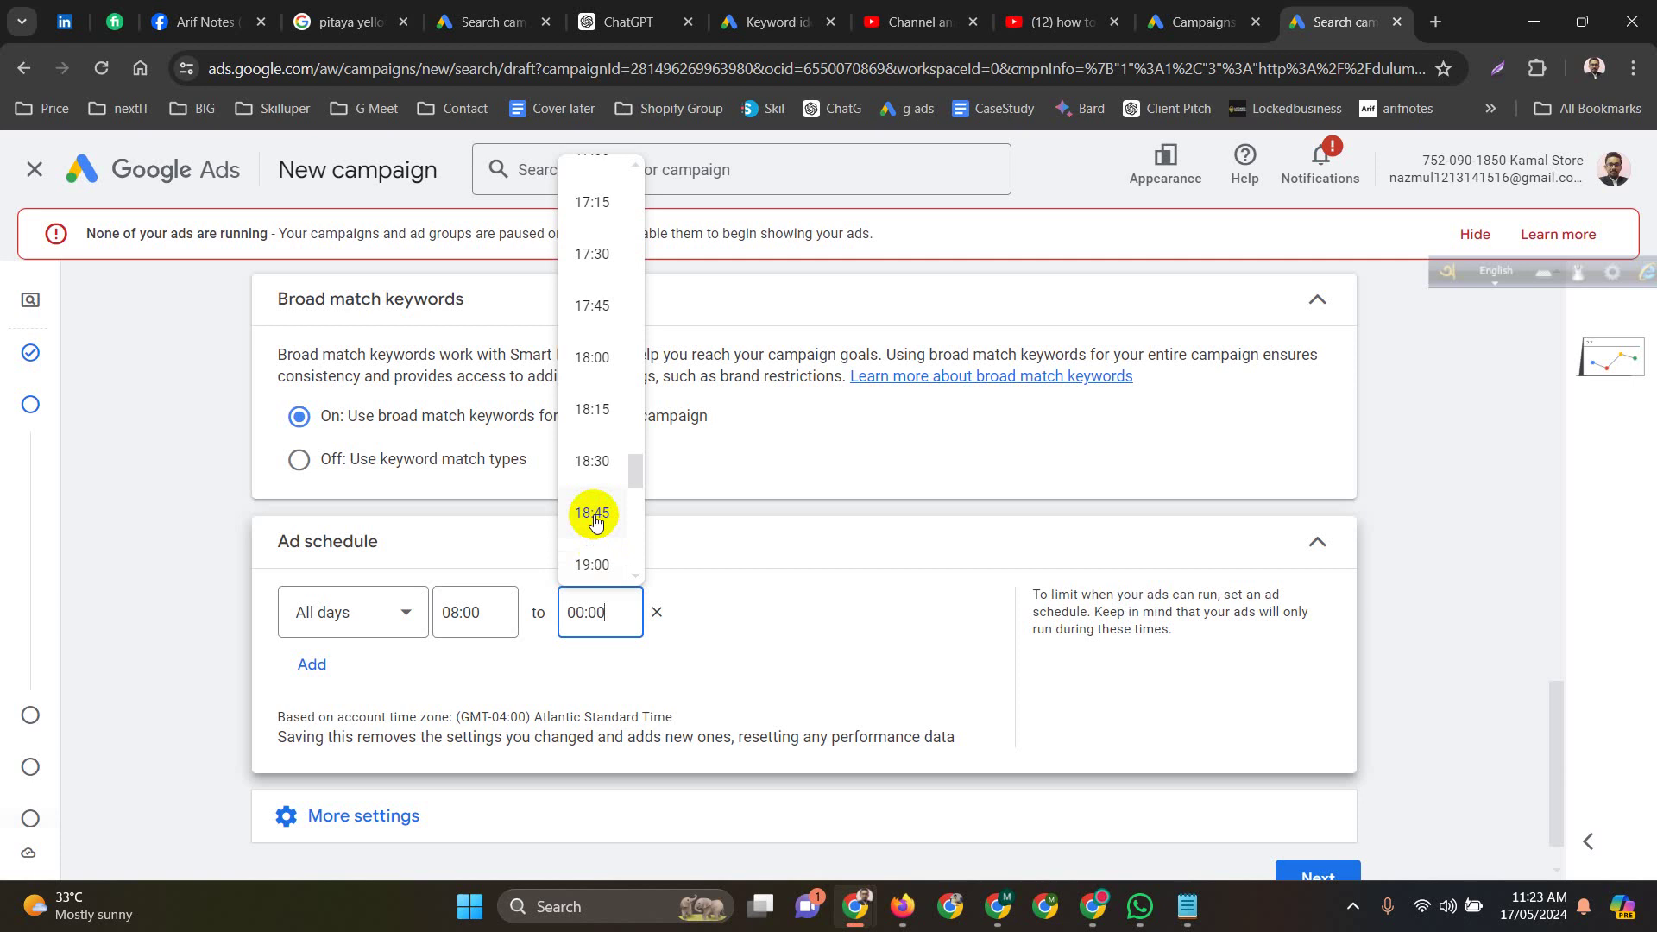
pyautogui.scroll(1, 592, 484)
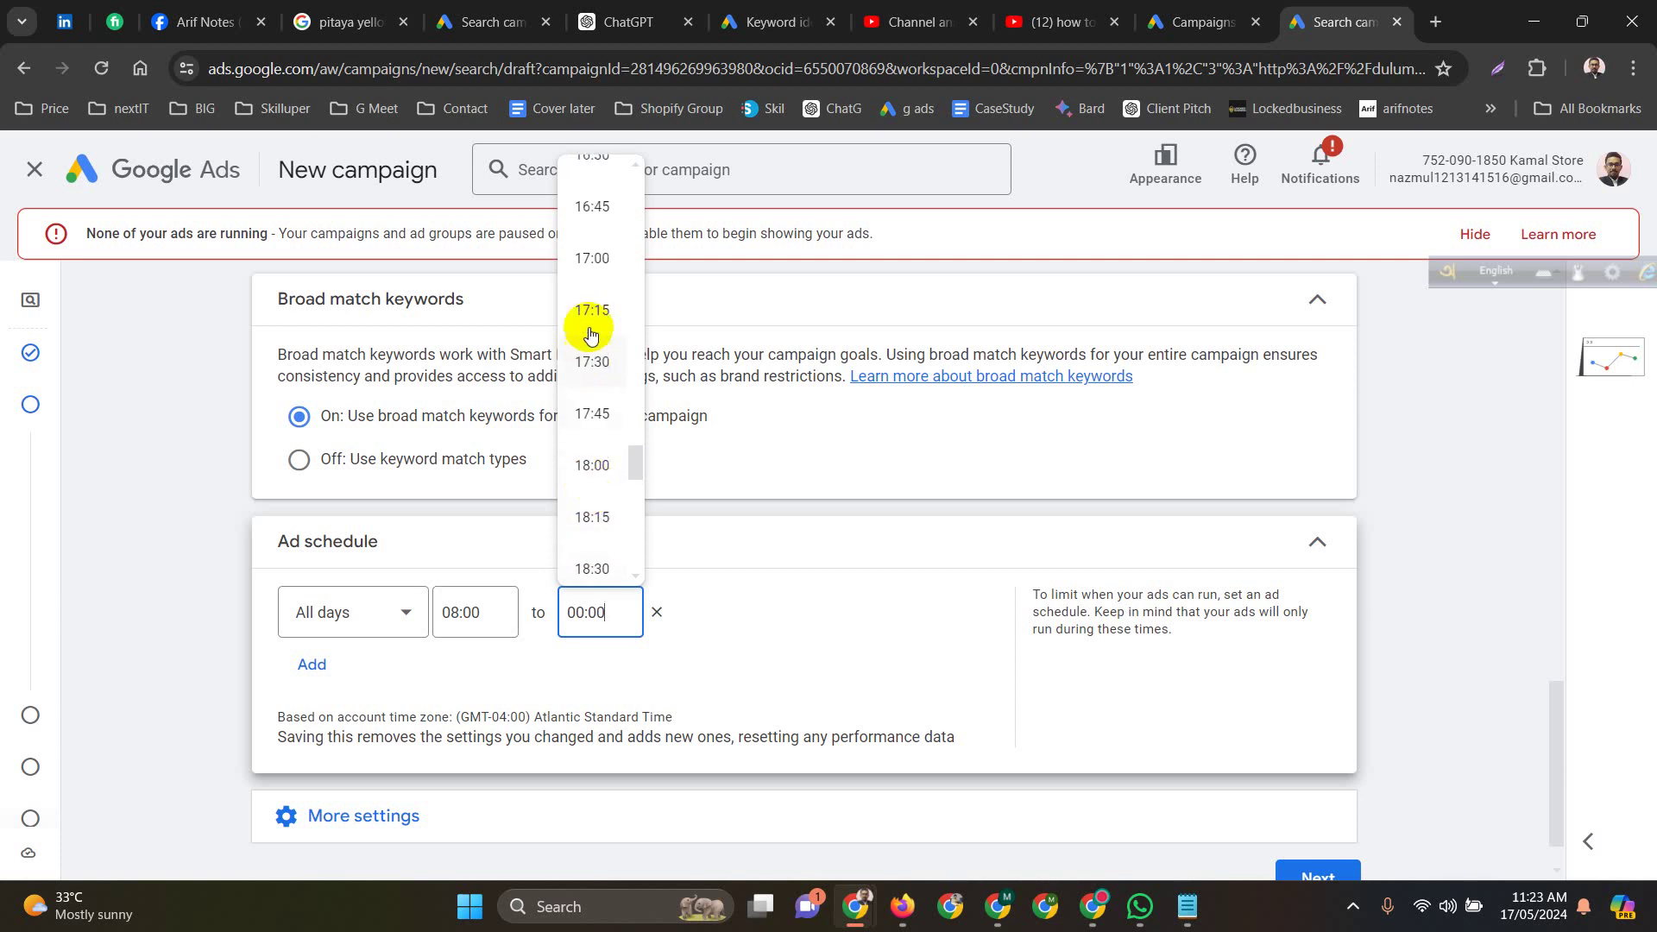
pyautogui.click(590, 266)
# Set the campaign's end date to May 24, 2024.
pyautogui.scroll(-1, 427, 658)
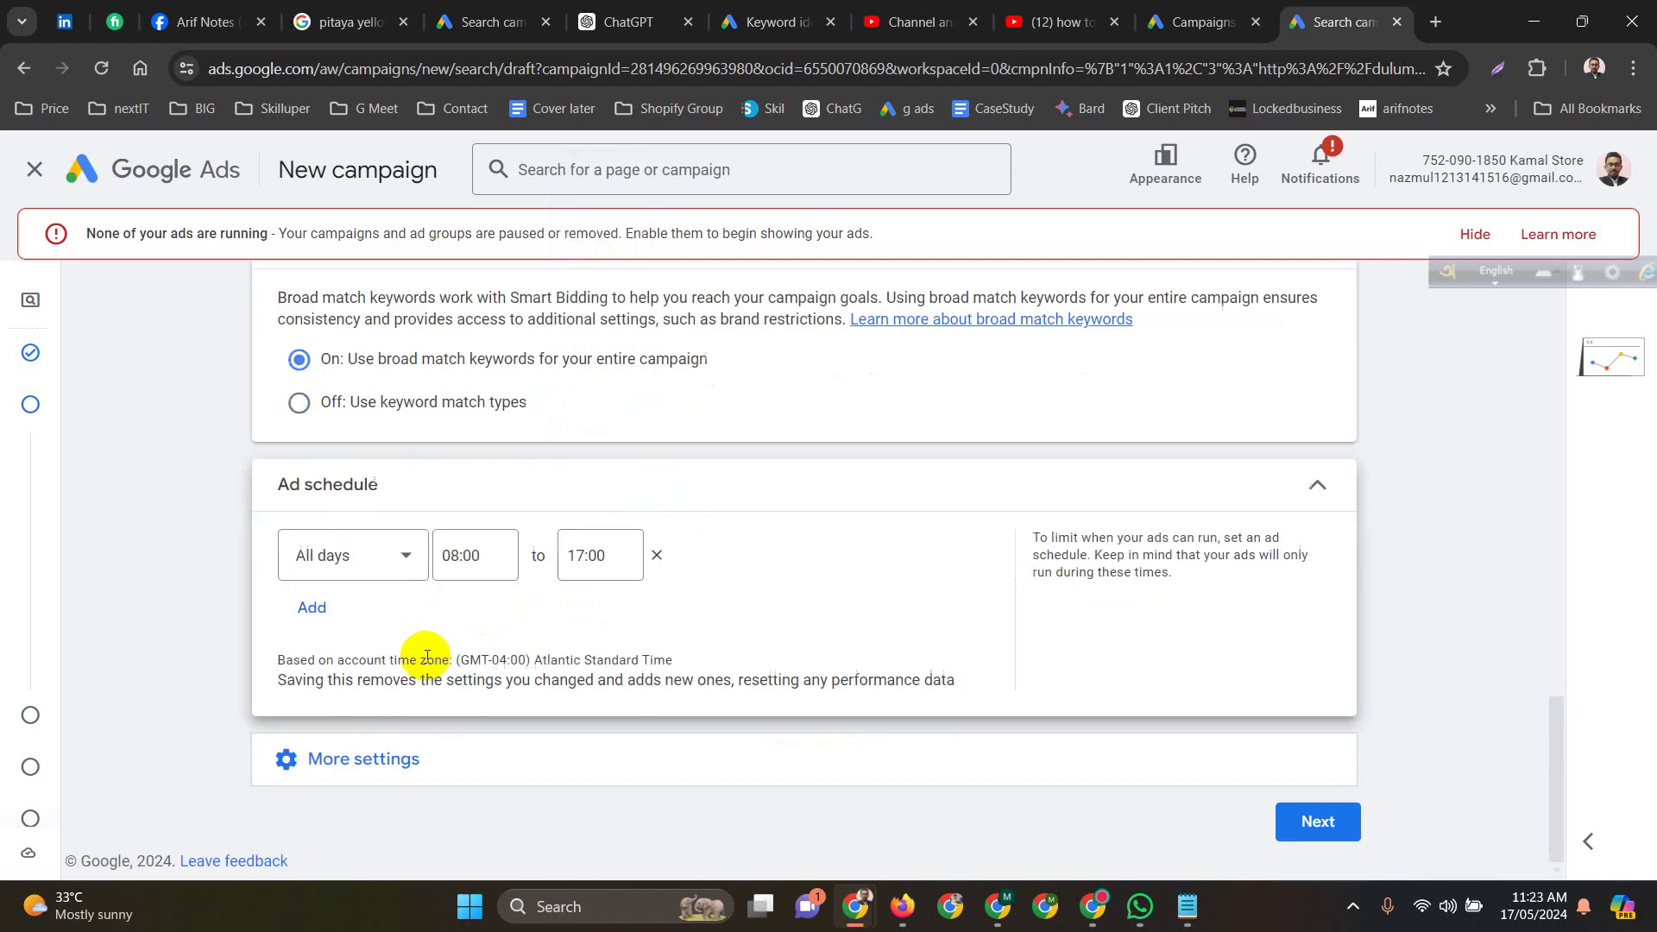
pyautogui.click(908, 754)
pyautogui.scroll(-2, 941, 708)
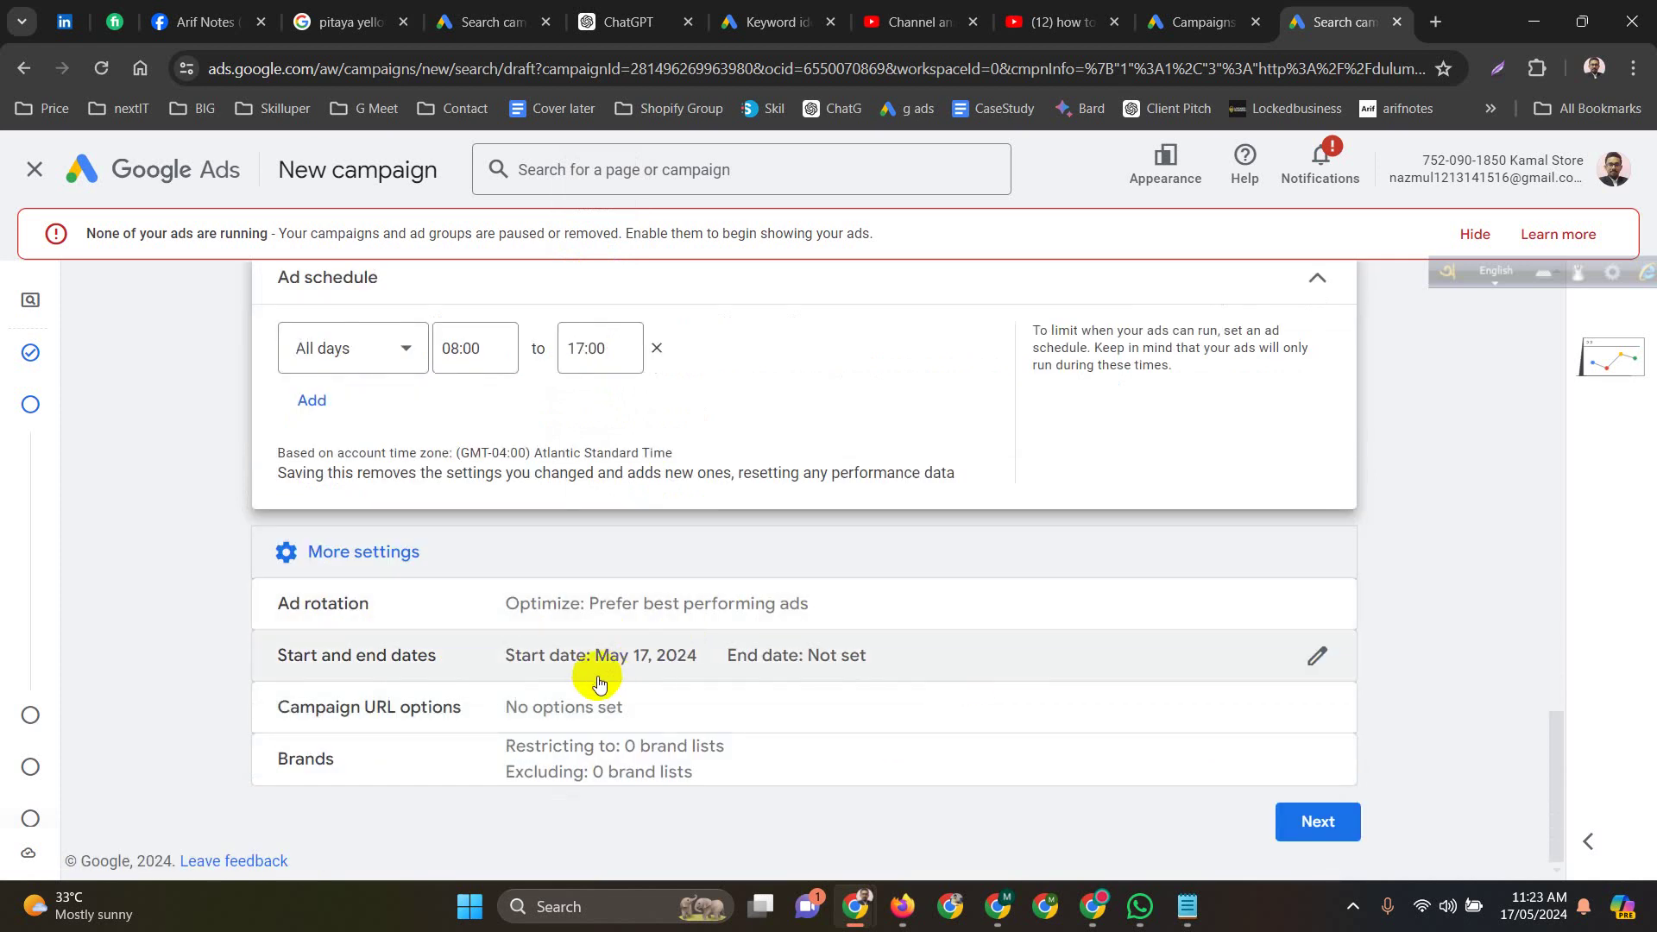
pyautogui.click(489, 670)
pyautogui.scroll(-2, 401, 707)
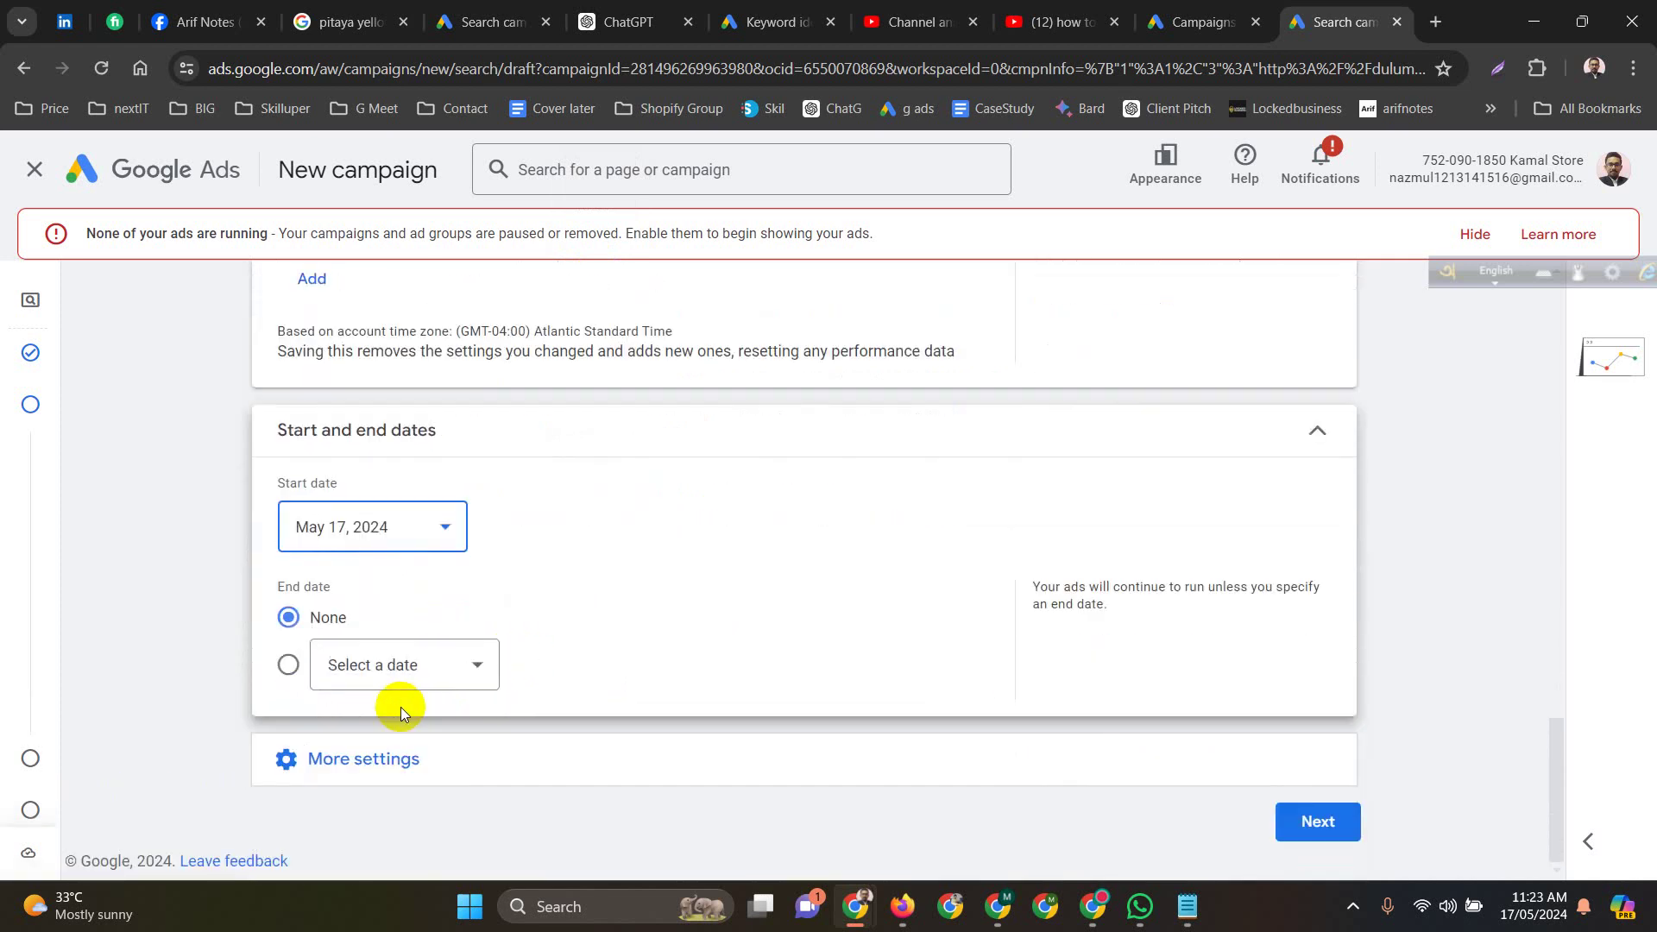
pyautogui.click(399, 669)
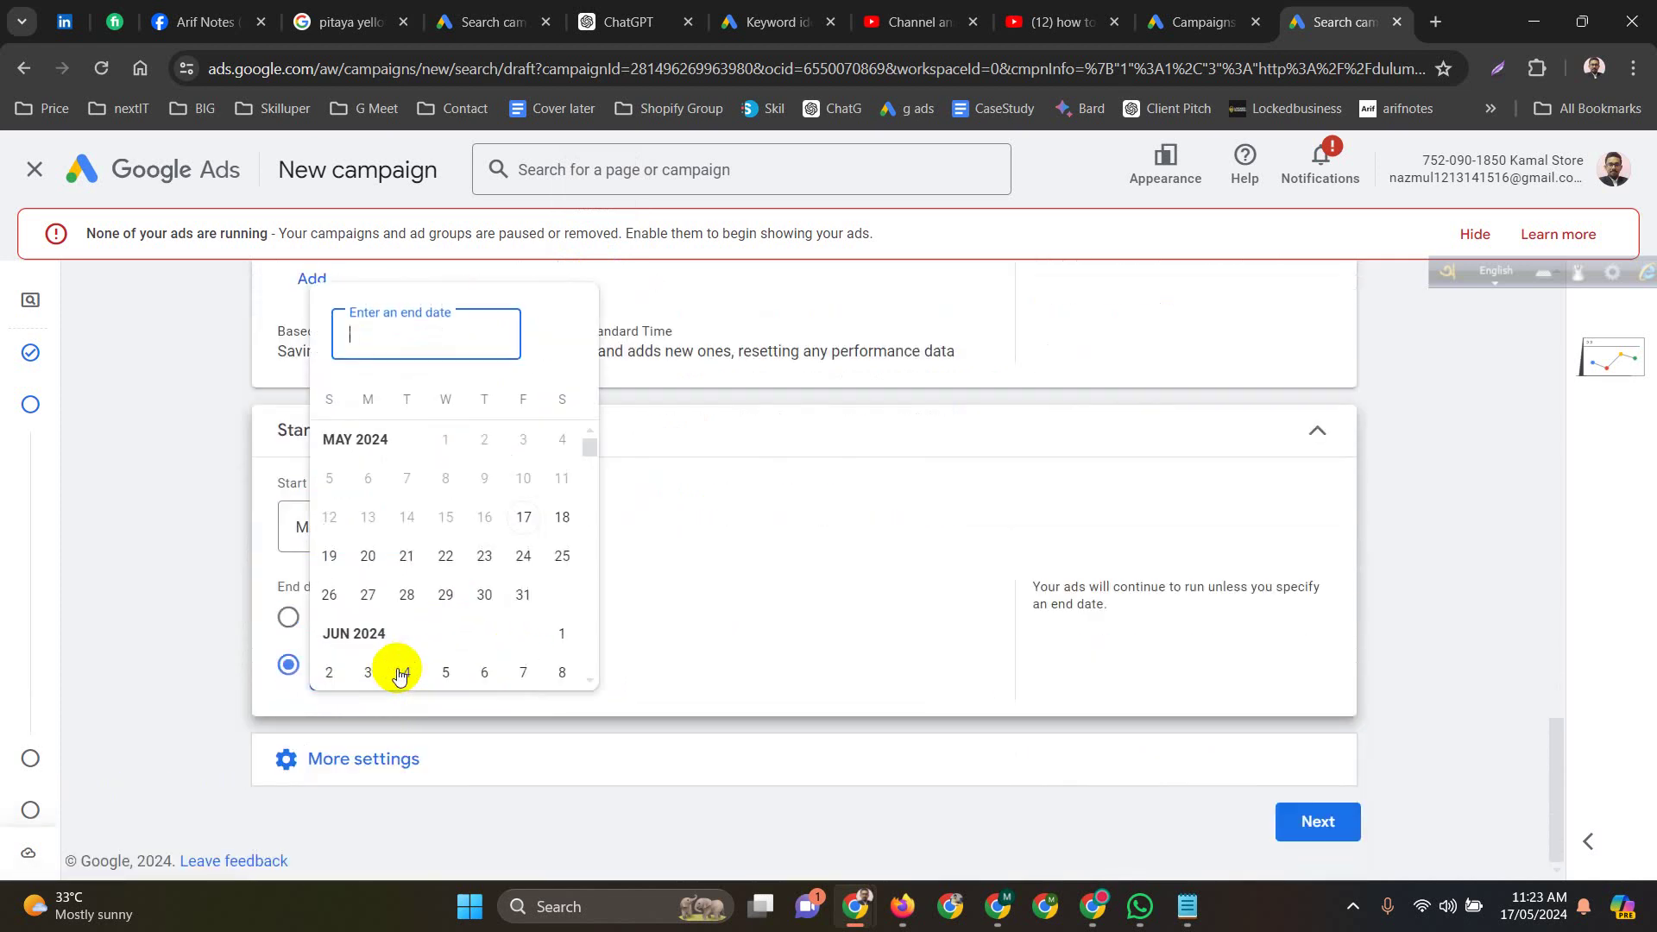
pyautogui.click(523, 556)
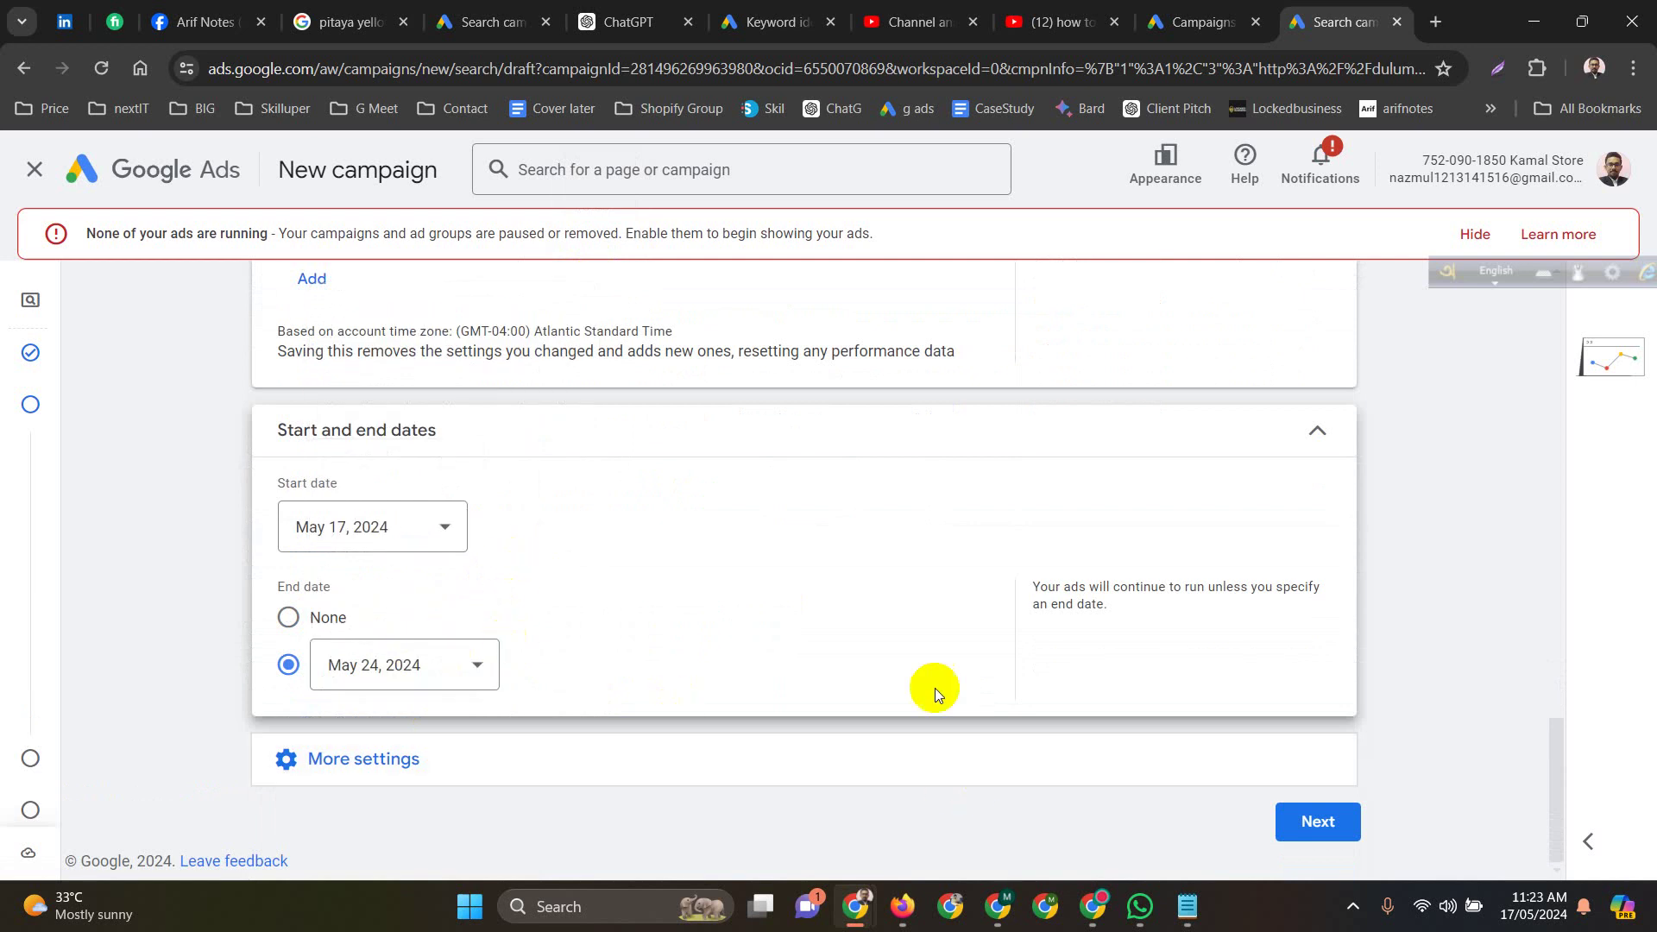
# Show the remaining campaign settings, continue to keywords and ads, and choose to create the ad without suggestions.
pyautogui.click(573, 742)
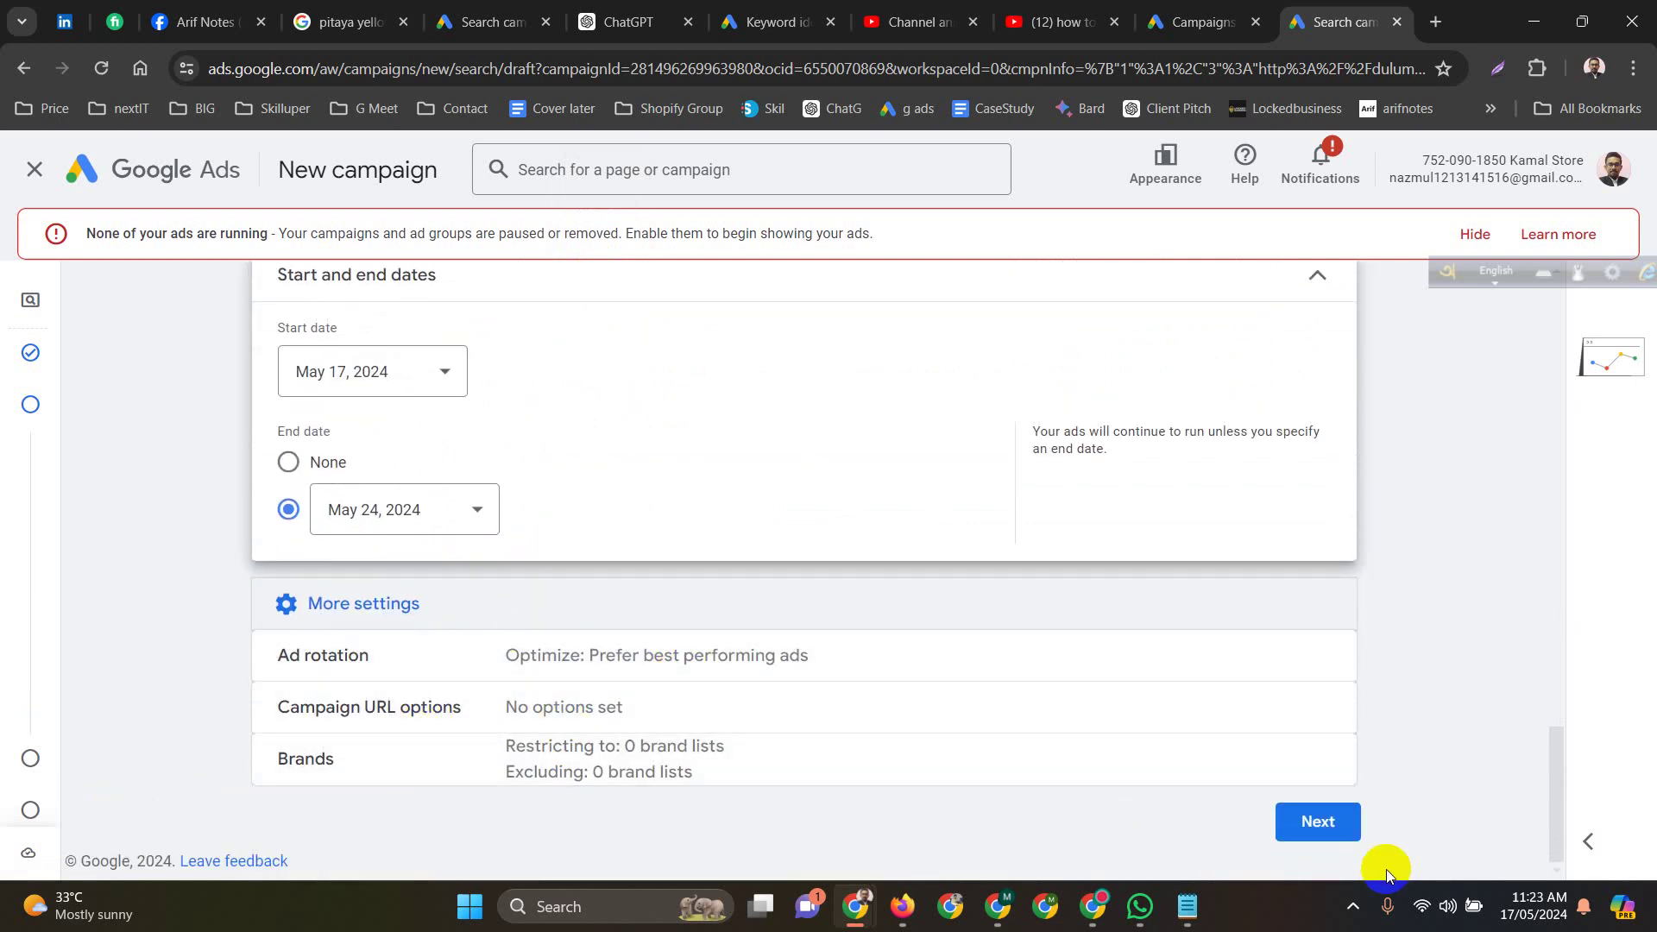
pyautogui.click(1303, 825)
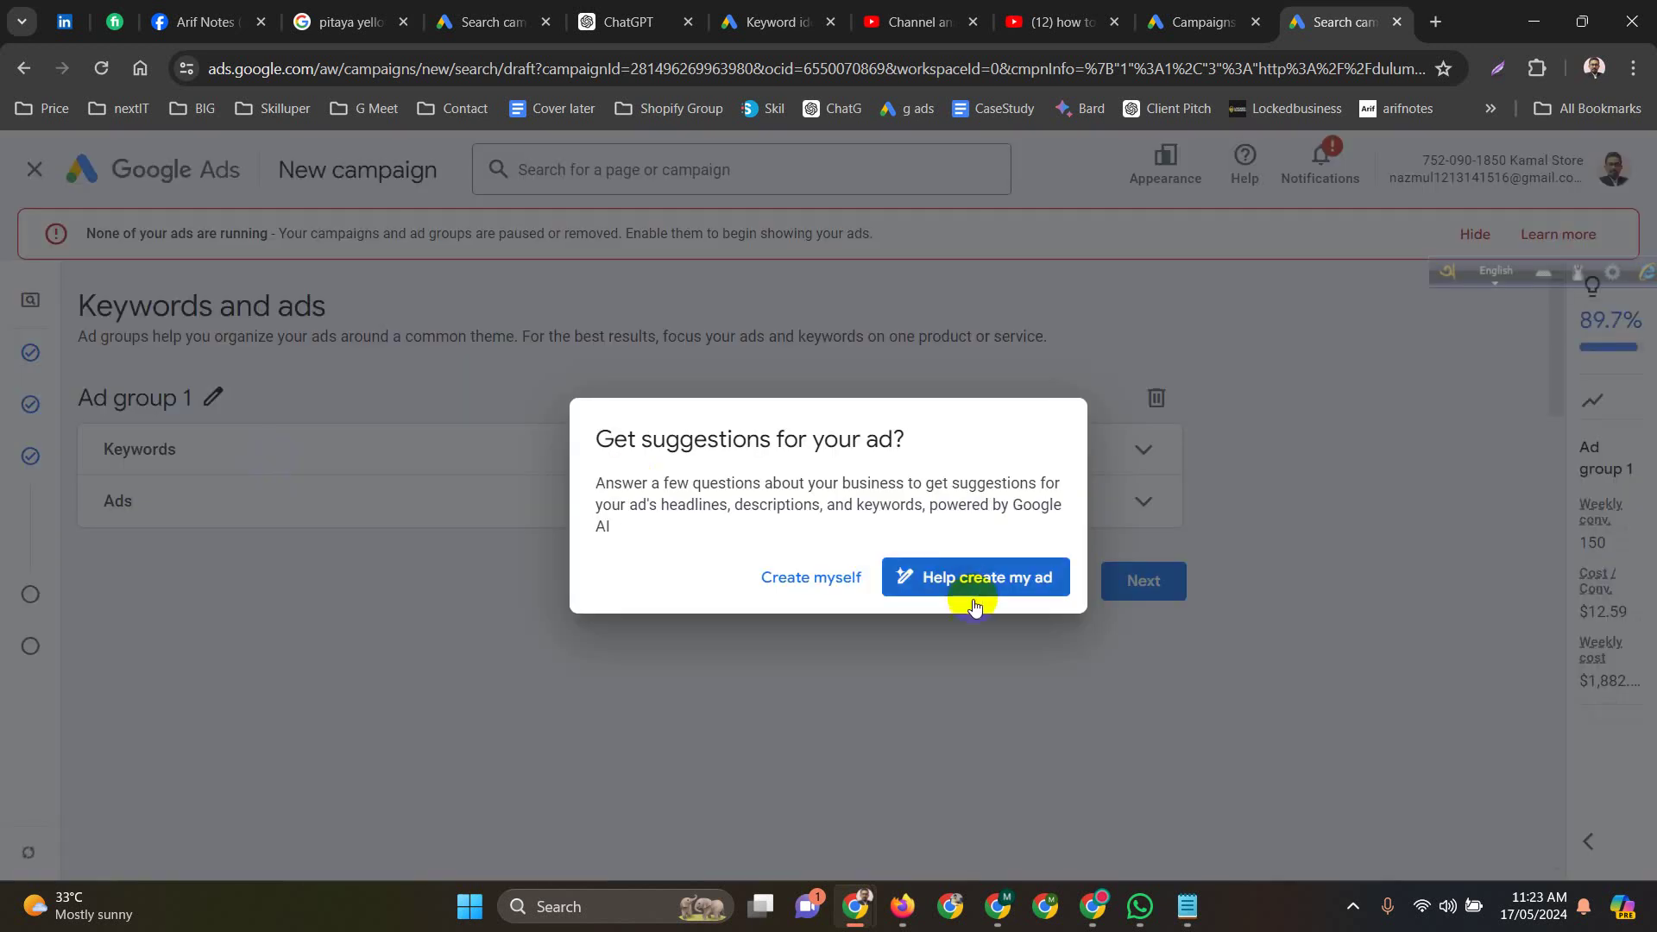
pyautogui.click(811, 578)
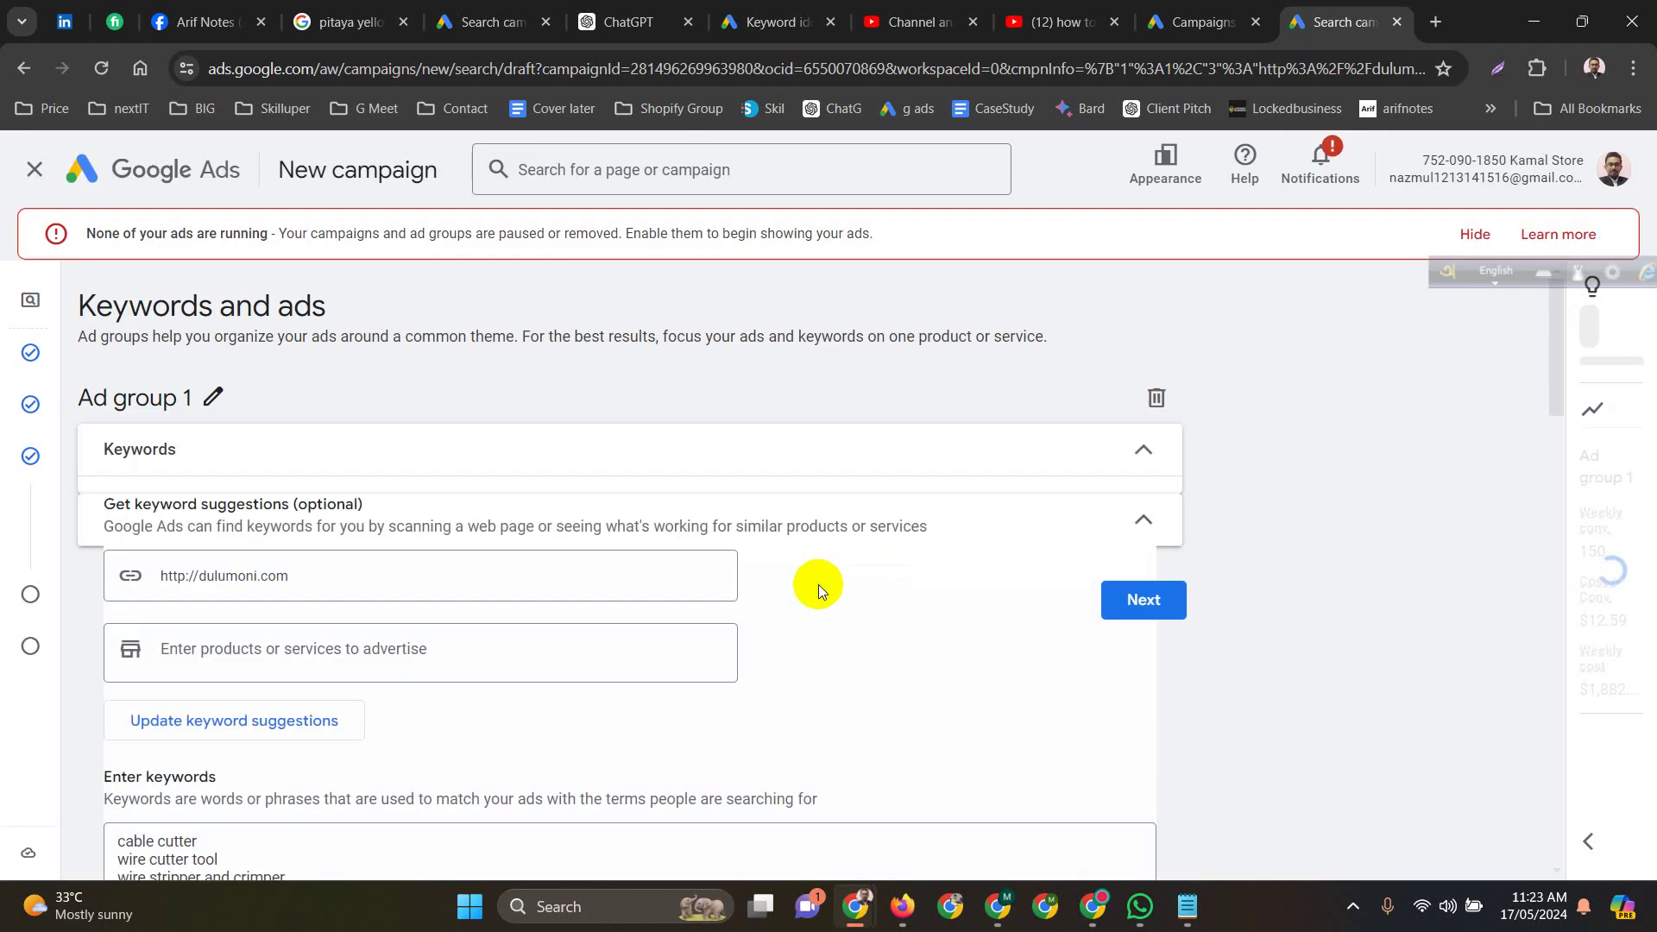
# Switch to the other Google Ads page and open Keyword Planner from the planning tools.
pyautogui.click(1154, 21)
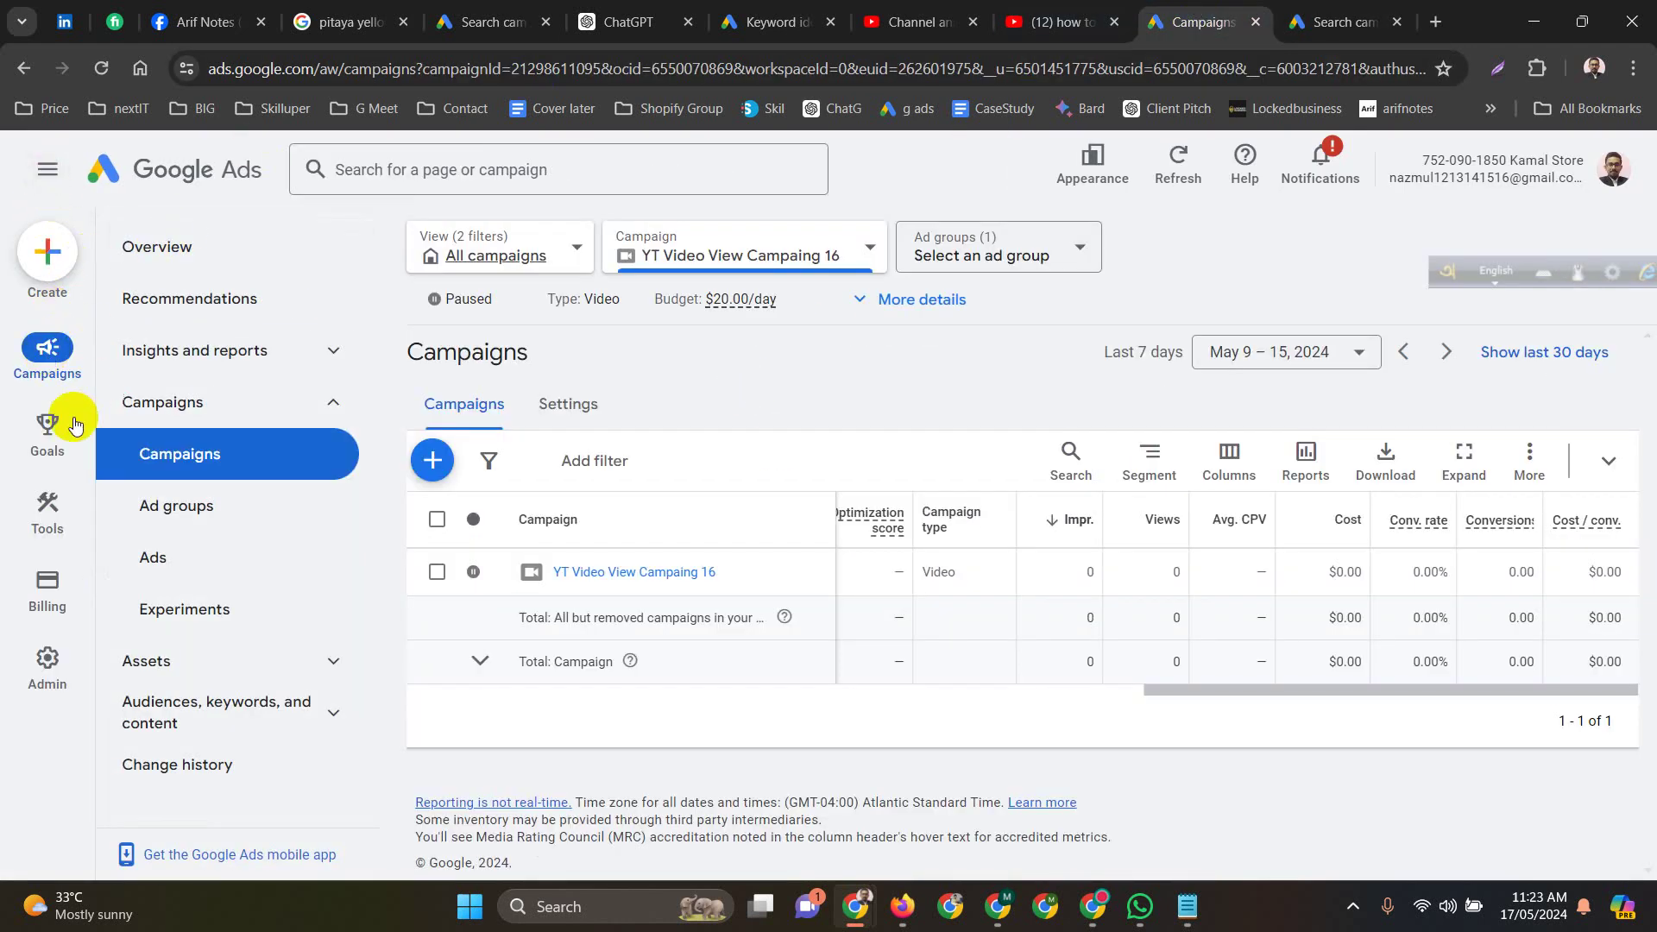
pyautogui.moveTo(39, 517)
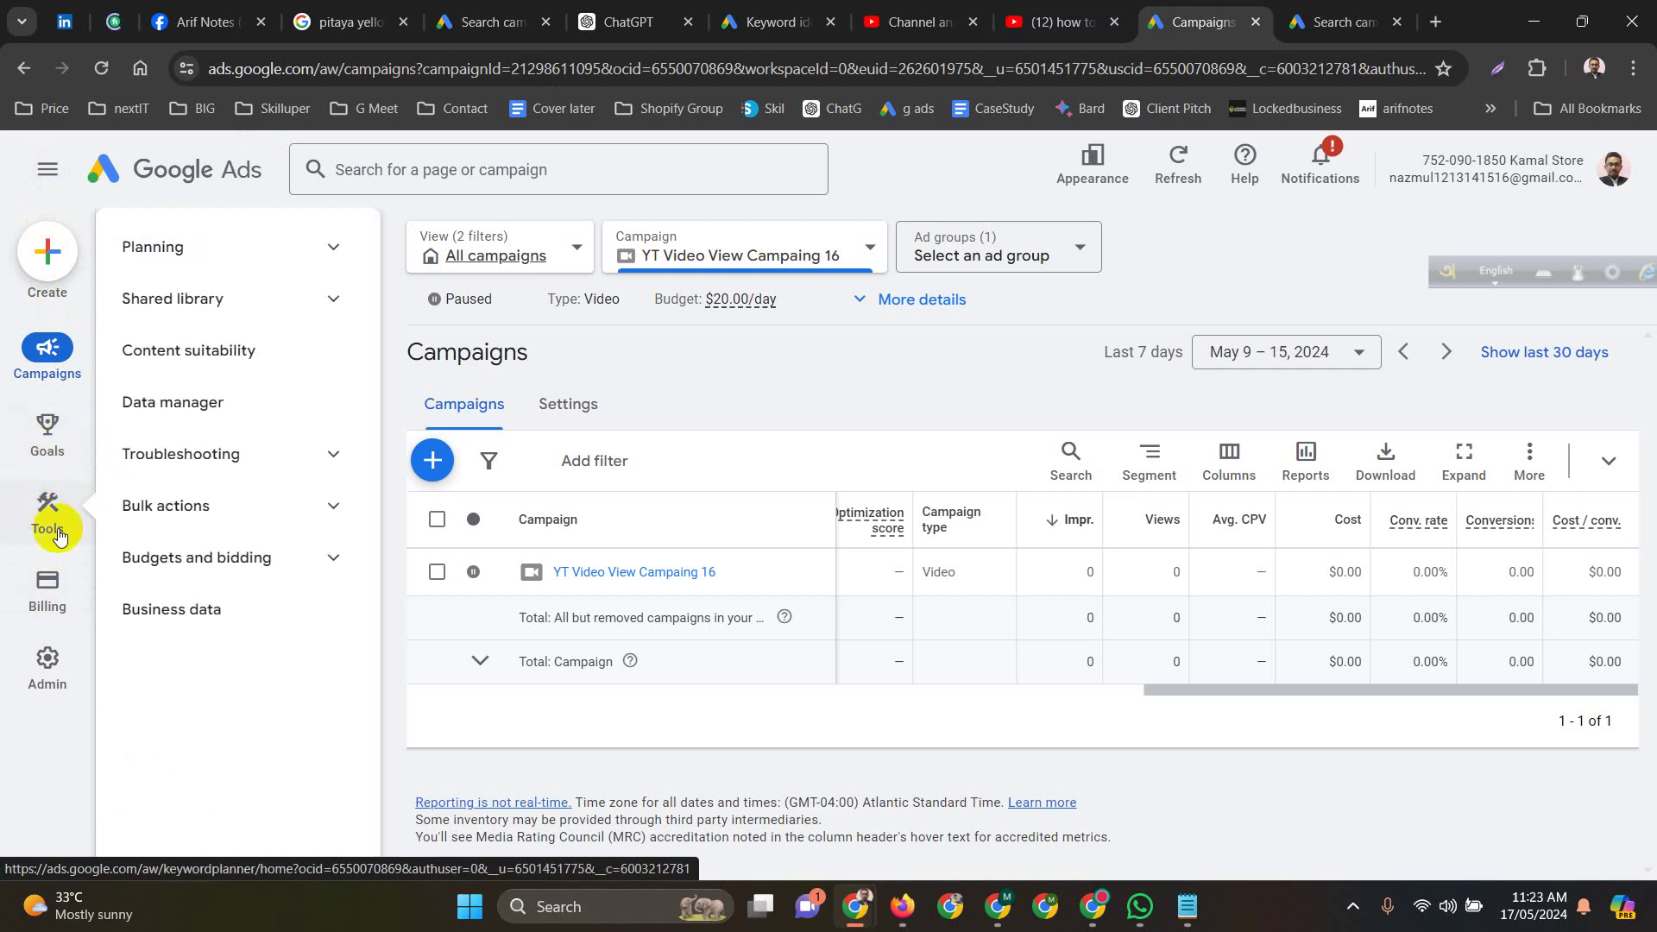
pyautogui.click(177, 258)
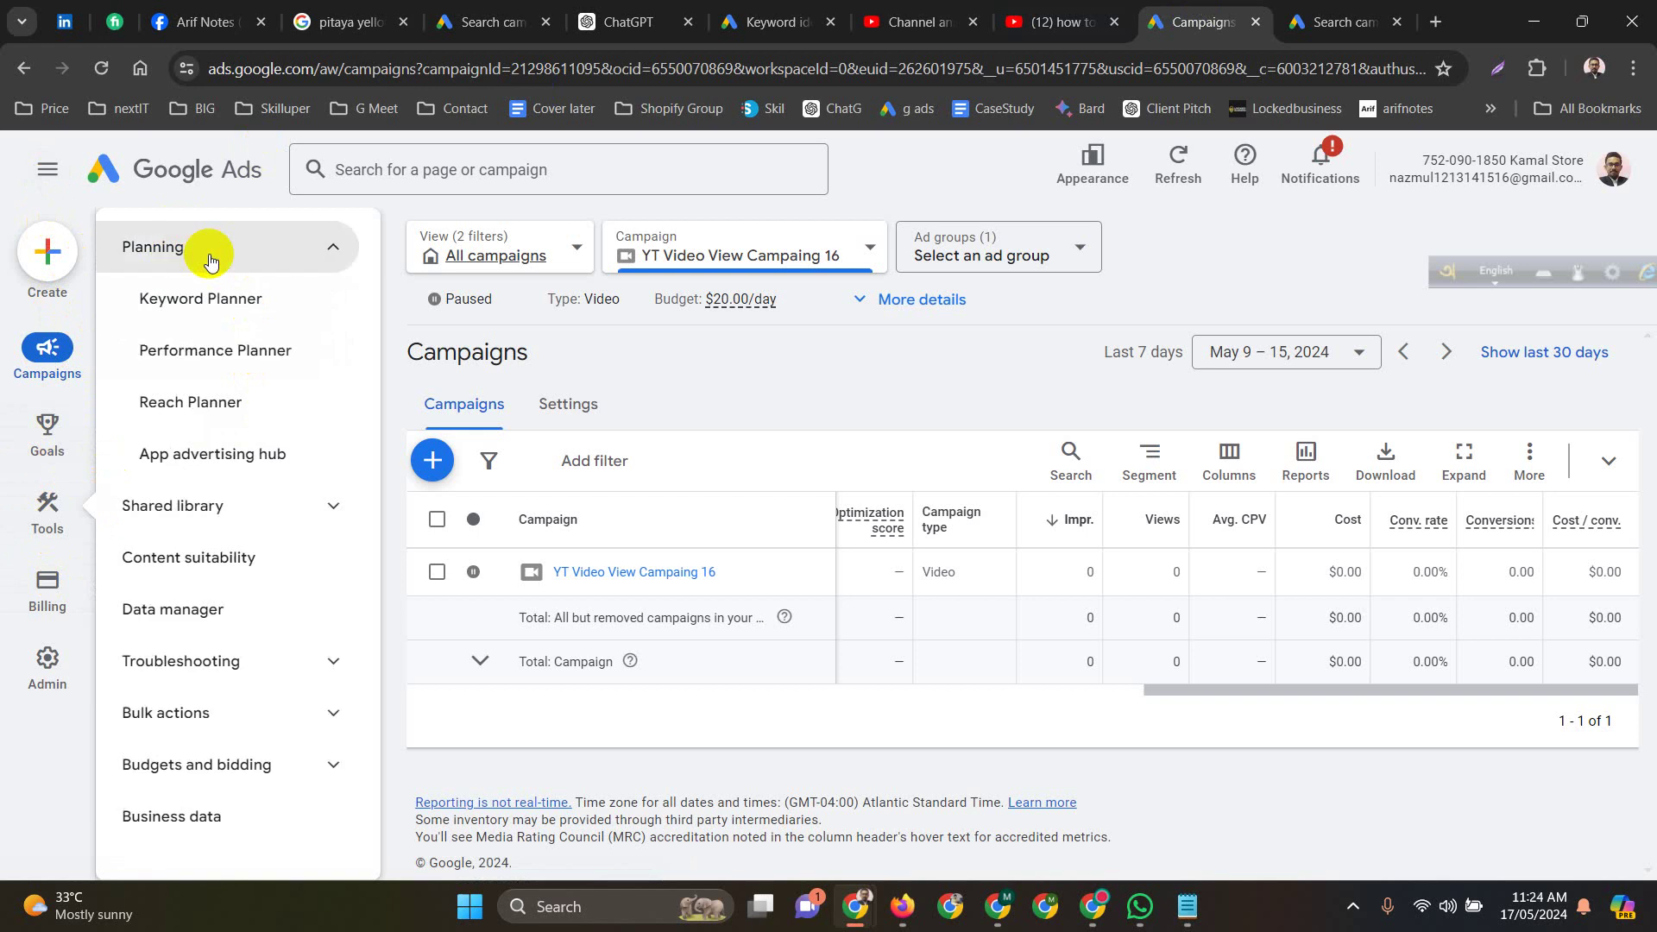
pyautogui.click(229, 302)
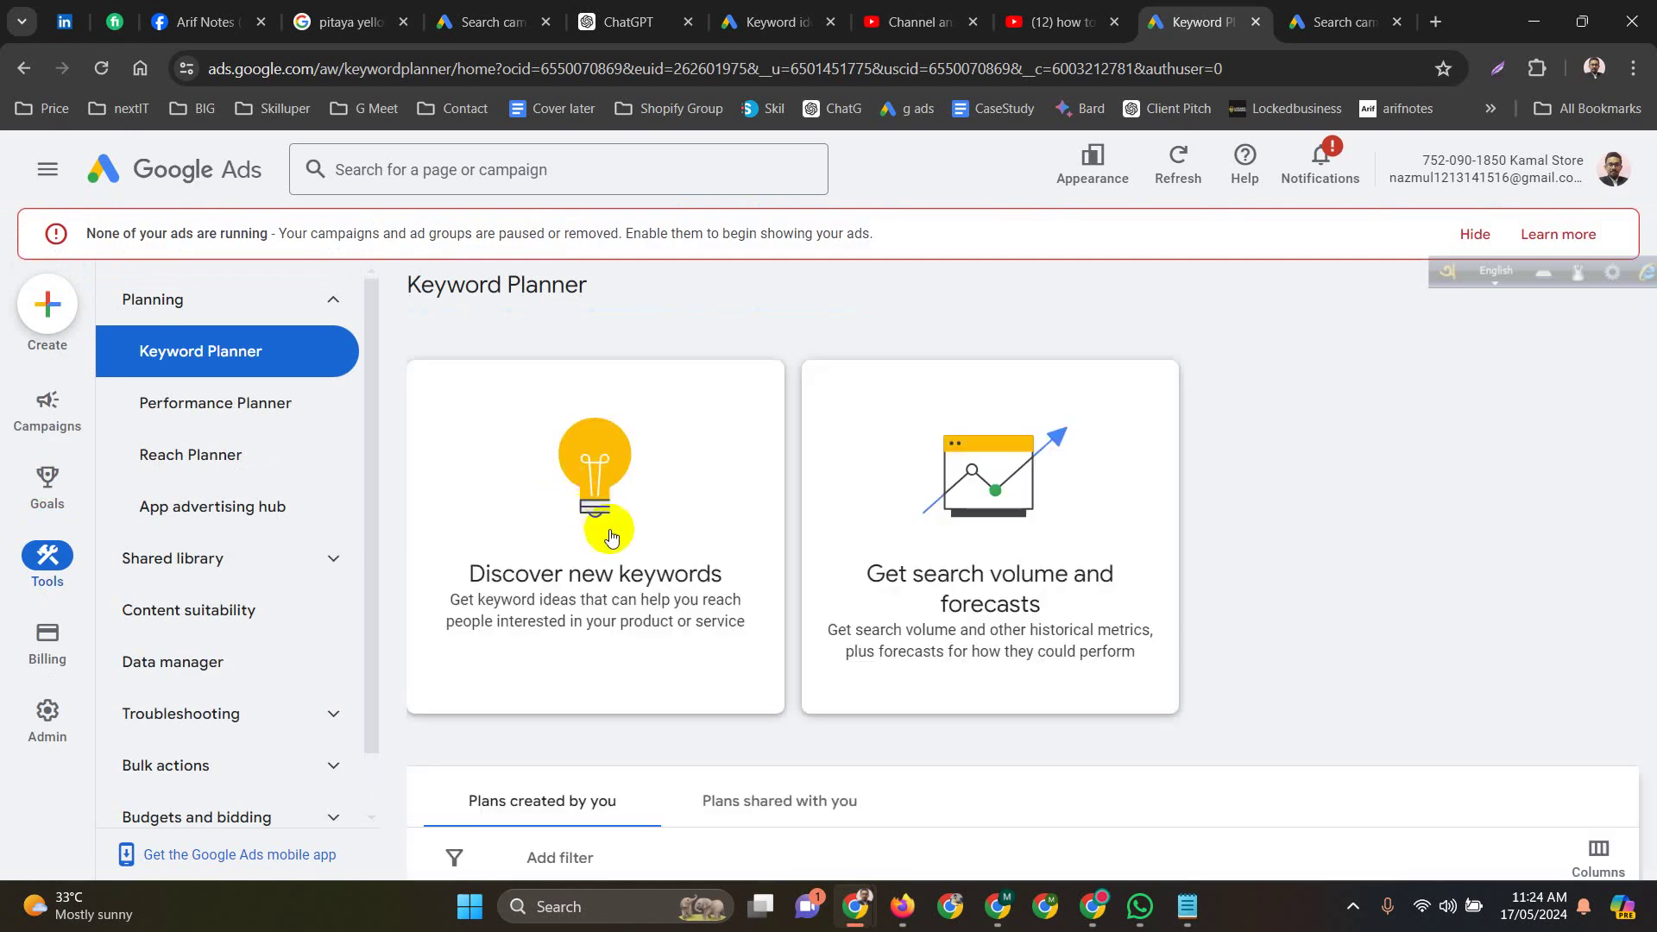
# Discover new keywords starting from "pet services" and get the results.
pyautogui.click(601, 530)
pyautogui.click(584, 546)
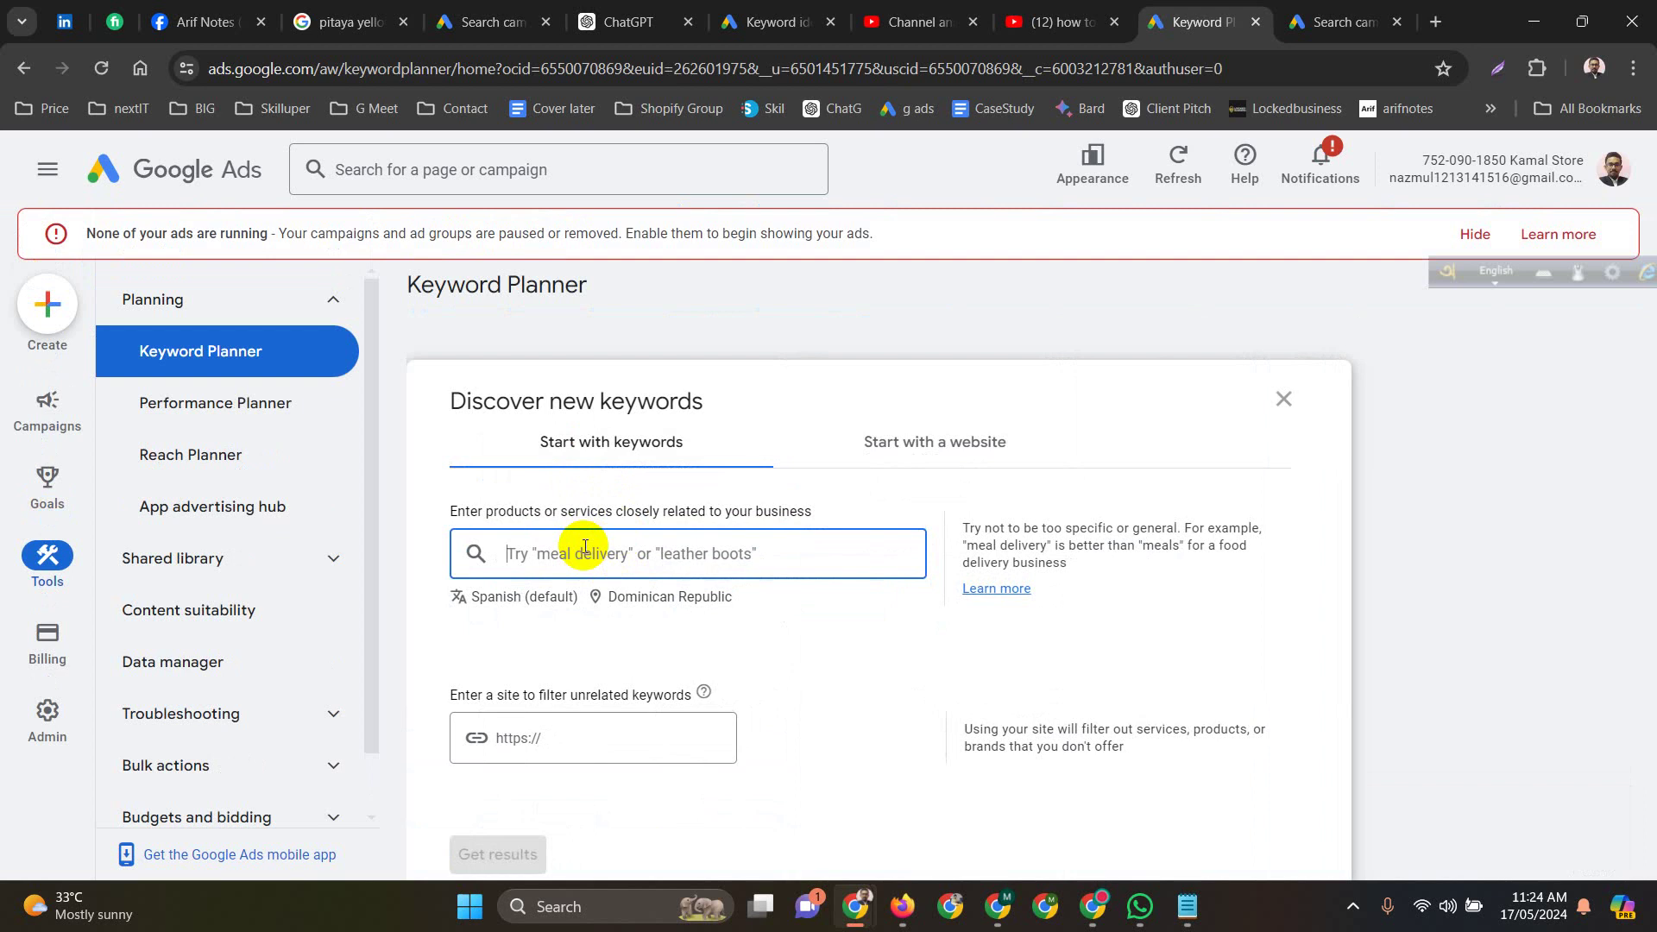
pyautogui.write('pet services')
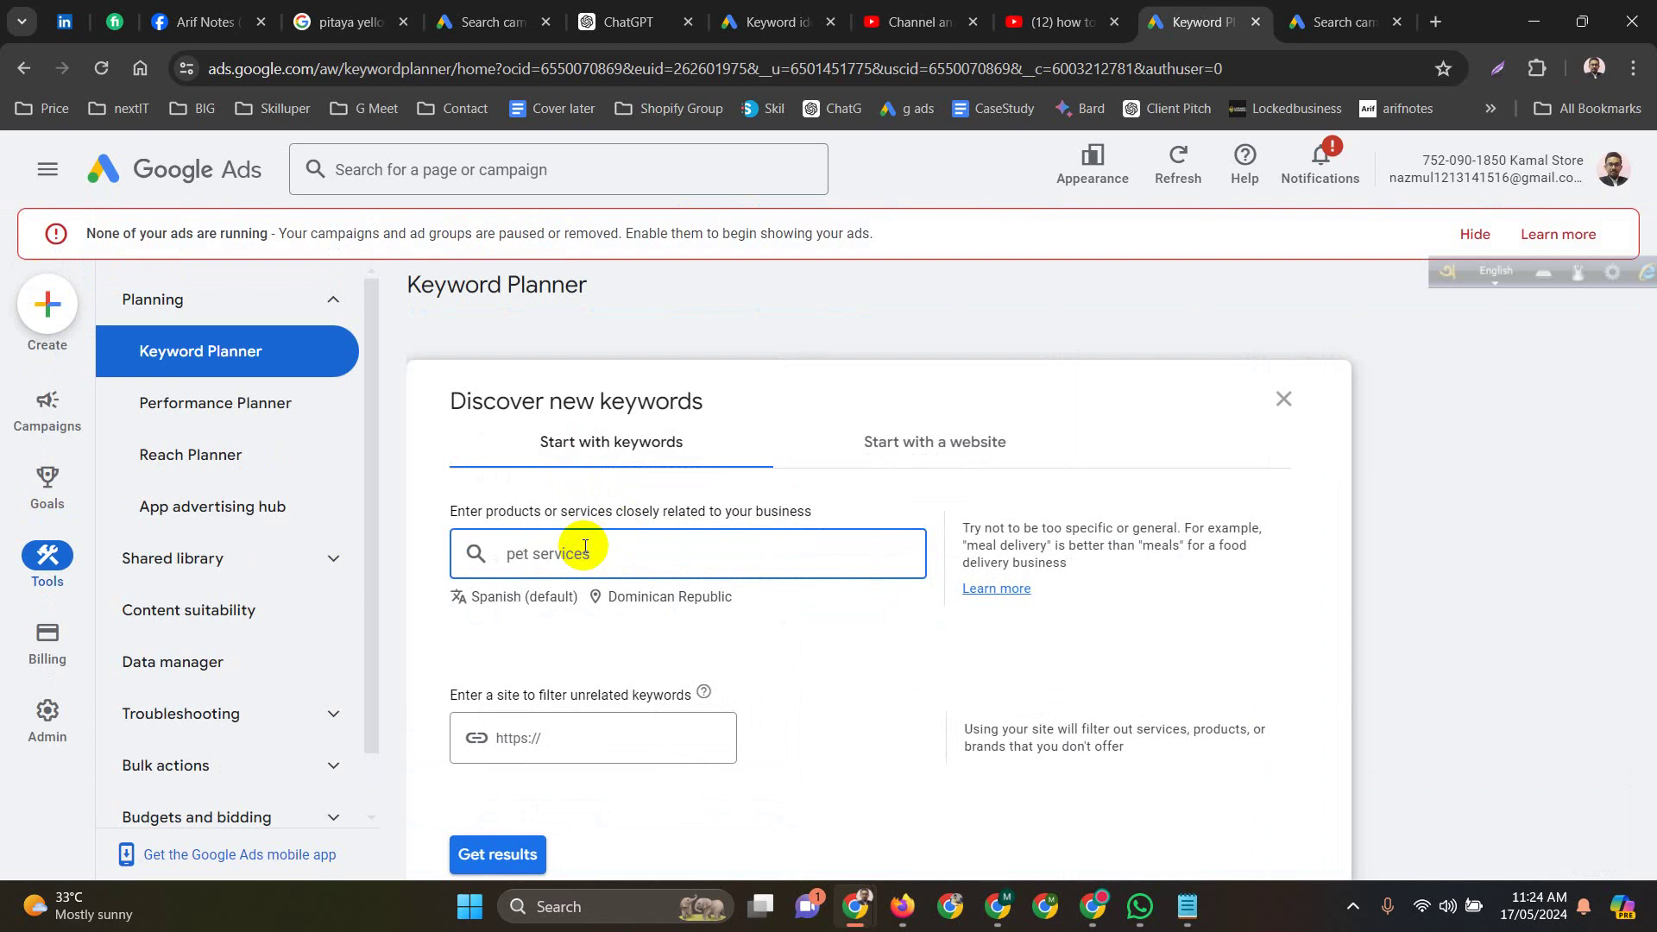
pyautogui.scroll(-2, 524, 691)
pyautogui.click(523, 643)
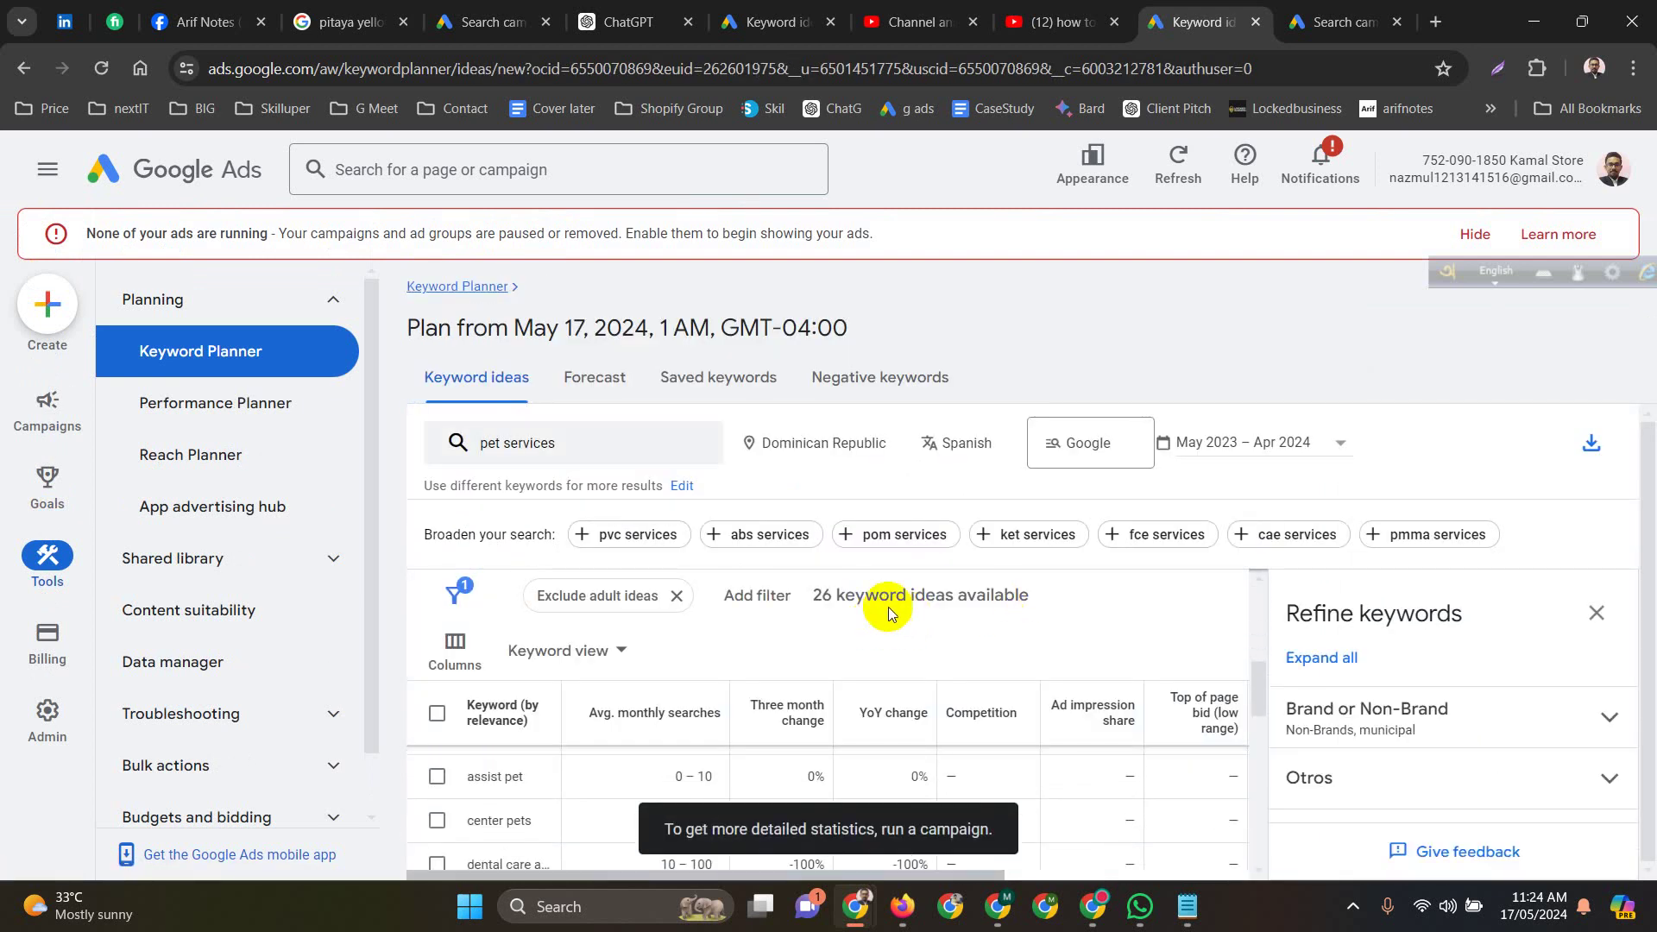
# Review the keyword ideas for "pet services", select all of them and copy them to the clipboard.
pyautogui.scroll(-3, 984, 760)
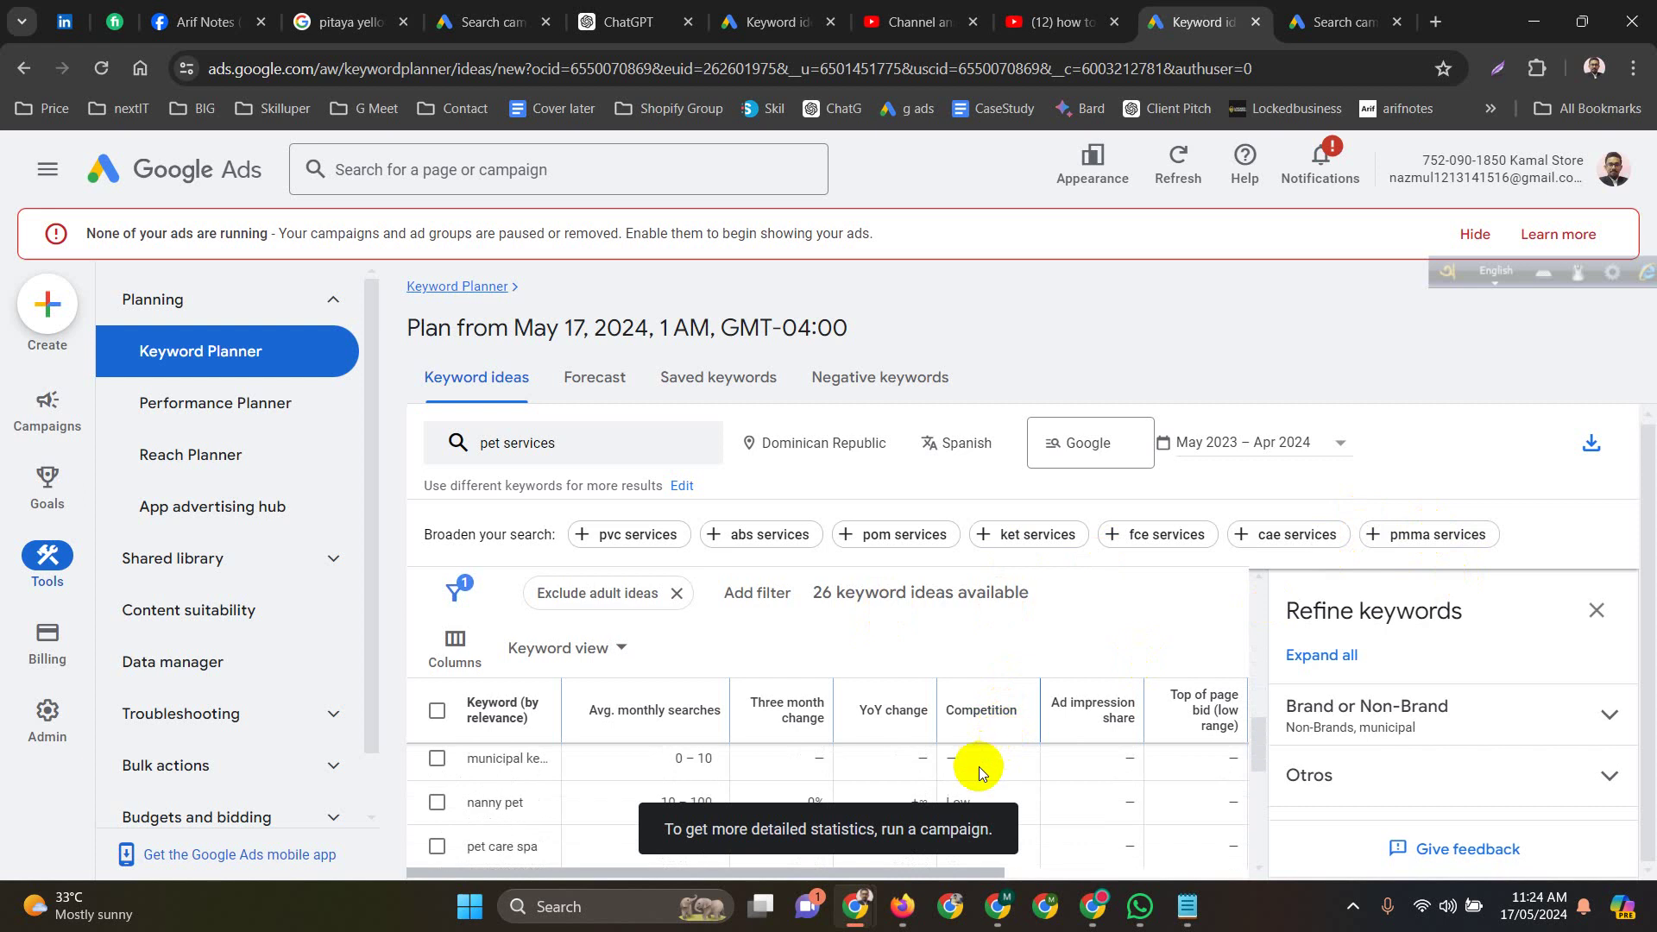
pyautogui.scroll(-5, 690, 777)
pyautogui.scroll(6, 609, 767)
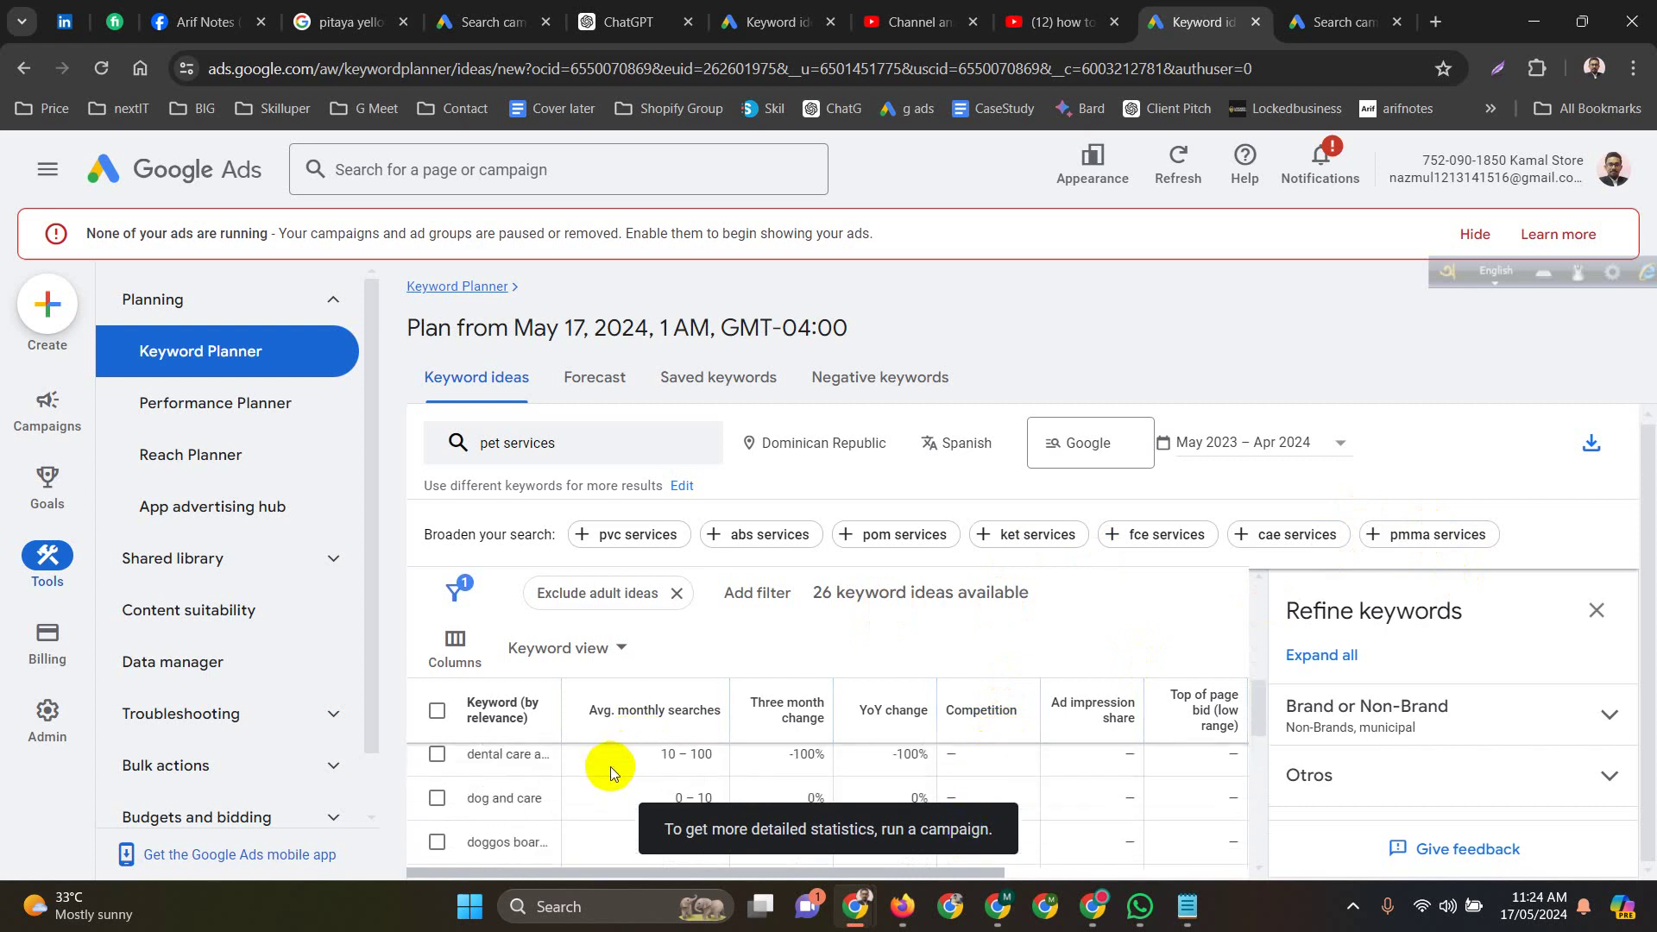
pyautogui.scroll(3, 608, 766)
pyautogui.scroll(-1, 530, 807)
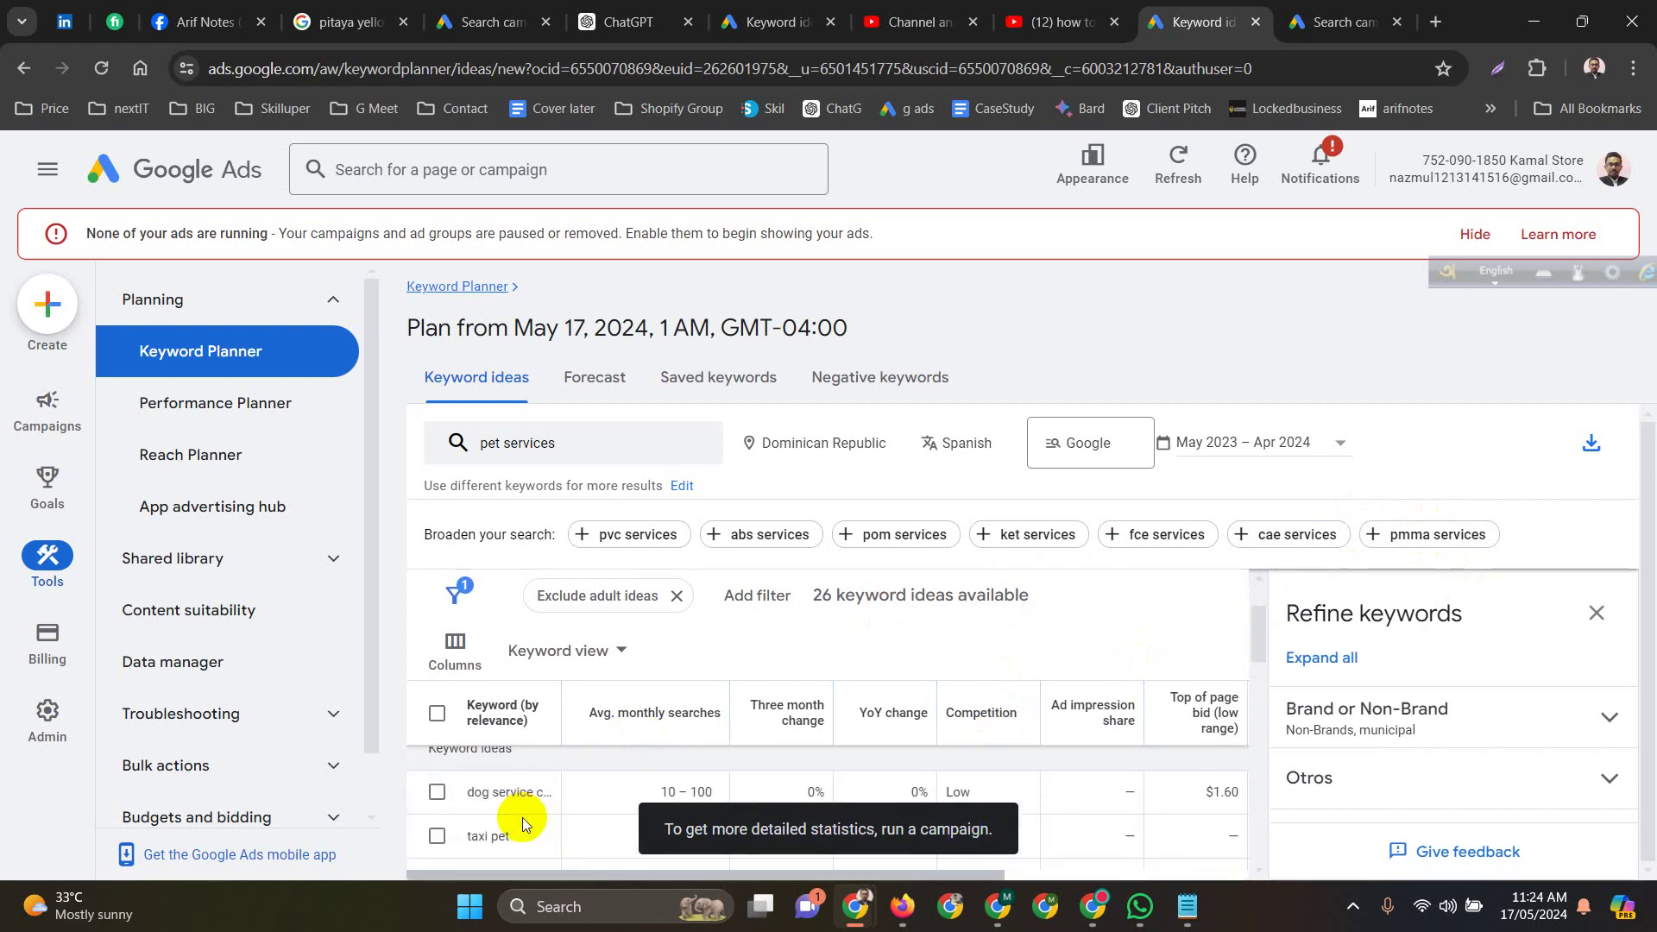
pyautogui.scroll(-2, 524, 822)
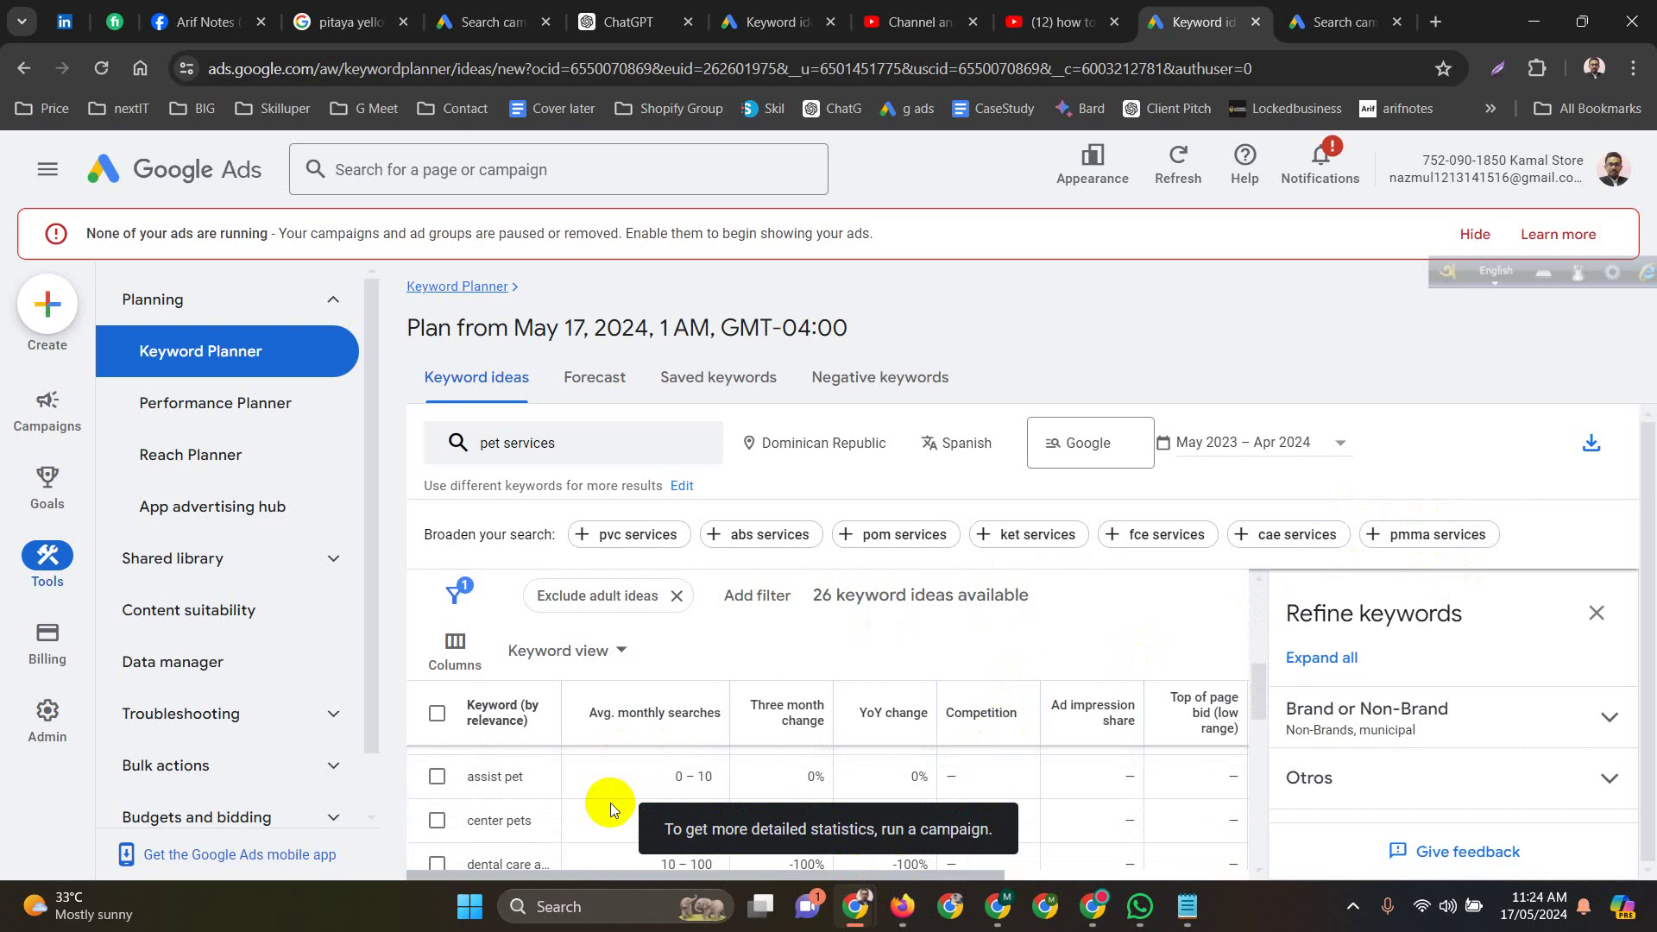
pyautogui.scroll(4, 609, 803)
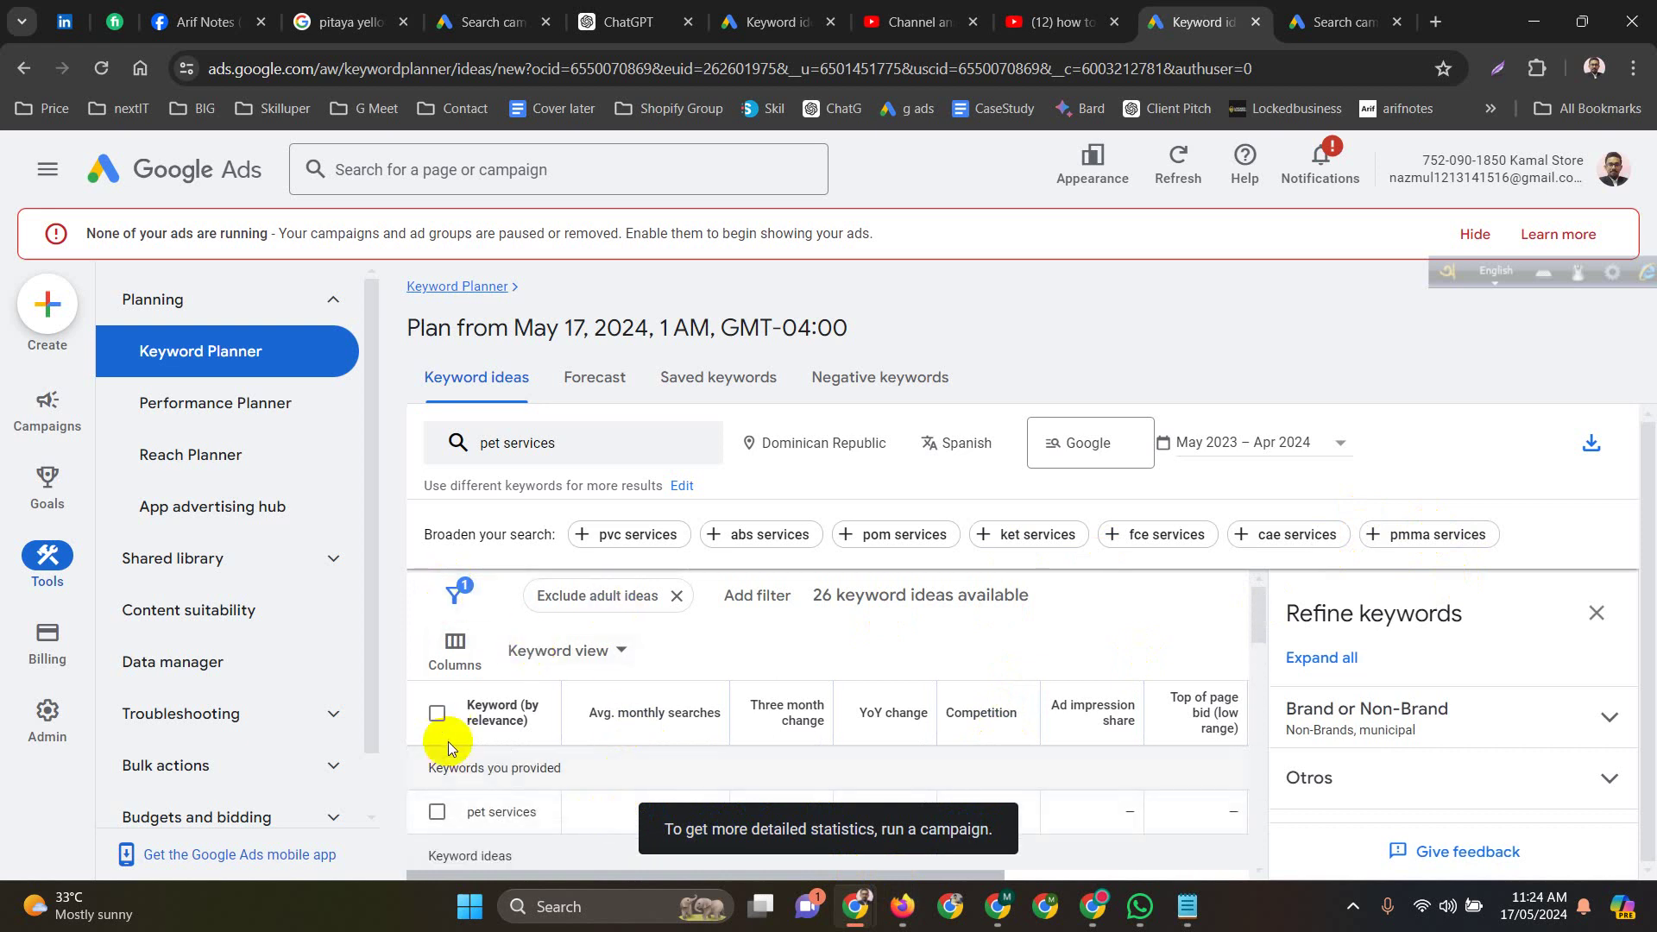
pyautogui.click(437, 712)
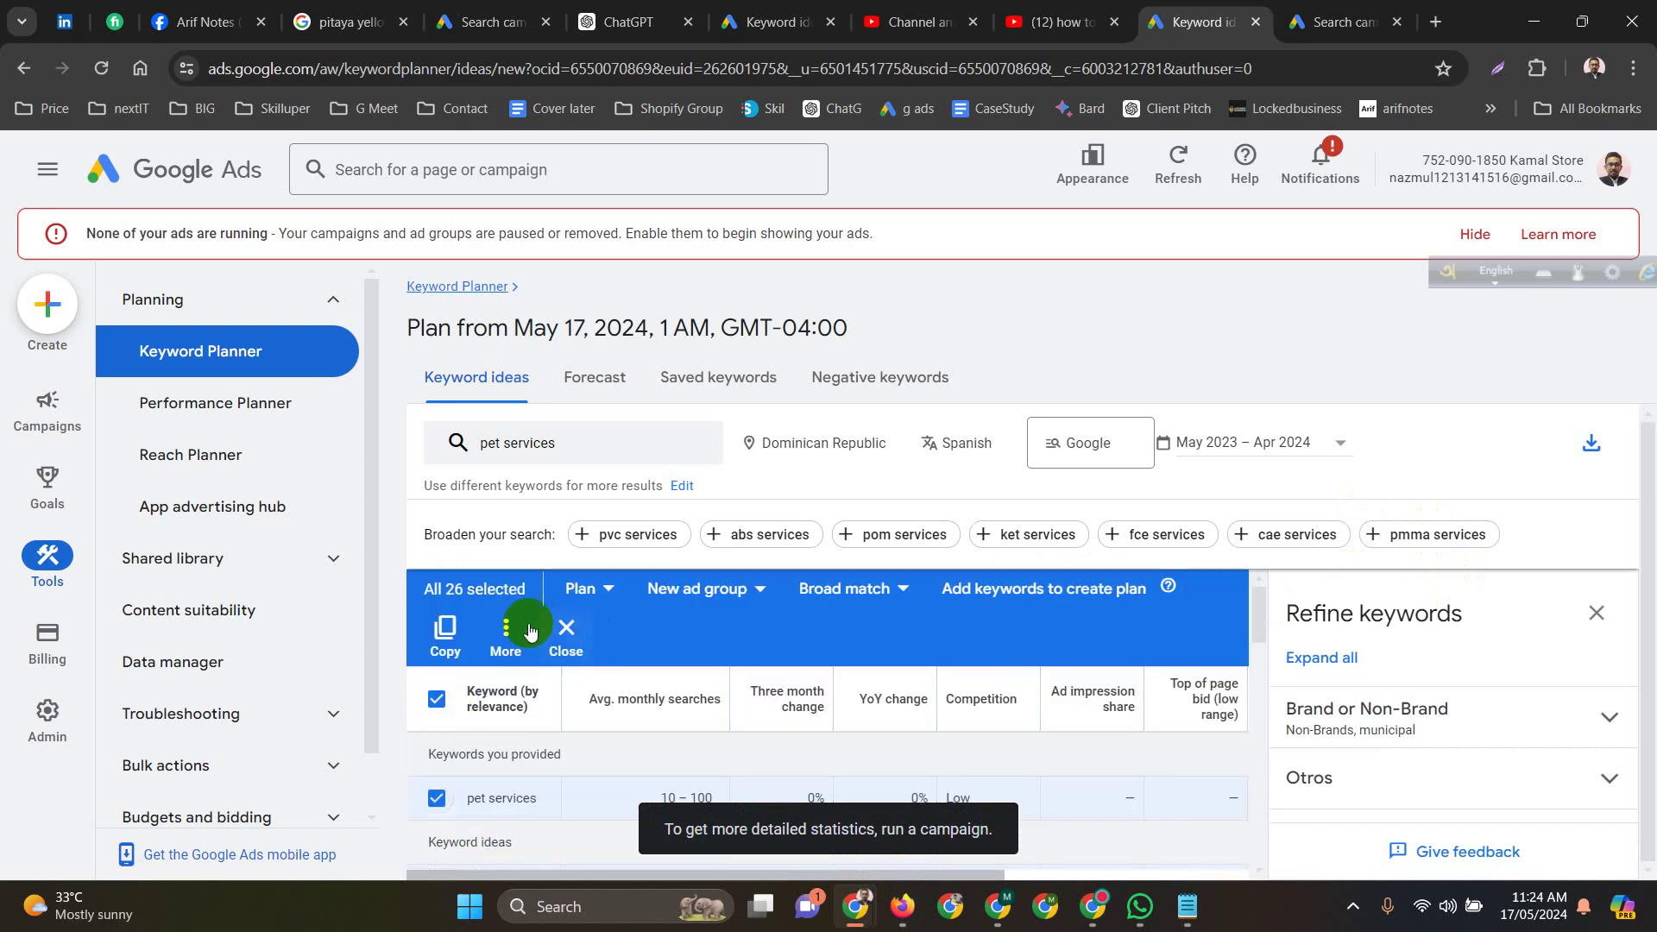
pyautogui.click(445, 628)
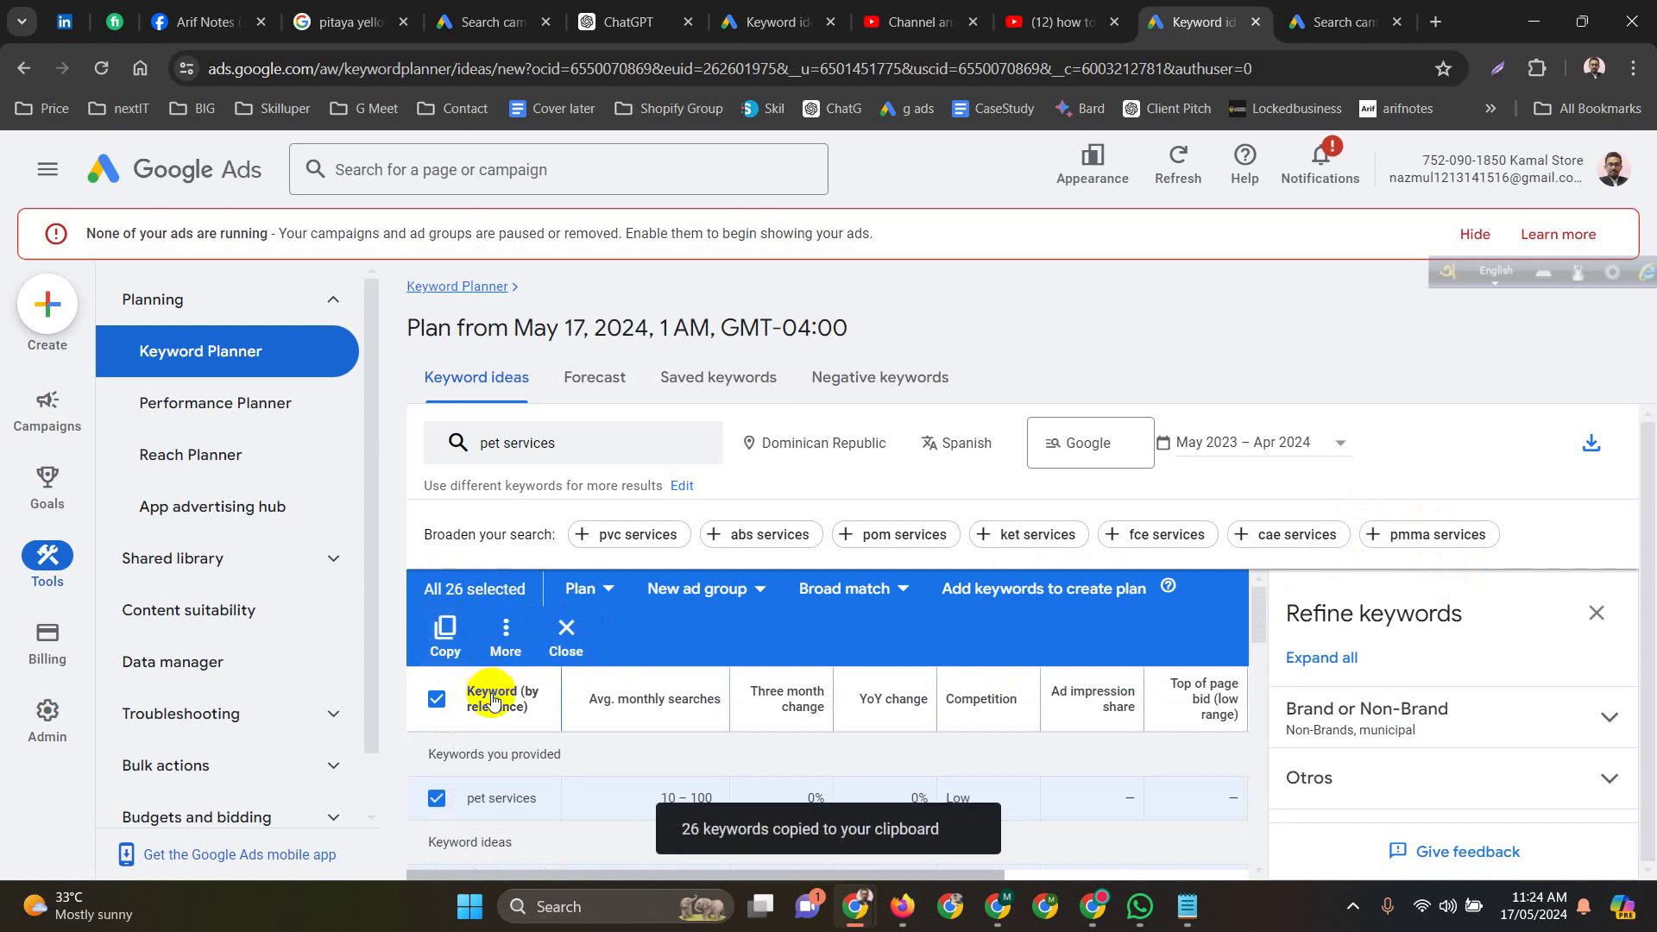
# Switch back to the new campaign page and replace all of Ad group 1's keywords with the copied pet services keywords.
pyautogui.click(1326, 10)
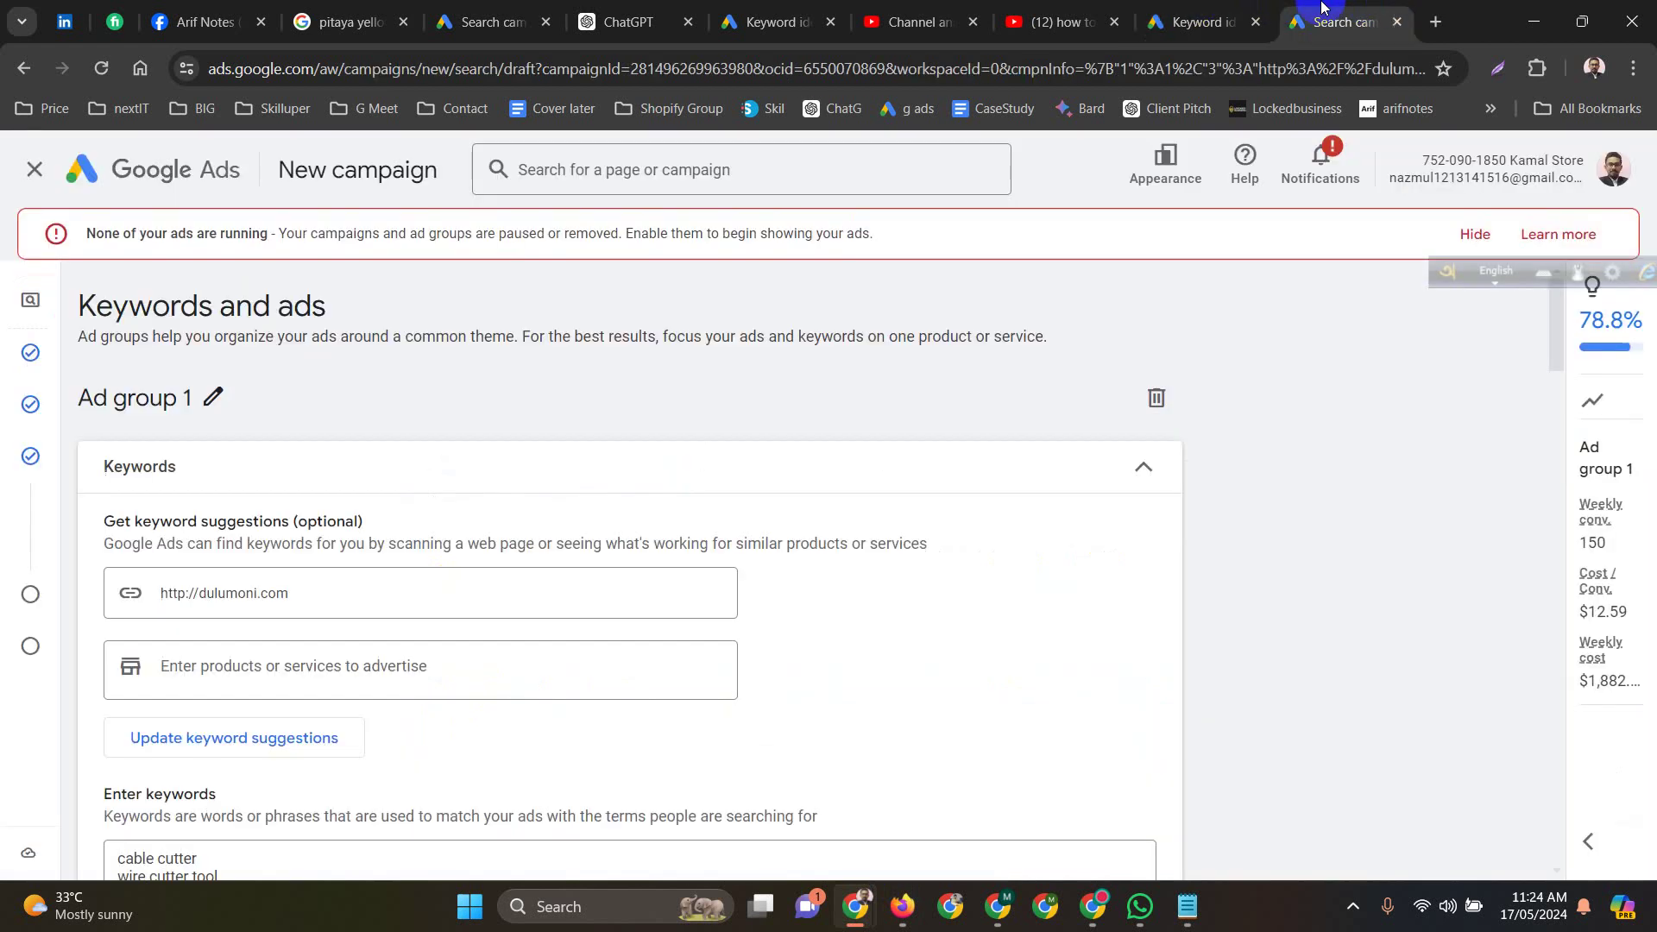
pyautogui.scroll(-3, 492, 599)
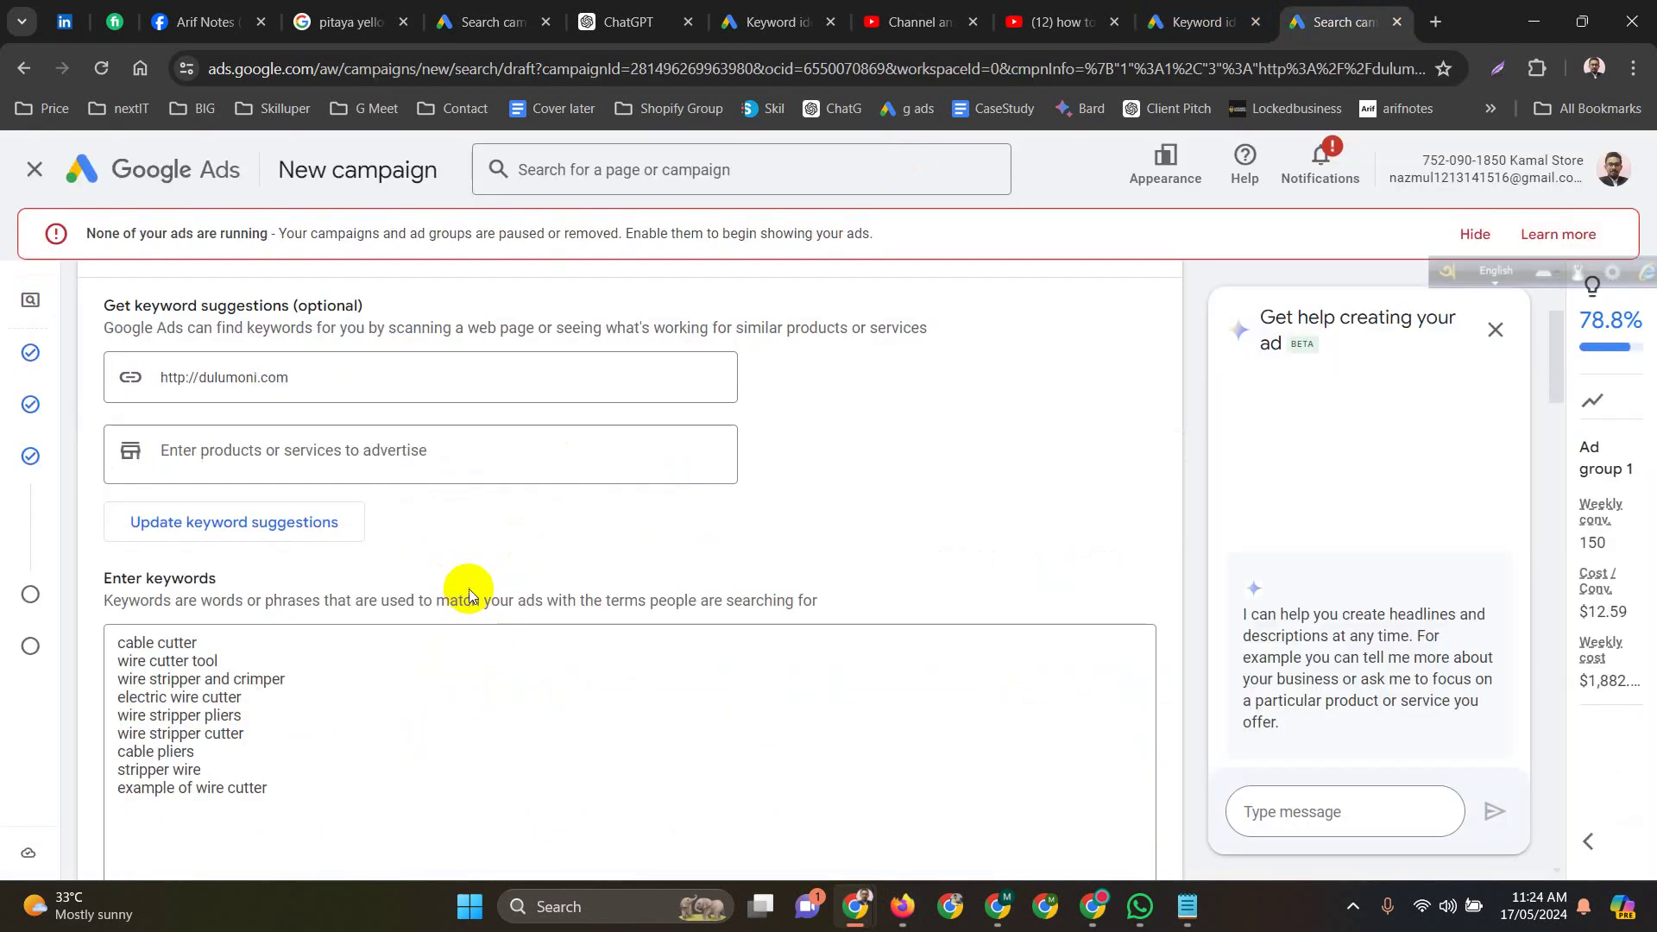
pyautogui.click(413, 649)
pyautogui.hotkey('ctrl', 'a')
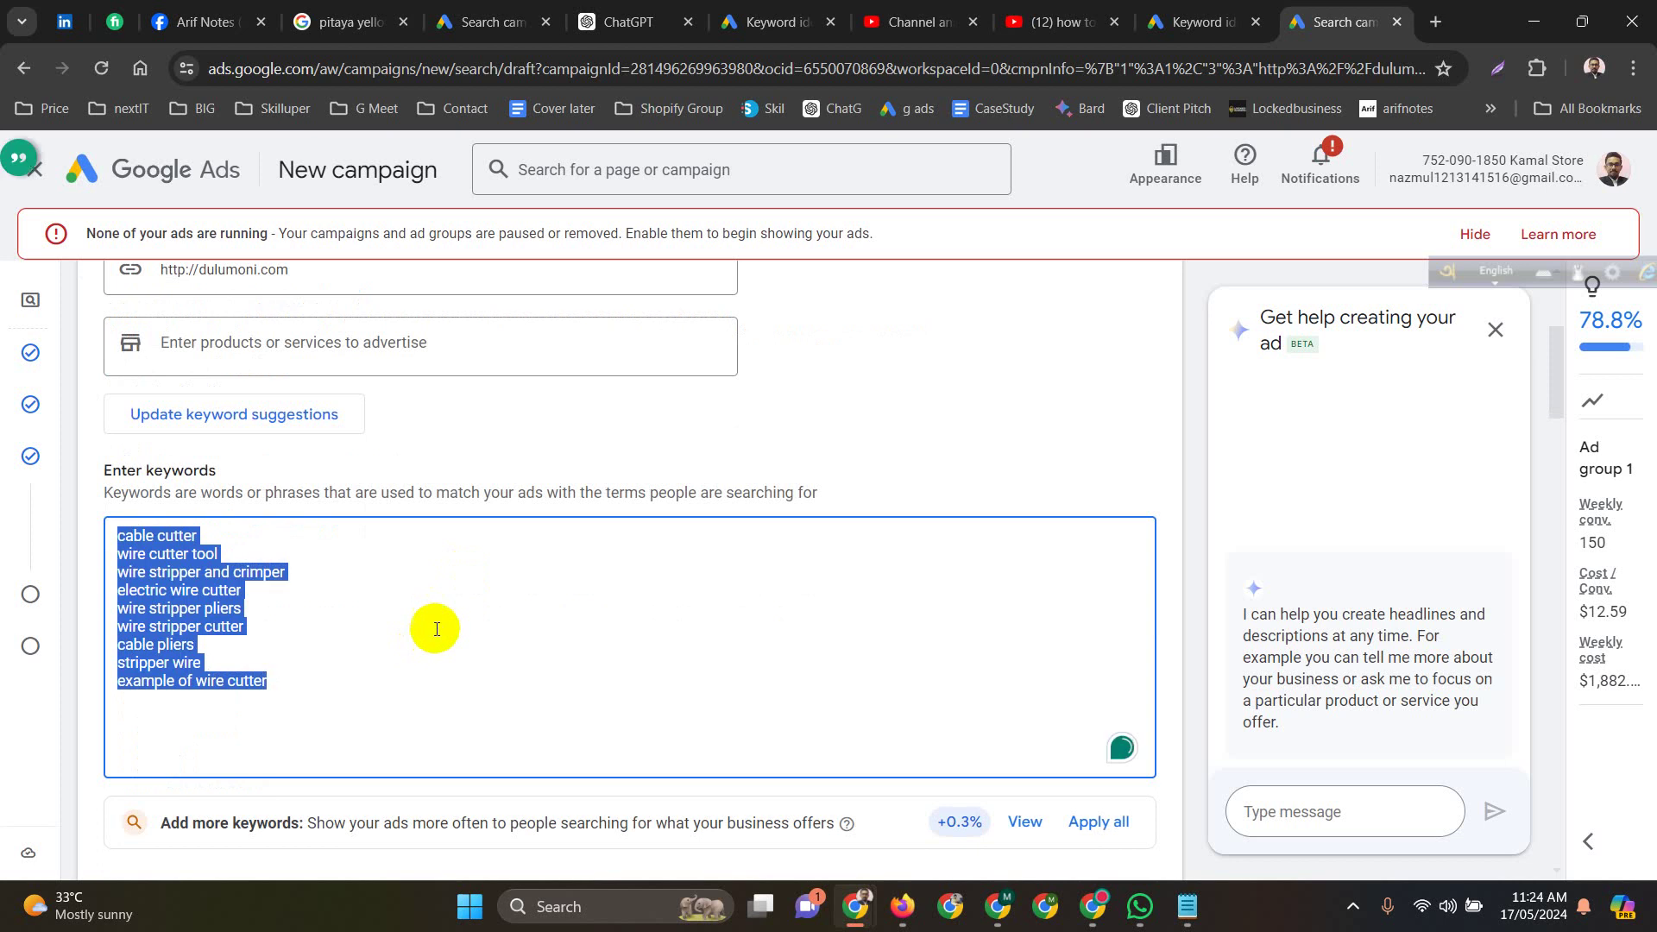
pyautogui.press('BackSpace')
pyautogui.hotkey('ctrl', 'v')
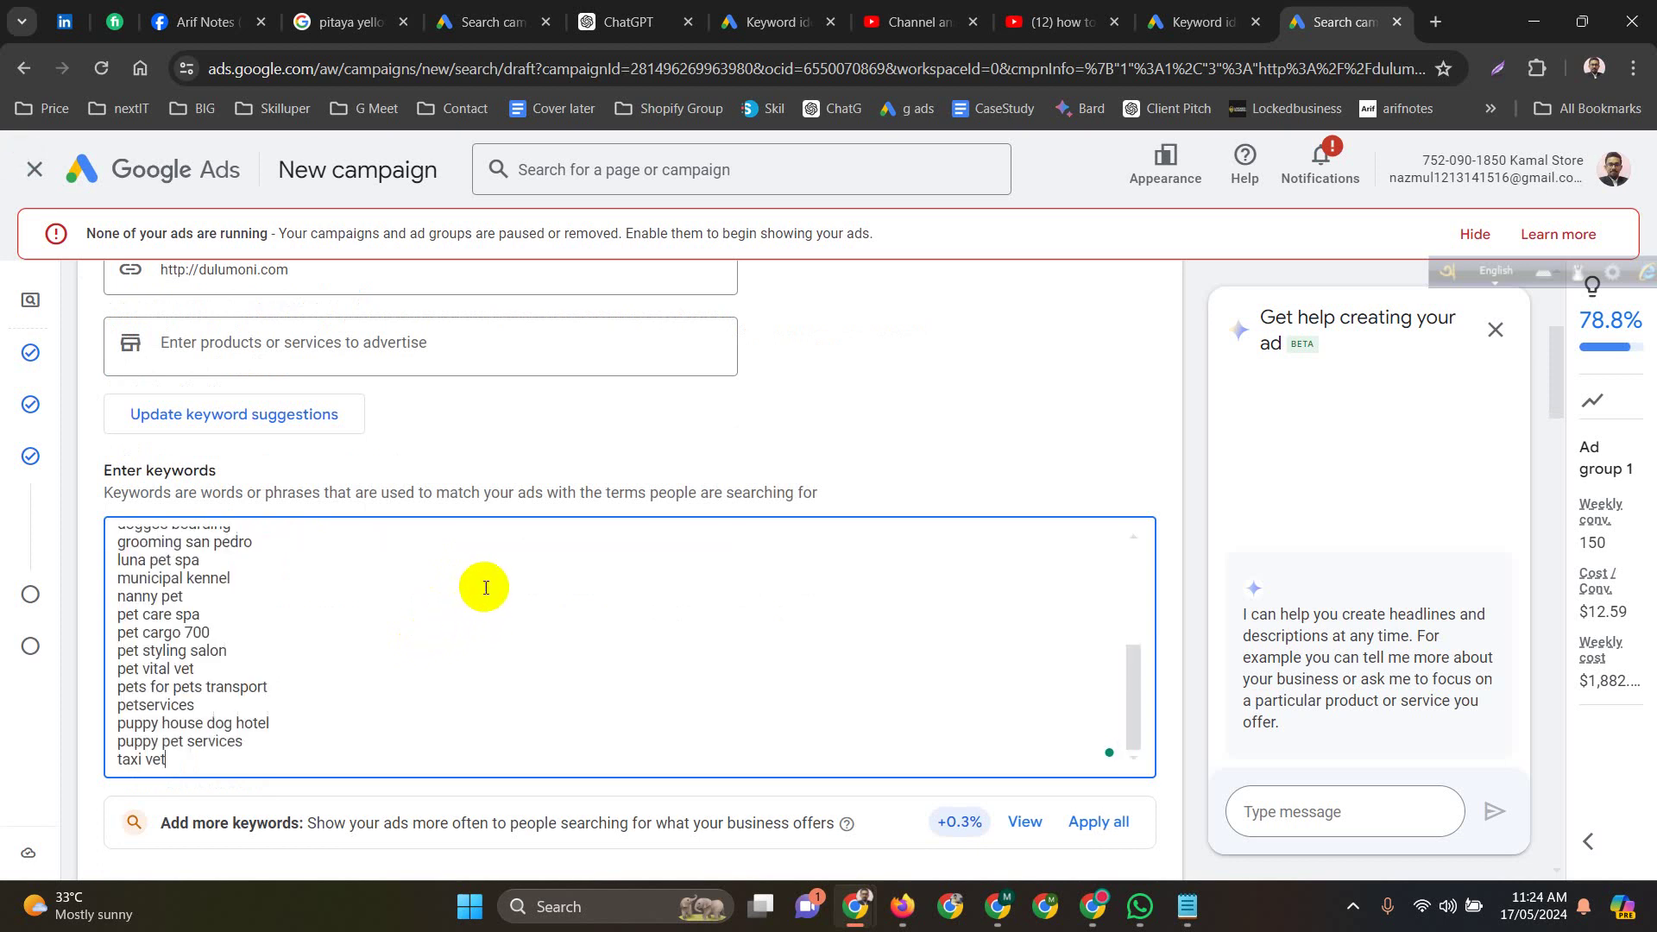
pyautogui.scroll(-4, 485, 588)
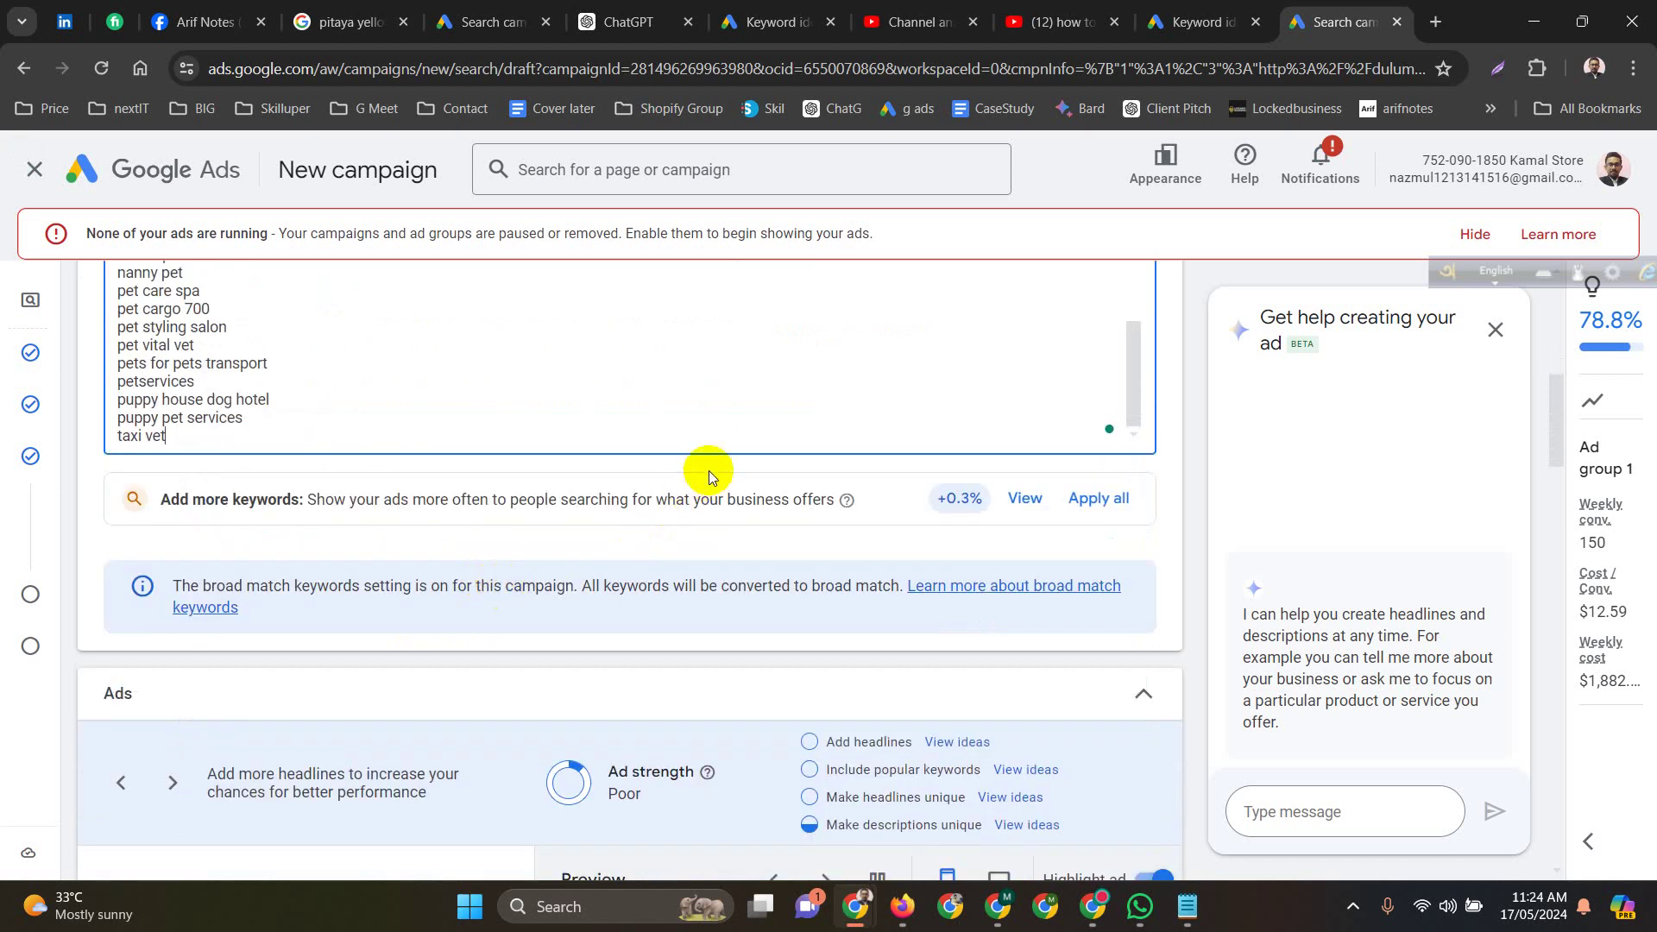
pyautogui.click(708, 474)
pyautogui.scroll(-1, 707, 490)
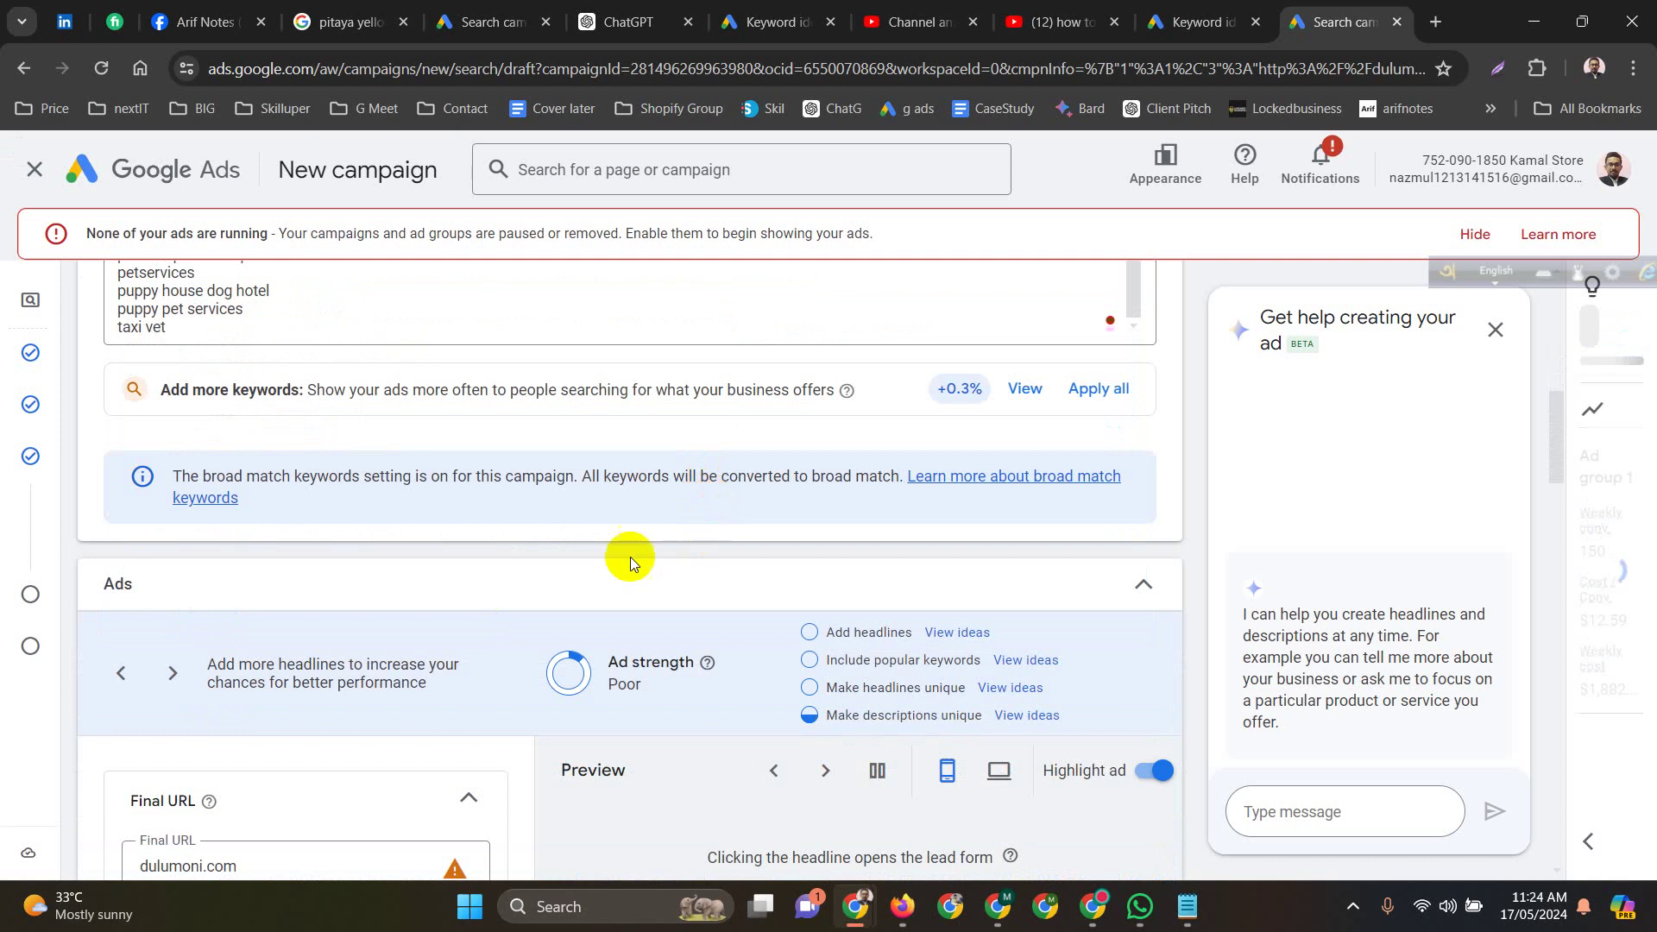
# Set the ad's display path to "Pet" and "services", and collapse the lead forms section.
pyautogui.scroll(-3, 490, 603)
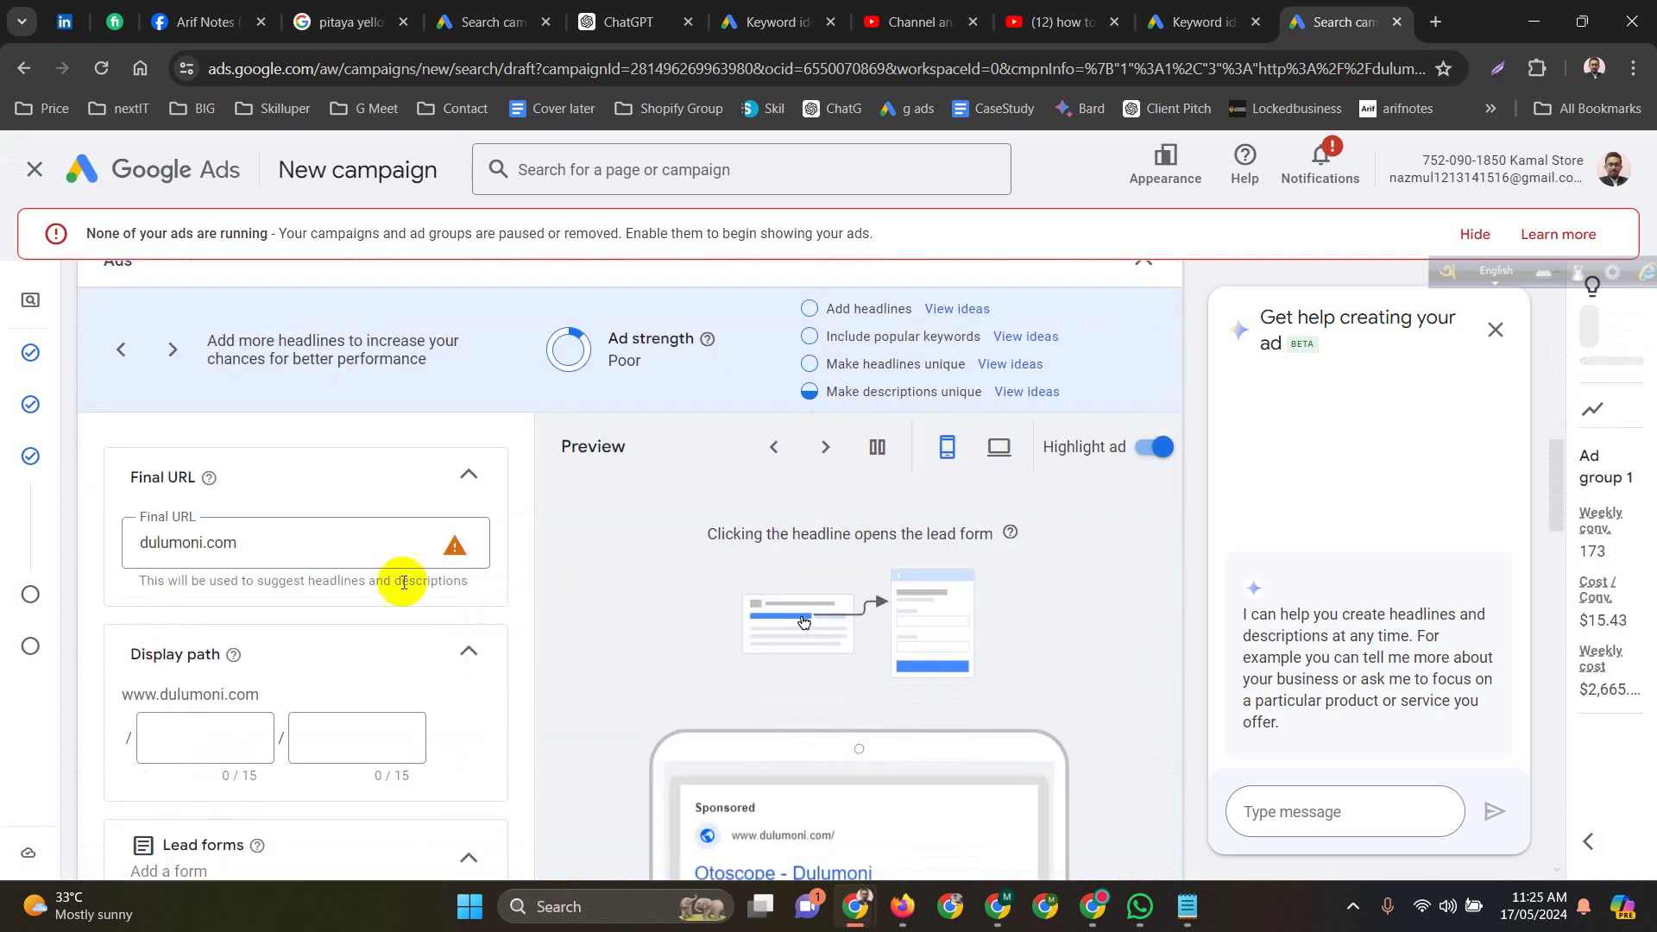
pyautogui.scroll(-2, 343, 545)
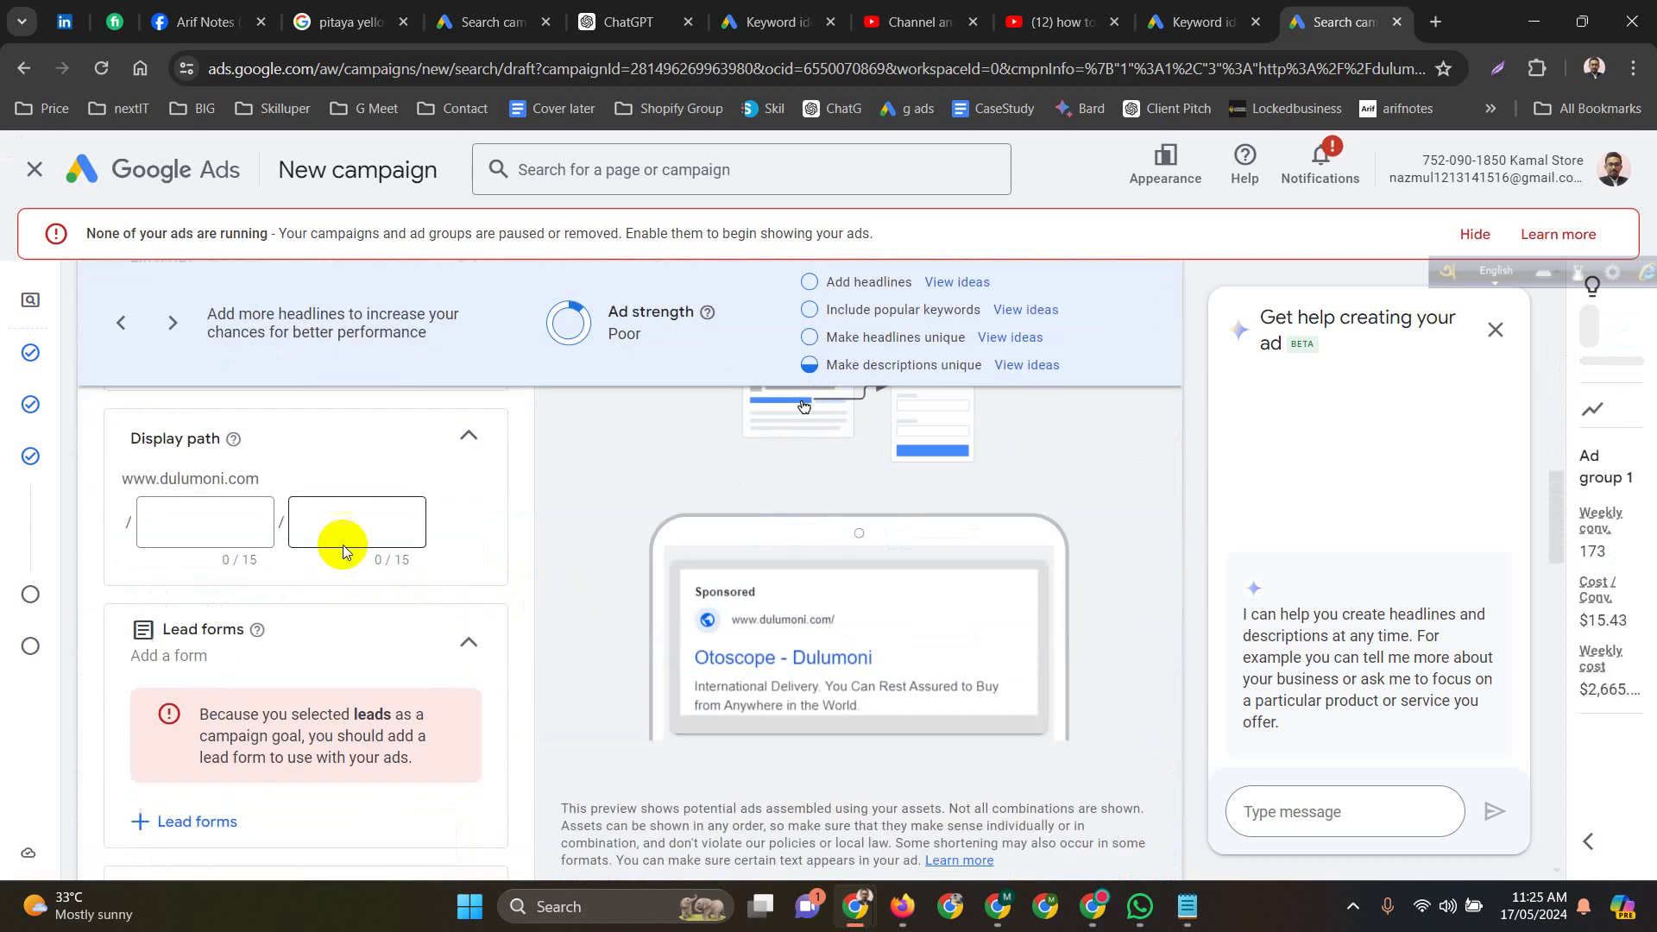
pyautogui.click(196, 532)
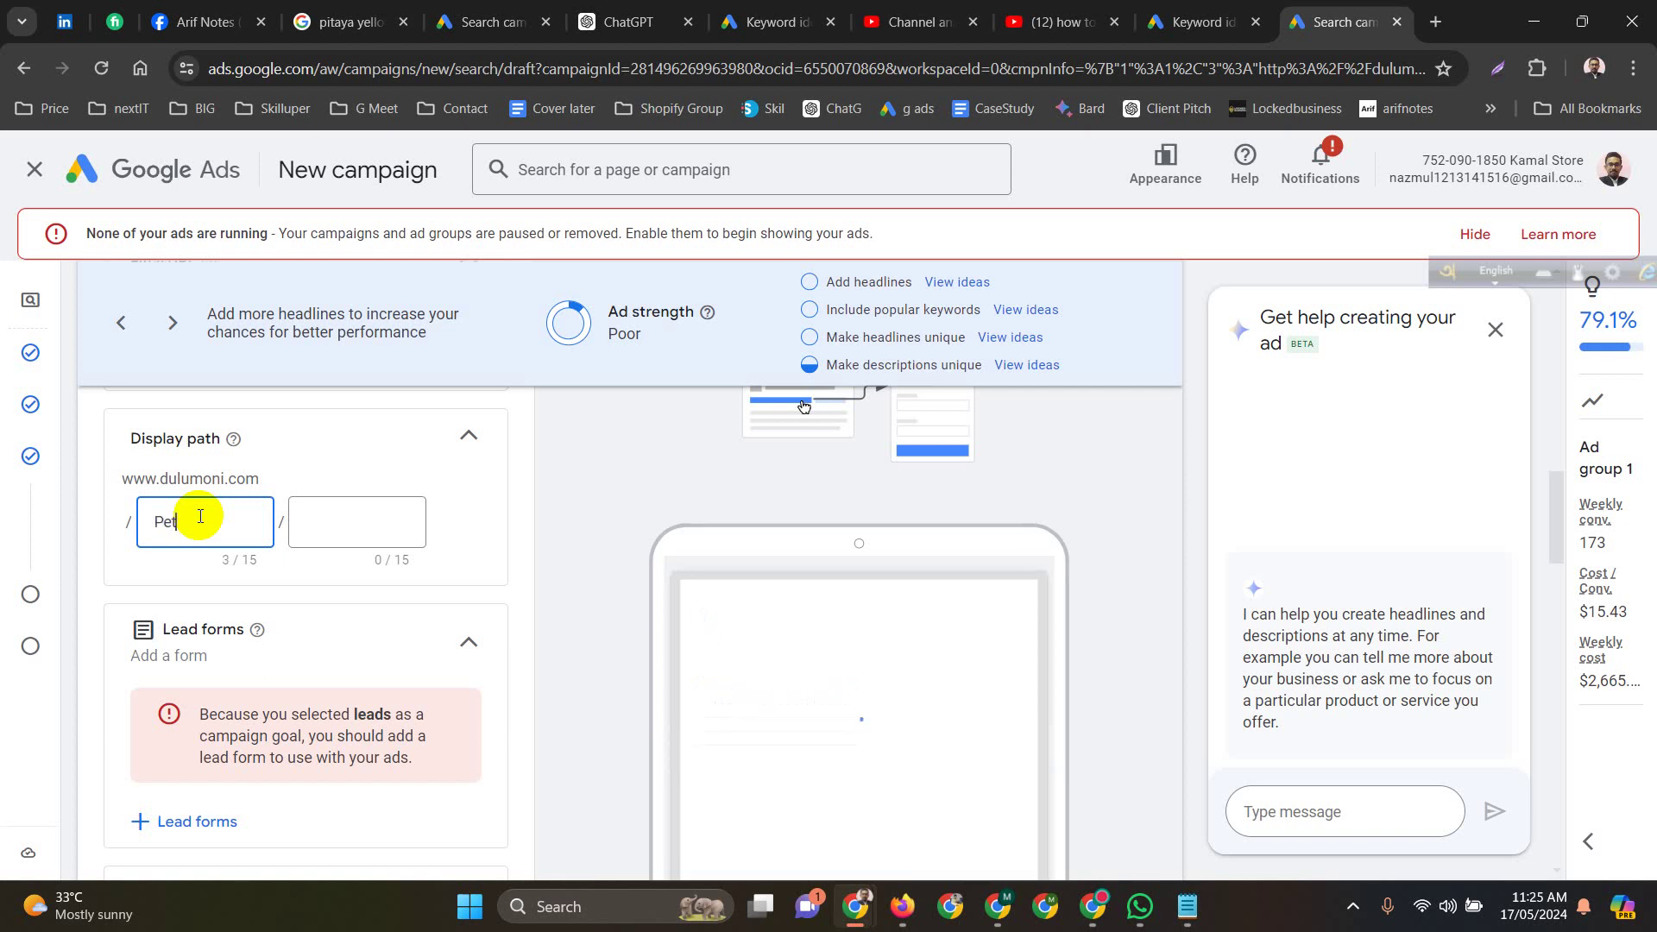
pyautogui.click(377, 532)
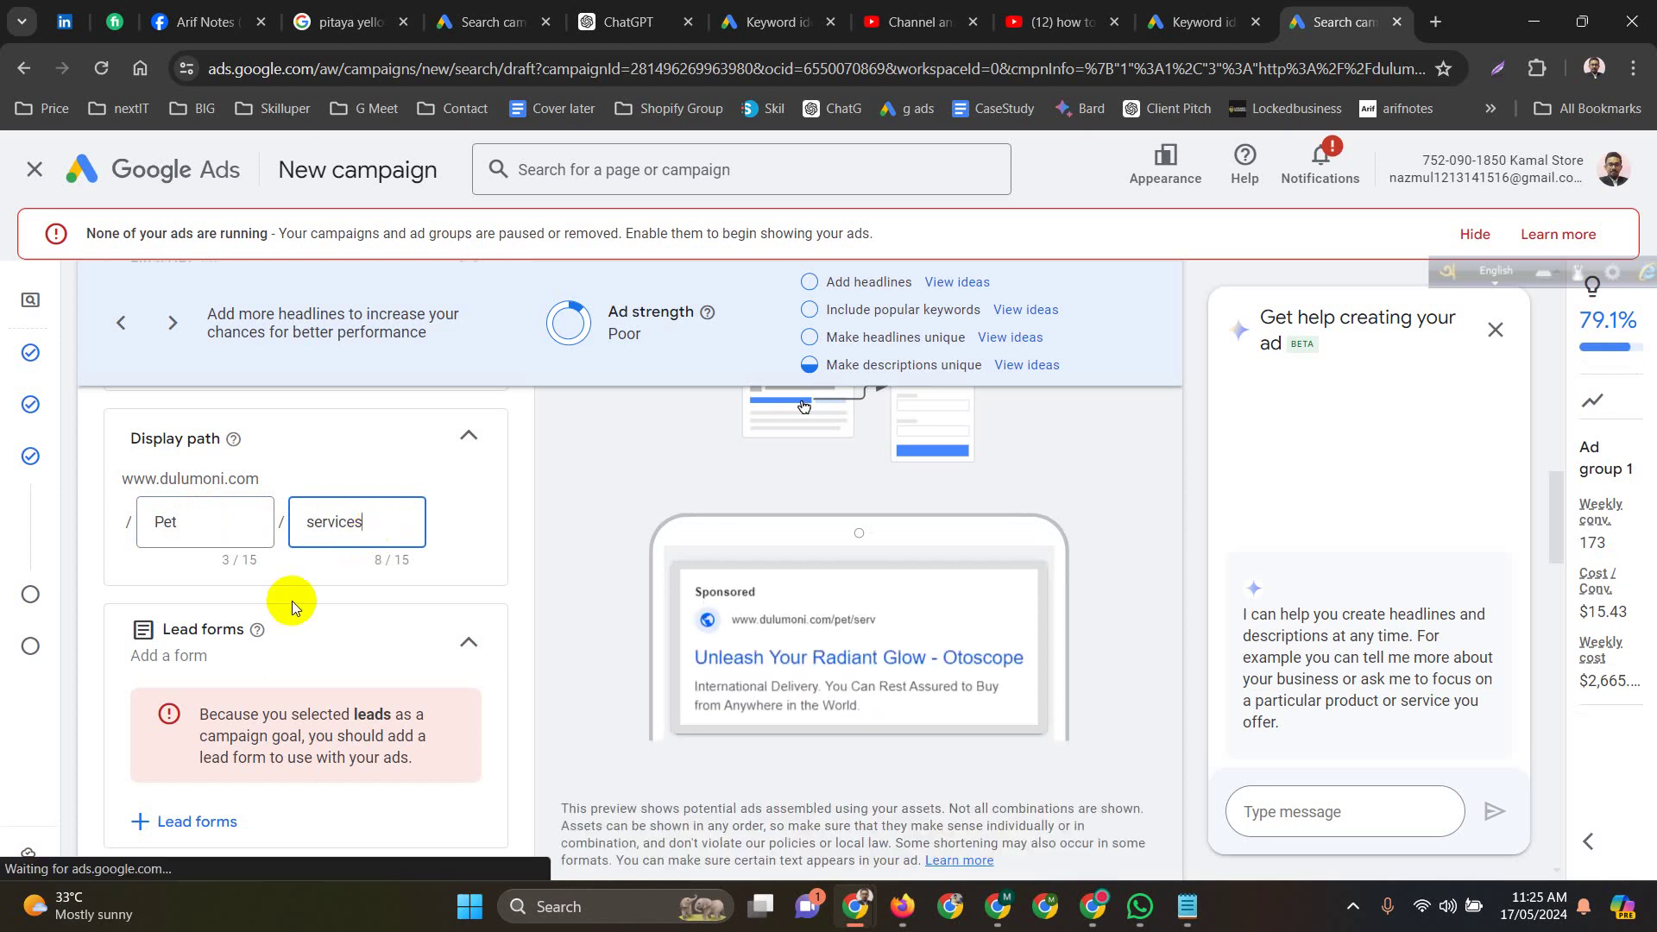
pyautogui.scroll(-3, 292, 601)
pyautogui.scroll(1, 303, 599)
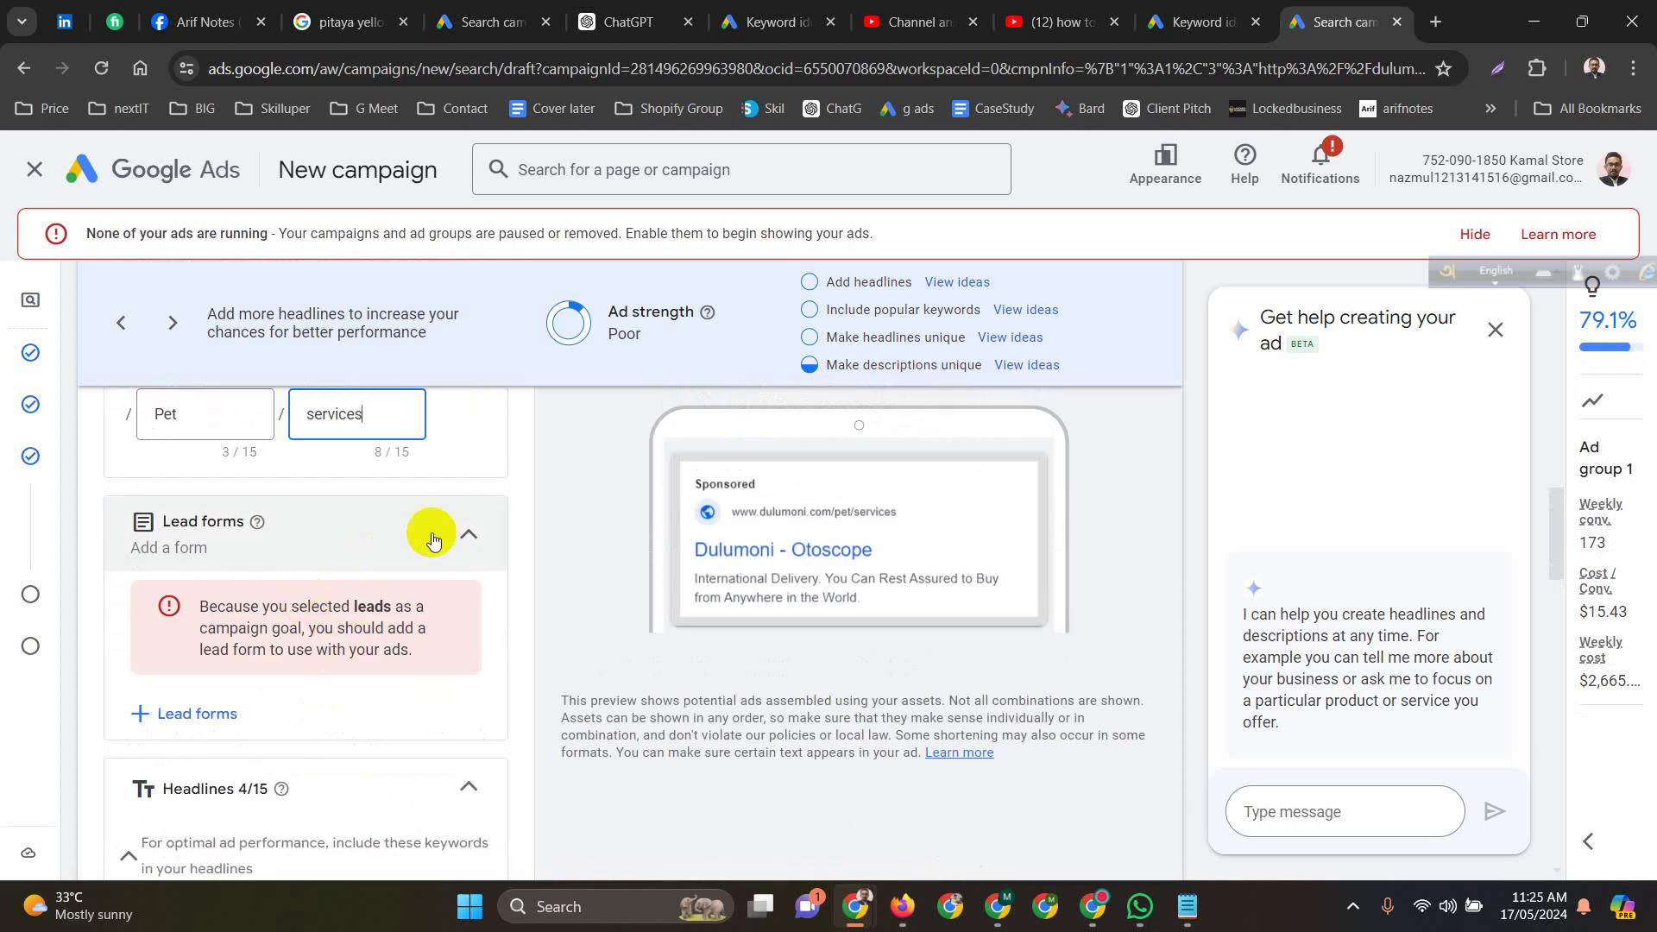
pyautogui.click(467, 539)
# Examine the suggested headline keywords and the ad's existing headline entries.
pyautogui.scroll(-3, 365, 542)
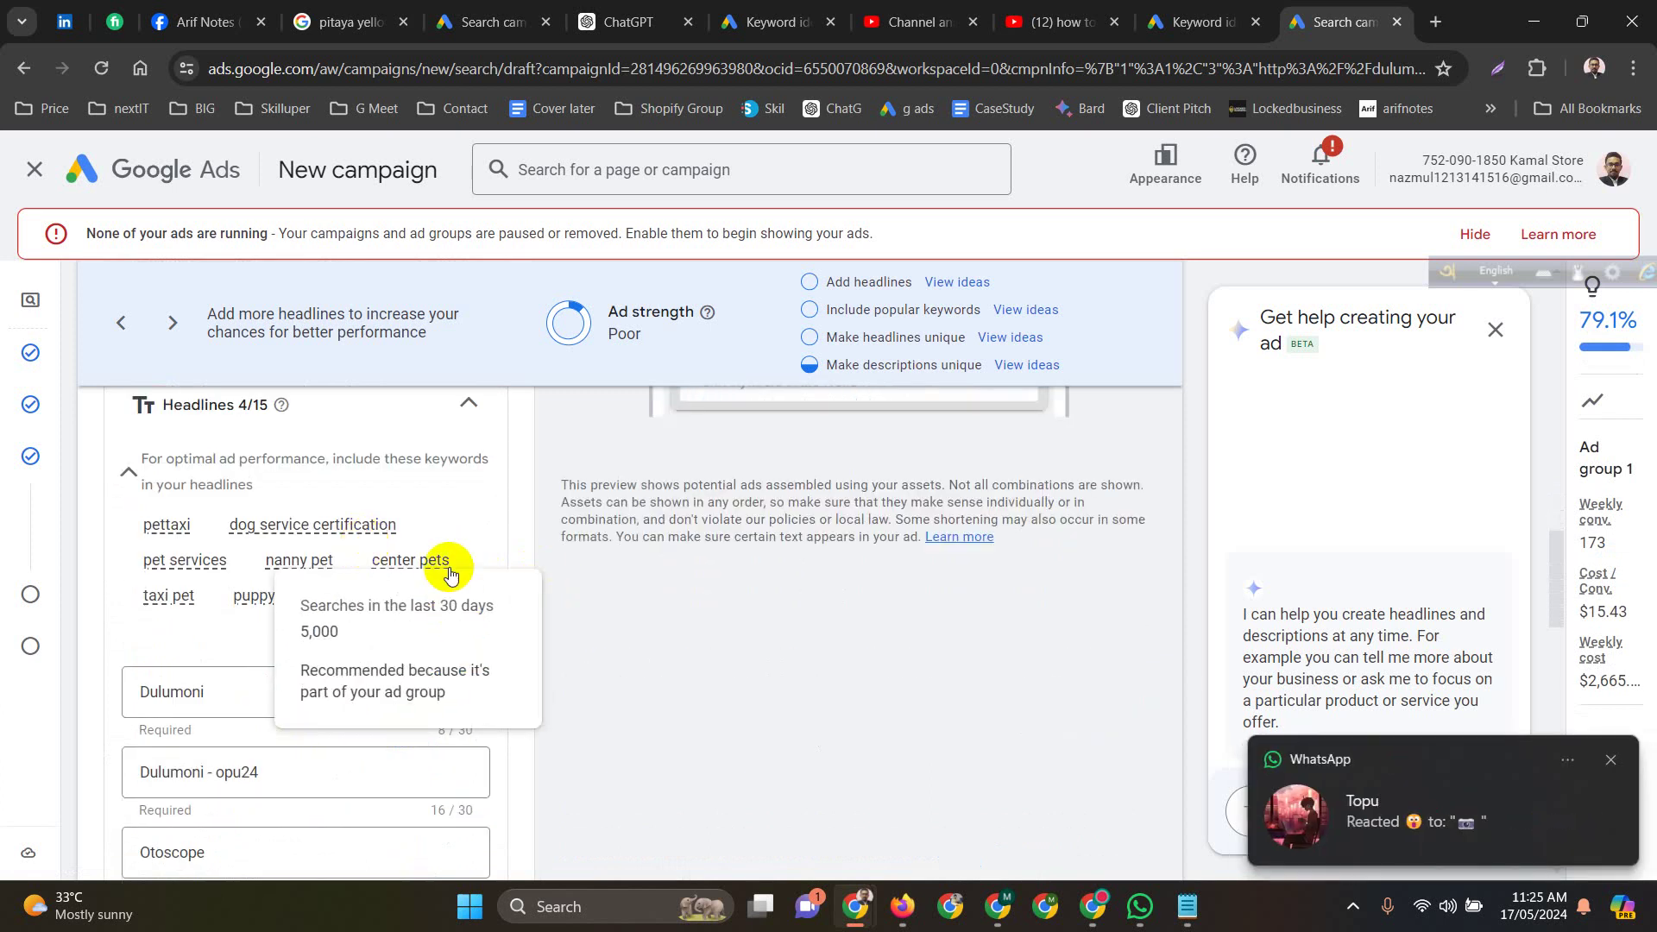
pyautogui.moveTo(293, 561)
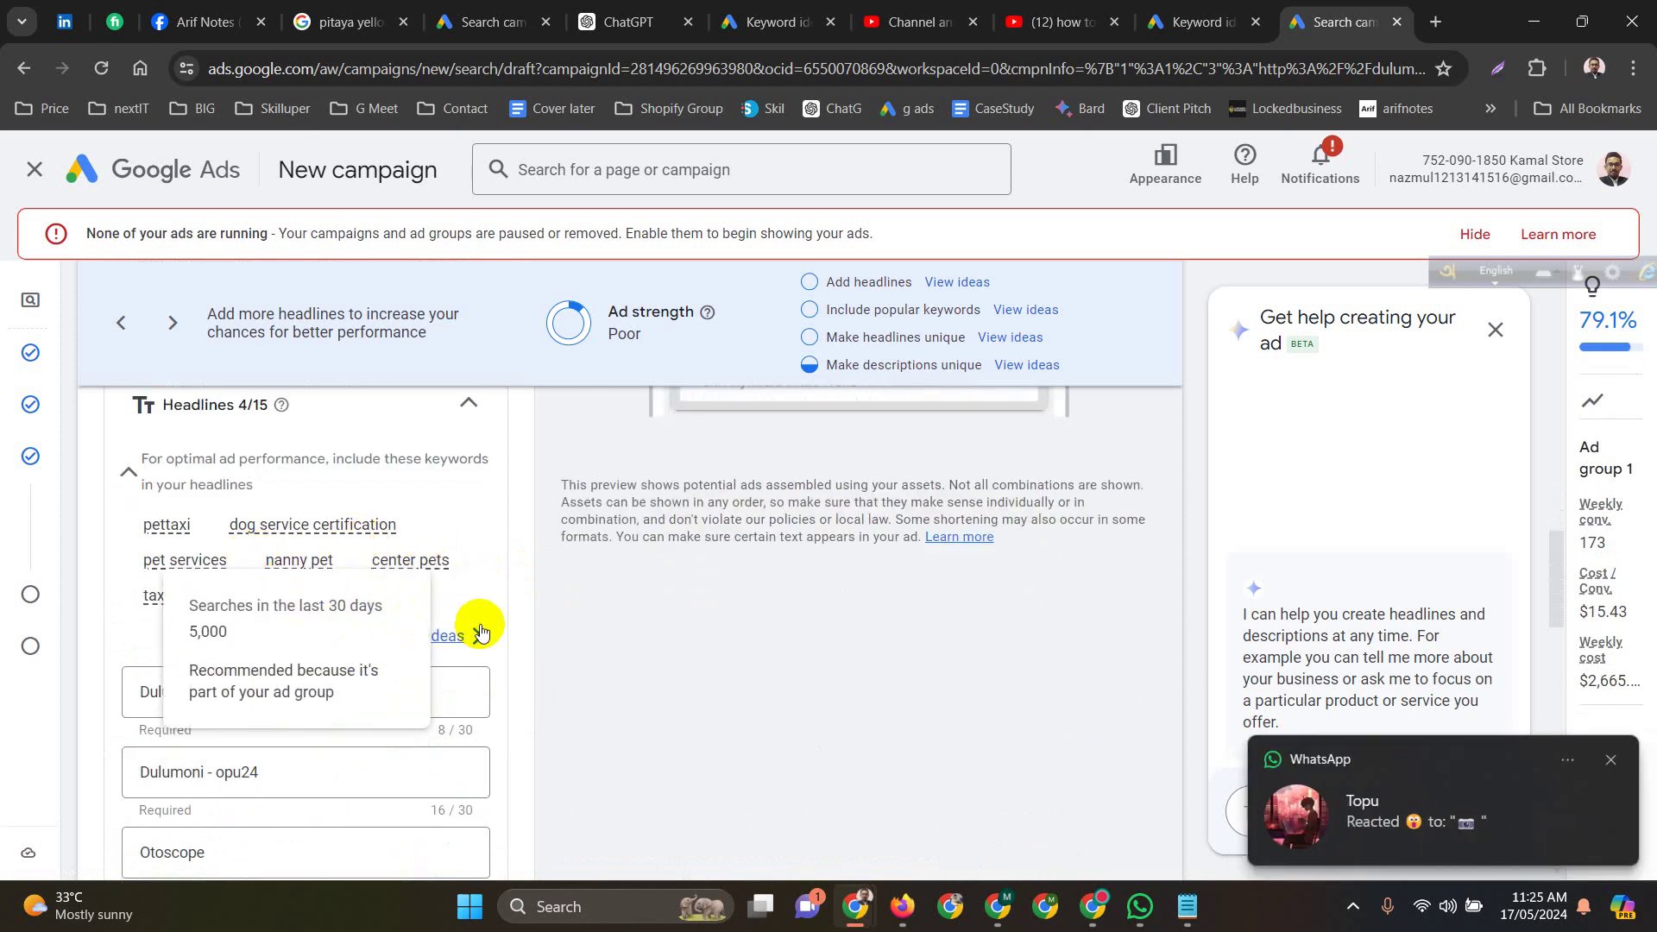
pyautogui.scroll(-4, 278, 748)
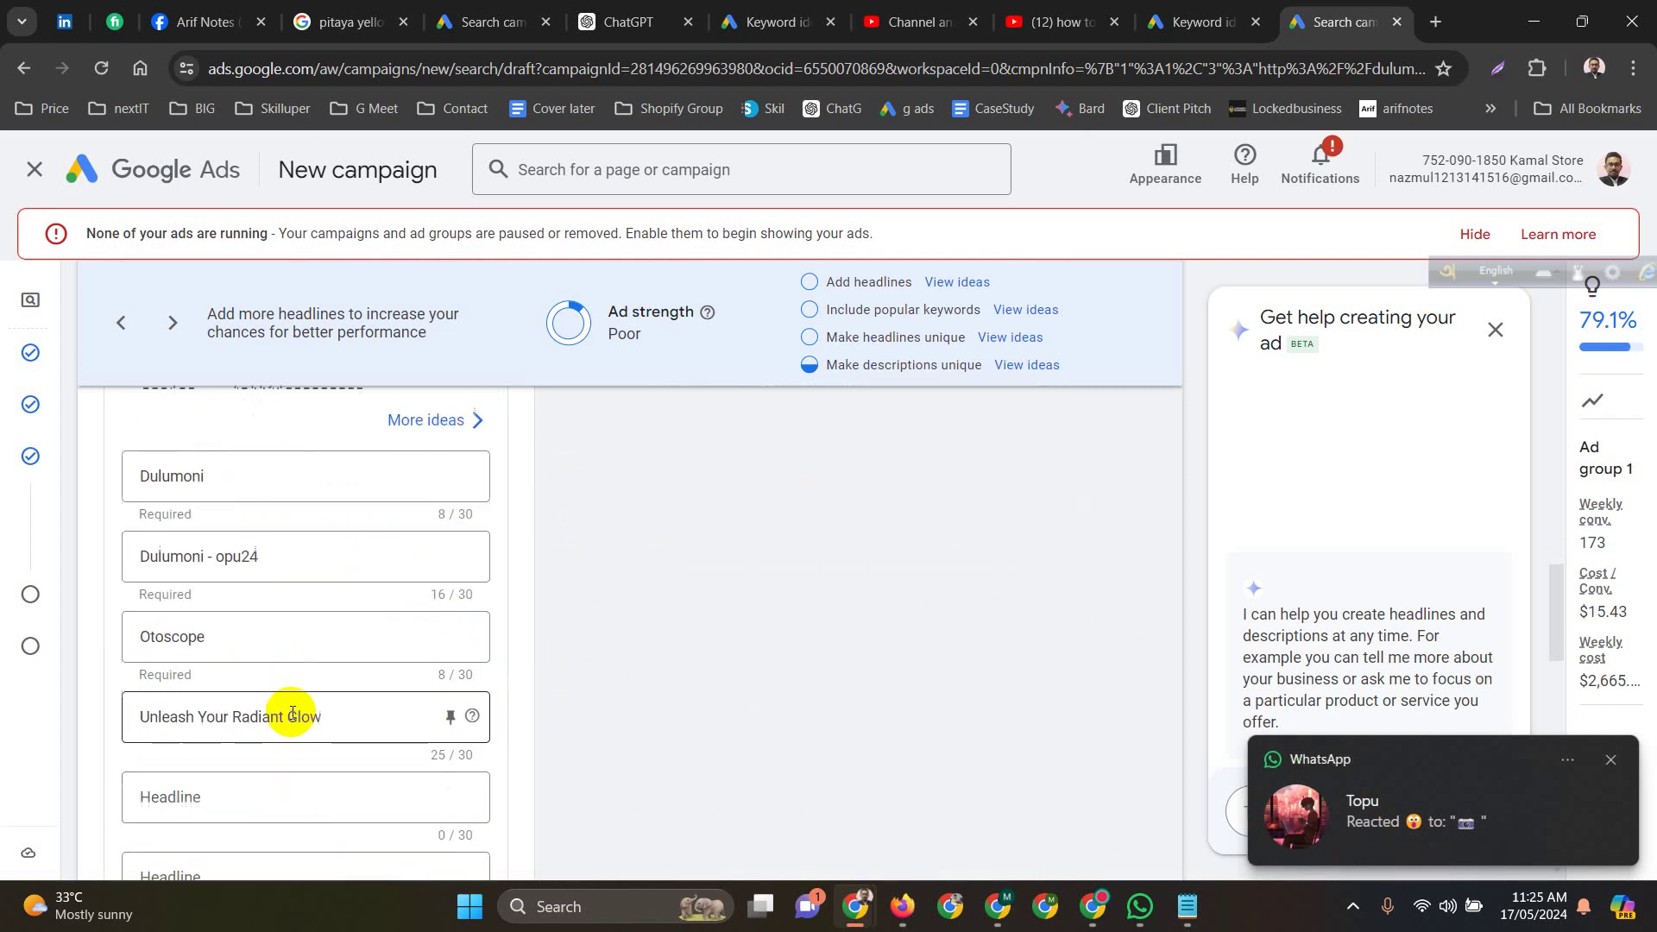
pyautogui.scroll(-2, 261, 737)
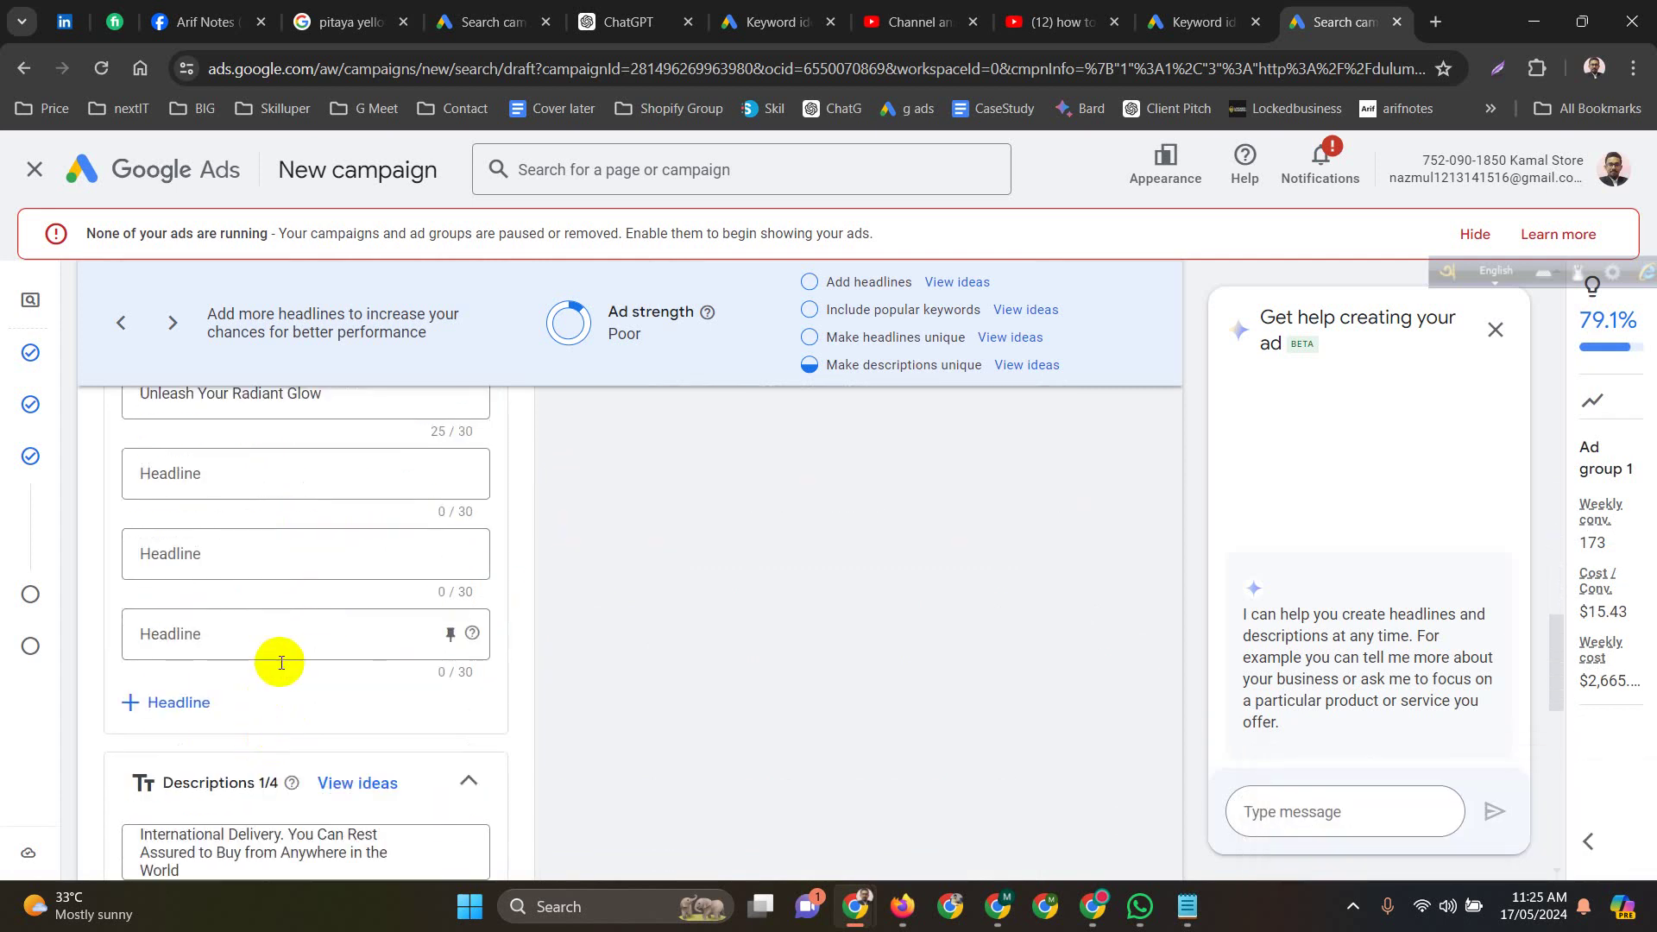
pyautogui.scroll(1, 283, 662)
pyautogui.scroll(2, 289, 659)
pyautogui.scroll(-1, 297, 656)
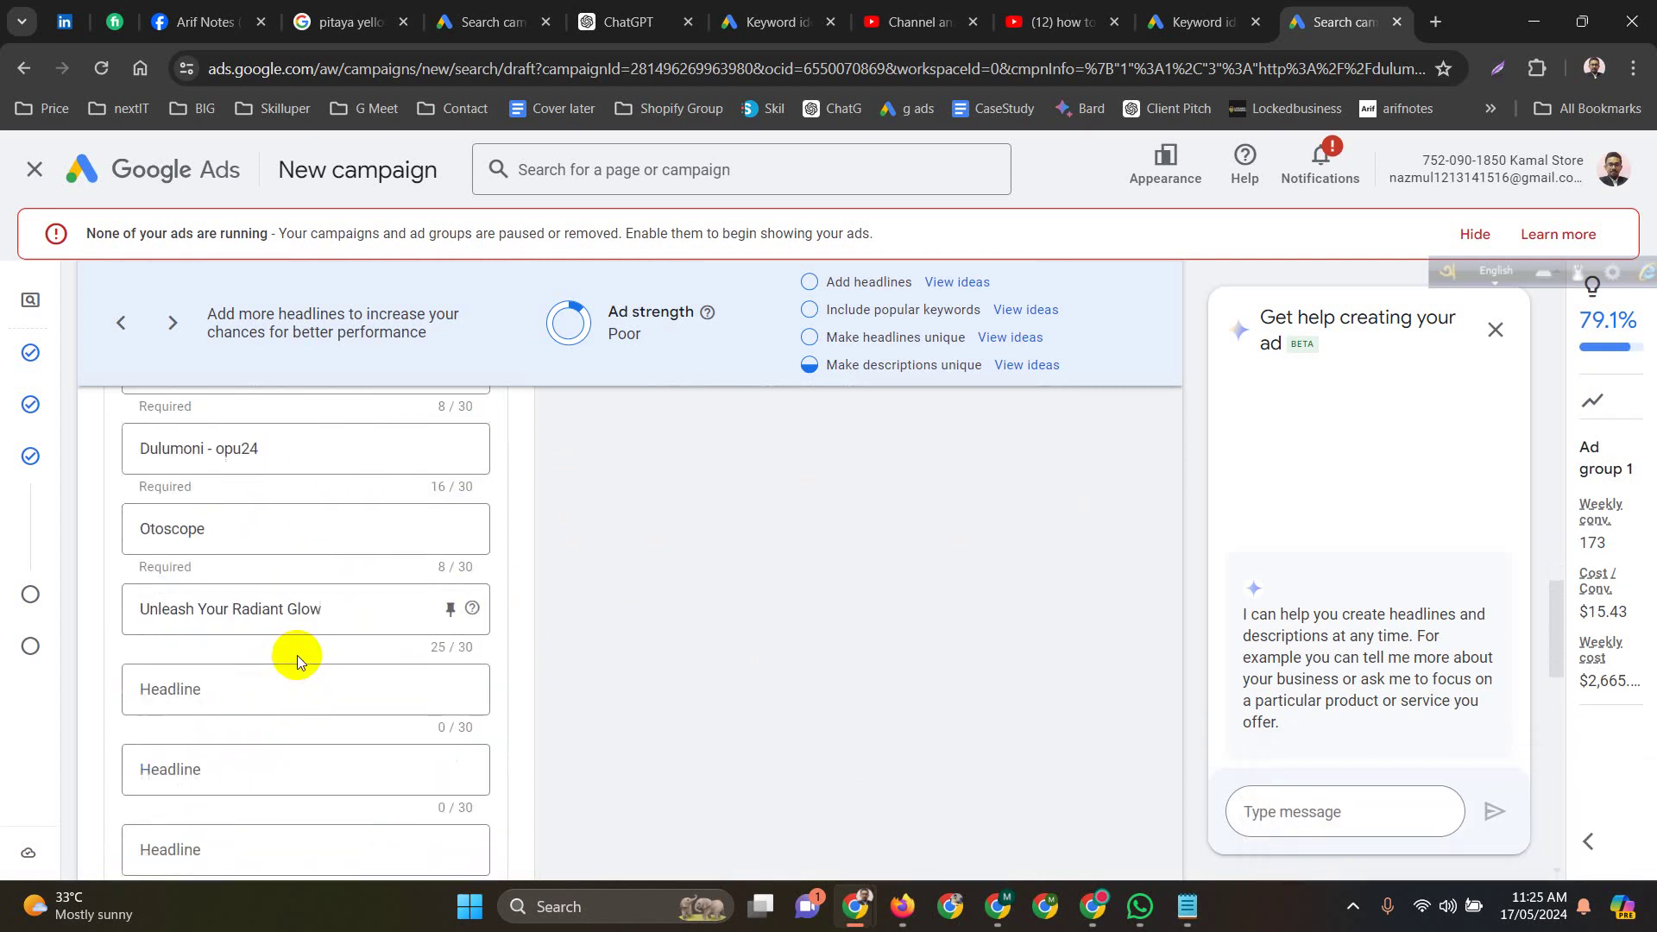
pyautogui.scroll(1, 297, 655)
pyautogui.scroll(3, 297, 655)
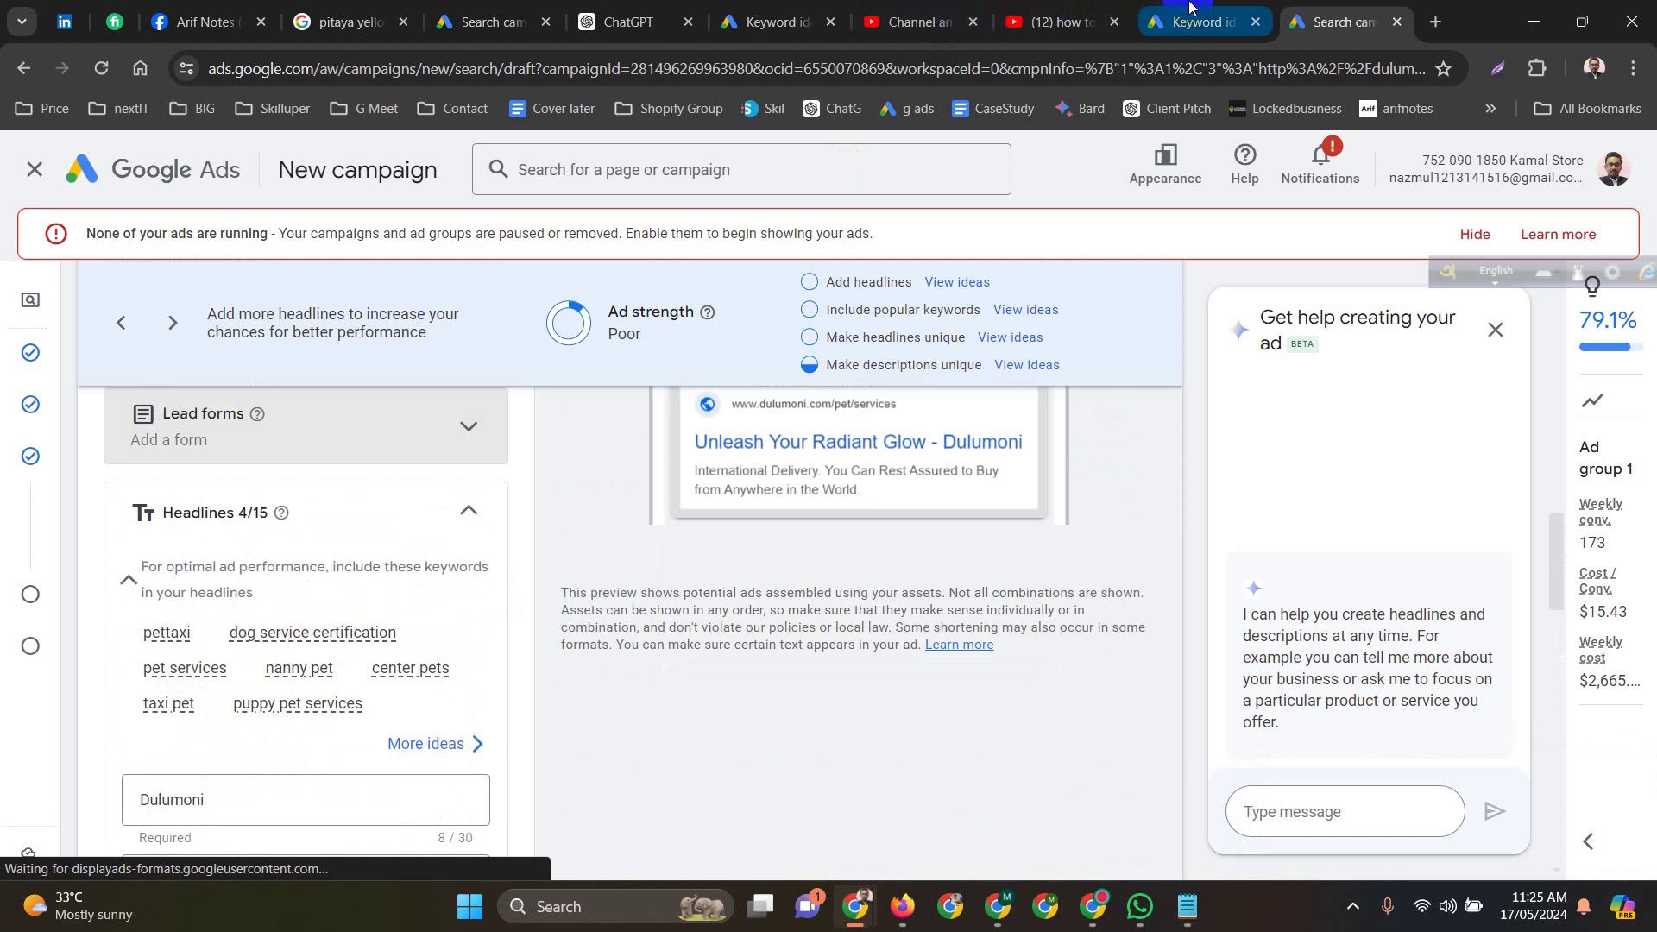
# Switch to ChatGPT and, in a new chat, send "write google search ad copy text for this keyword: pet services".
pyautogui.click(701, 12)
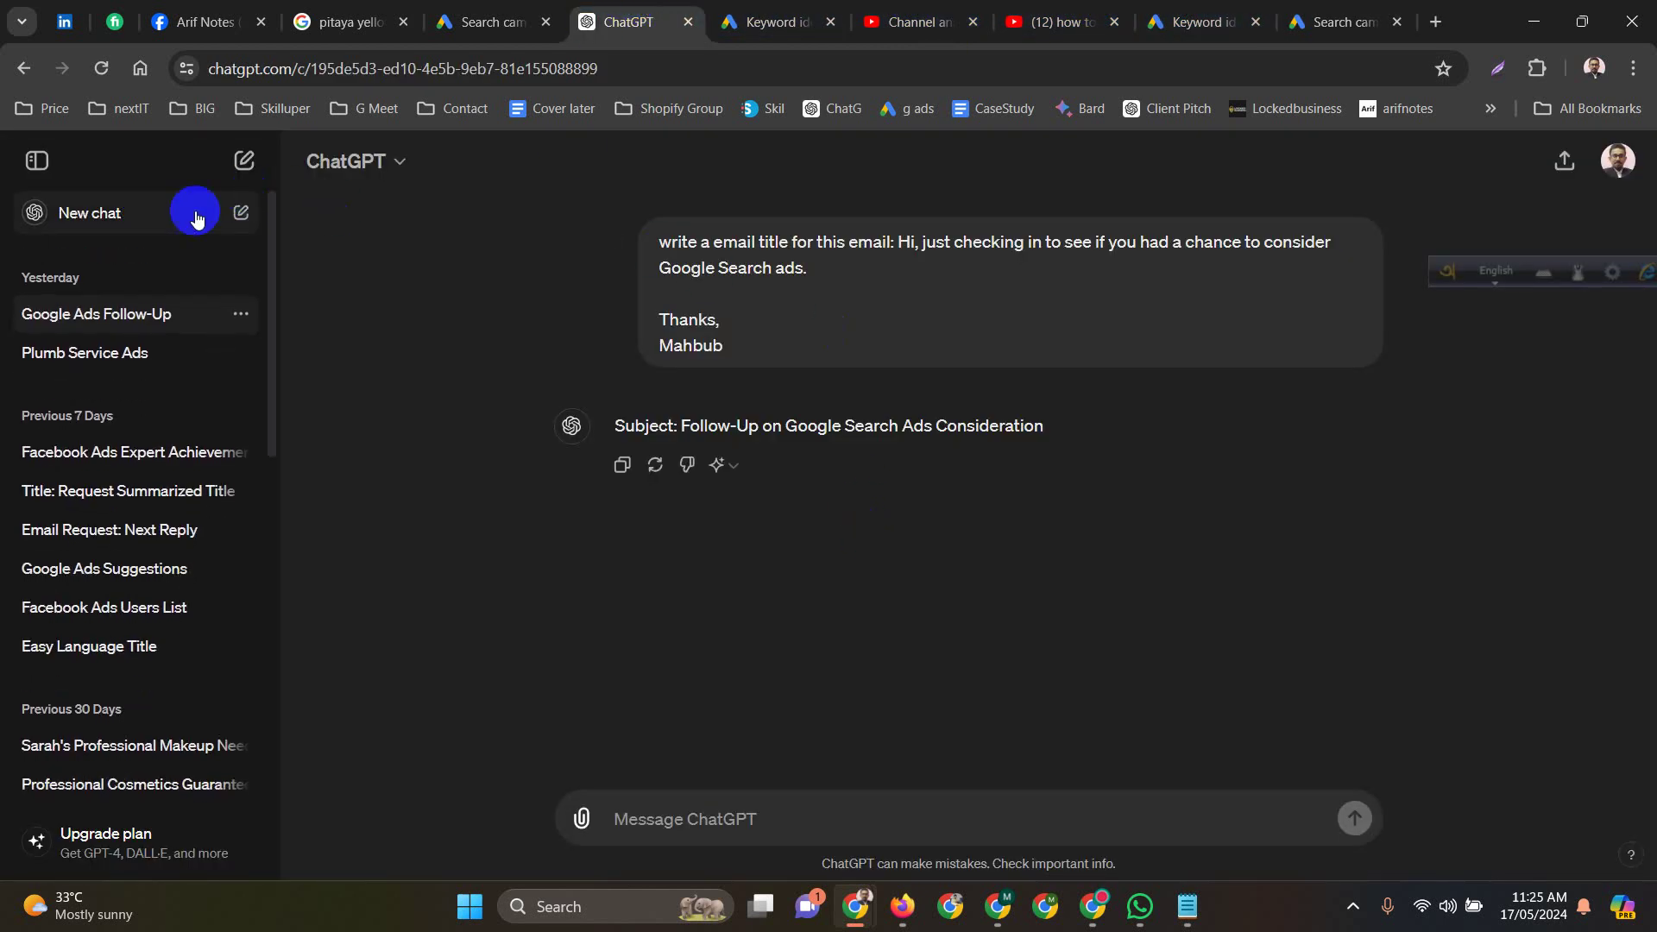
pyautogui.click(122, 215)
pyautogui.click(714, 827)
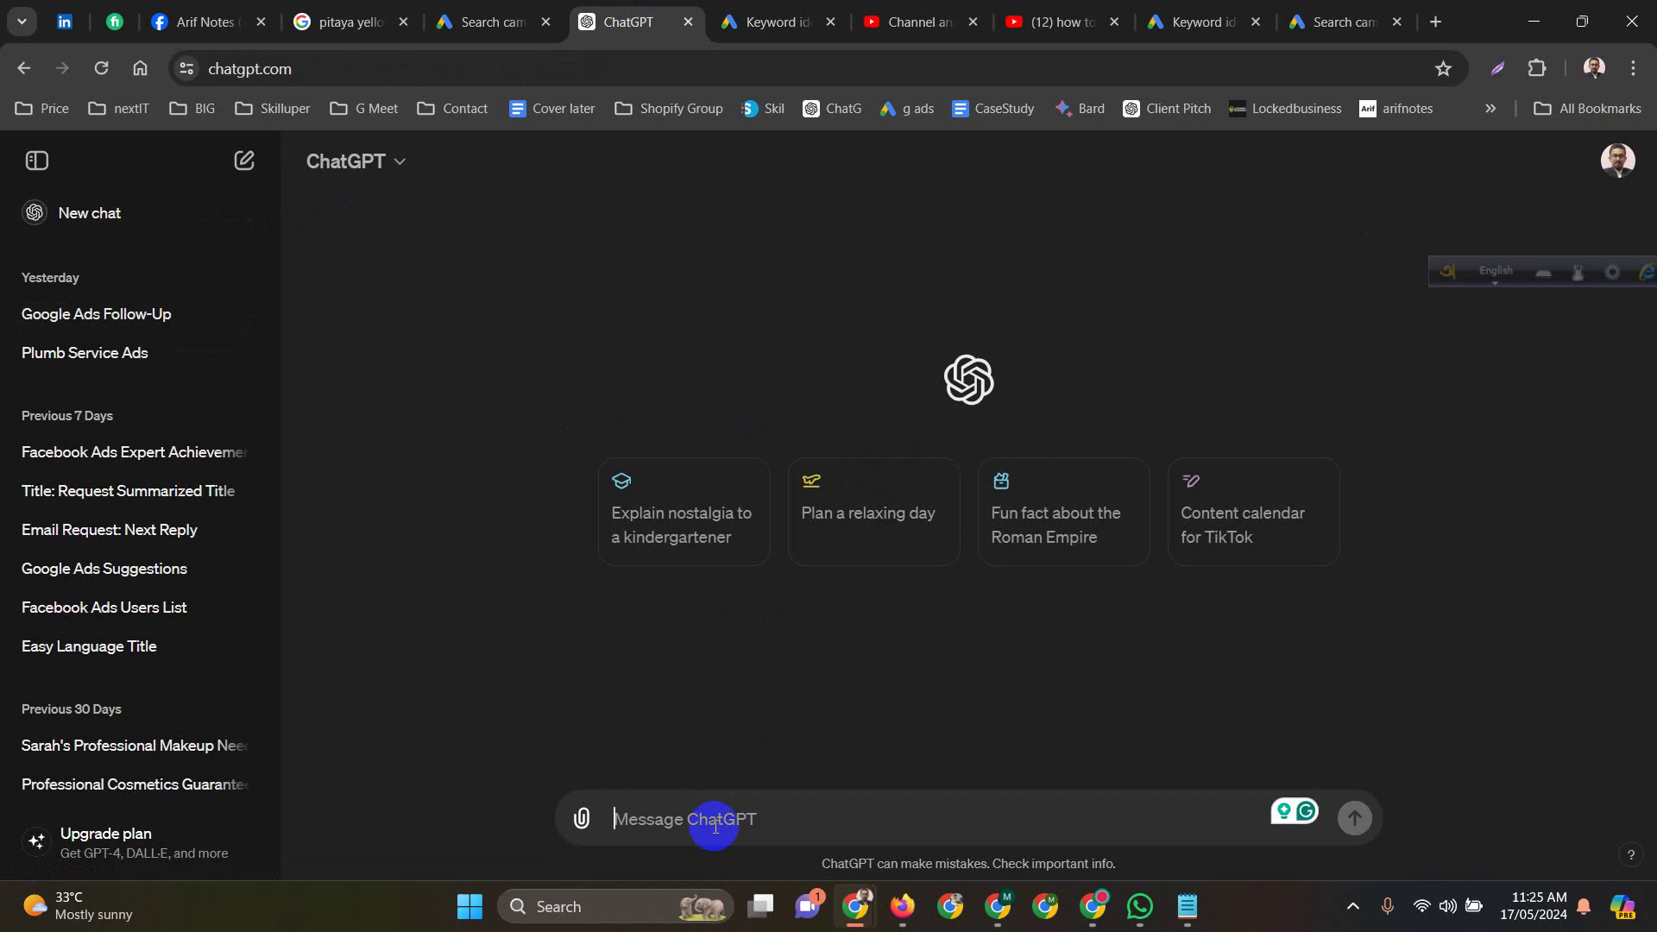
pyautogui.write('write')
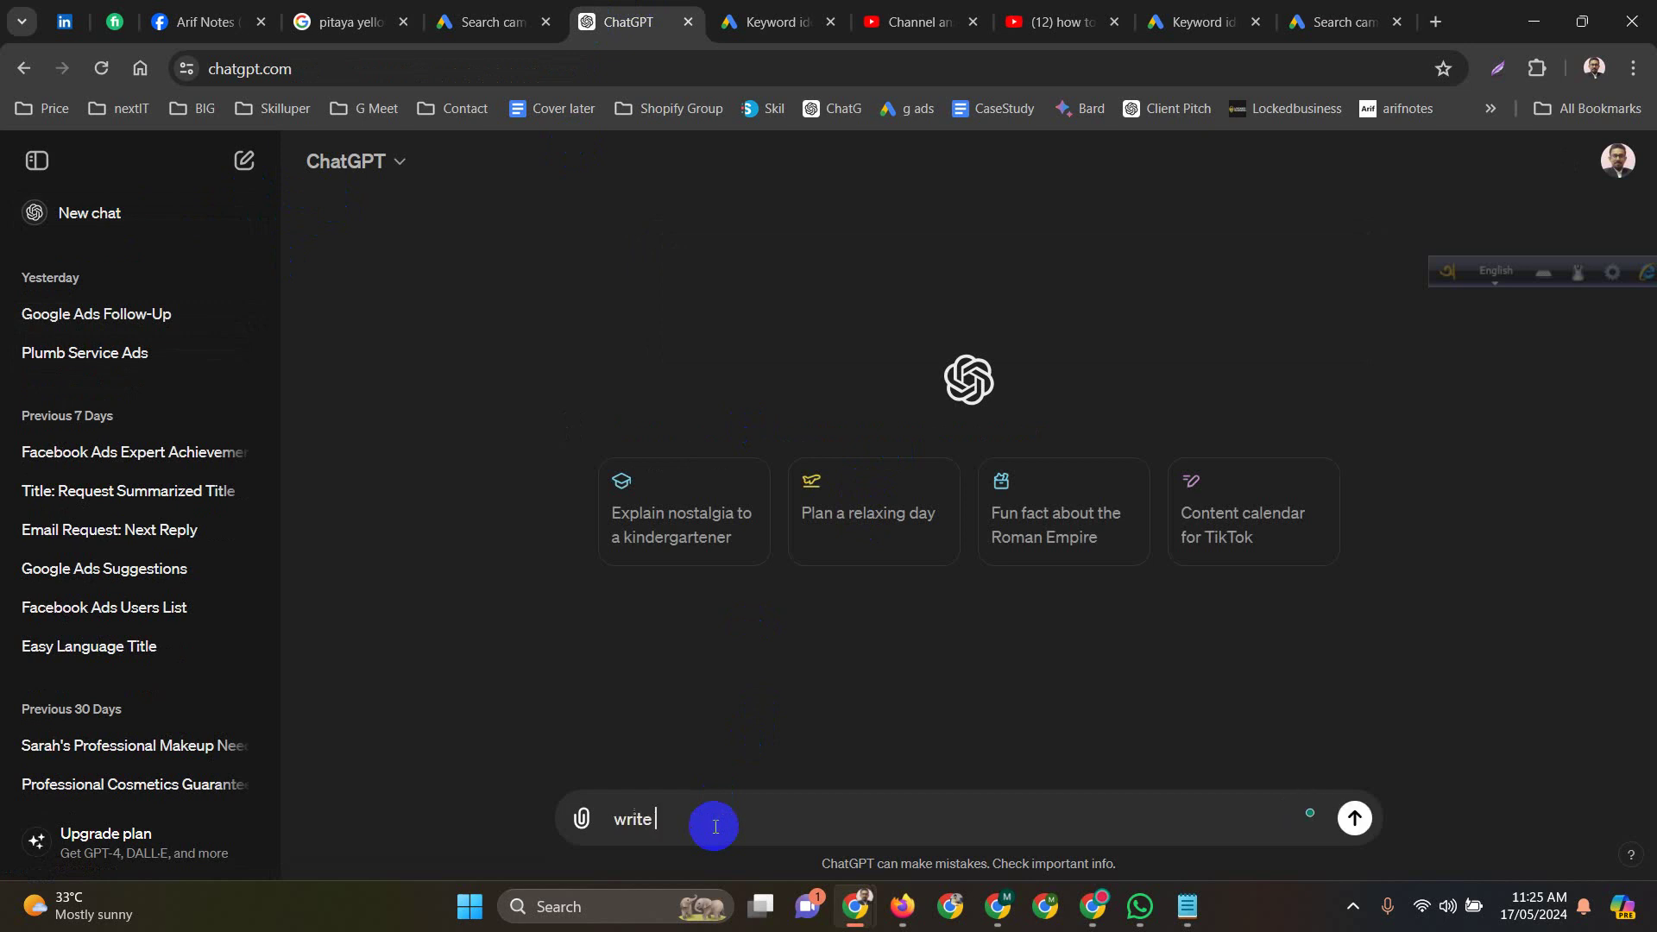
pyautogui.write(' google search ads')
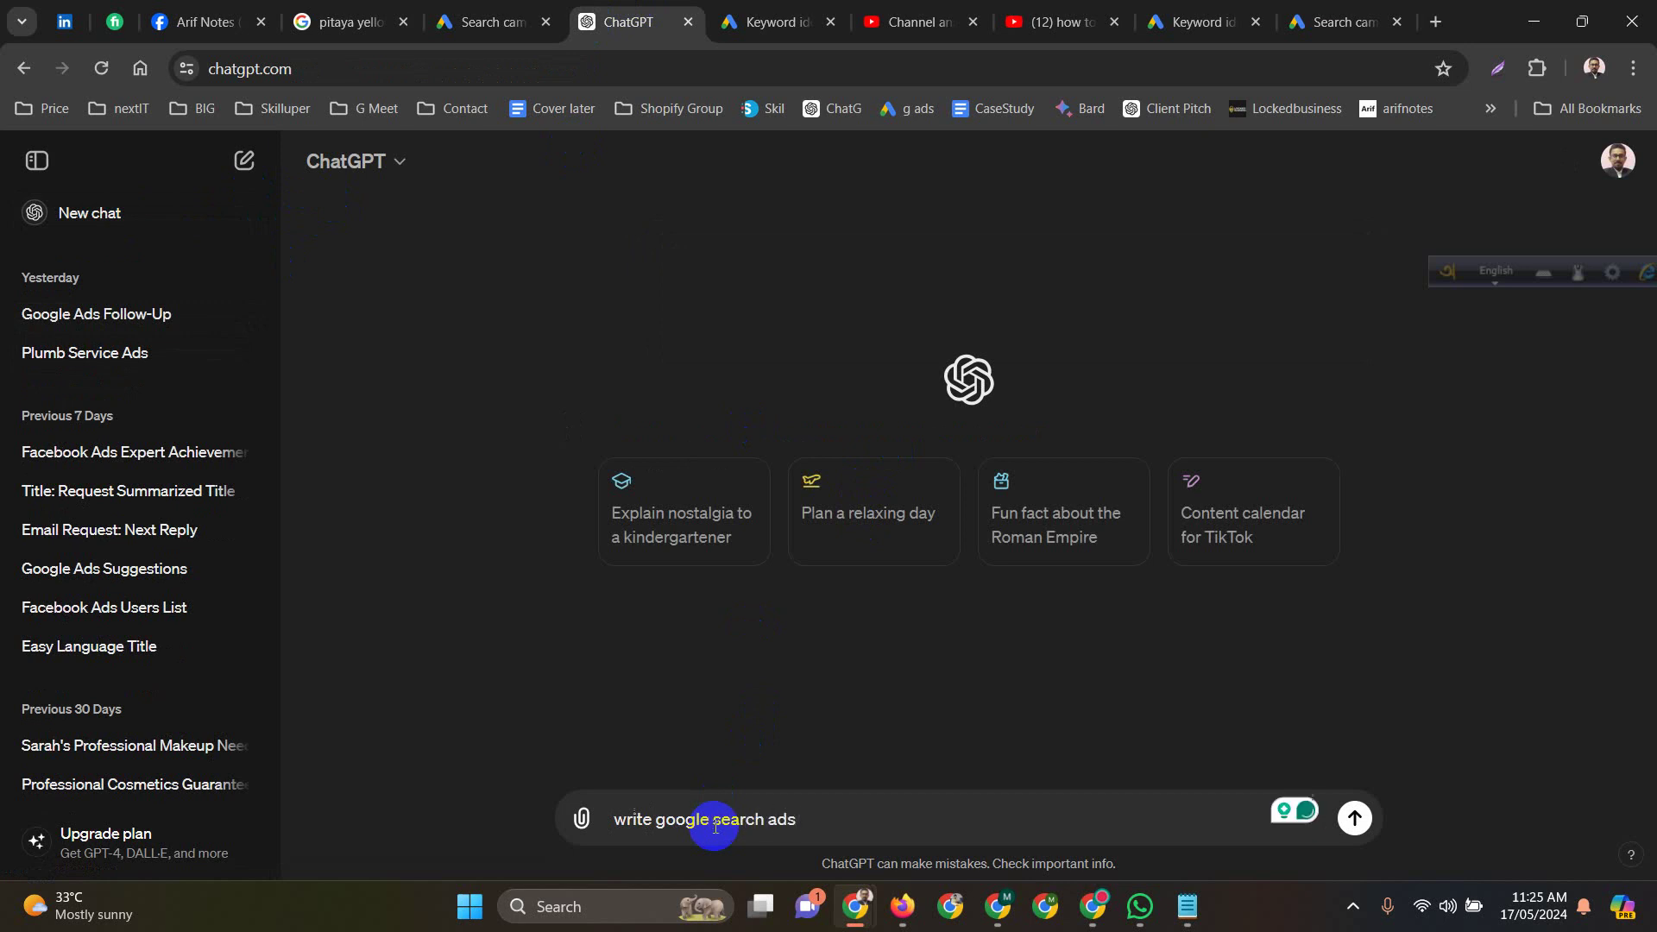
pyautogui.press('BackSpace')
pyautogui.press('BackSpace')
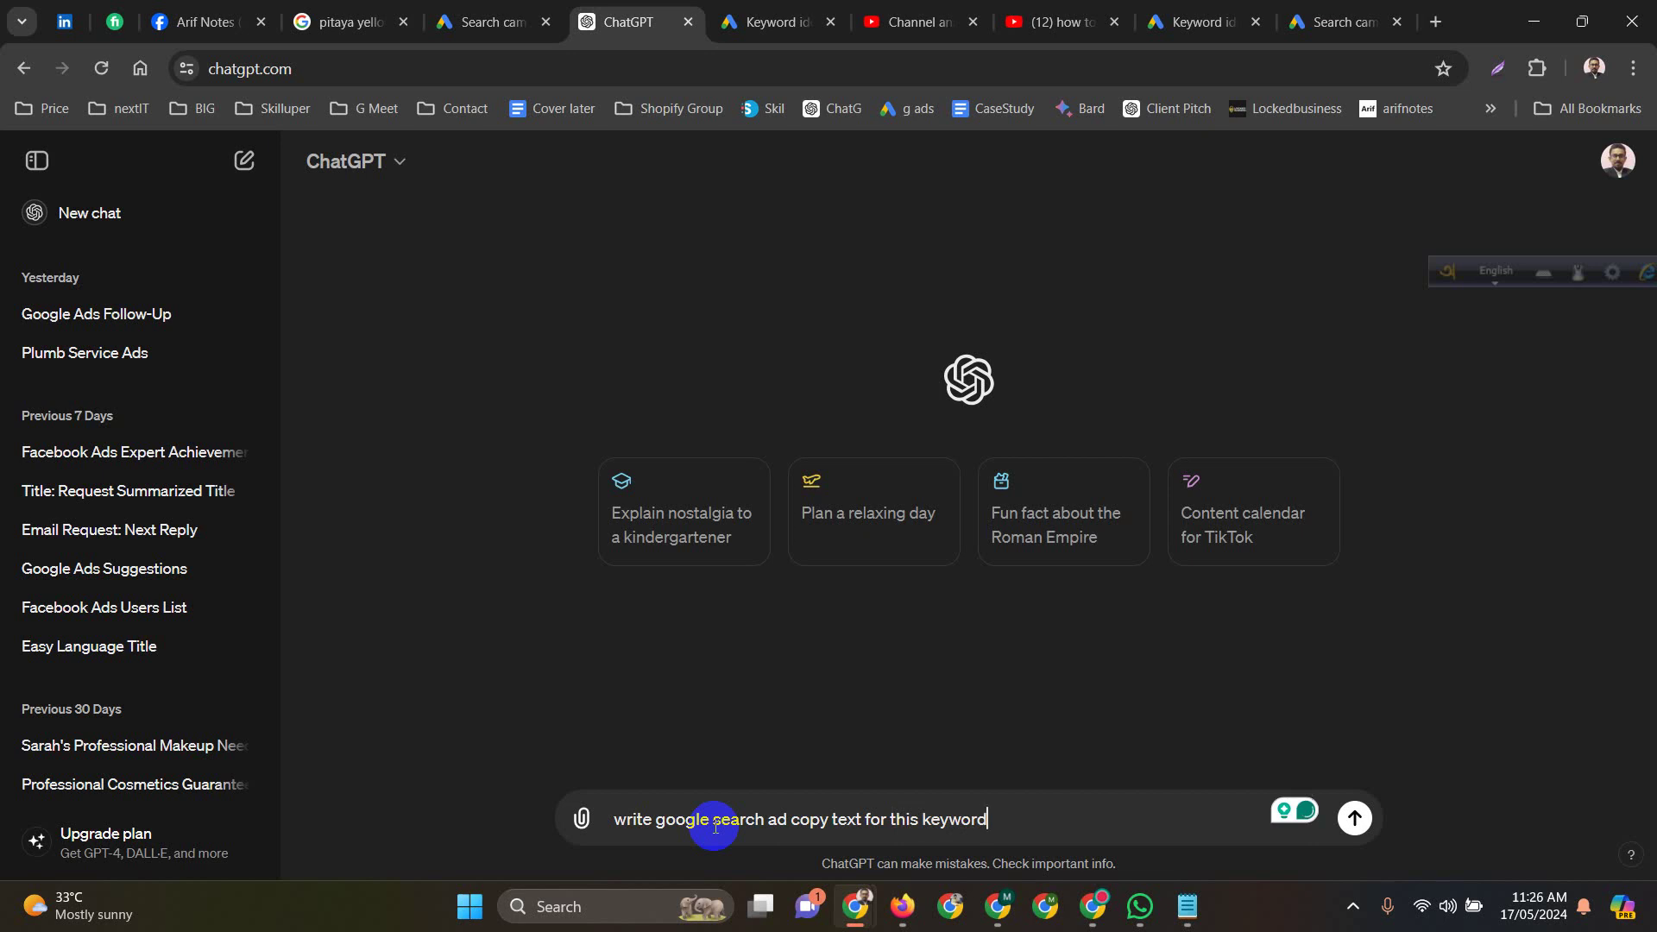
pyautogui.write(': pet services')
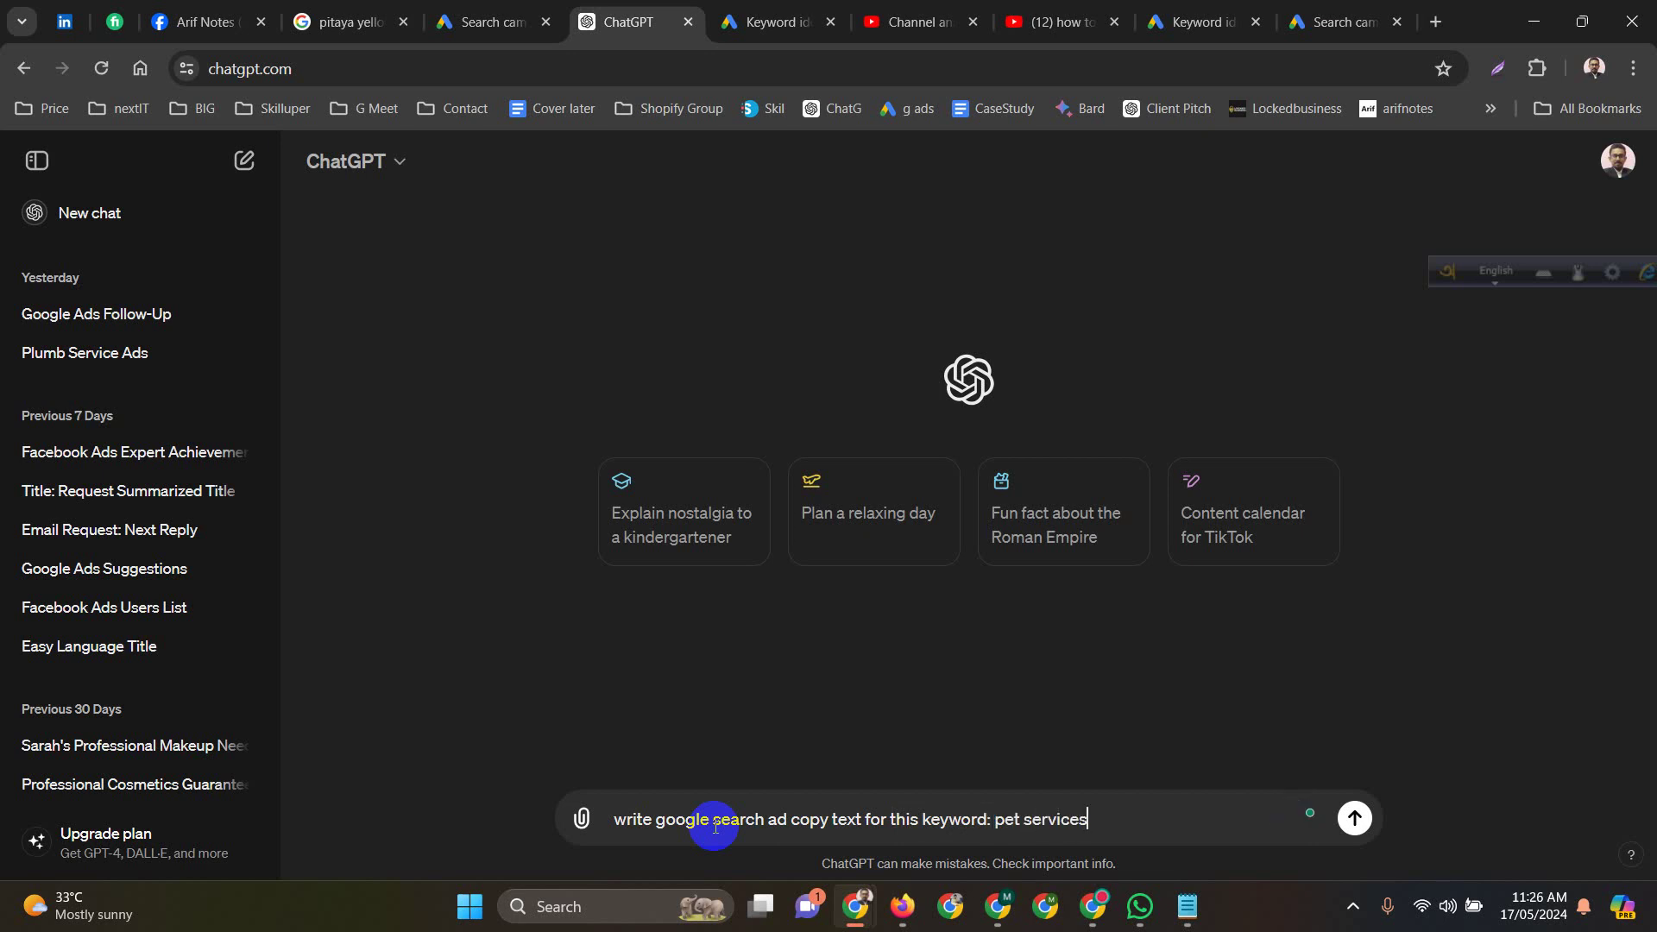
pyautogui.press('Return')
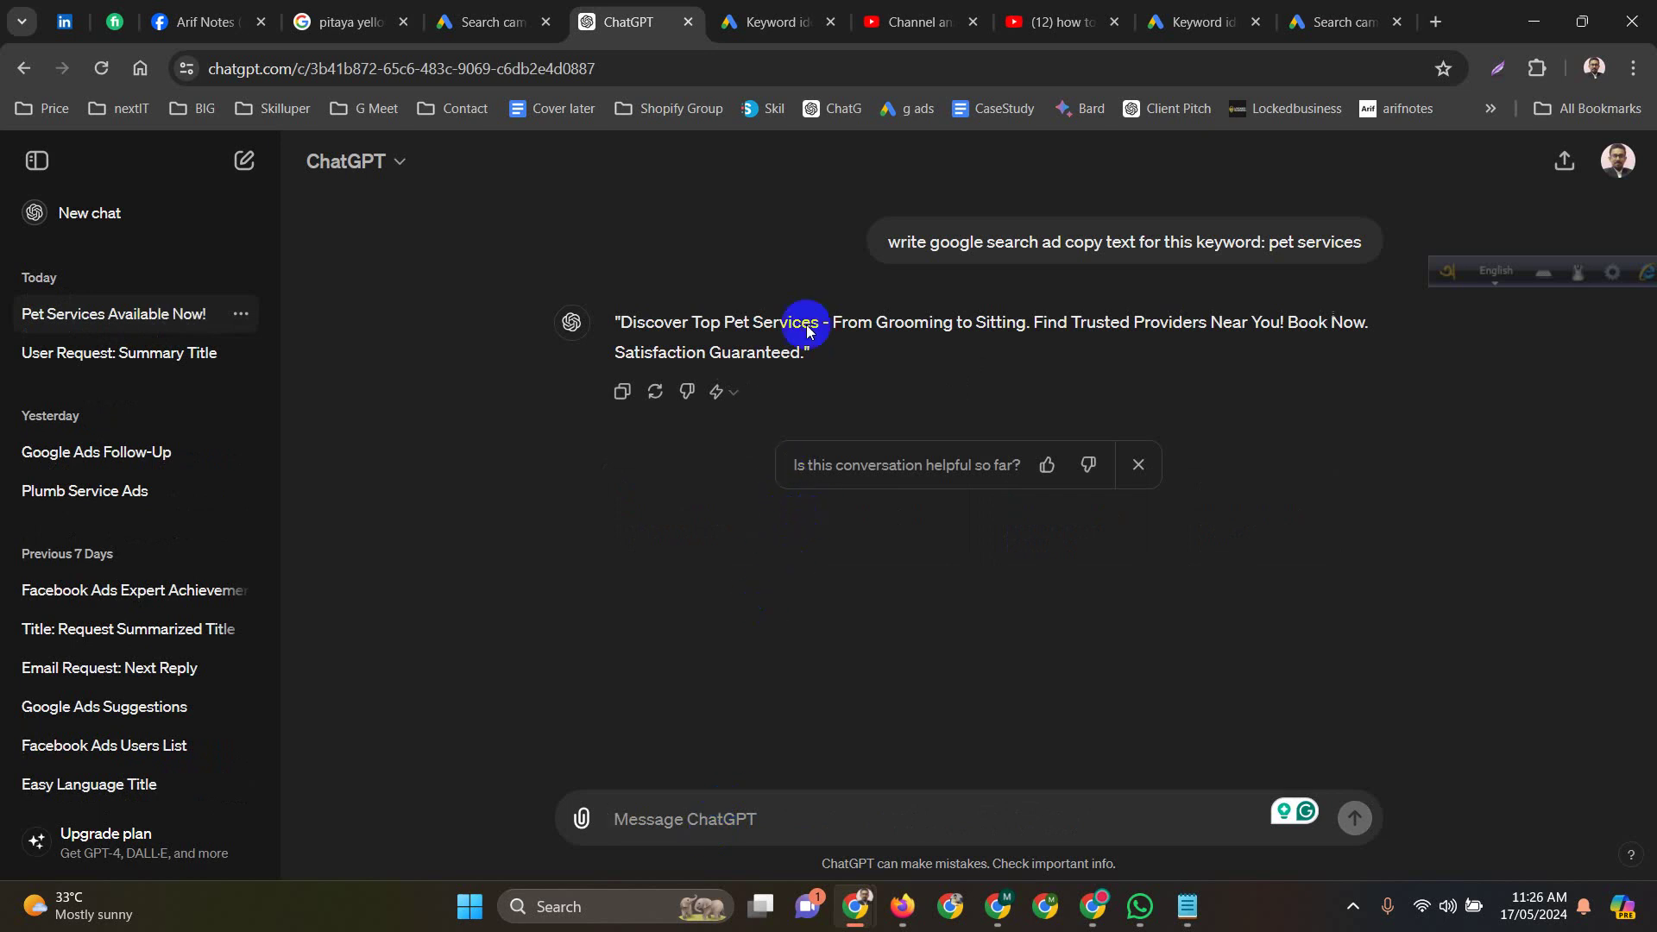
# Copy the generated ad text without its quotation marks and send the follow-up request "5 headline".
pyautogui.moveTo(802, 352); pyautogui.dragTo(627, 324)
pyautogui.hotkey('ctrl', 'c')
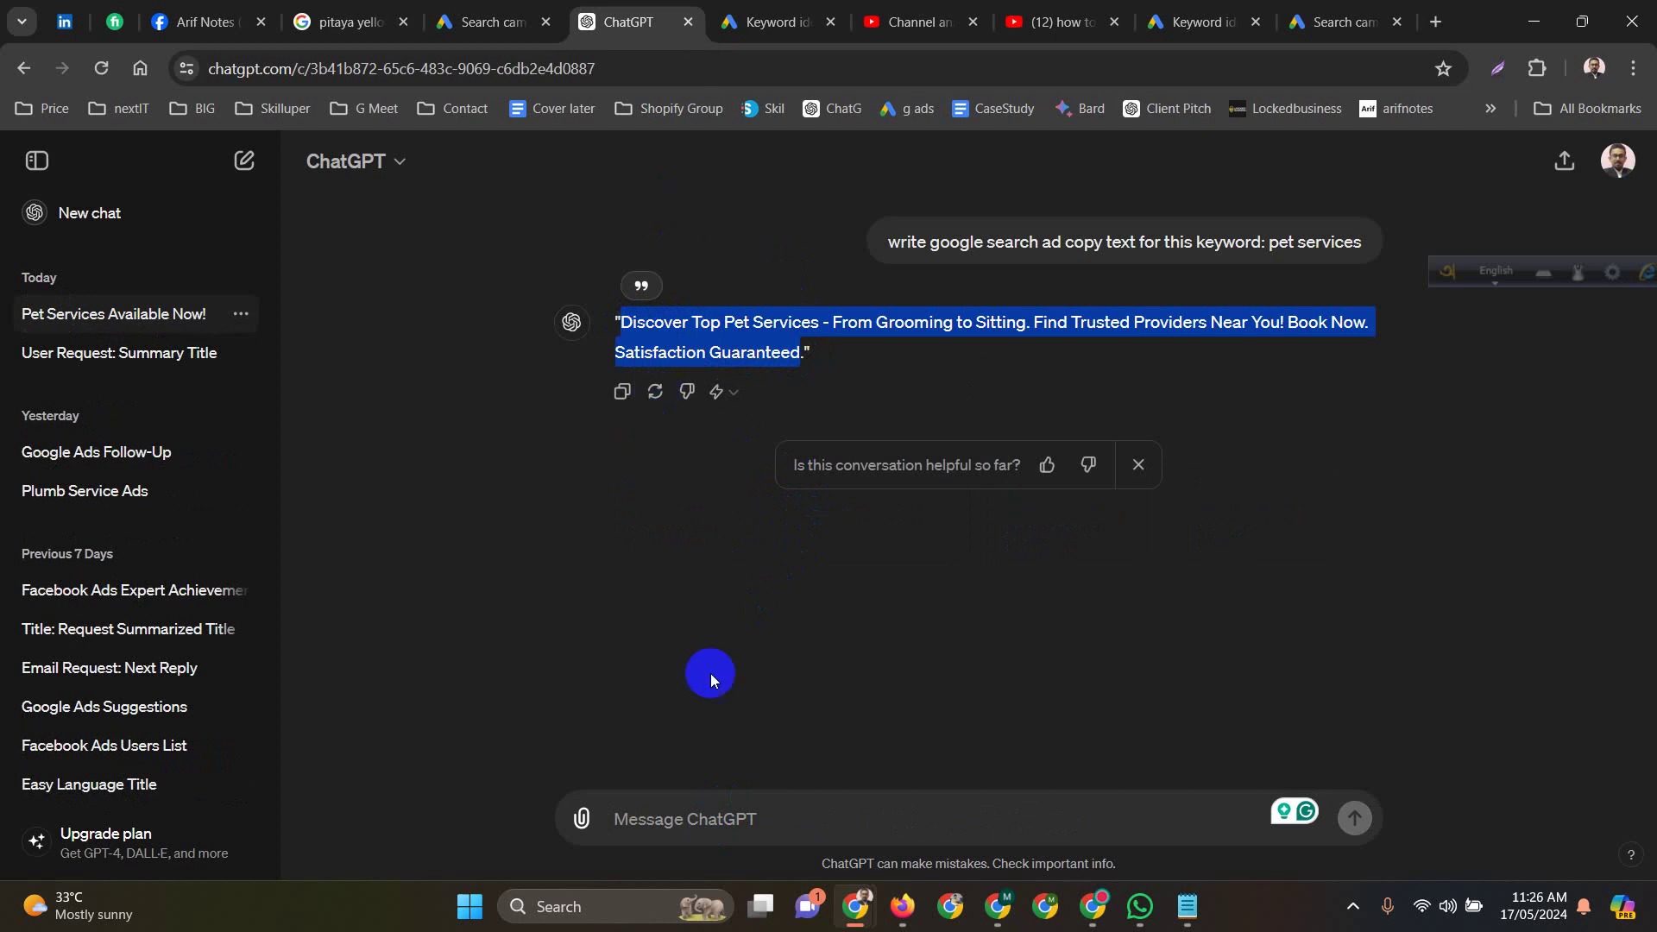
pyautogui.click(690, 804)
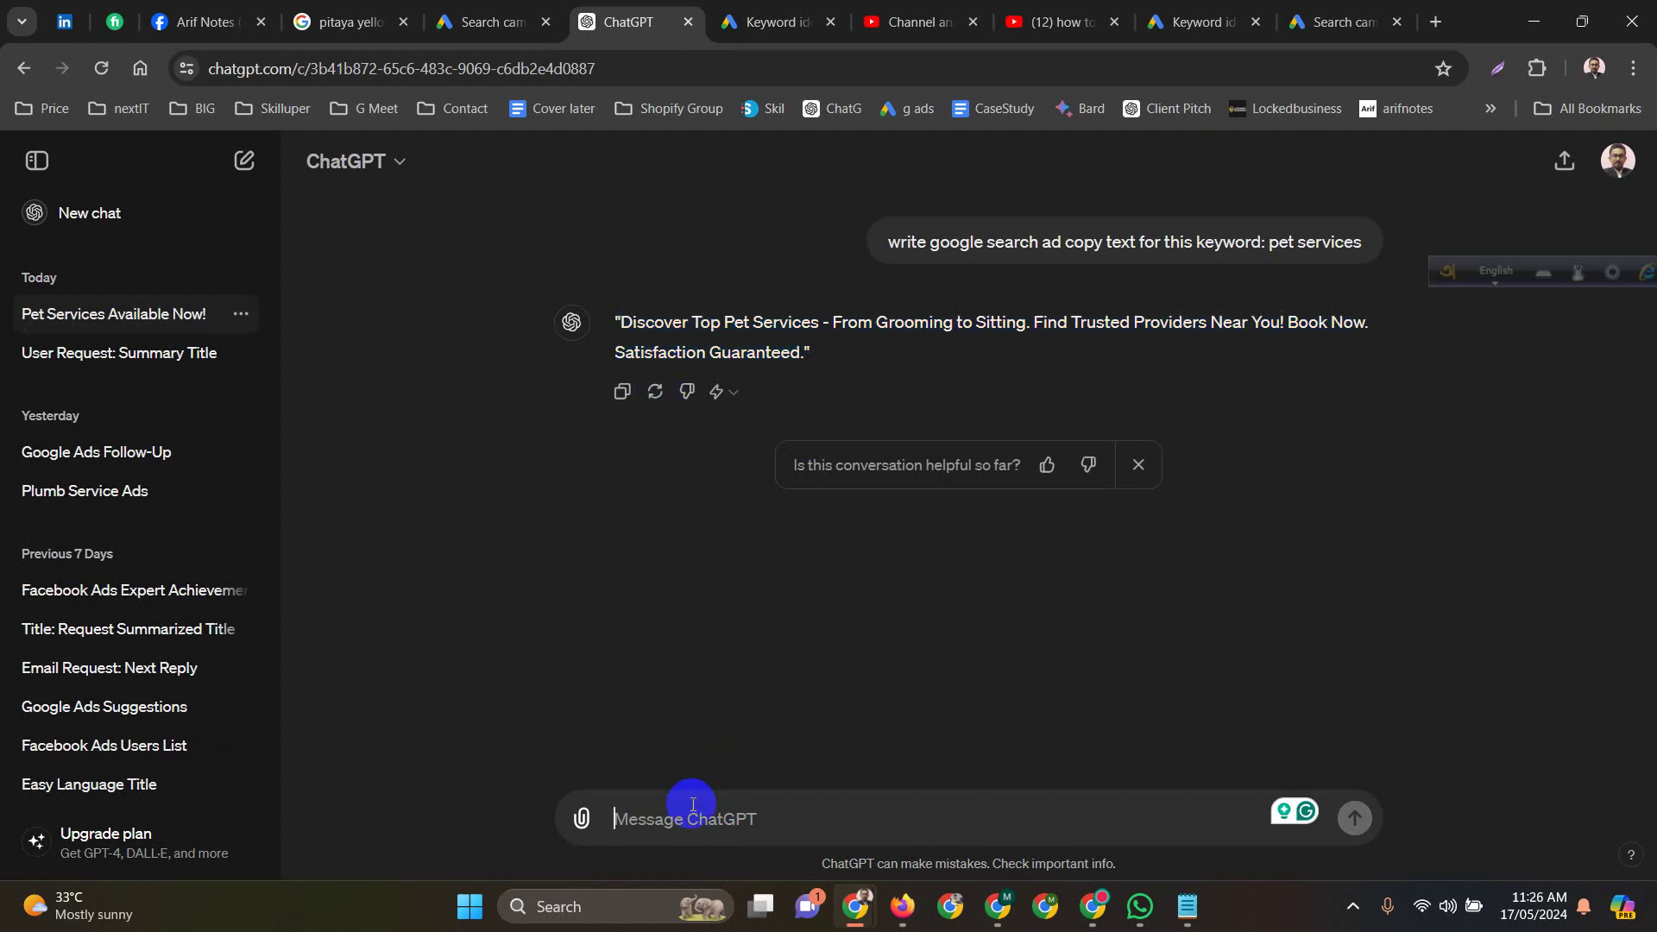
pyautogui.write('5 head')
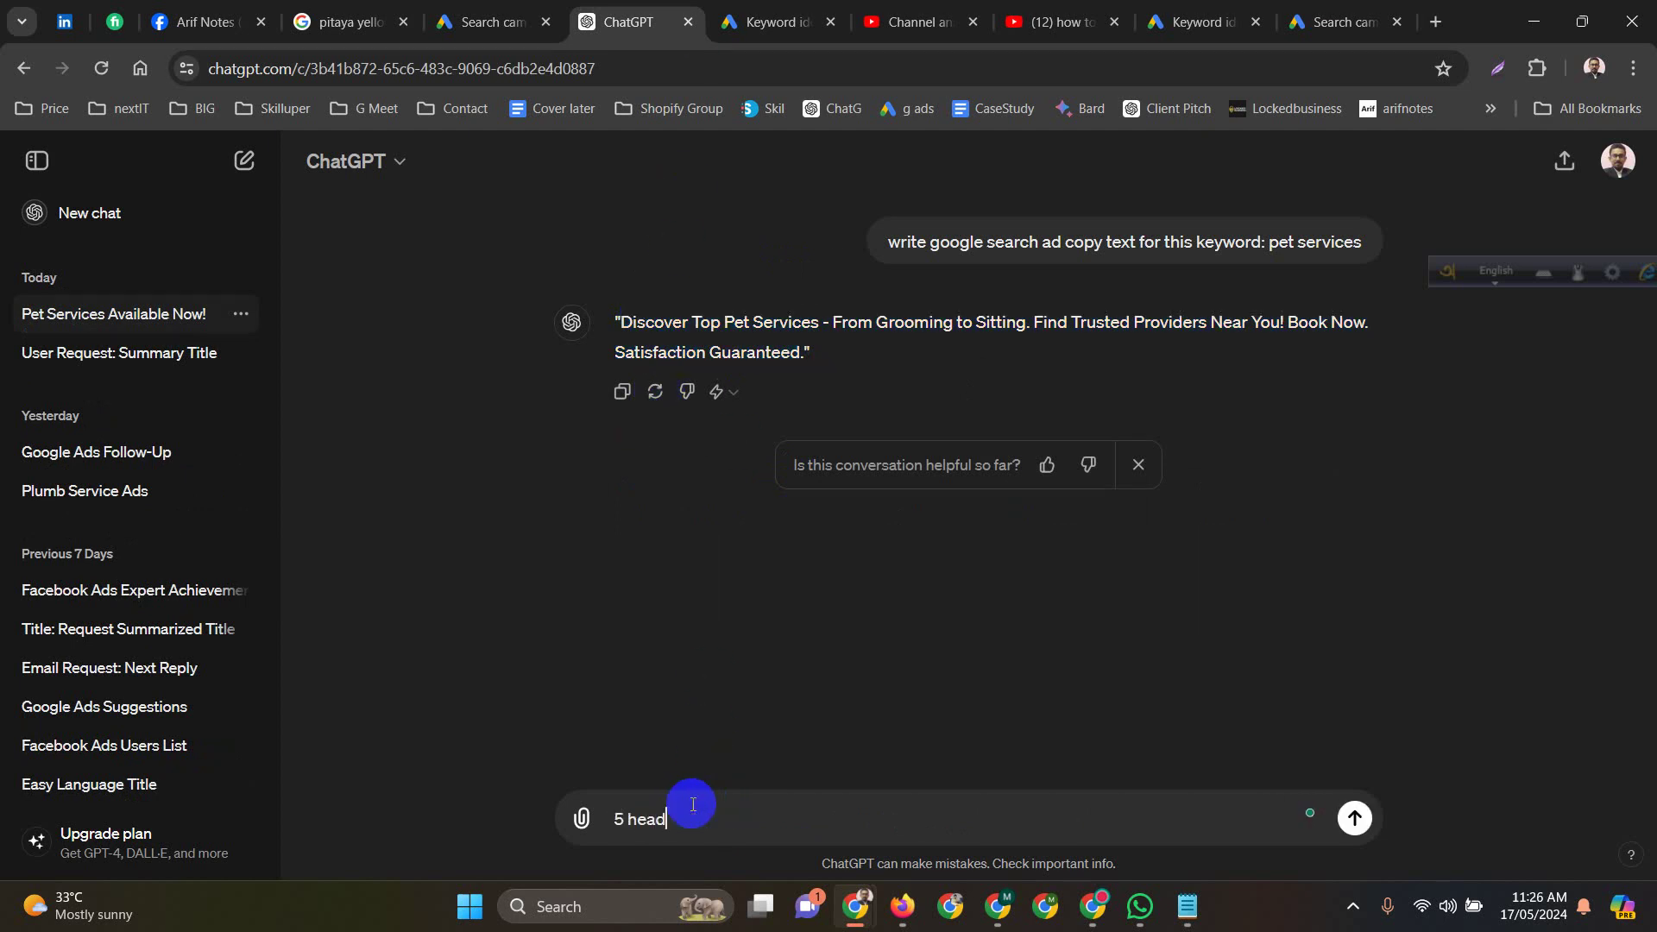
pyautogui.write('line')
pyautogui.press('Return')
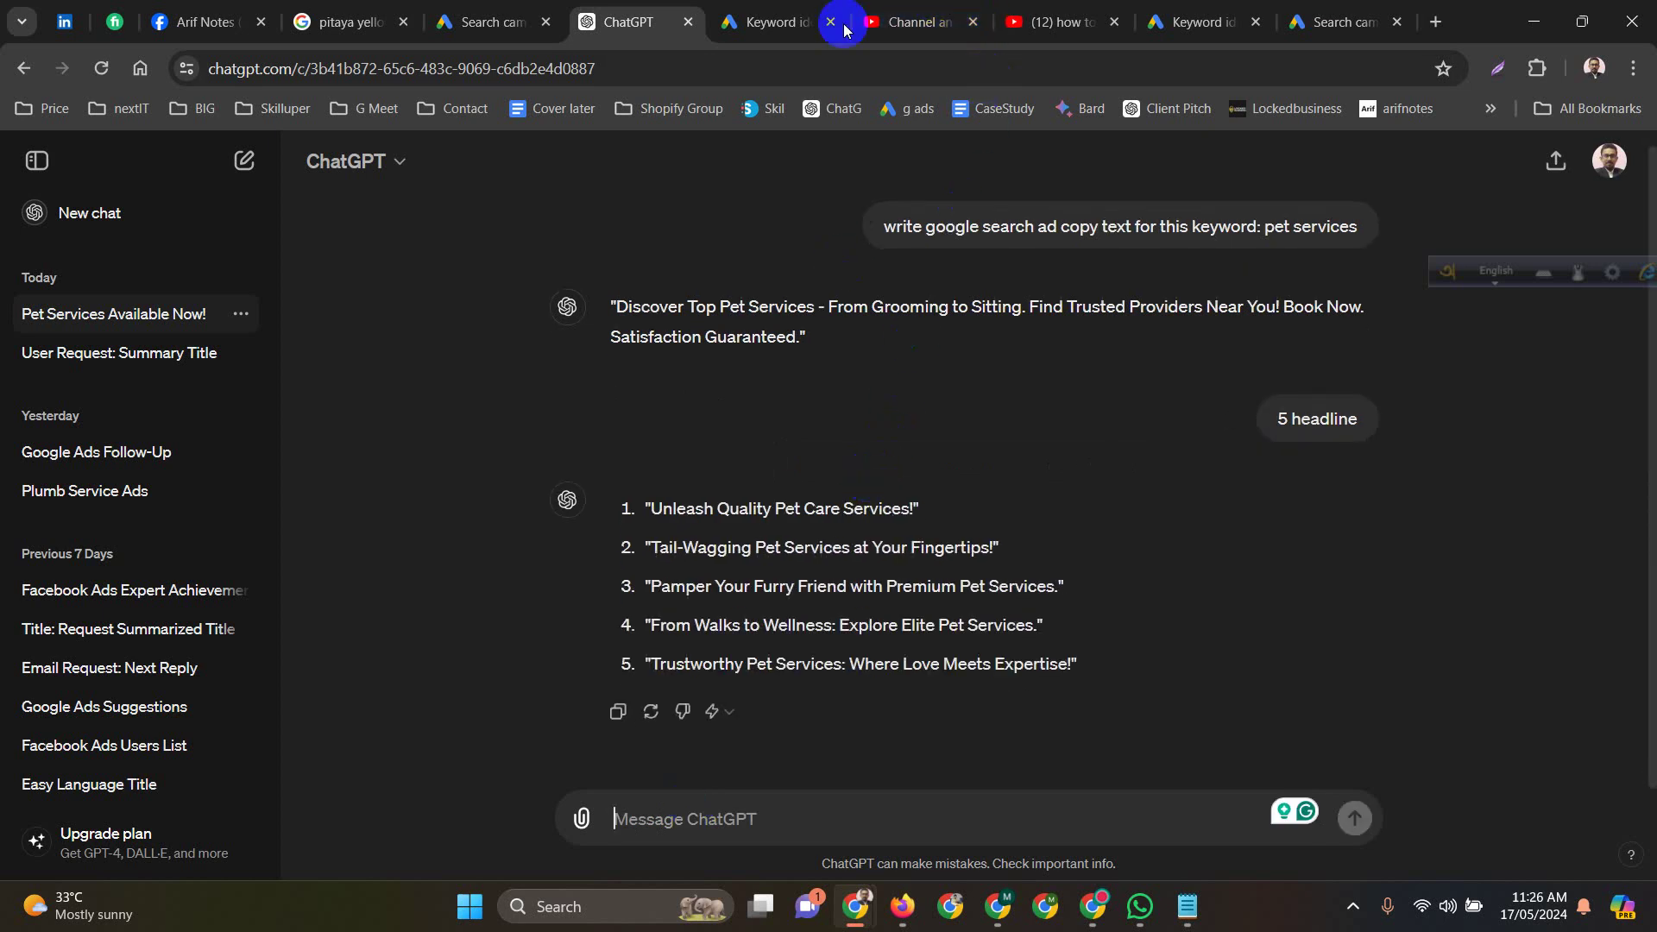
# Place the ChatGPT page beside the campaign page and return to the ad's headline entries in Google Ads.
pyautogui.moveTo(647, 21); pyautogui.dragTo(1199, 18)
pyautogui.click(1338, 22)
pyautogui.scroll(-6, 325, 370)
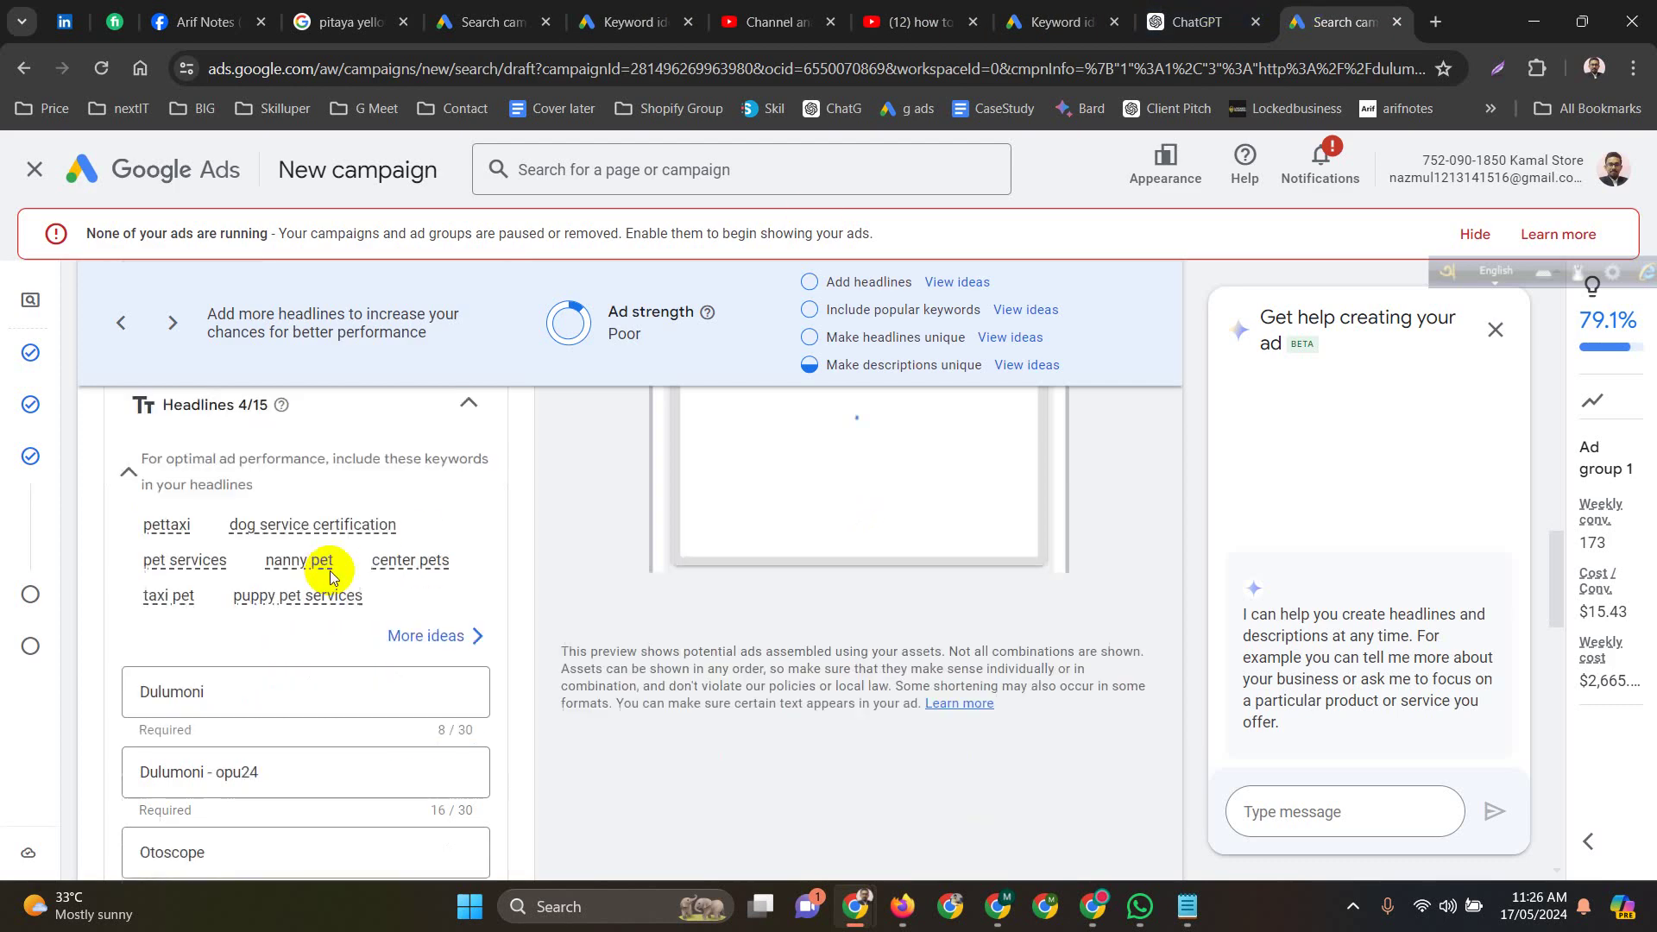
pyautogui.click(243, 496)
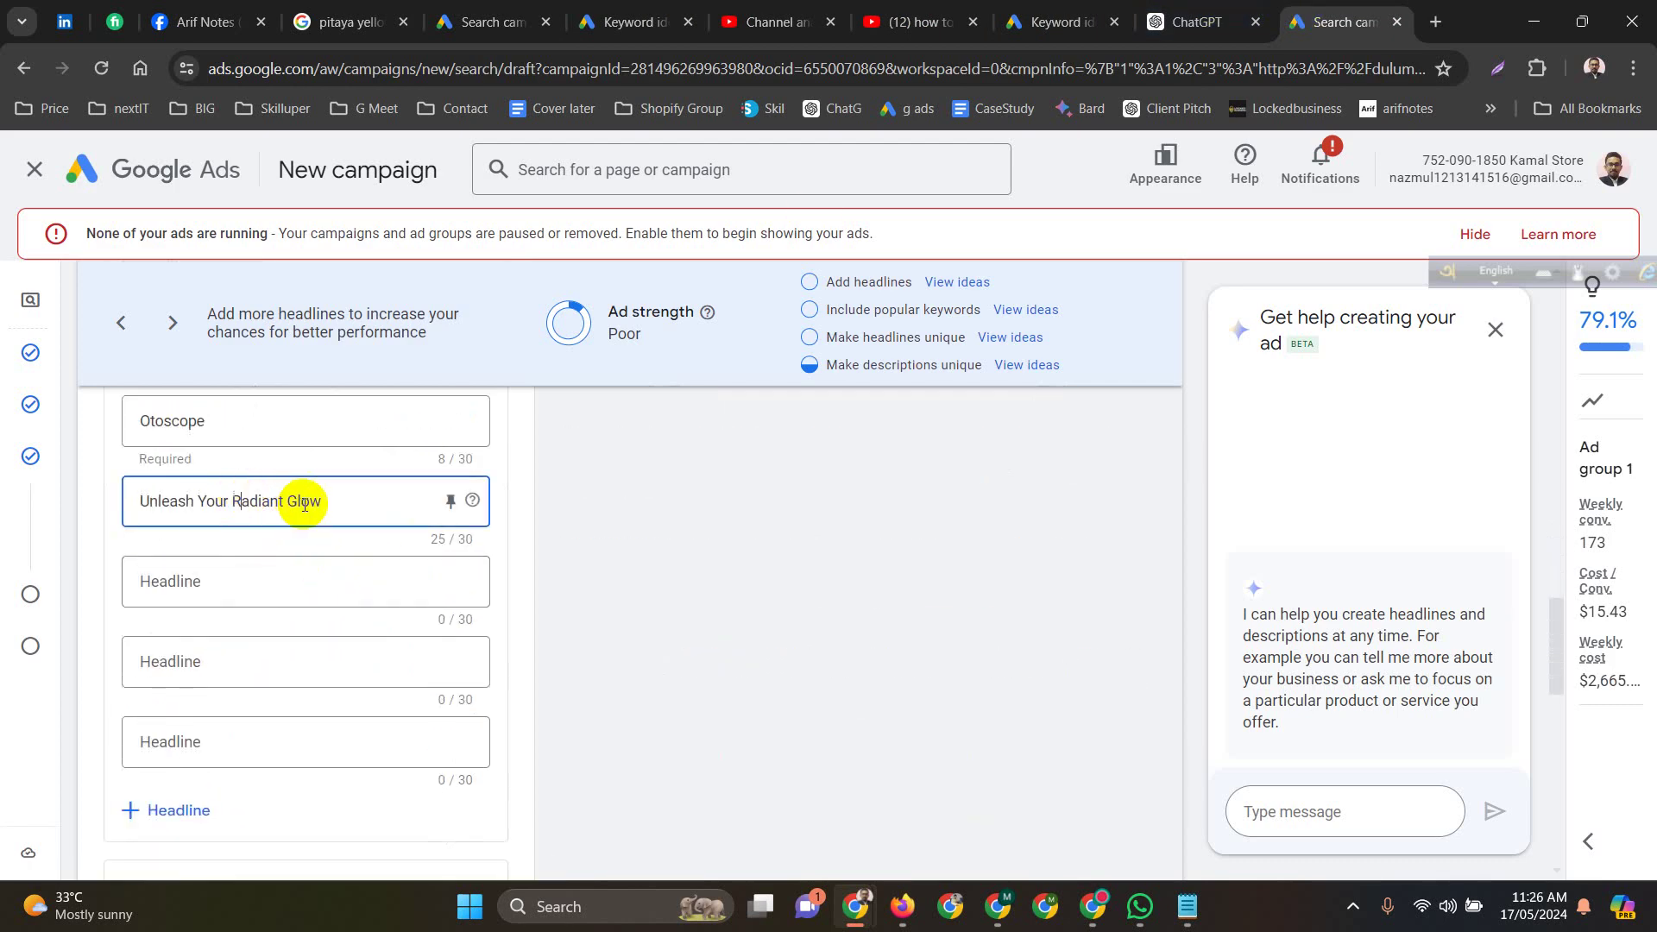
pyautogui.moveTo(350, 499); pyautogui.dragTo(90, 494)
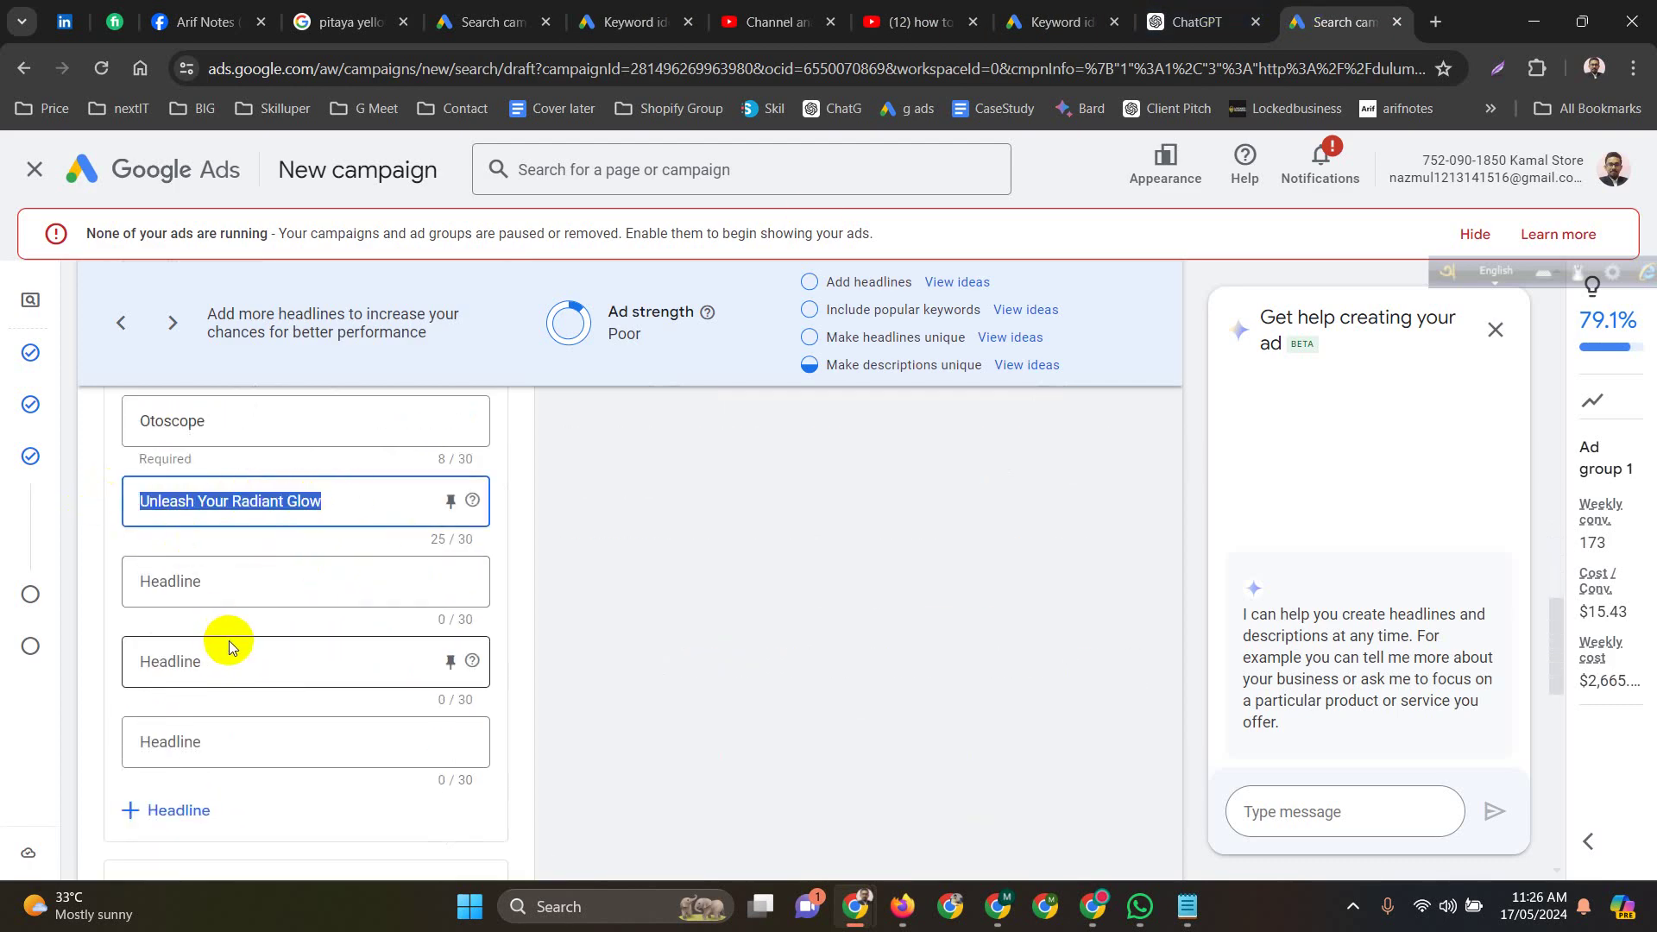
pyautogui.click(240, 594)
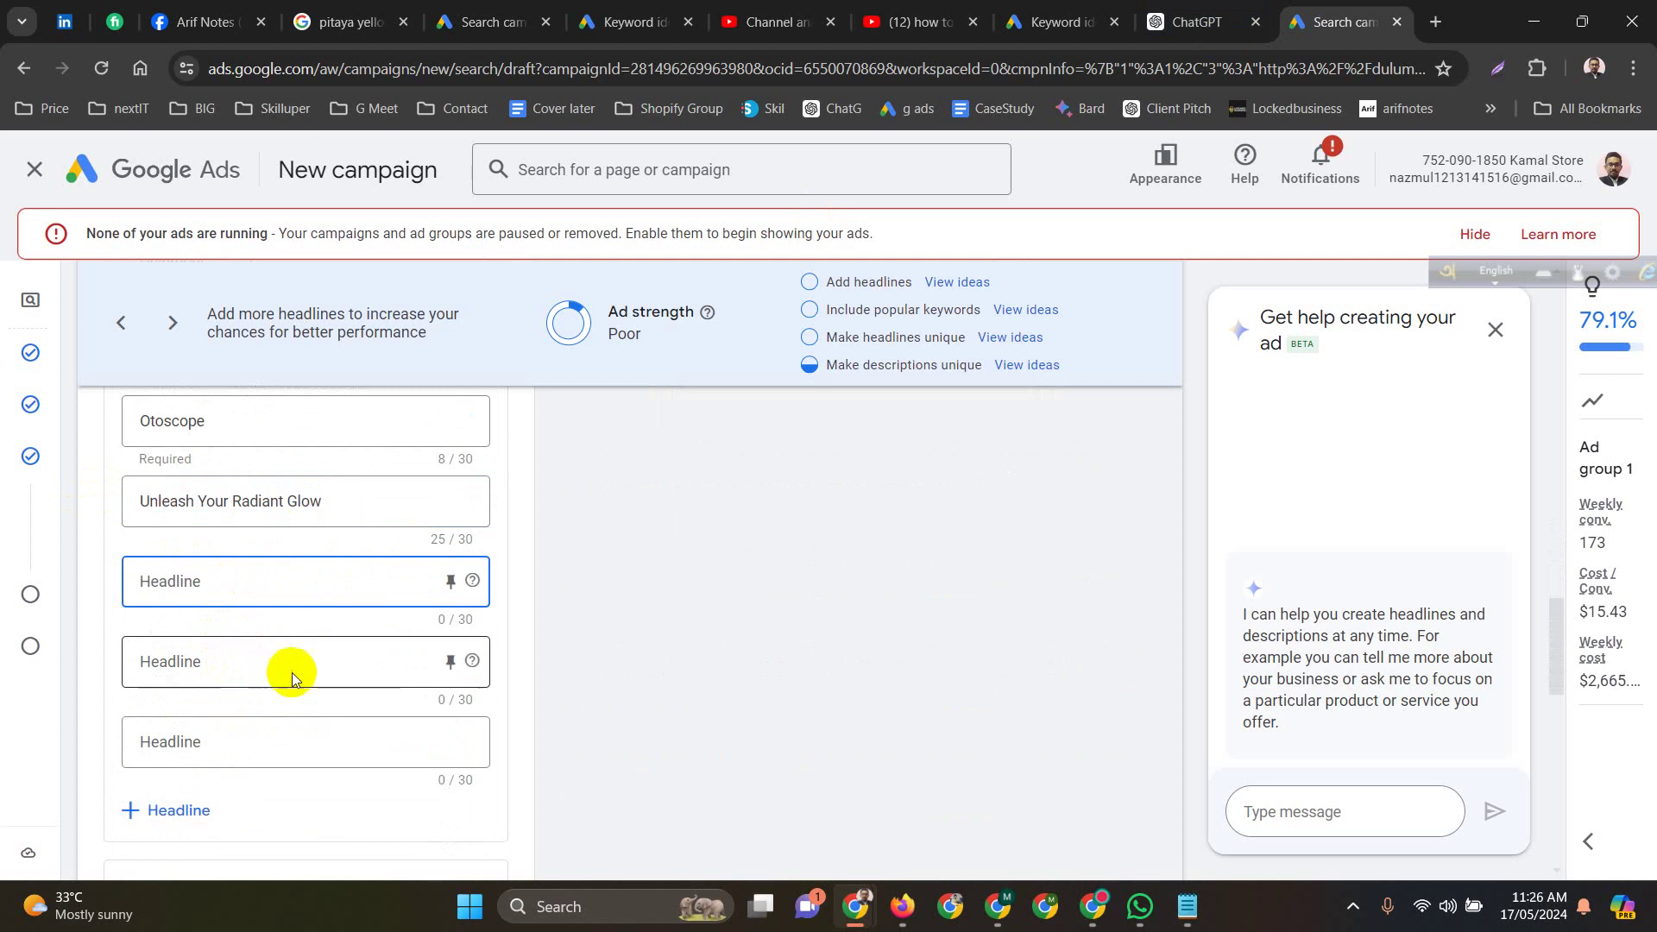
# Replace the first ad description with the copied text beginning "Discover Top Pet Services - From Grooming to Sitting".
pyautogui.scroll(3, 292, 671)
pyautogui.scroll(-6, 291, 672)
pyautogui.click(401, 643)
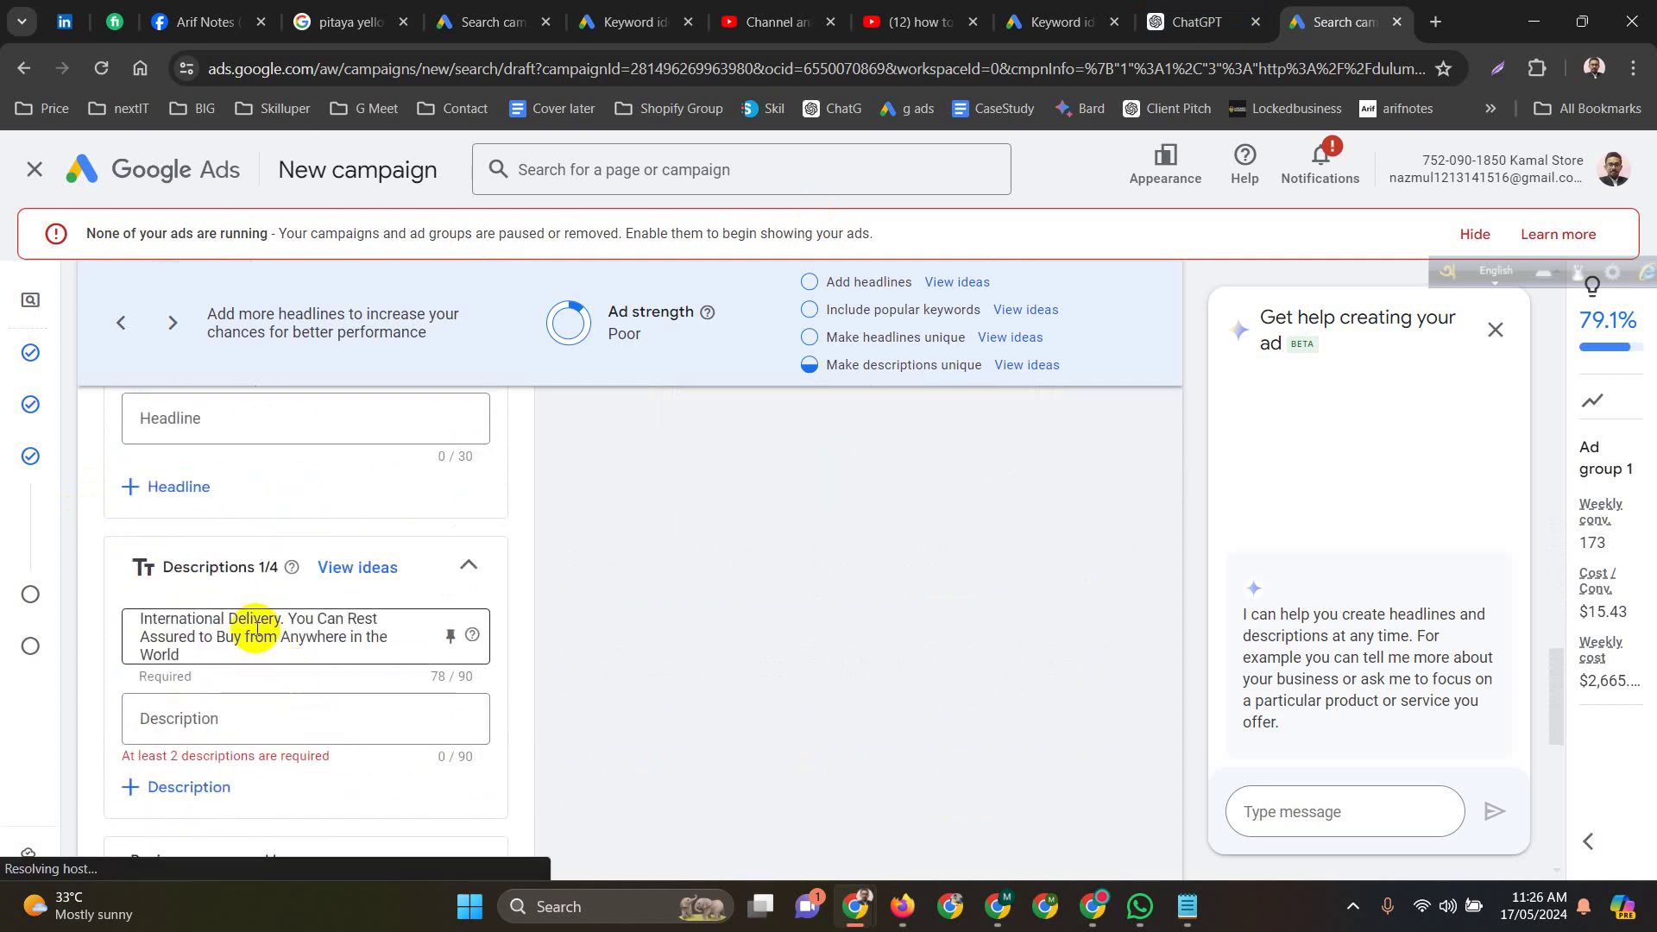
pyautogui.hotkey('ctrl', 'a')
pyautogui.hotkey('ctrl', 'v')
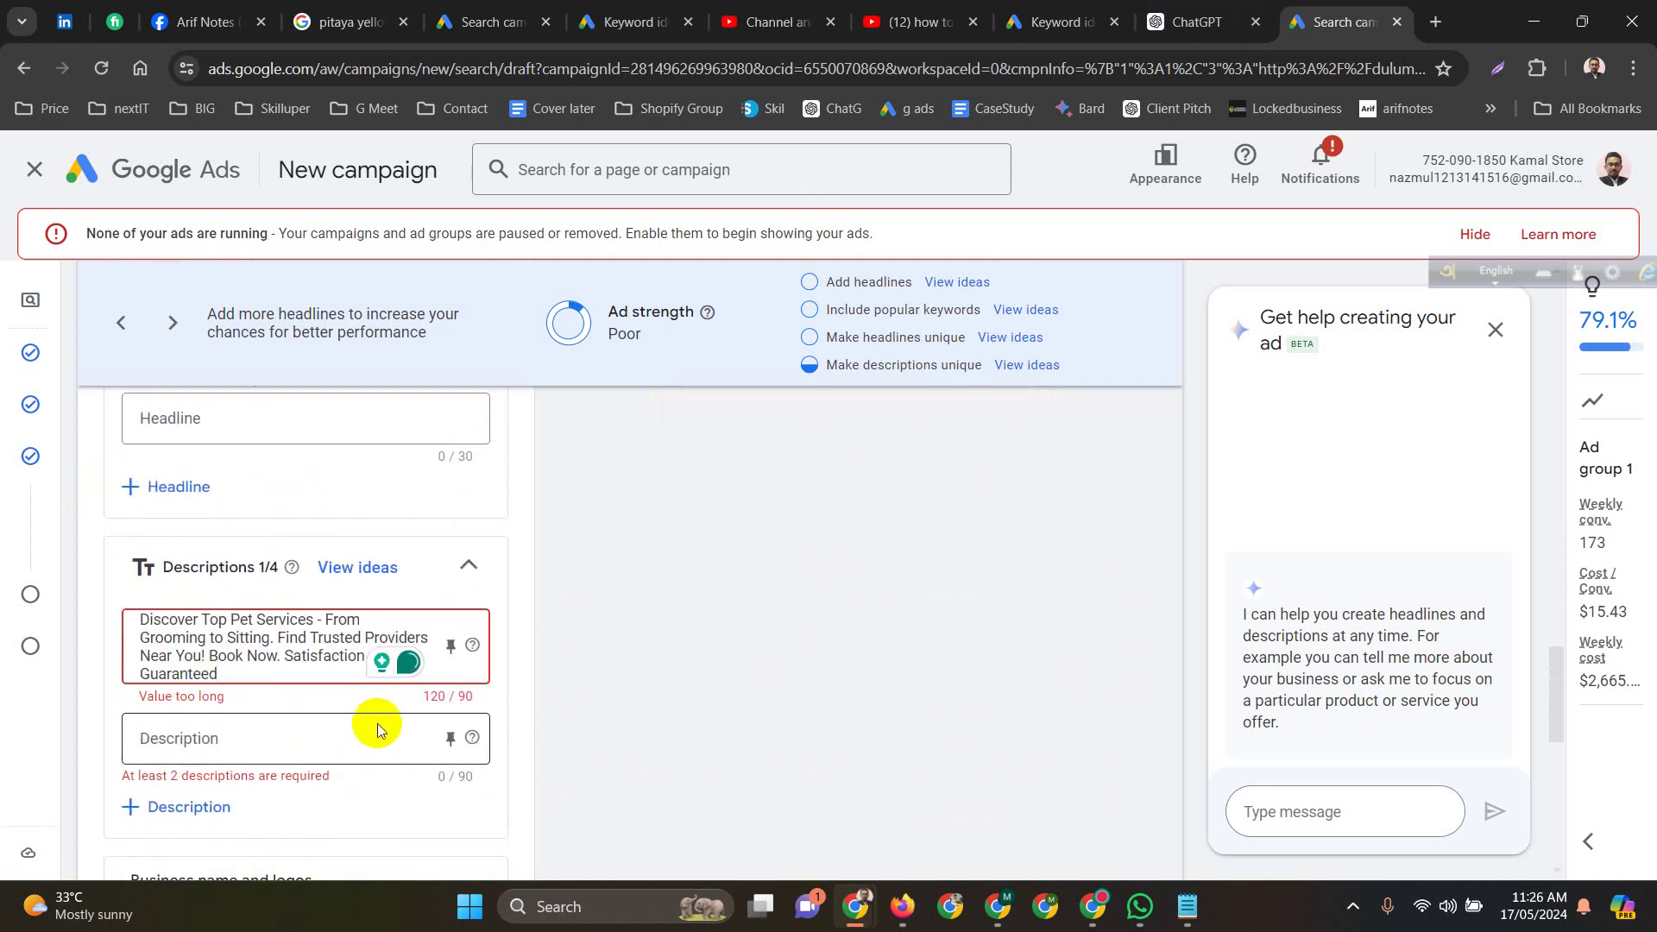
pyautogui.click(294, 657)
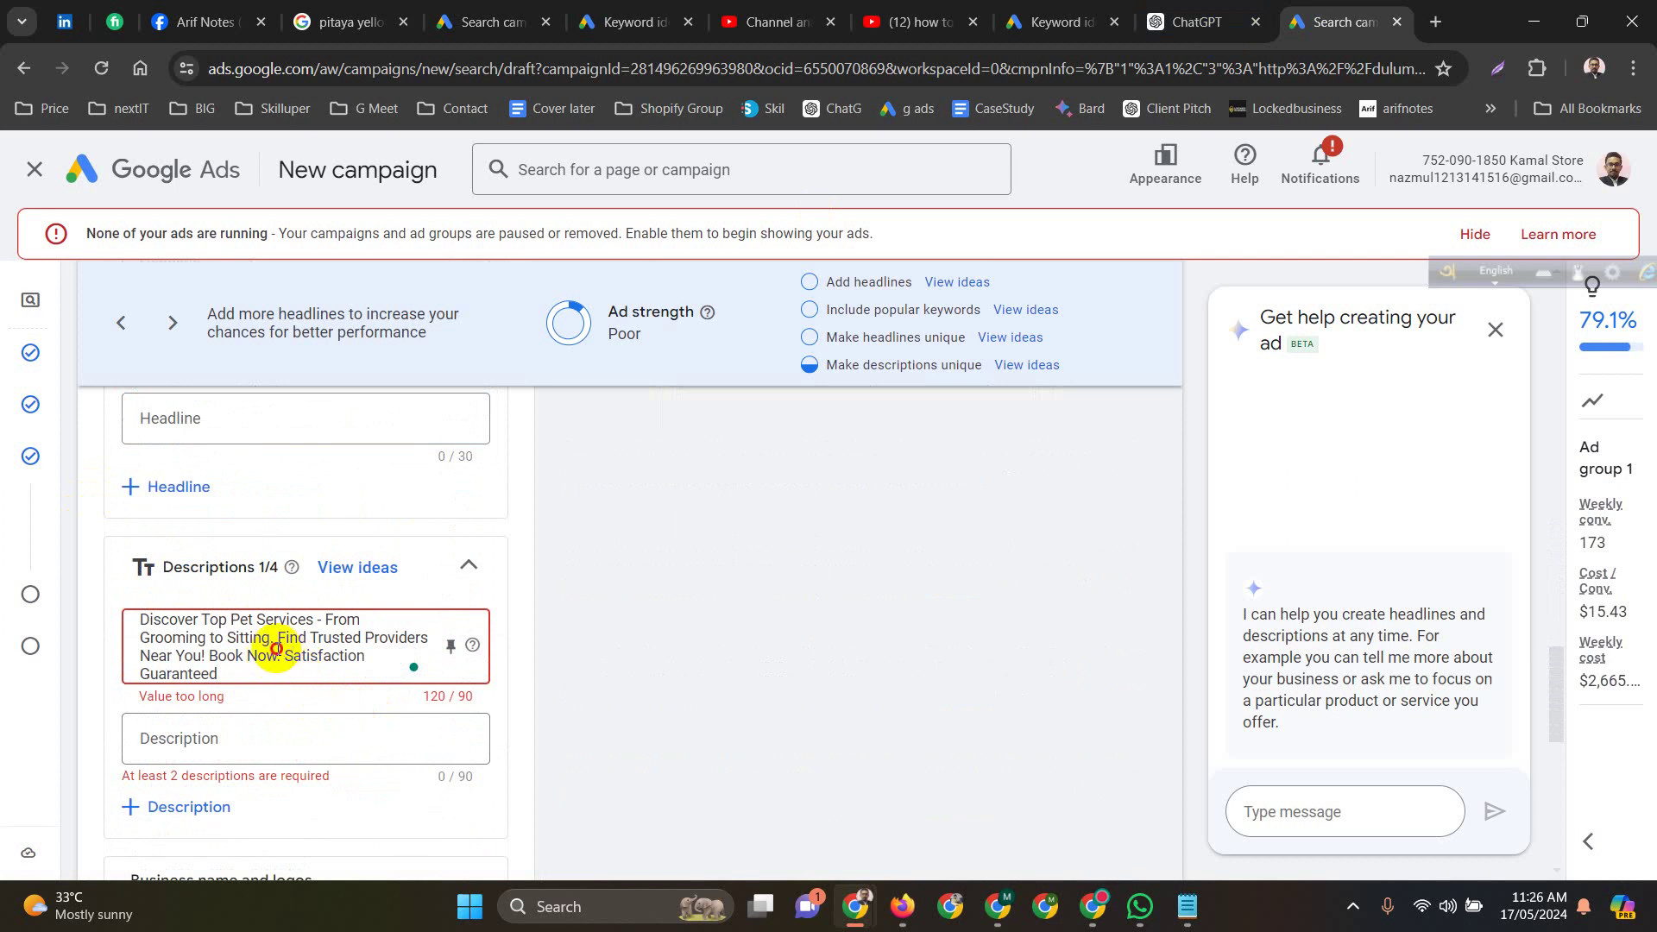
# Move "Find Trusted Providers Near You! Book Now. Satisfaction Guaranteed" from the first ad description into the second description.
pyautogui.moveTo(283, 654)
pyautogui.mouseDown()
pyautogui.moveTo(283, 626)
pyautogui.moveTo(297, 670)
pyautogui.mouseUp()
pyautogui.hotkey('ctrl', 'c')
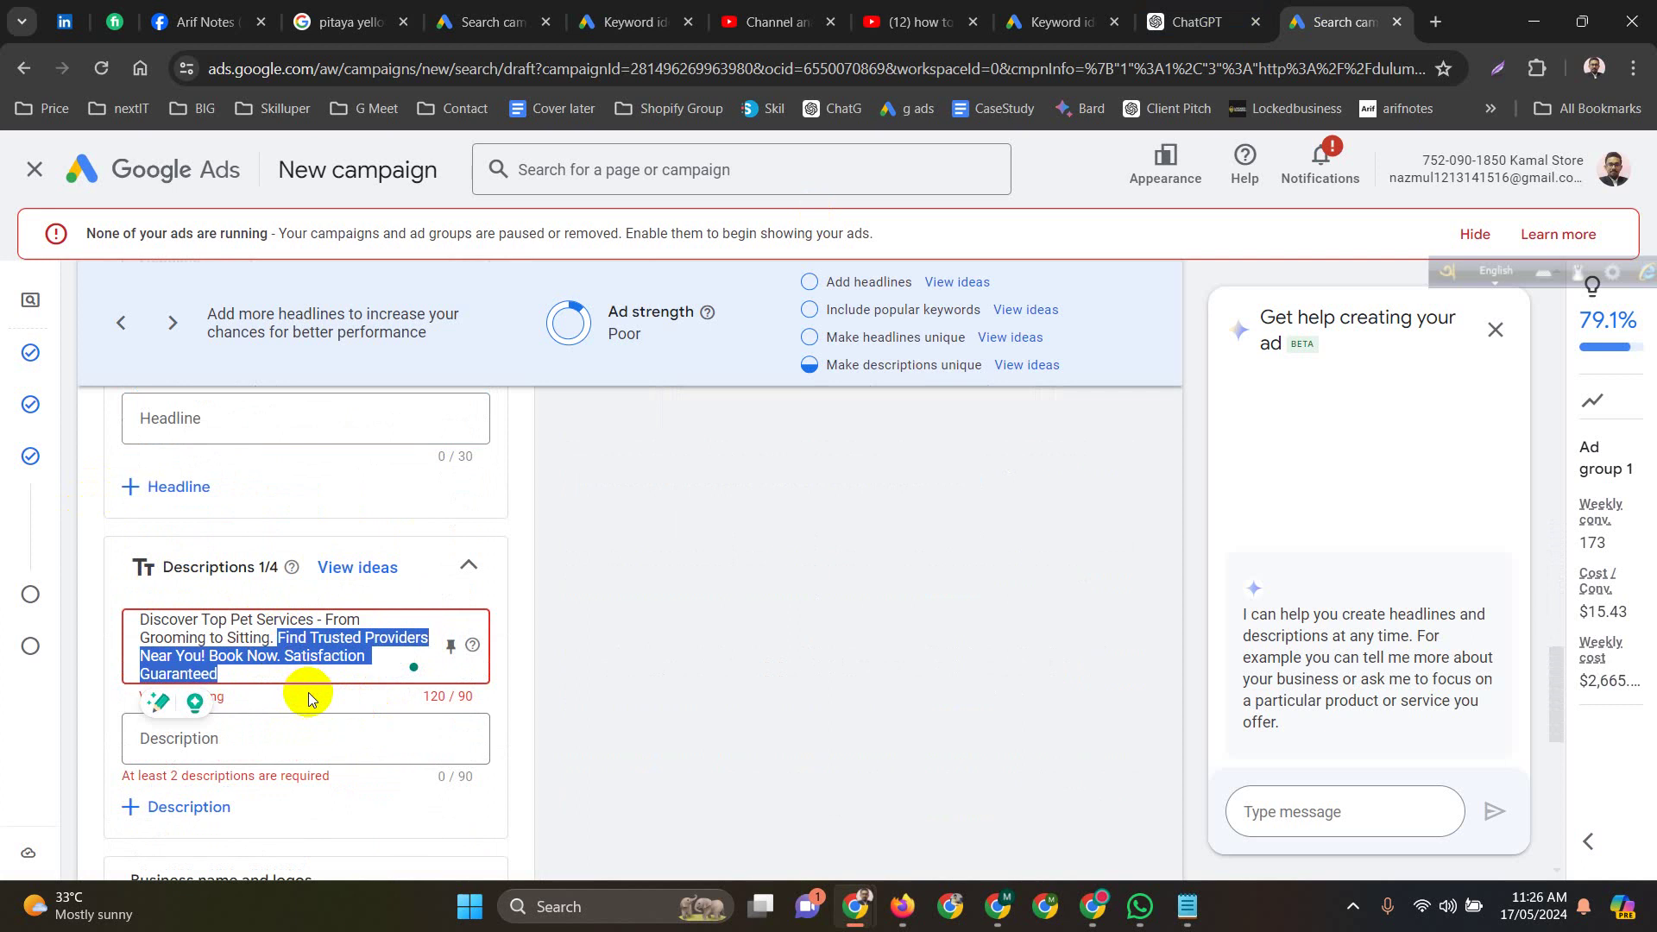
pyautogui.press('BackSpace')
pyautogui.click(265, 714)
pyautogui.hotkey('ctrl', 'v')
pyautogui.scroll(-1, 273, 717)
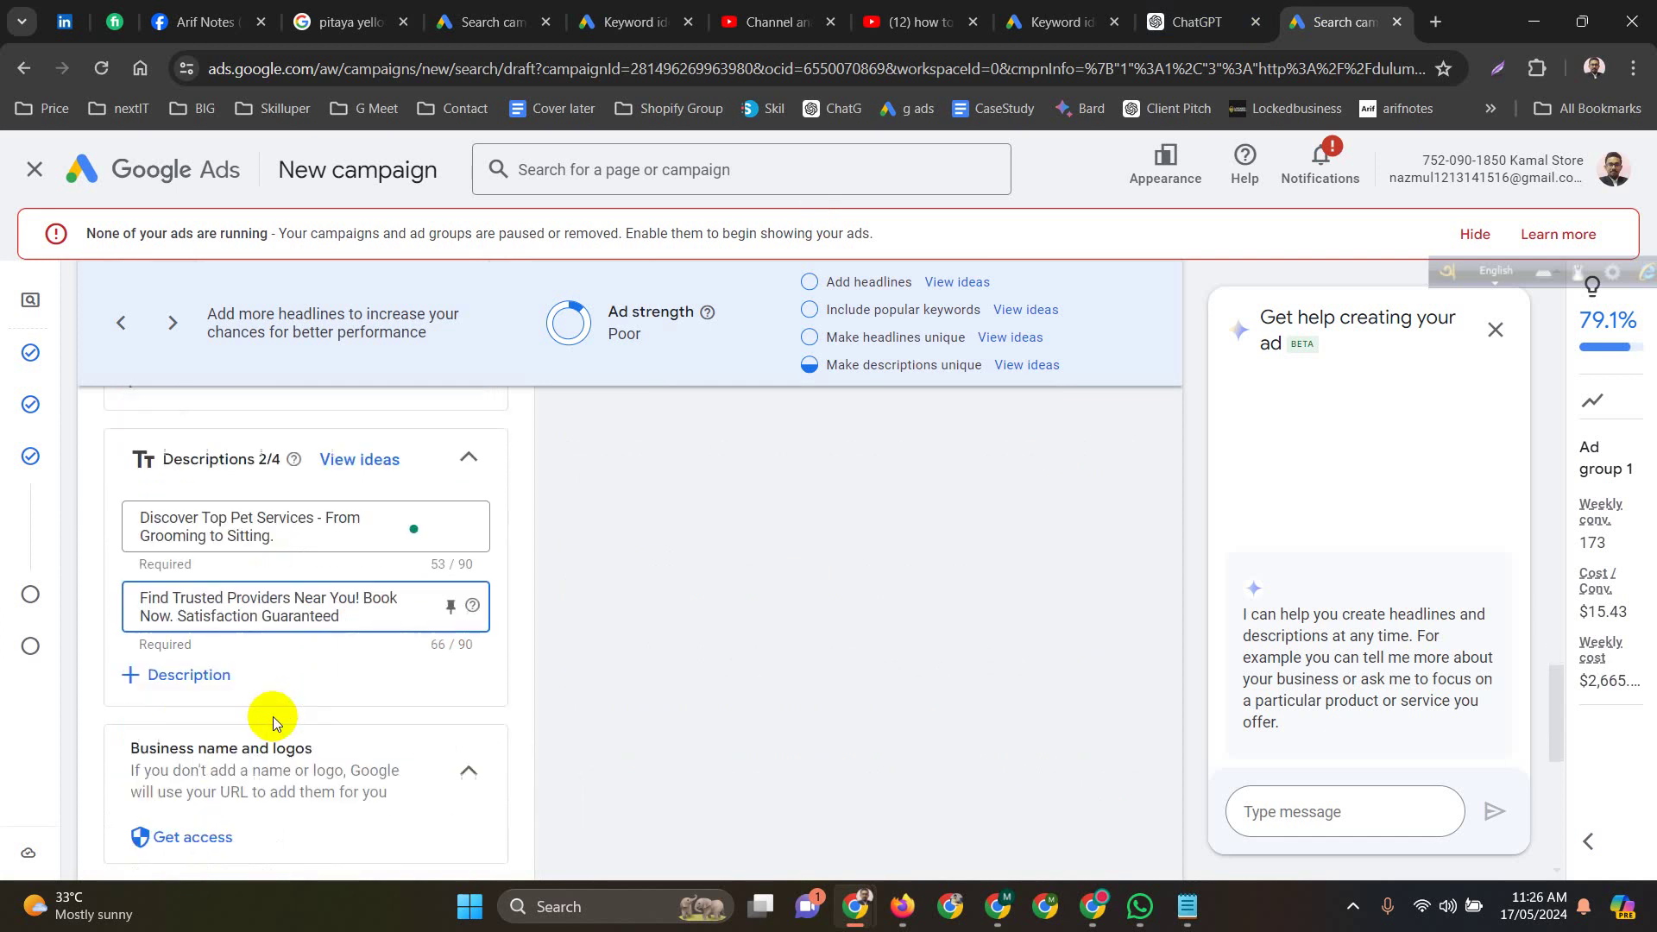
# Replace the first ad headline with ChatGPT's first suggestion, "Unleash Quality Pet Care Services!".
pyautogui.scroll(4, 273, 717)
pyautogui.scroll(4, 273, 717)
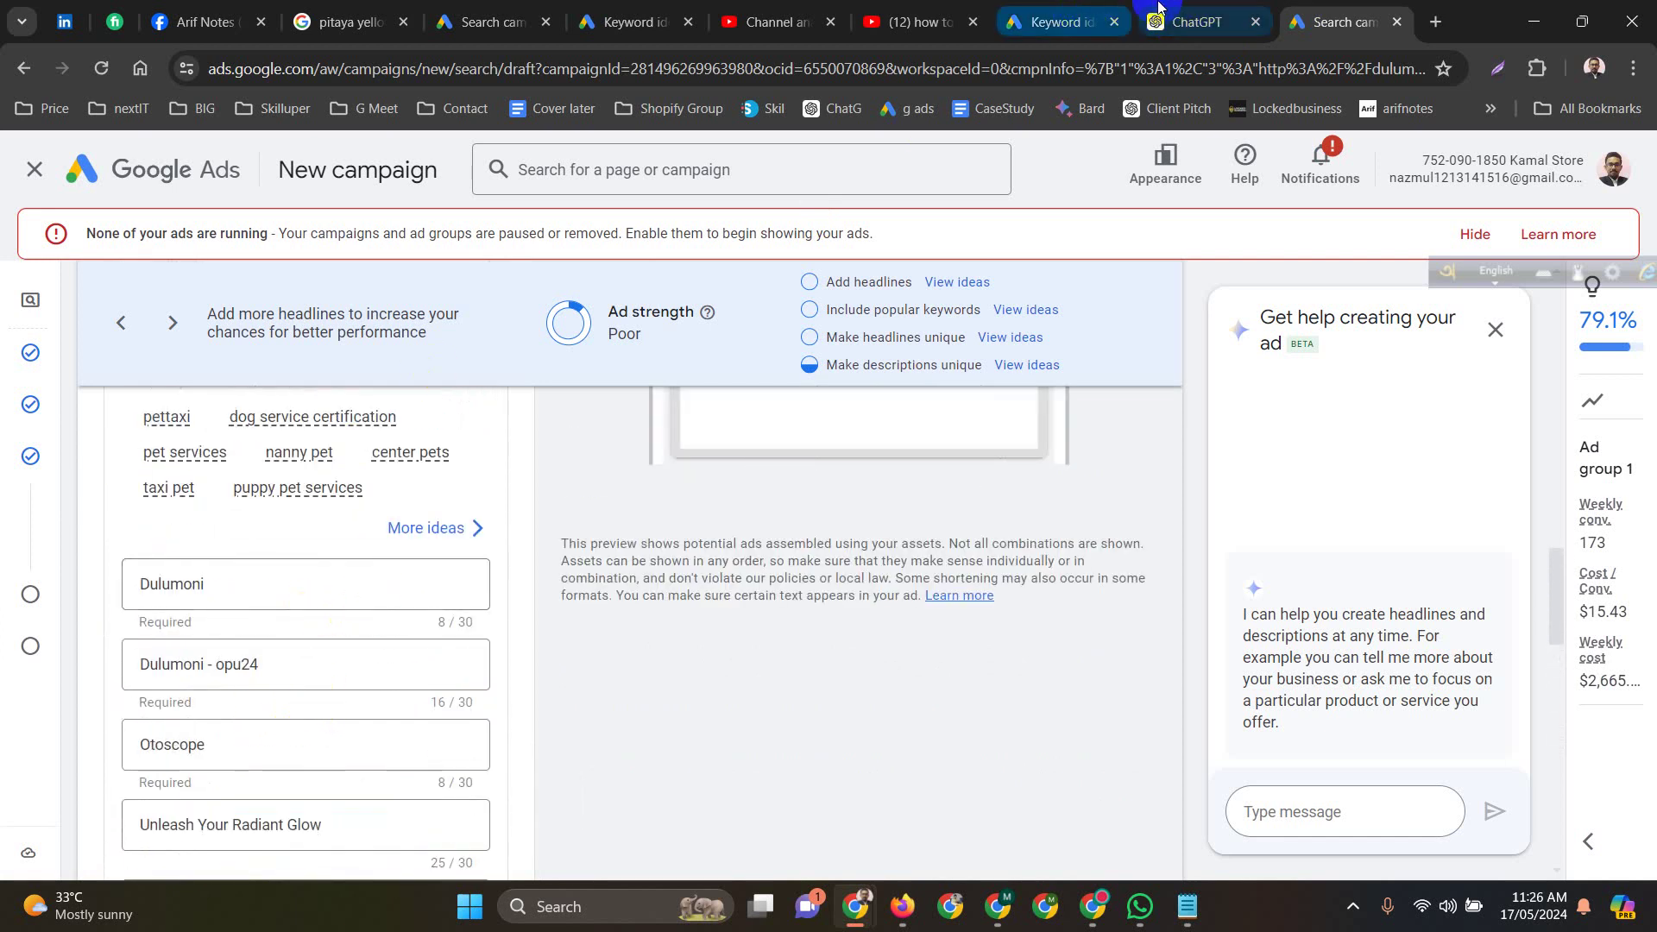
pyautogui.click(1199, 22)
pyautogui.tripleClick(713, 511)
pyautogui.hotkey('ctrl', 'c')
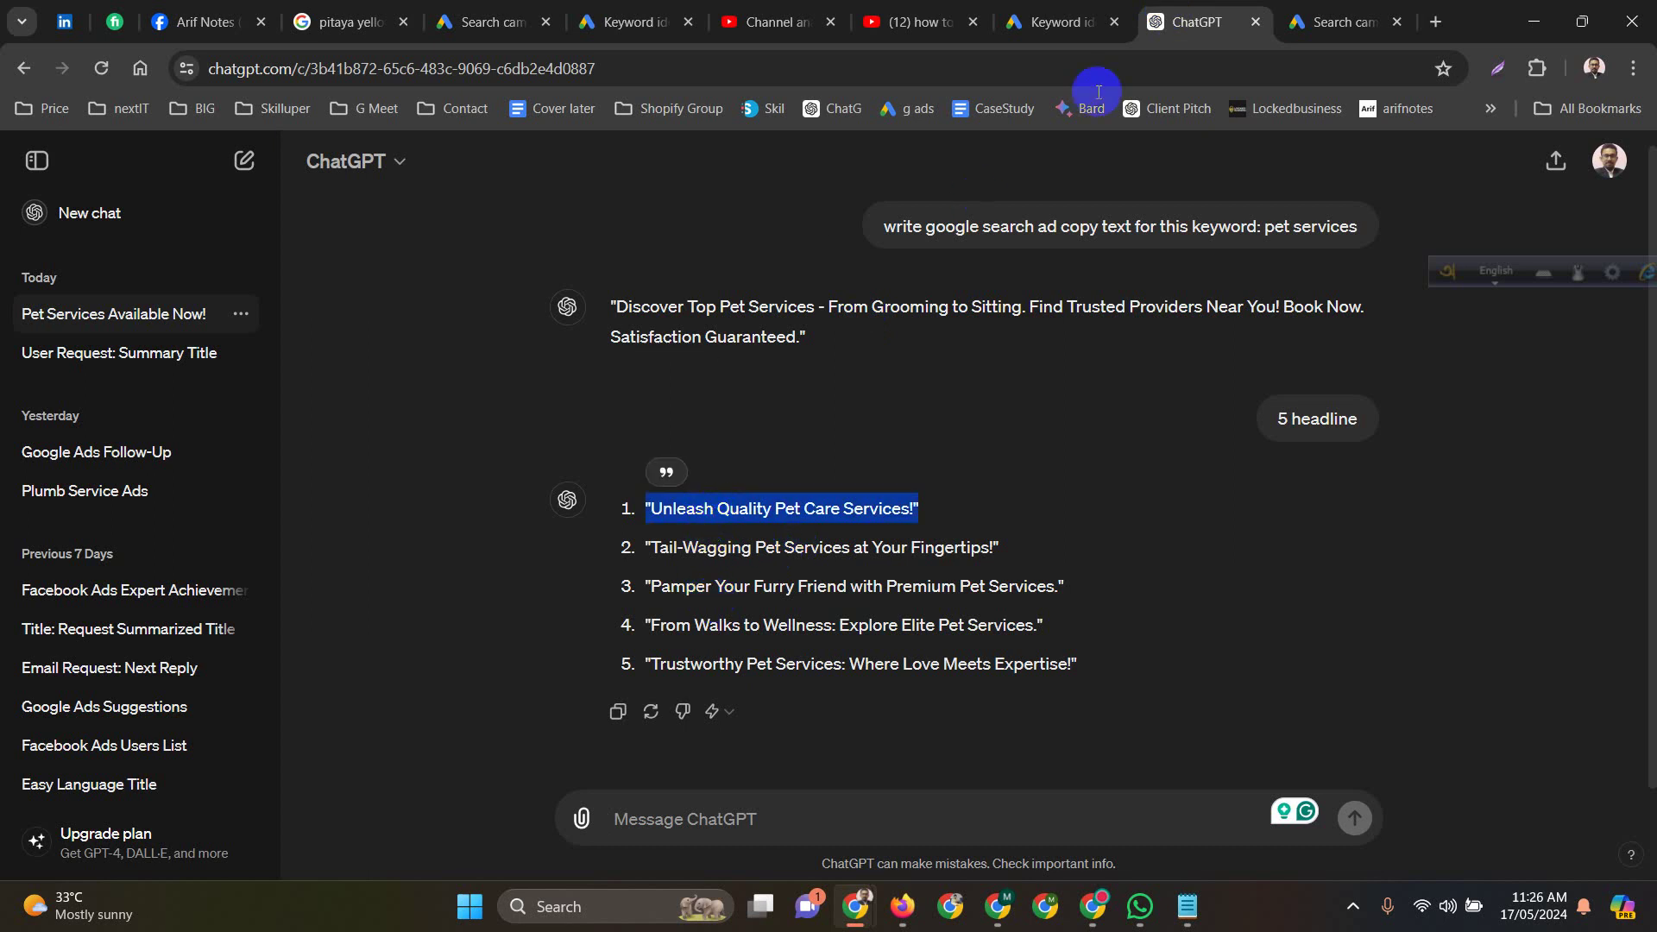
pyautogui.click(1345, 22)
pyautogui.click(329, 581)
pyautogui.hotkey('ctrl', 'a')
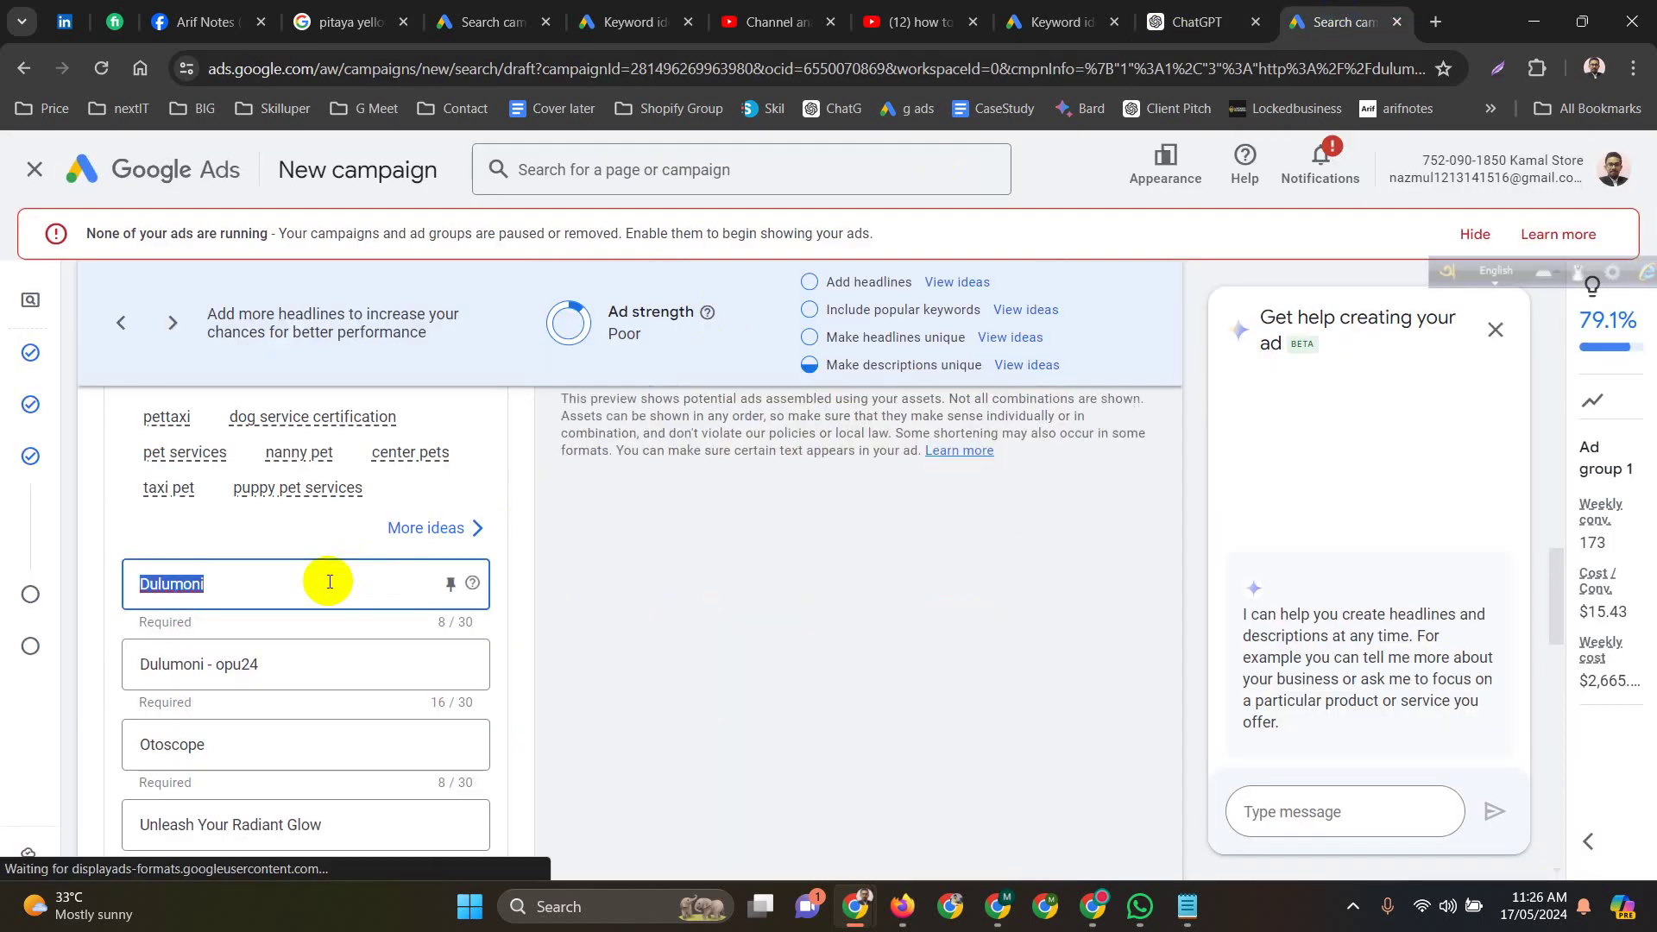
pyautogui.hotkey('ctrl', 'v')
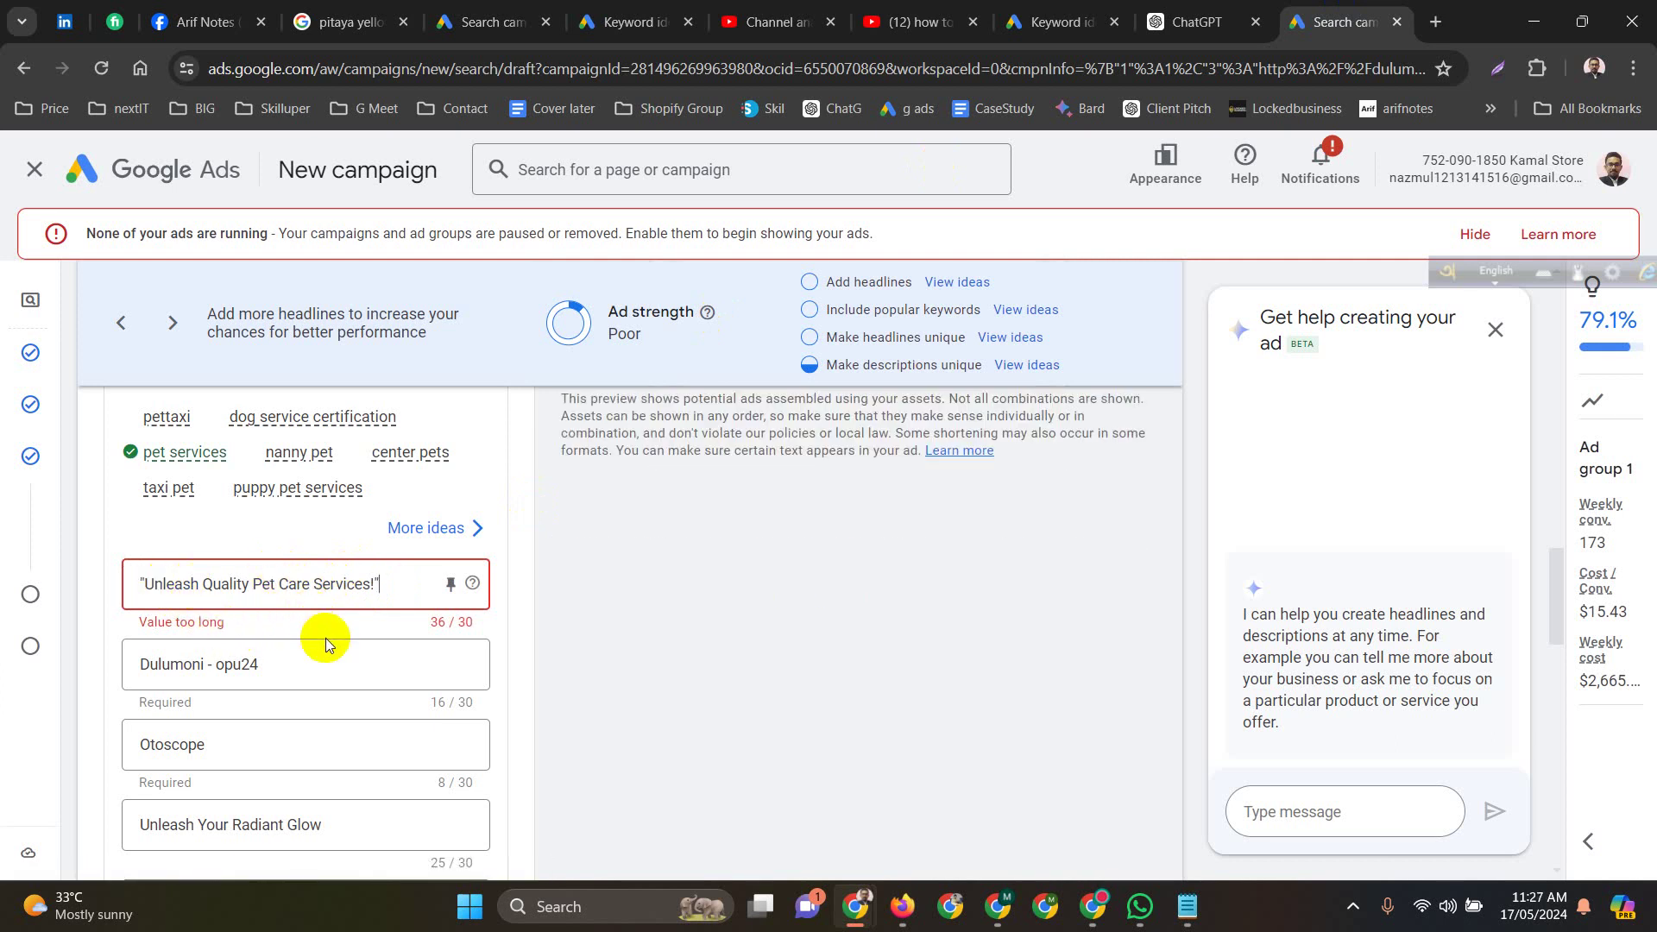
# Shorten the first headline to "Quality Pet Care Services", without quotation marks or the exclamation mark.
pyautogui.press('BackSpace')
pyautogui.press('BackSpace')
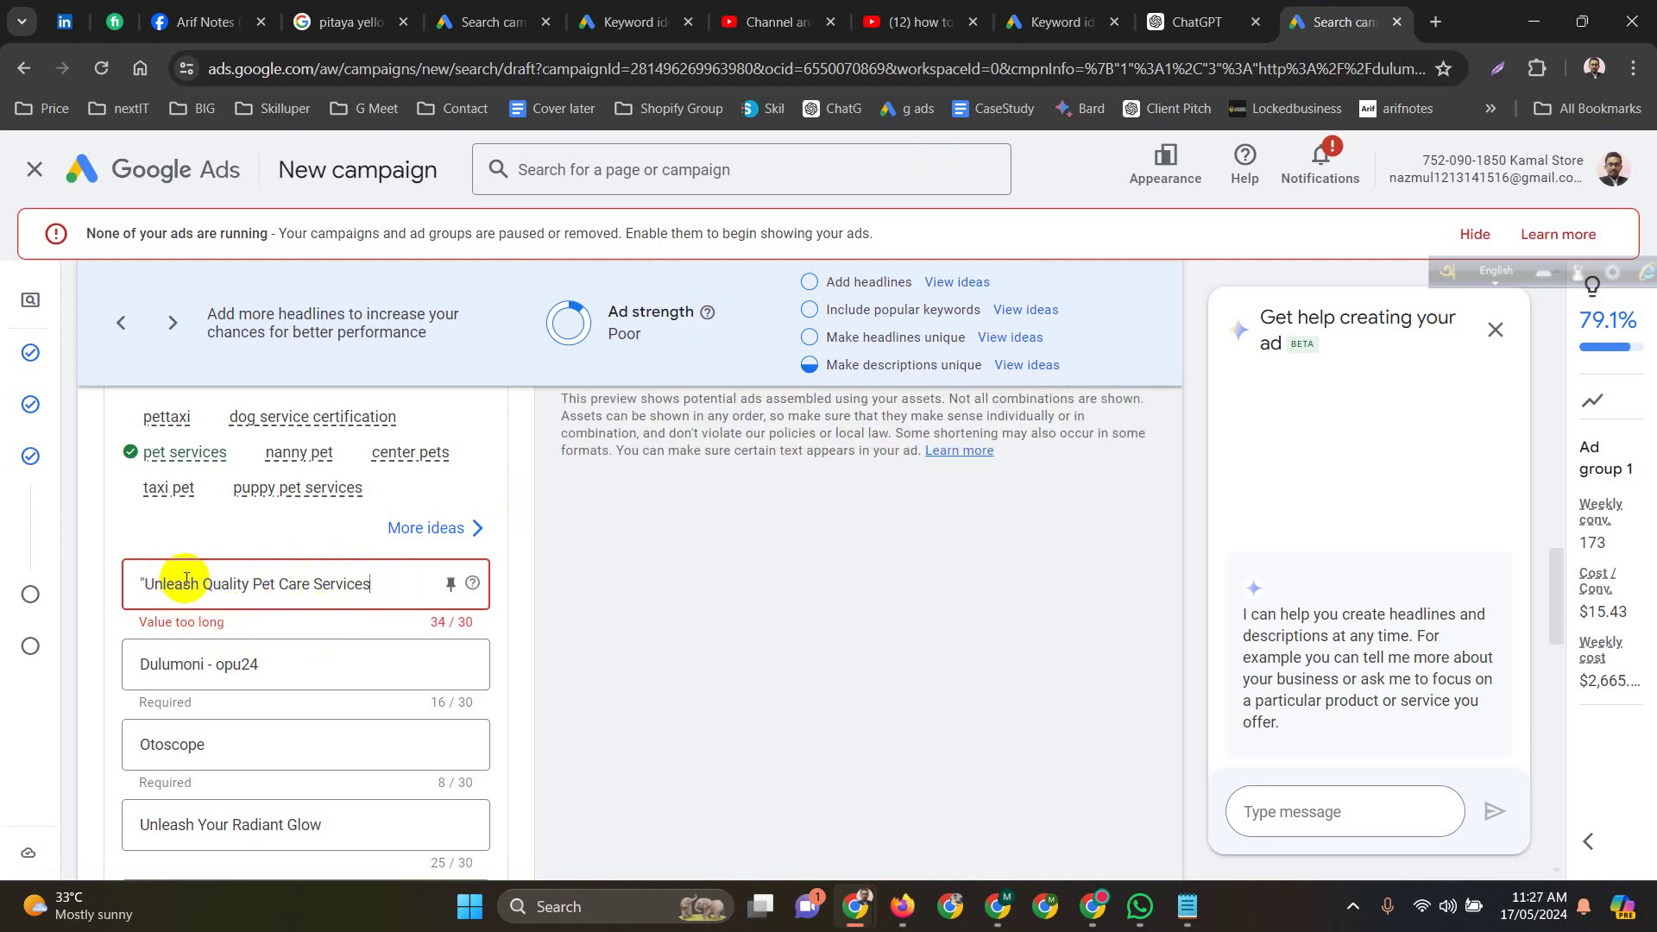
pyautogui.click(143, 583)
pyautogui.press('BackSpace')
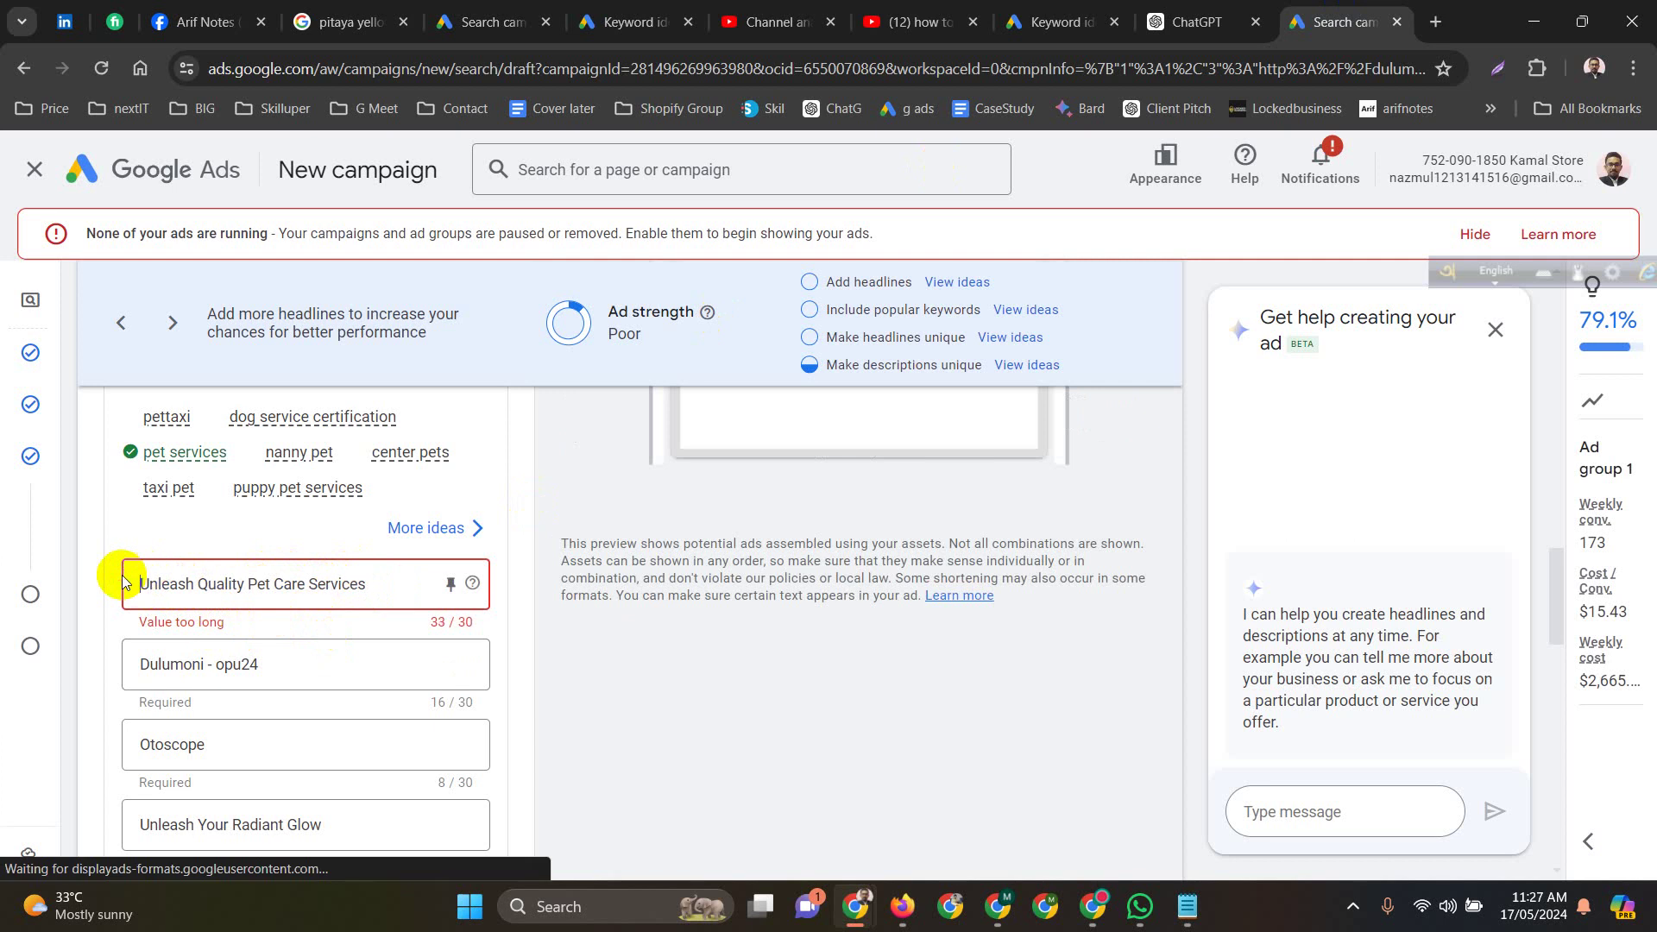
pyautogui.doubleClick(173, 583)
pyautogui.press('BackSpace')
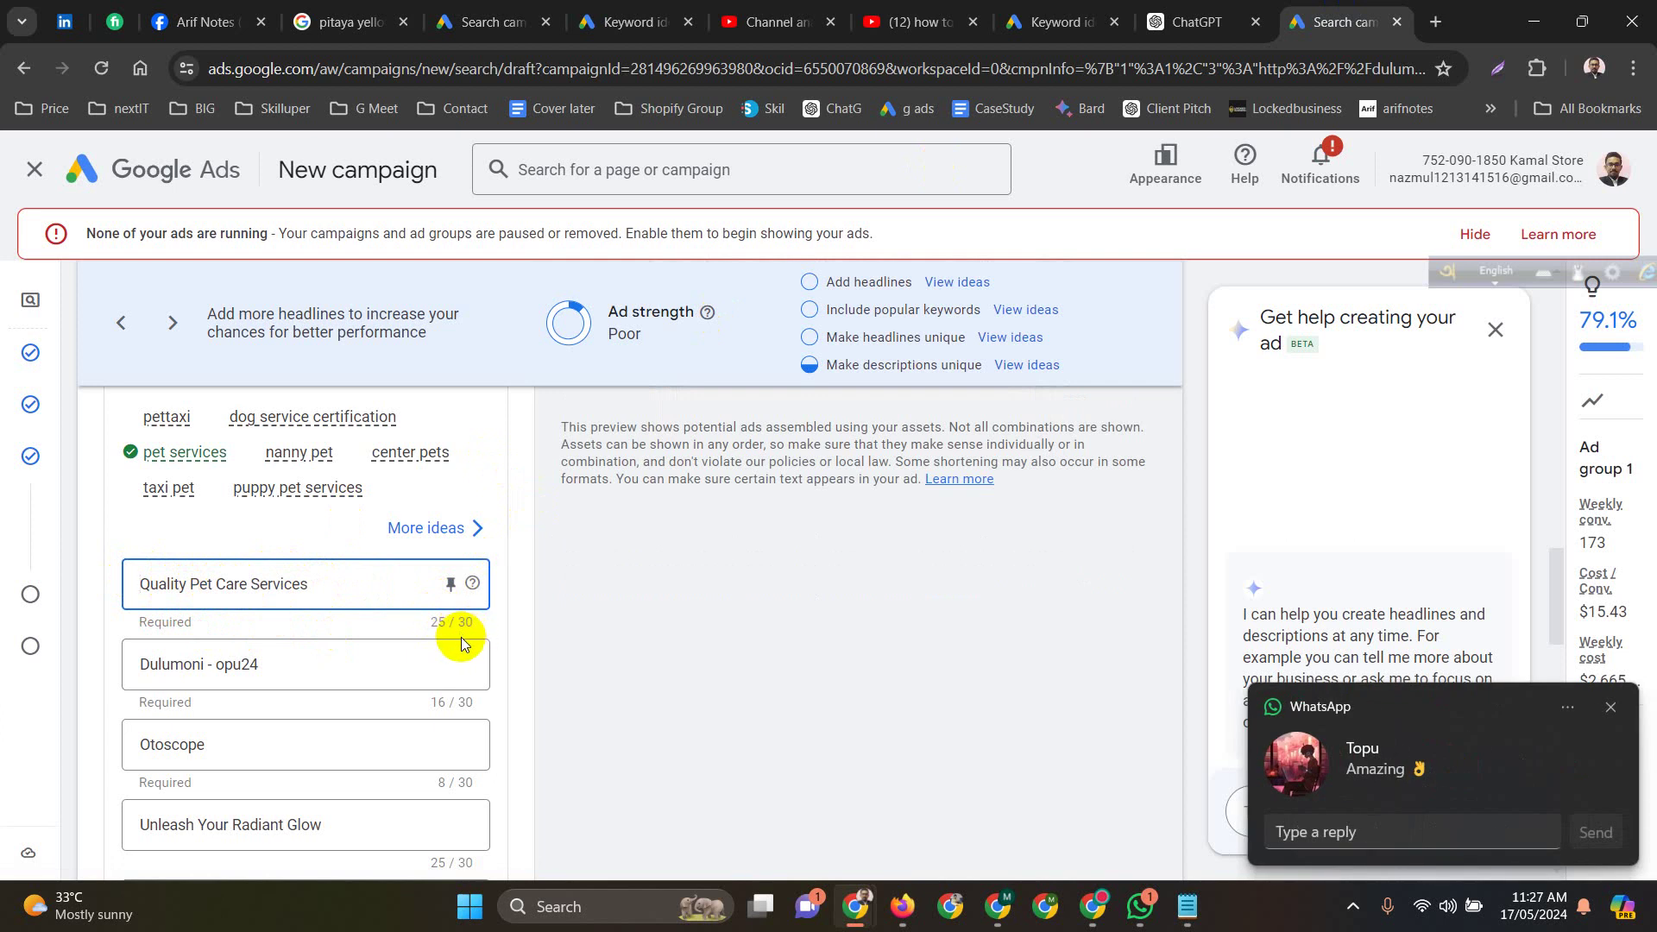
# Replace the second ad headline with ChatGPT's second suggestion, shortened to "Tail-Wagging Pet Services".
pyautogui.click(1226, 7)
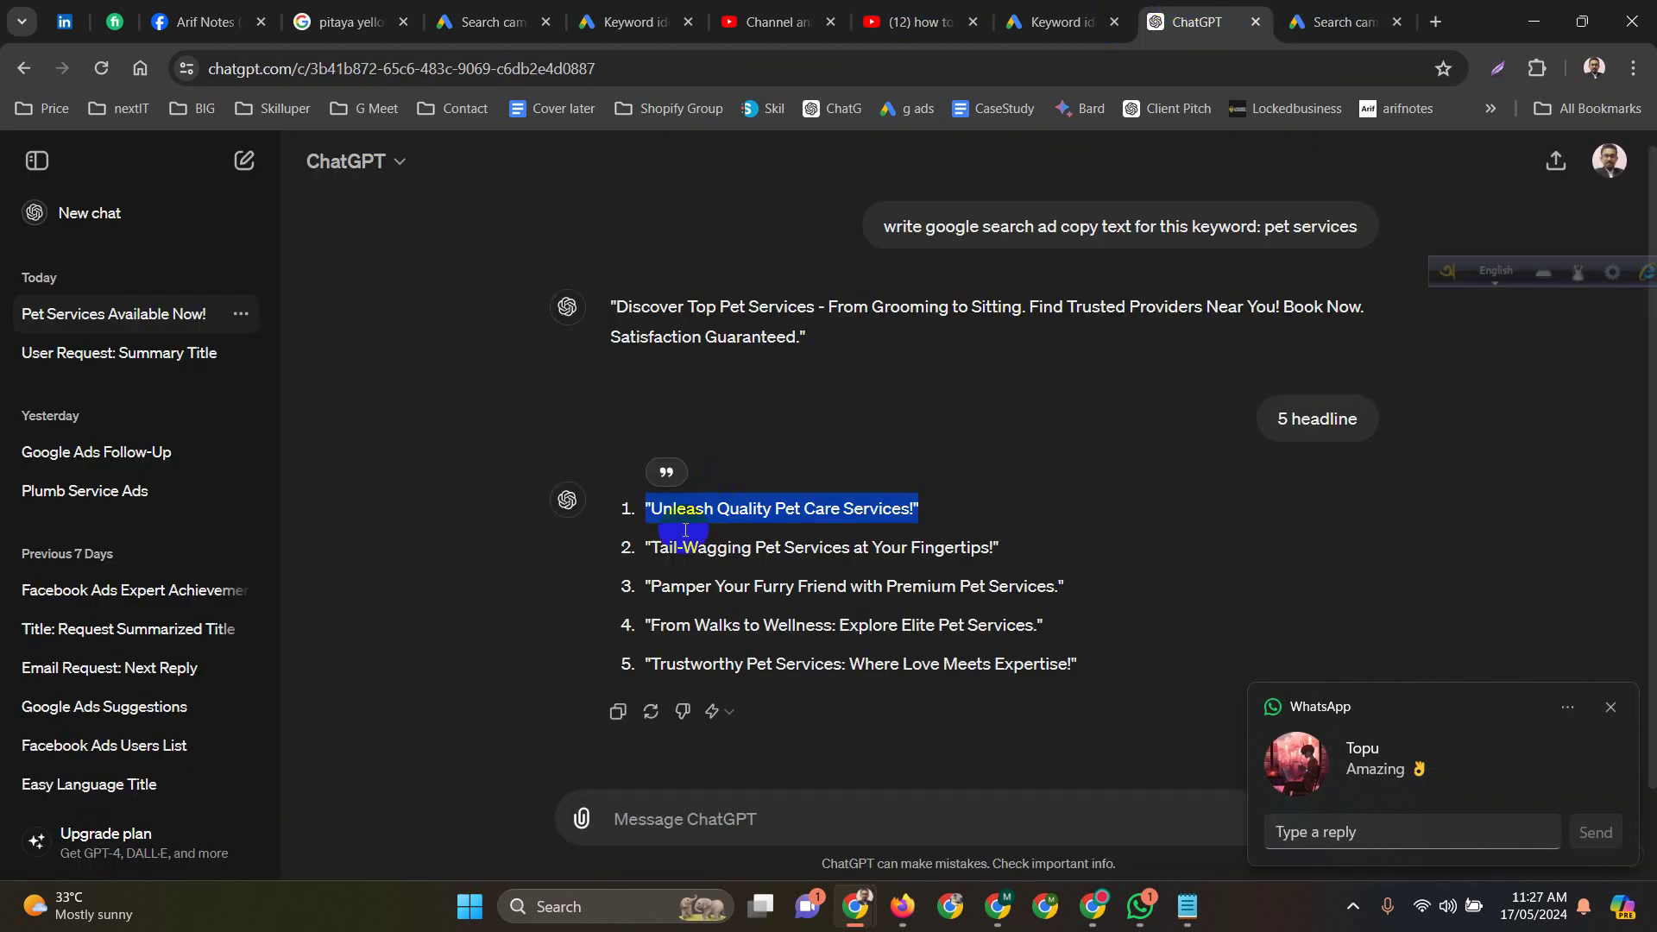
pyautogui.moveTo(656, 550); pyautogui.dragTo(978, 562)
pyautogui.hotkey('ctrl', 'c')
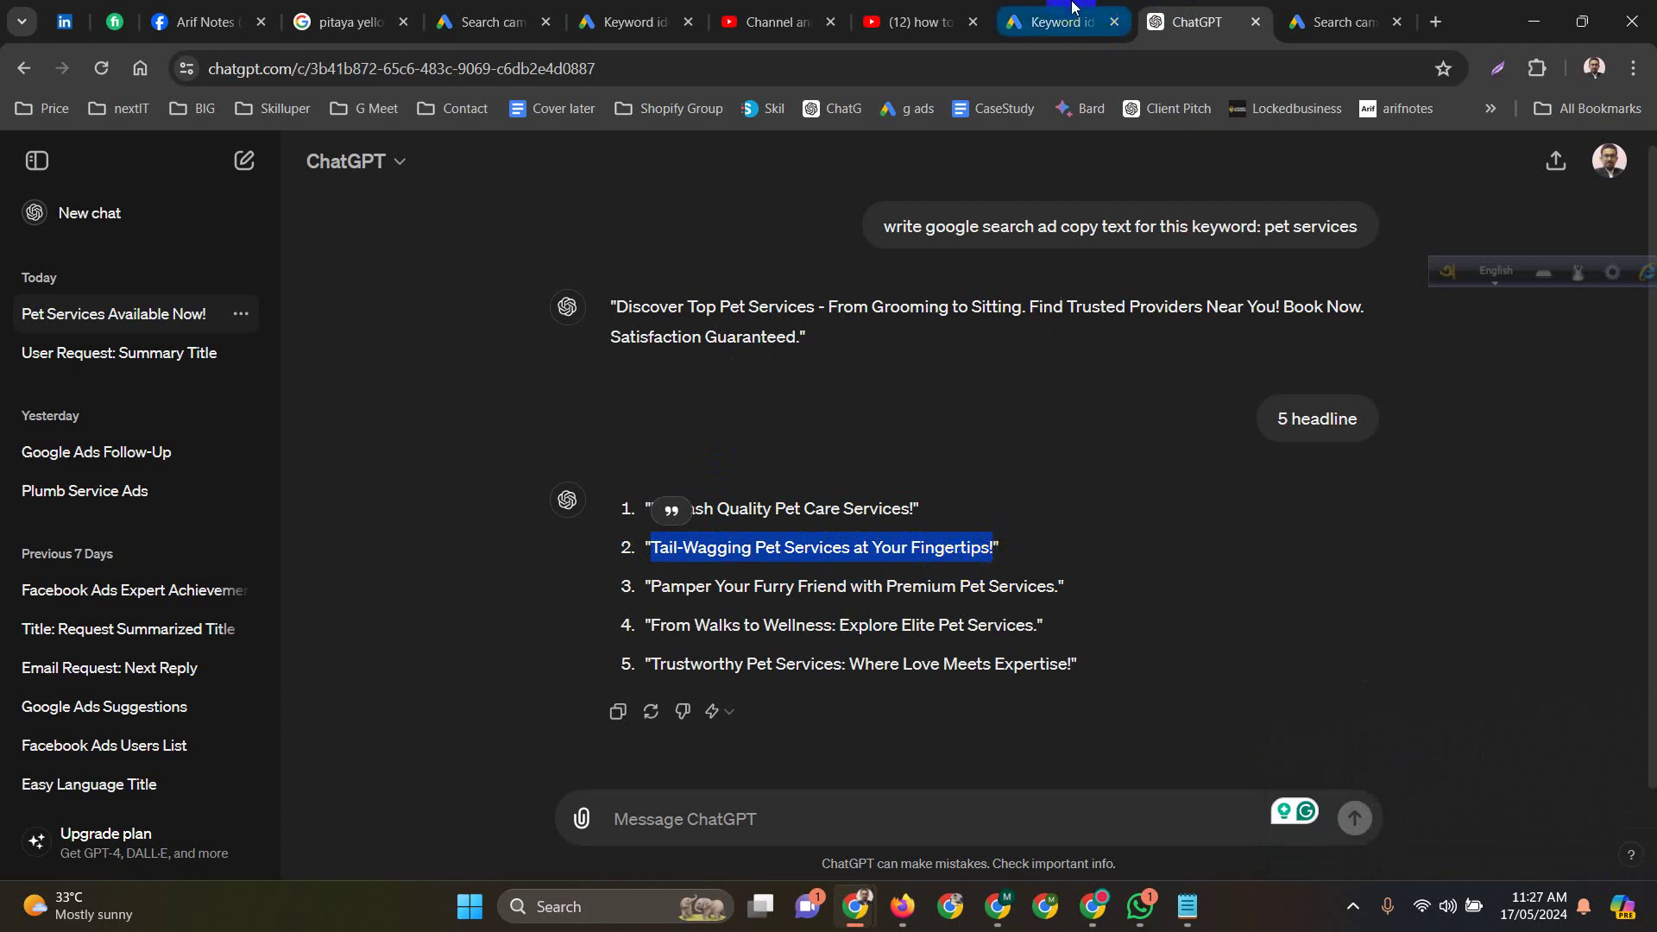
pyautogui.click(1342, 21)
pyautogui.moveTo(304, 663); pyautogui.dragTo(117, 661)
pyautogui.hotkey('ctrl', 'v')
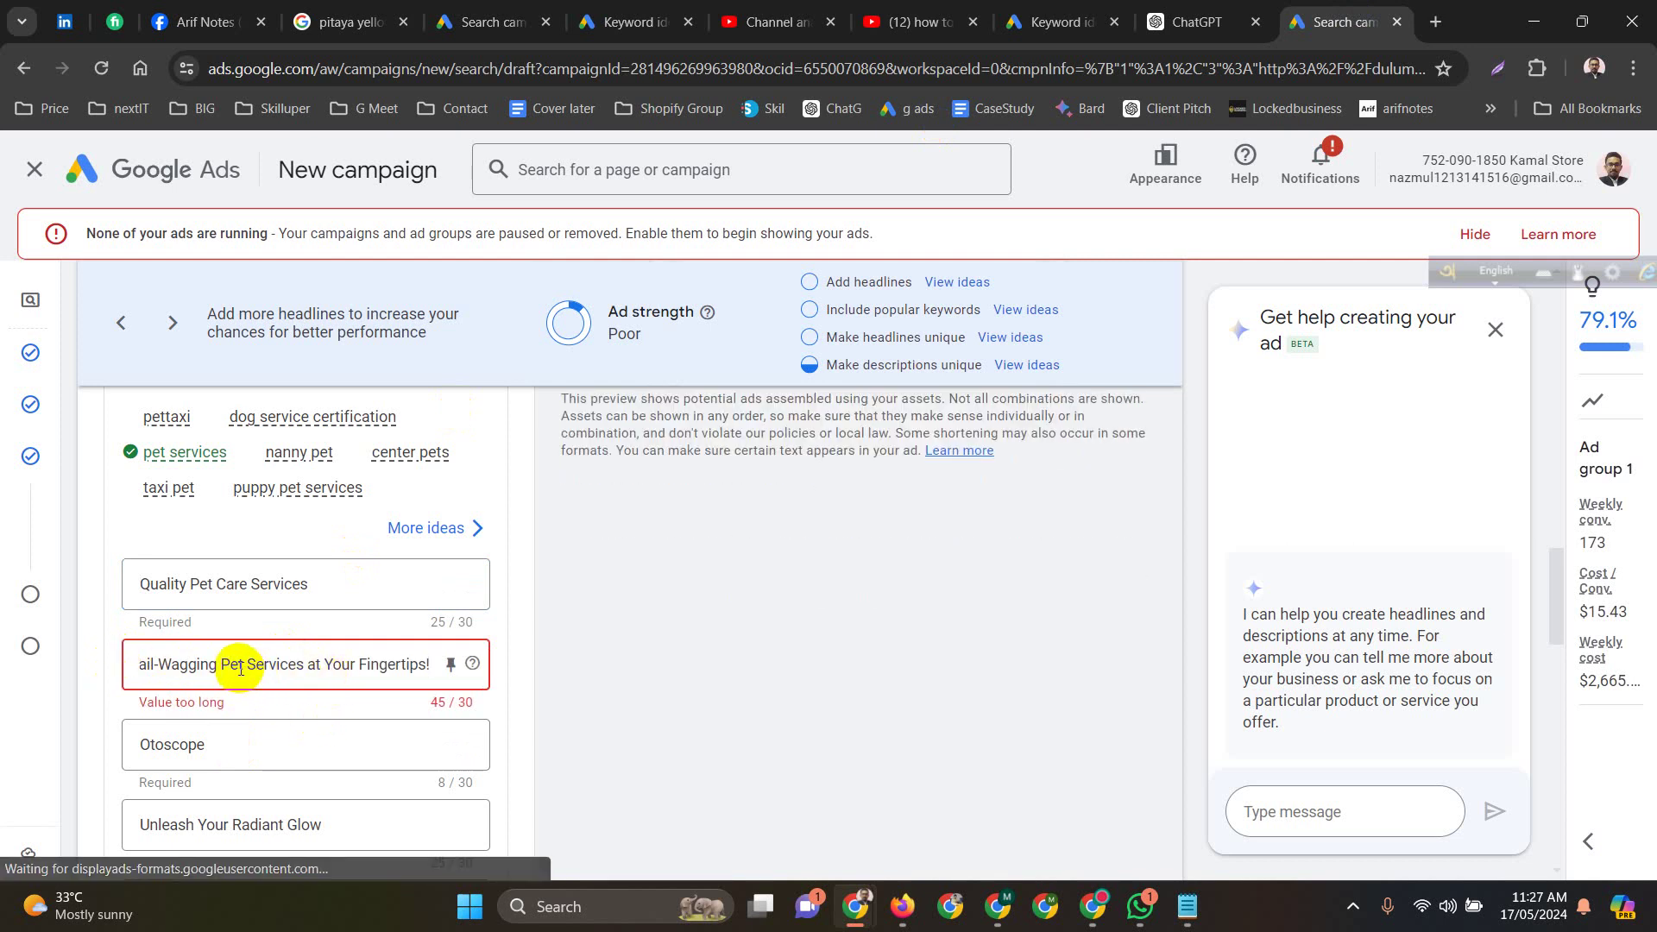
pyautogui.doubleClick(315, 665)
pyautogui.moveTo(348, 667); pyautogui.dragTo(544, 699)
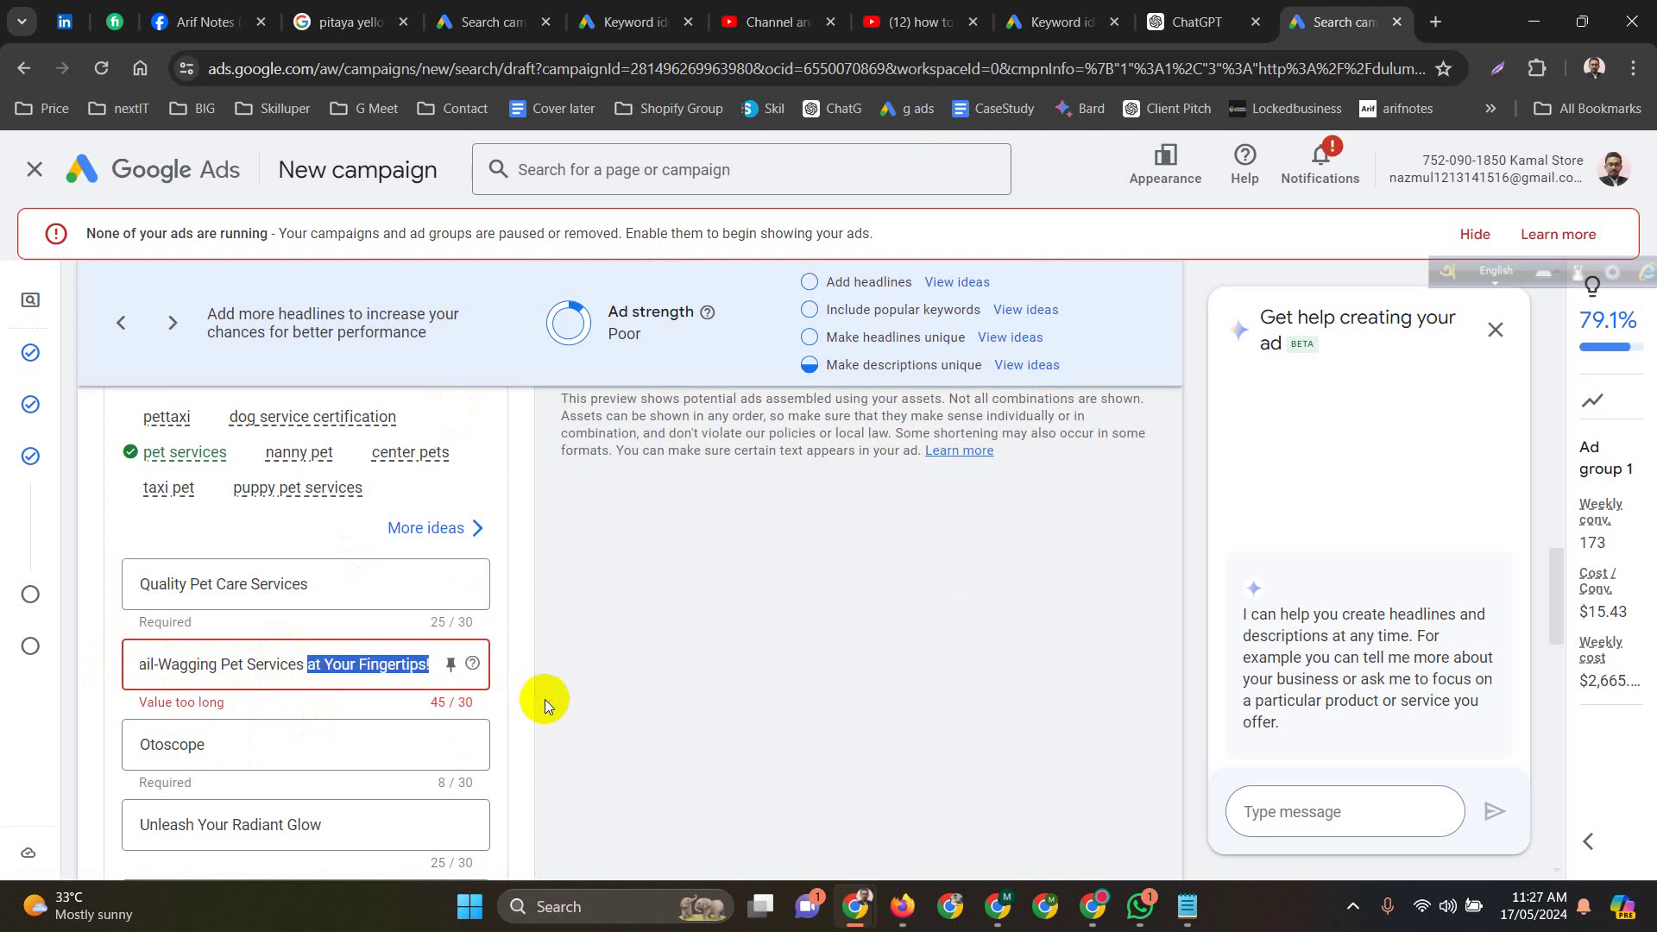
pyautogui.press('BackSpace')
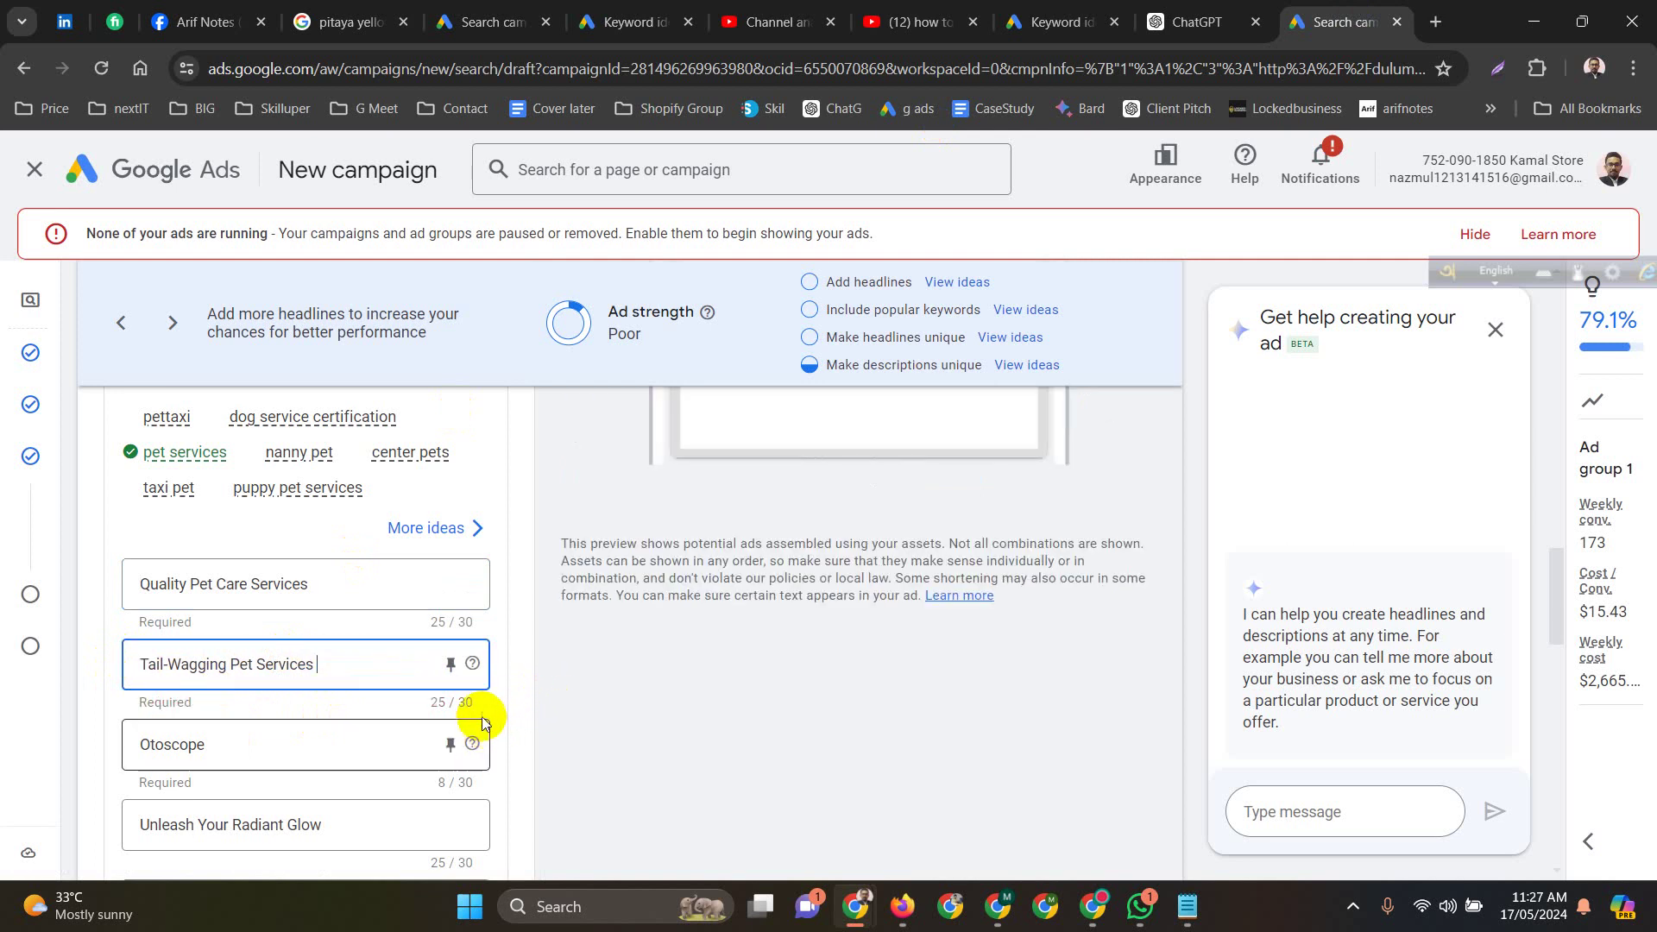
# Replace the third ad headline with "Explore Elite Pet Services." from ChatGPT's fourth suggestion.
pyautogui.click(1155, 9)
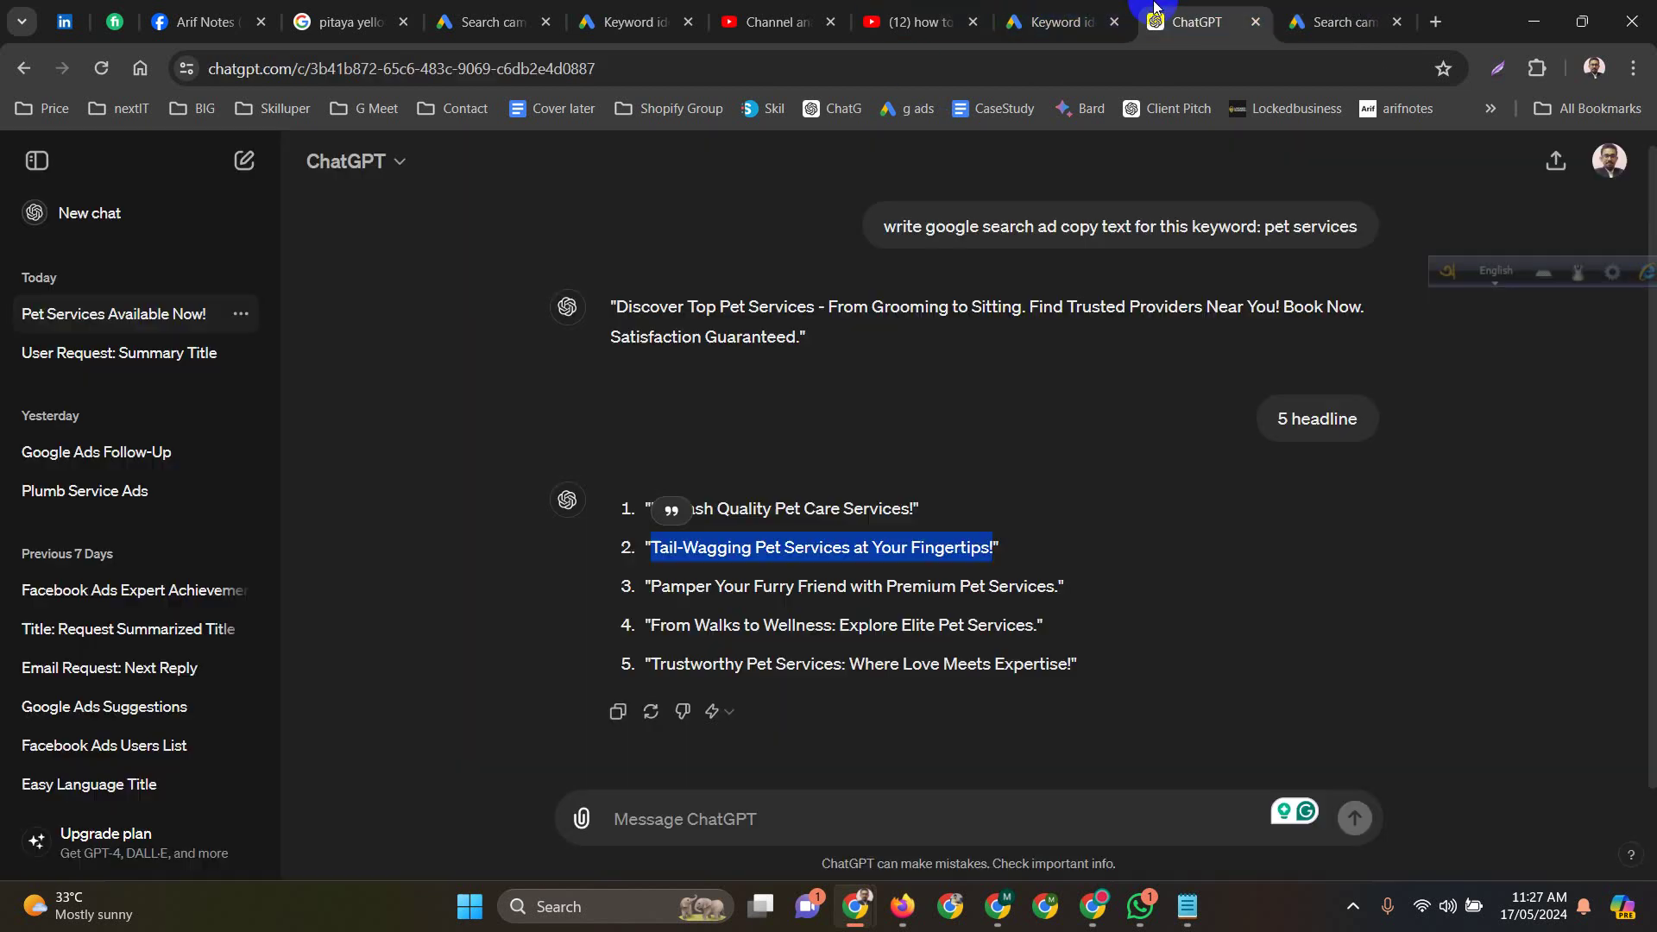
pyautogui.click(843, 625)
pyautogui.moveTo(843, 625); pyautogui.dragTo(1016, 629)
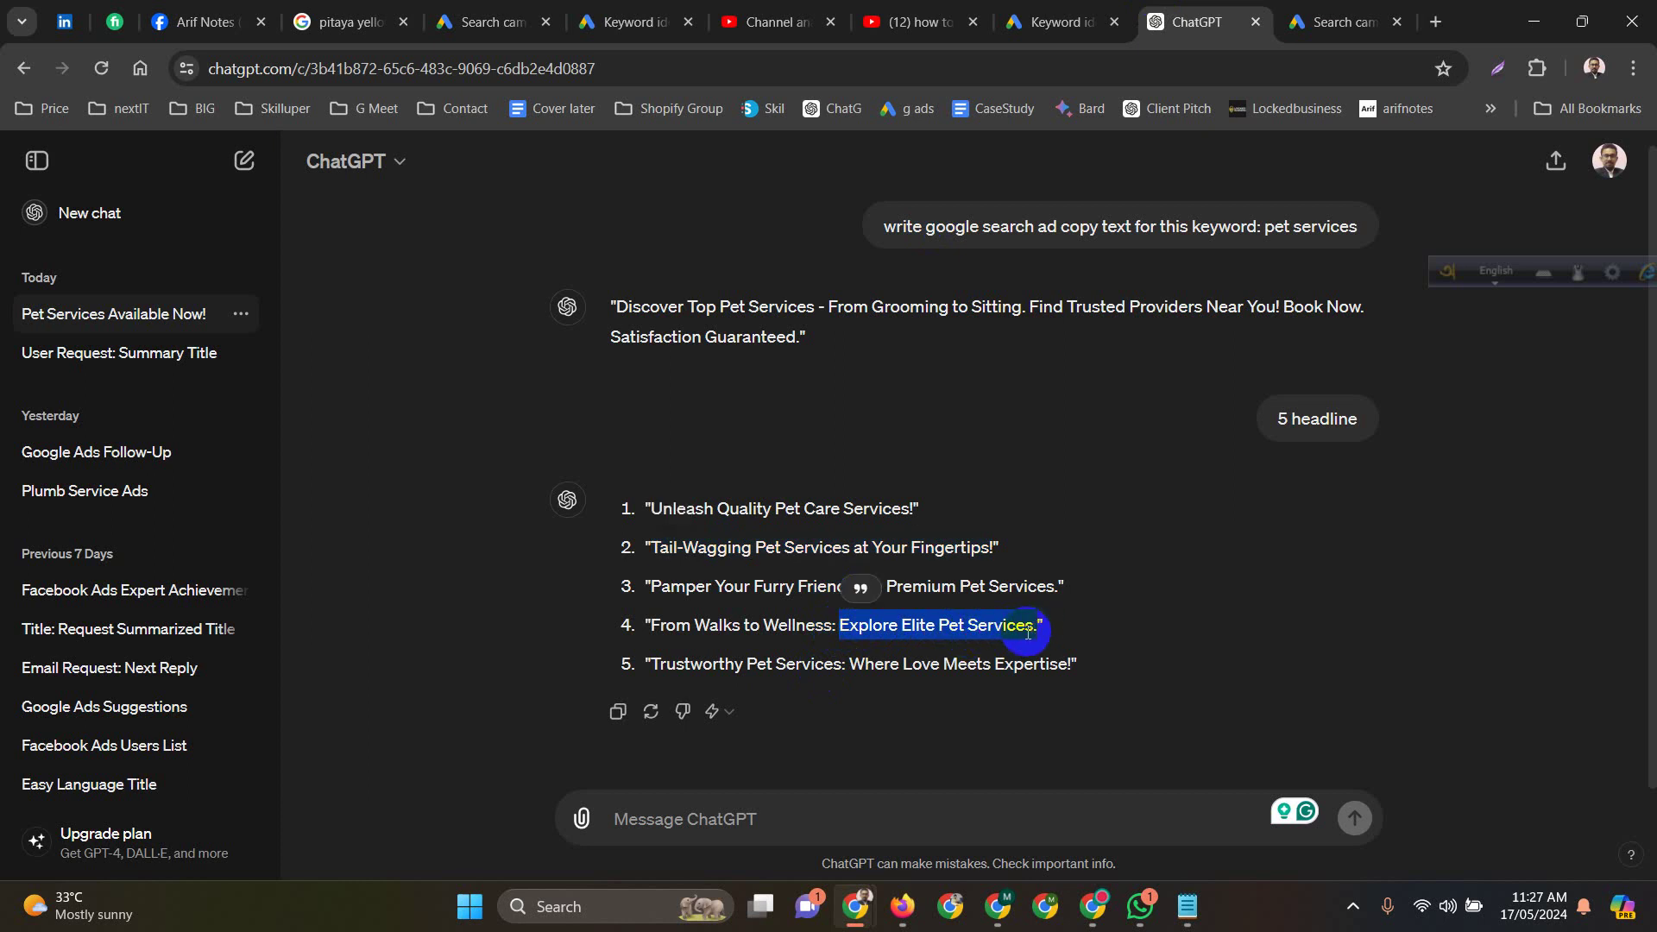
pyautogui.click(1345, 21)
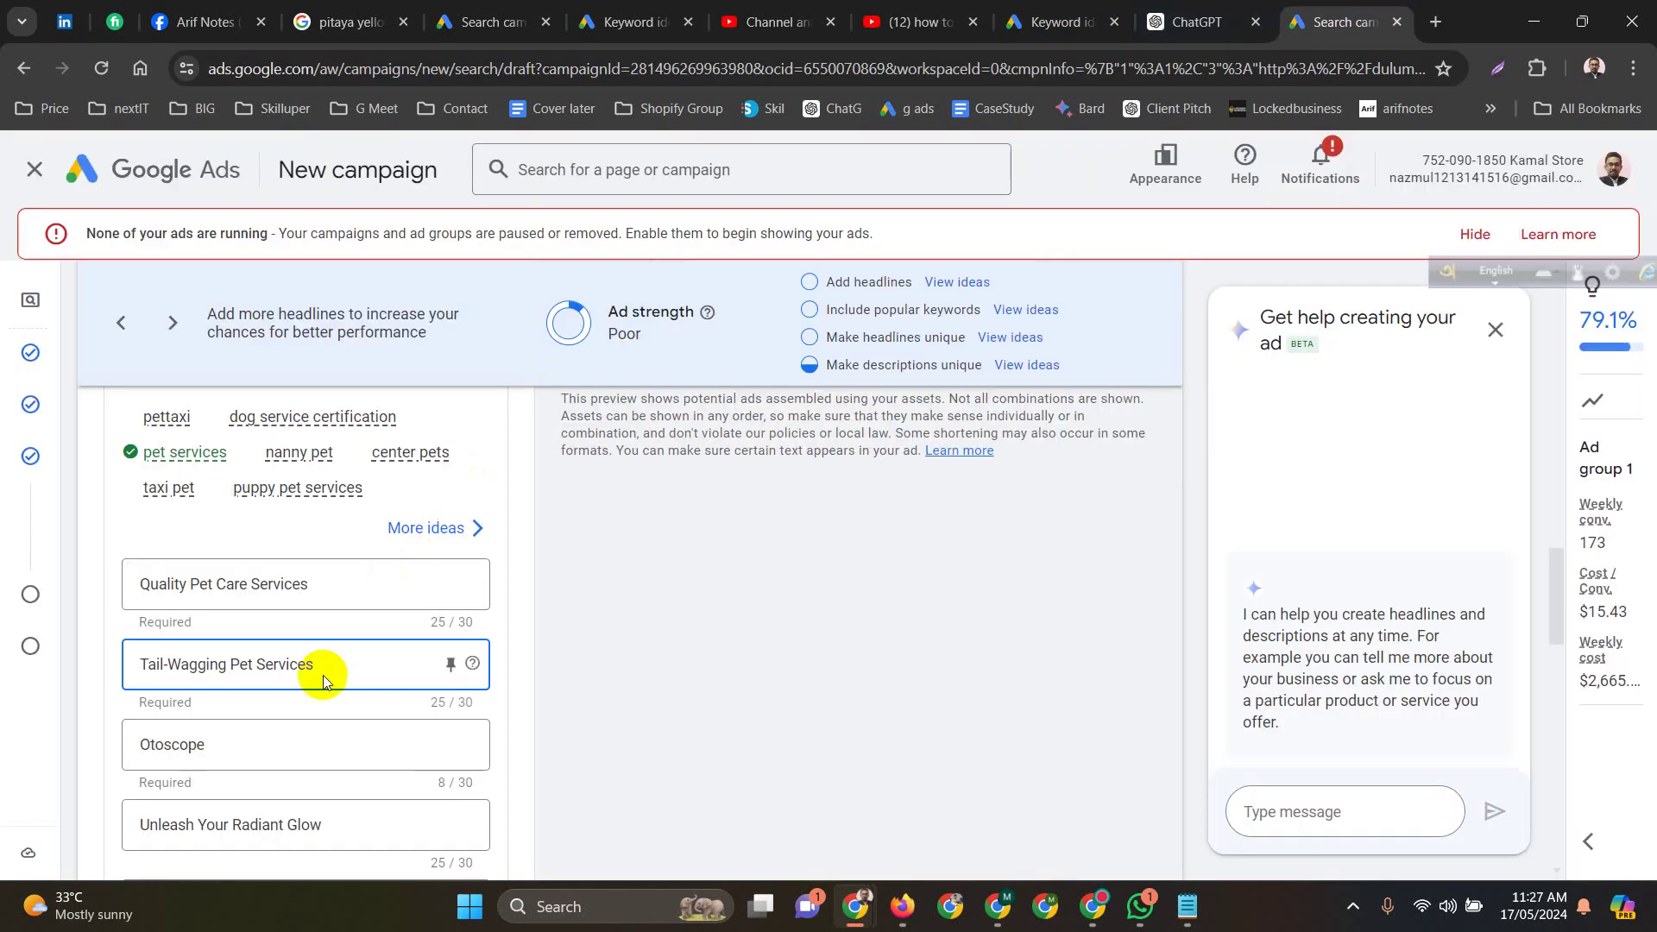
pyautogui.click(270, 744)
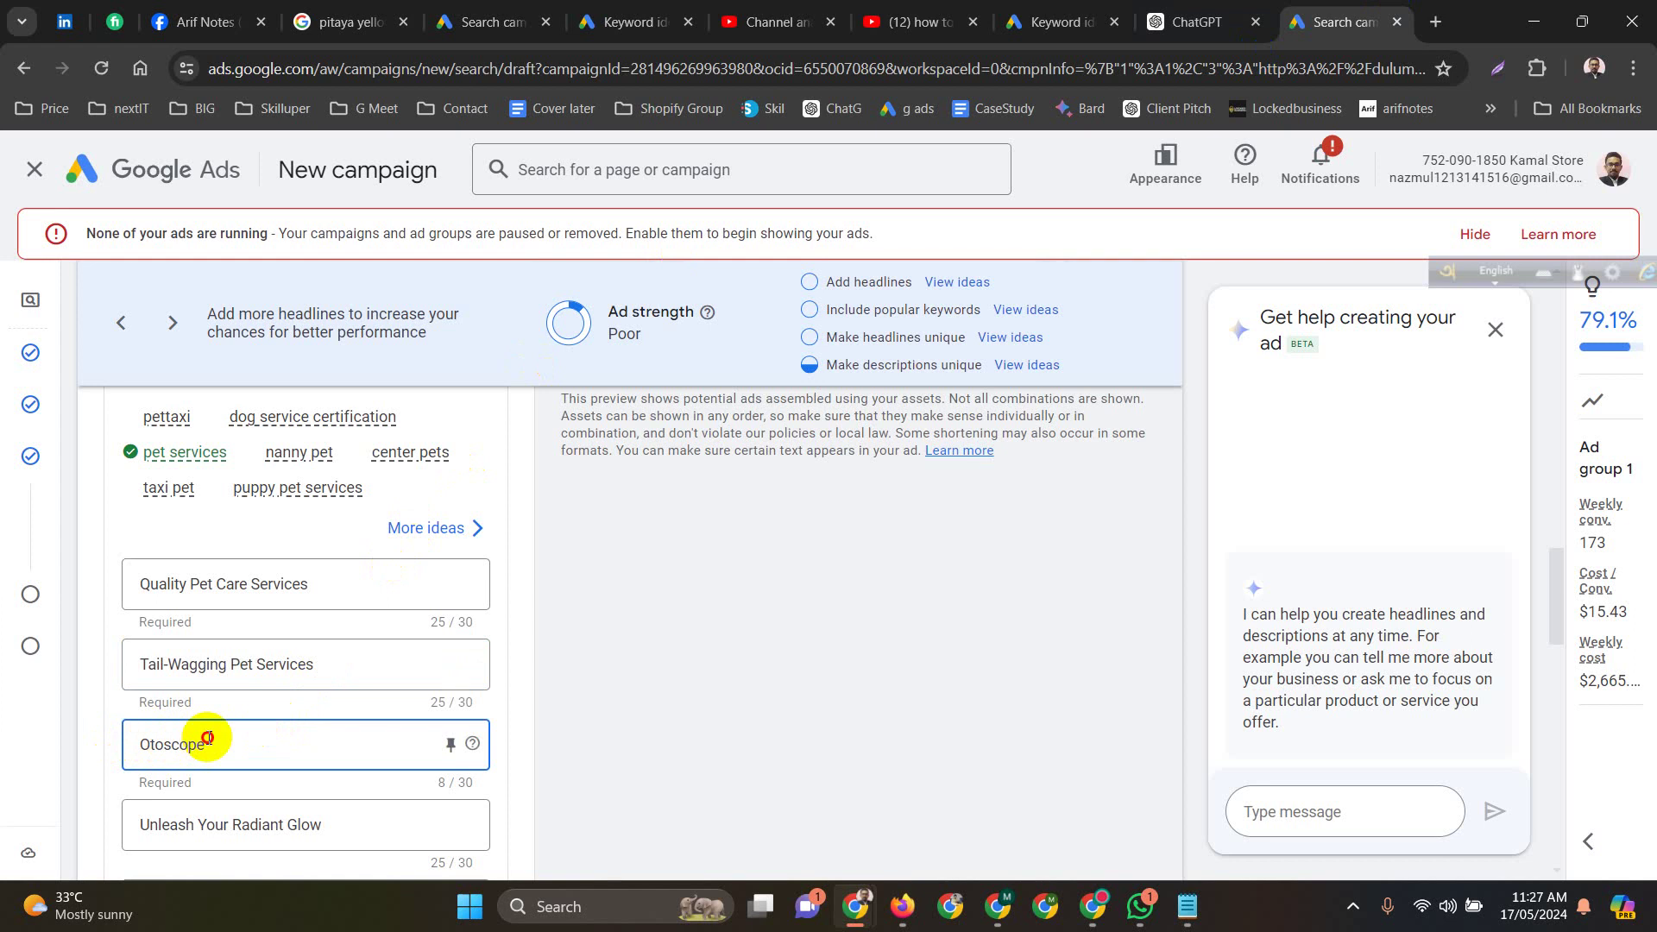
pyautogui.moveTo(204, 744); pyautogui.dragTo(122, 730)
pyautogui.write('Explore Elite Pet Services.')
pyautogui.scroll(-1, 225, 725)
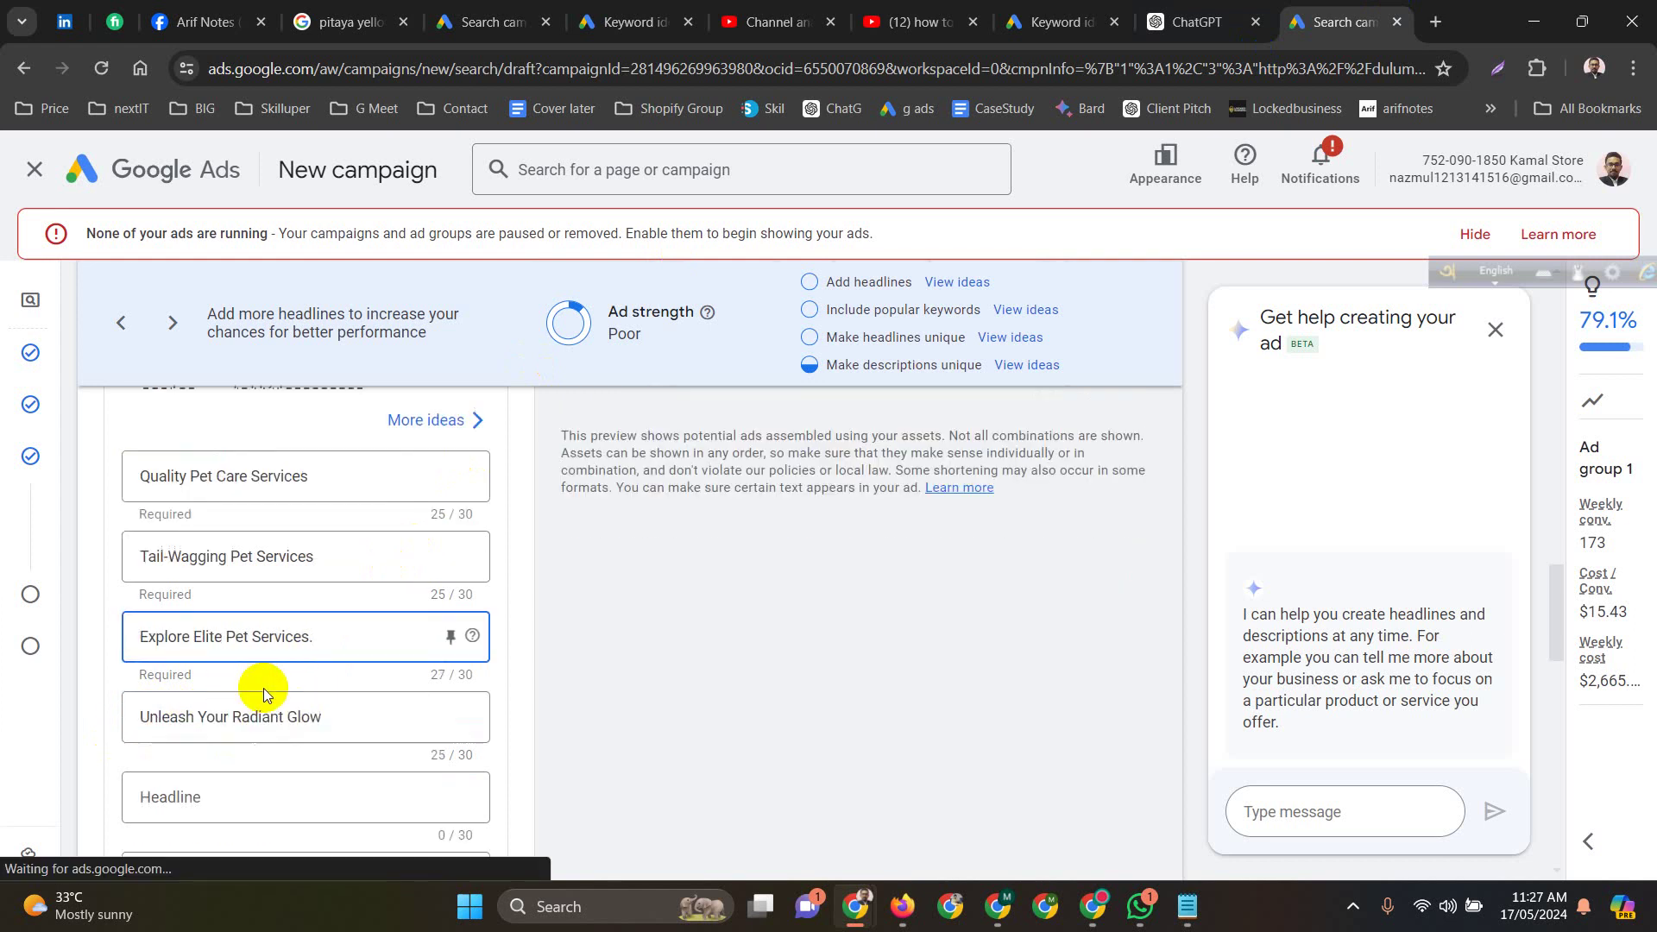
# Clear the fourth ad headline, "Unleash Your Radiant Glow", and dismiss the headline ideas.
pyautogui.moveTo(370, 724); pyautogui.dragTo(138, 716)
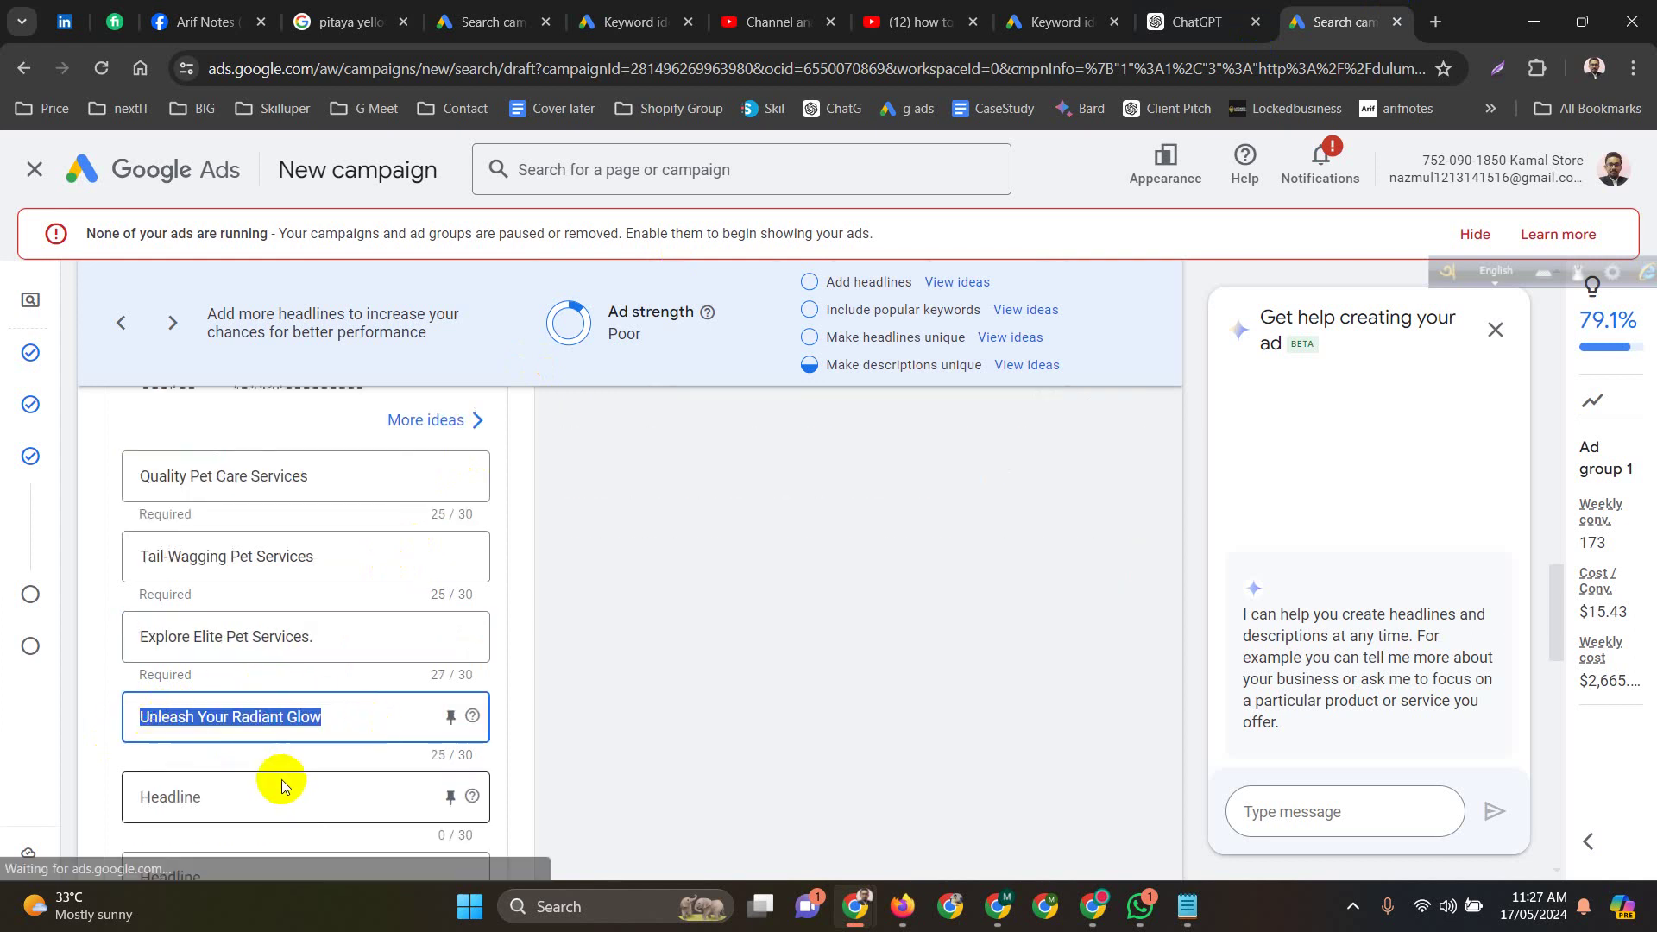
pyautogui.press('BackSpace')
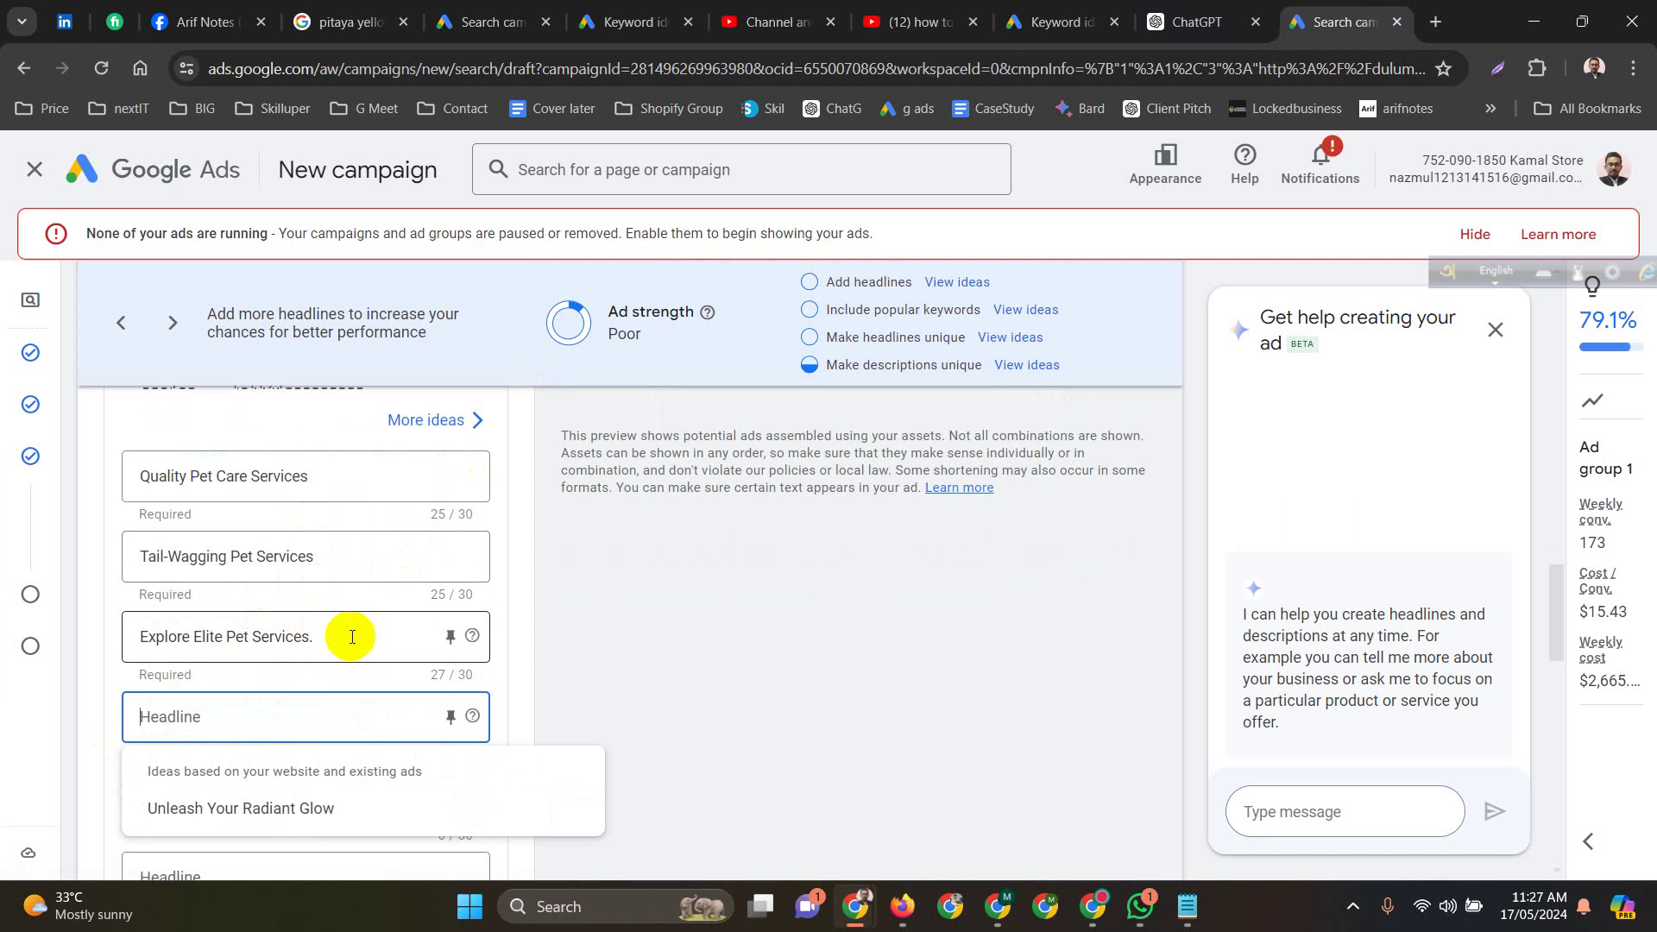
pyautogui.scroll(-2, 282, 535)
pyautogui.scroll(2, 211, 529)
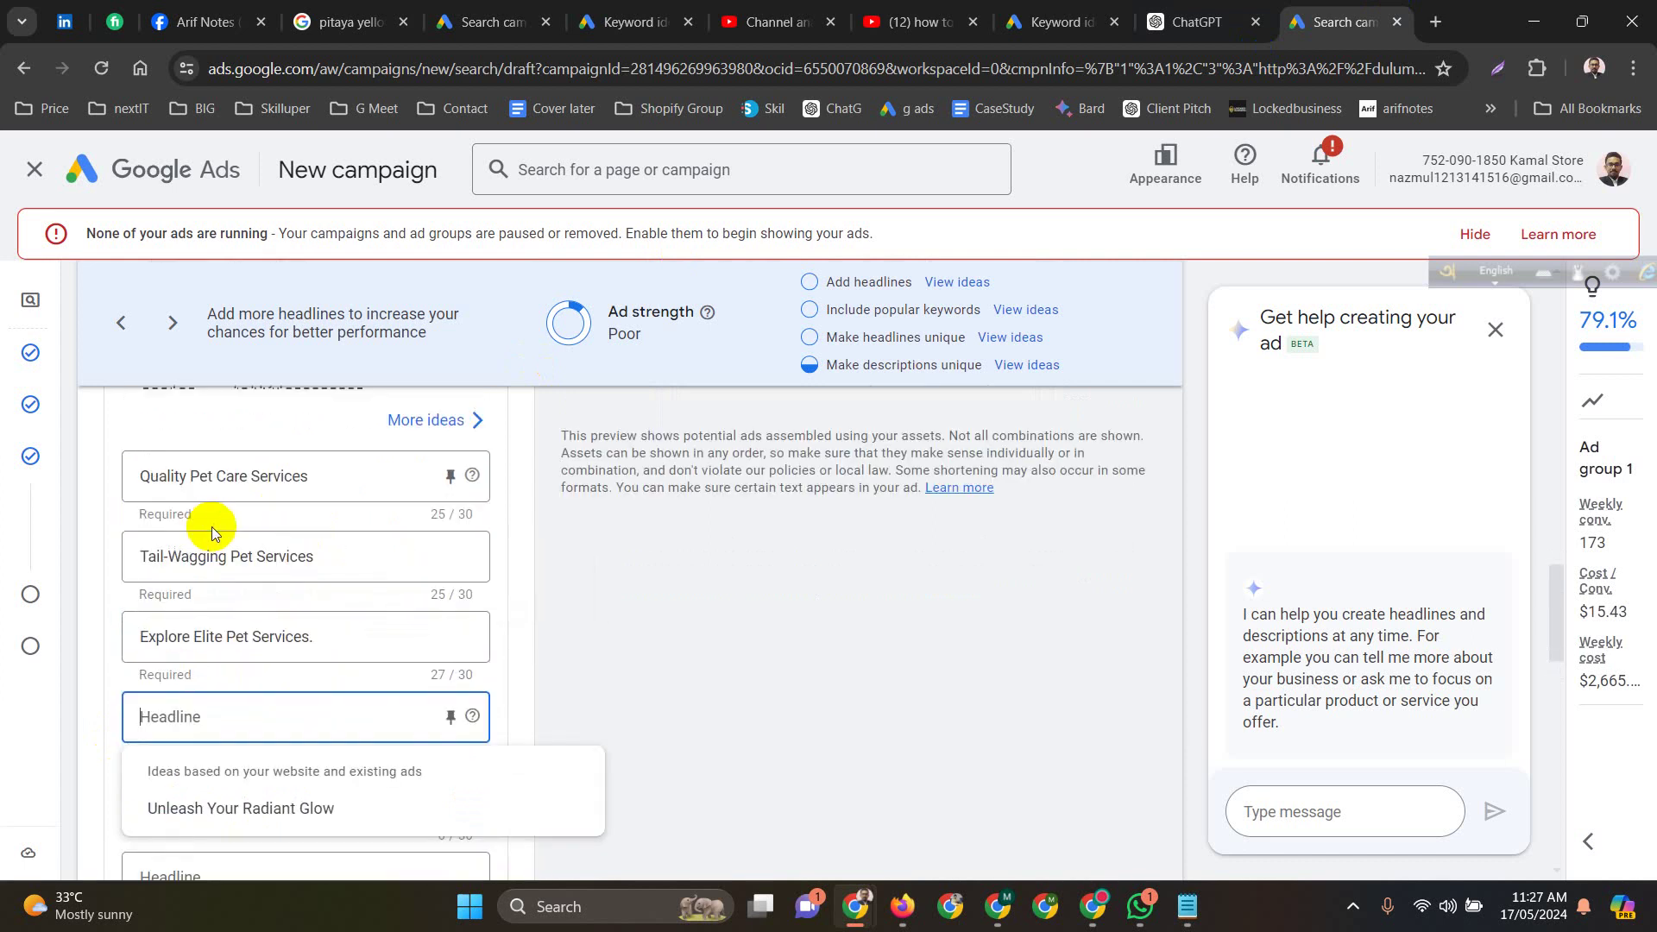
pyautogui.click(107, 529)
# Start adding sitelinks to the campaign from the ad's sitelinks section.
pyautogui.scroll(-2, 243, 618)
pyautogui.scroll(-8, 212, 681)
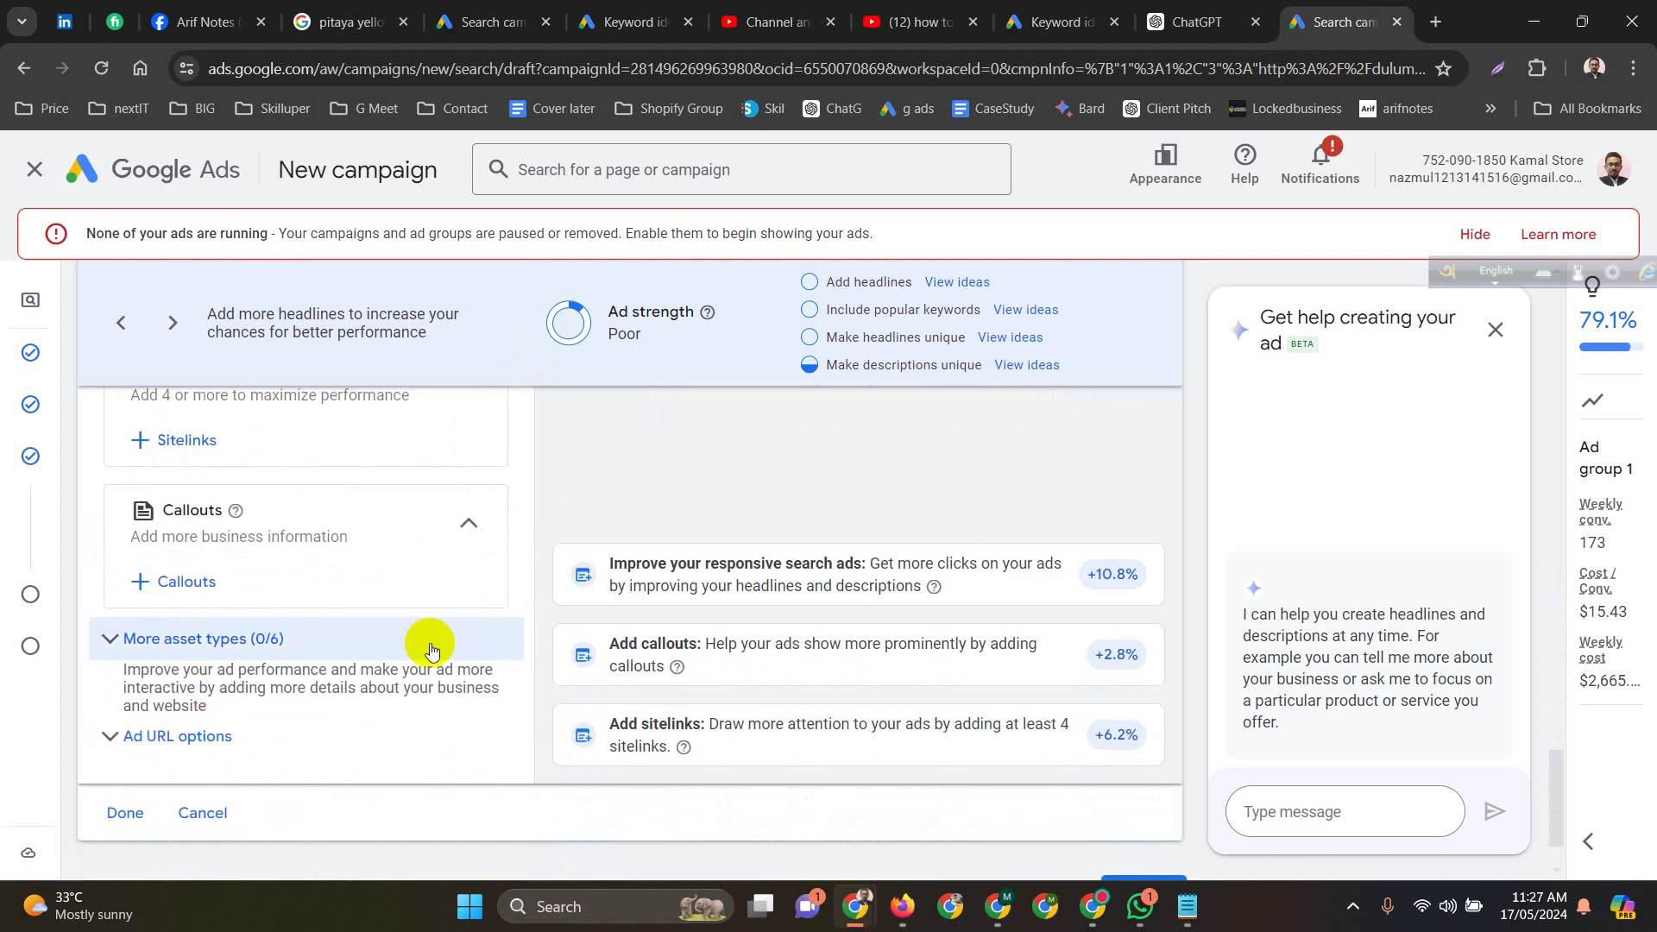
pyautogui.scroll(1, 371, 569)
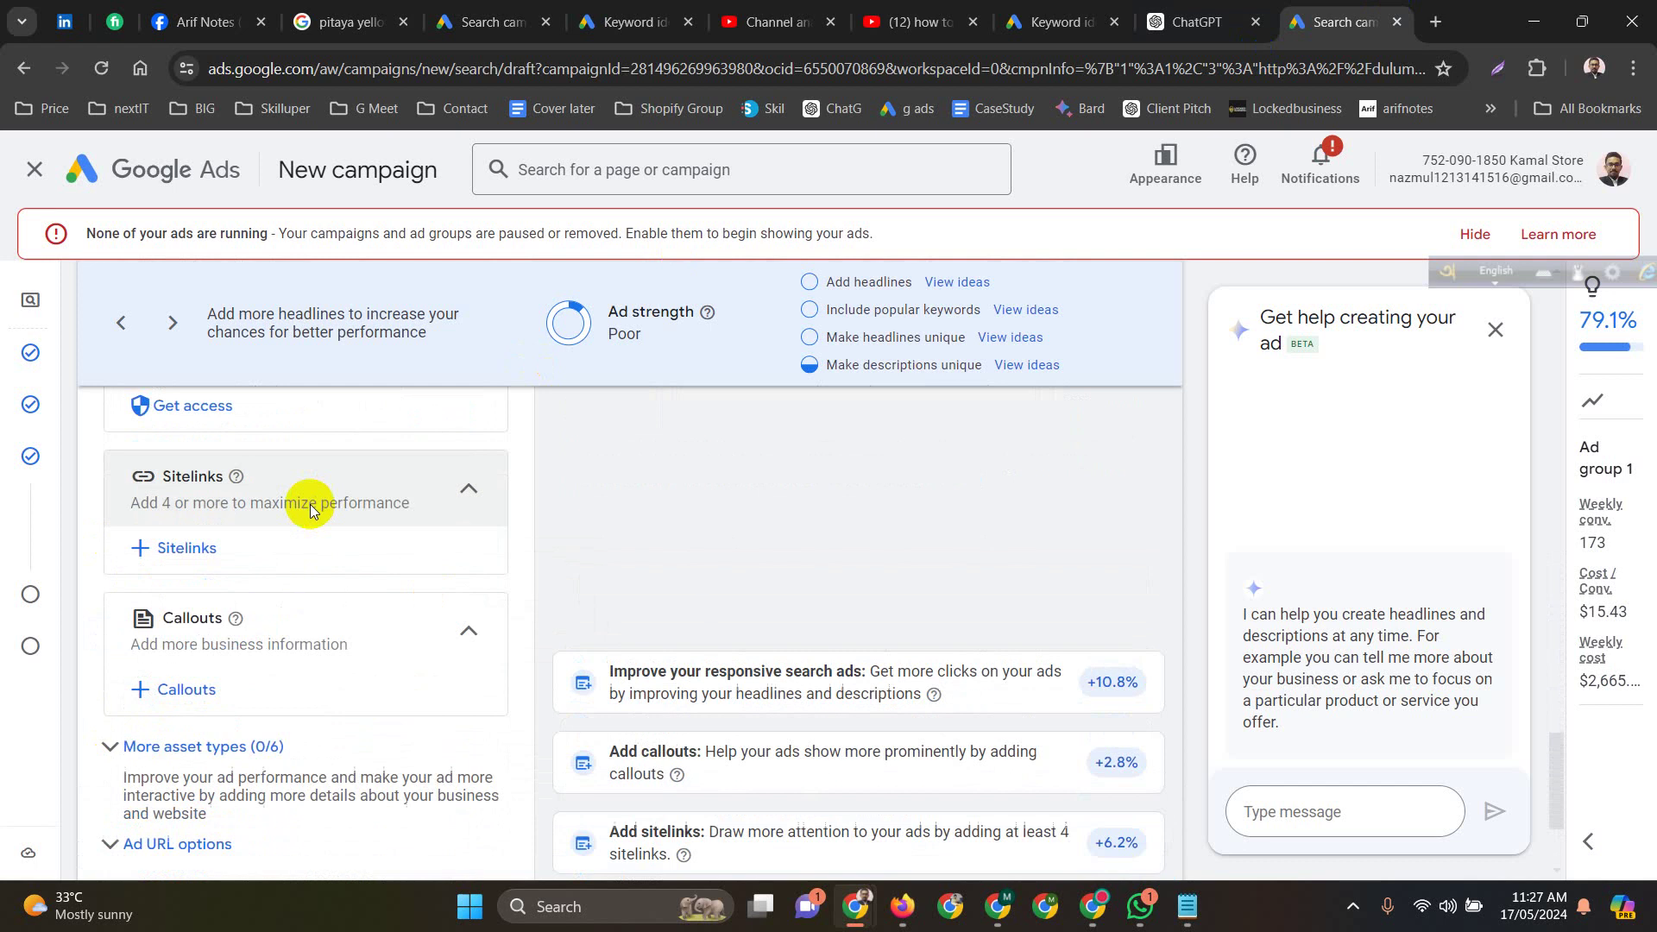
pyautogui.click(179, 546)
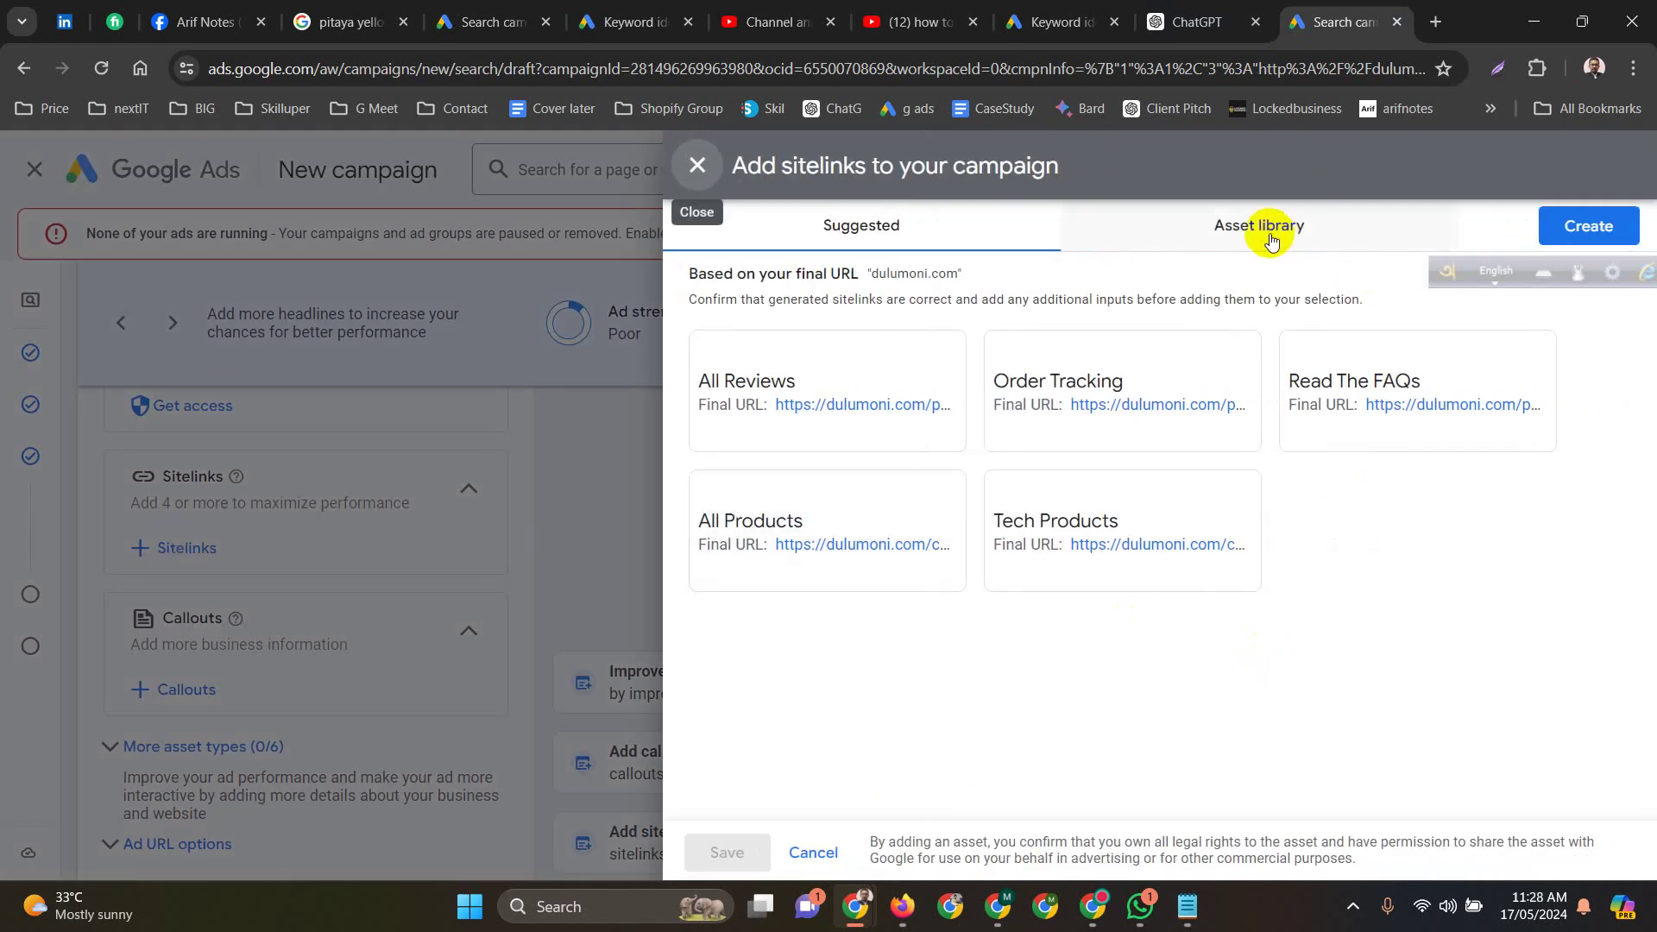
pyautogui.moveTo(953, 506)
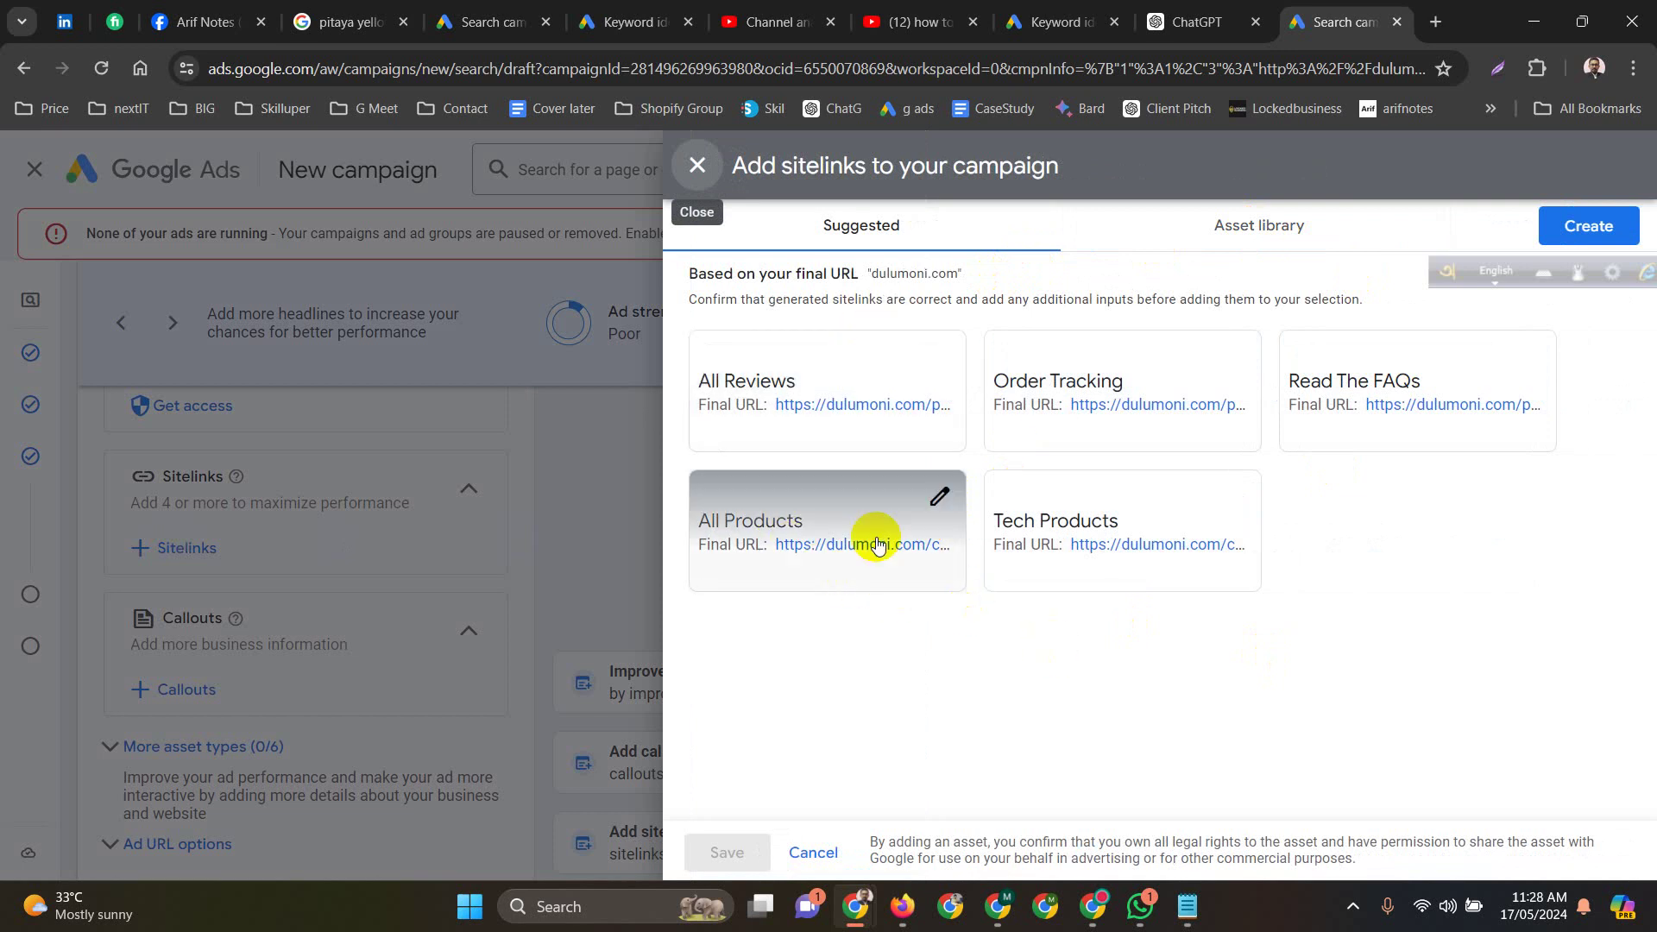
pyautogui.click(1277, 237)
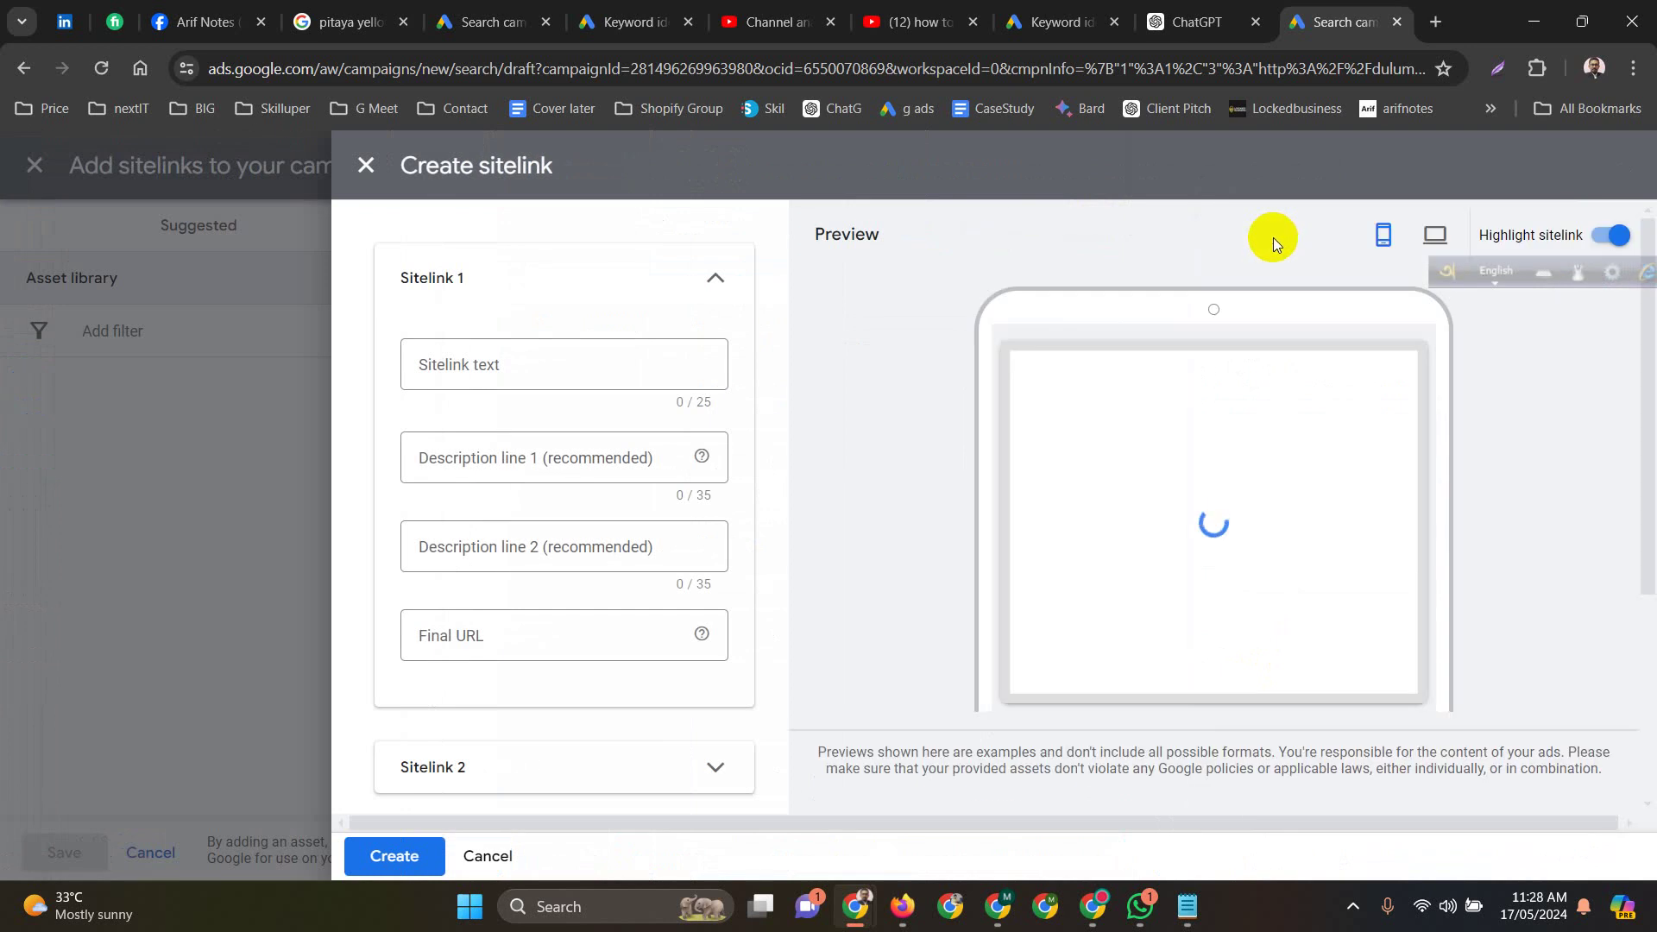
pyautogui.click(366, 165)
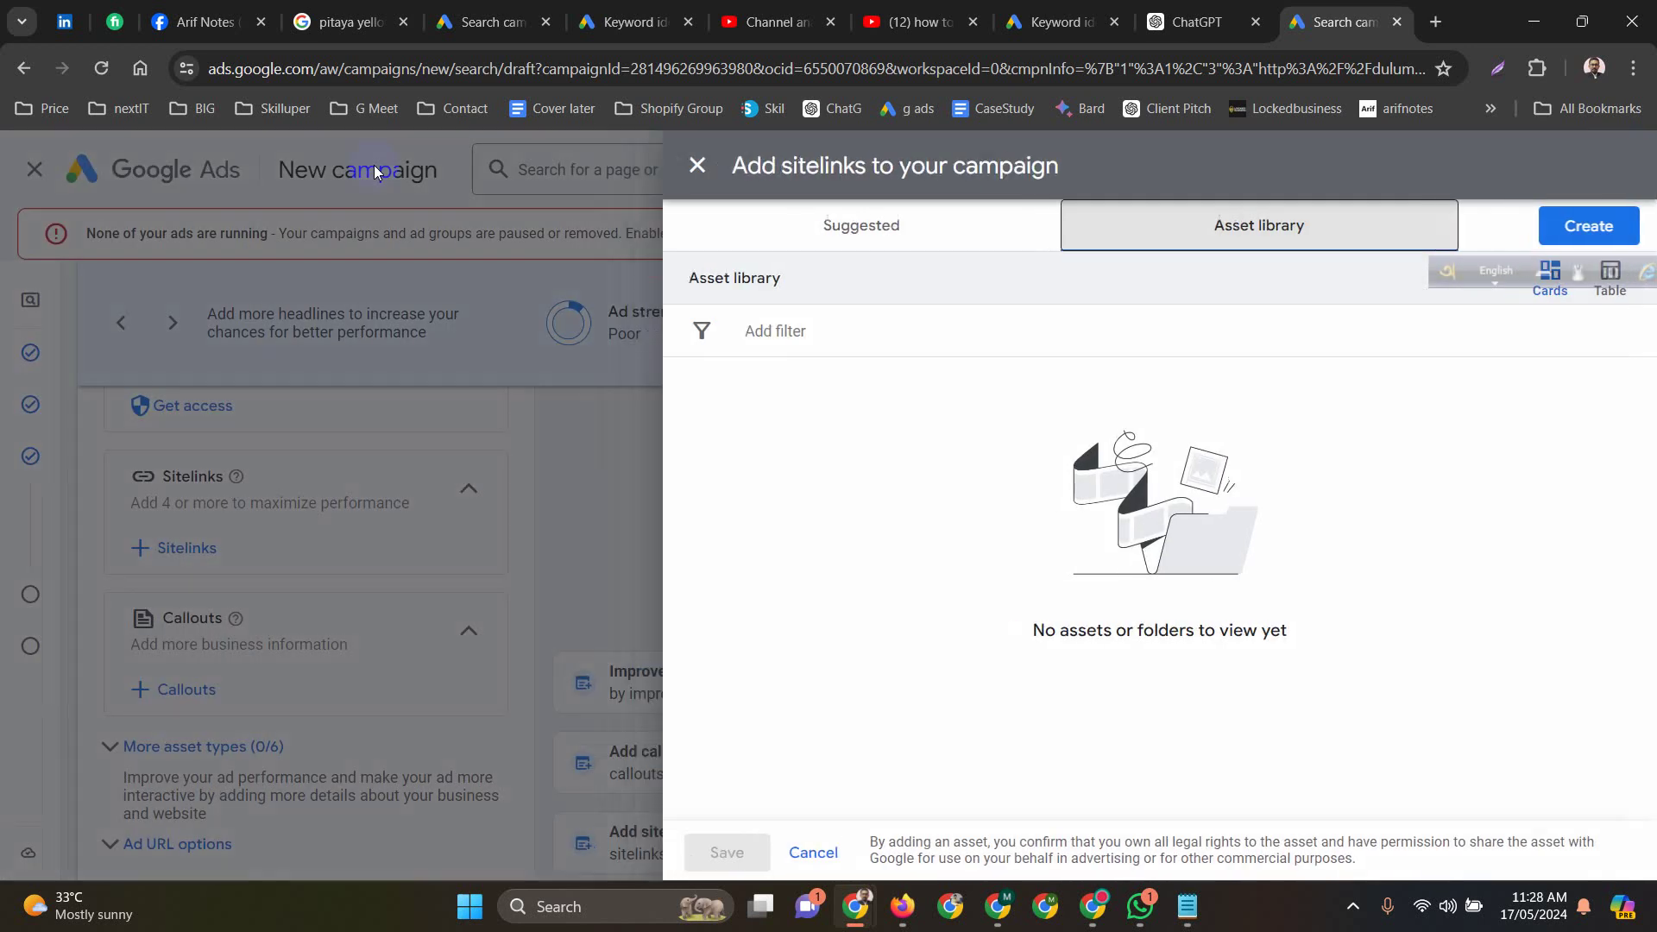
pyautogui.click(913, 222)
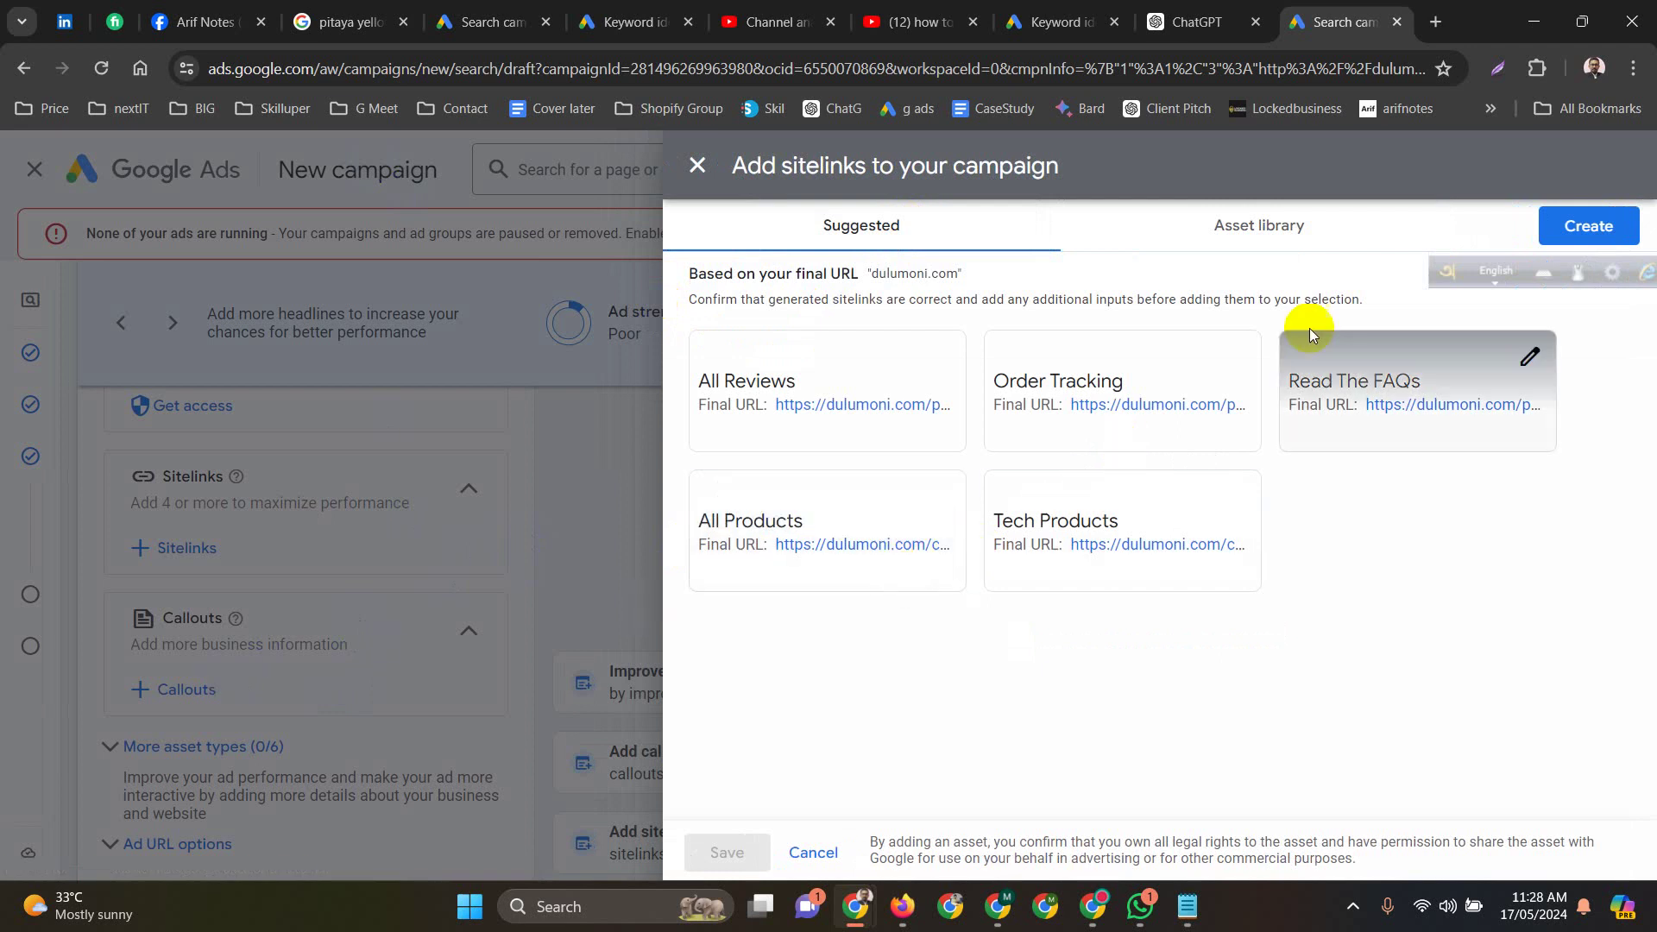
# Add the suggested "All Reviews" and "Read The FAQs" sitelinks to the campaign with their suggested final URLs.
pyautogui.click(829, 364)
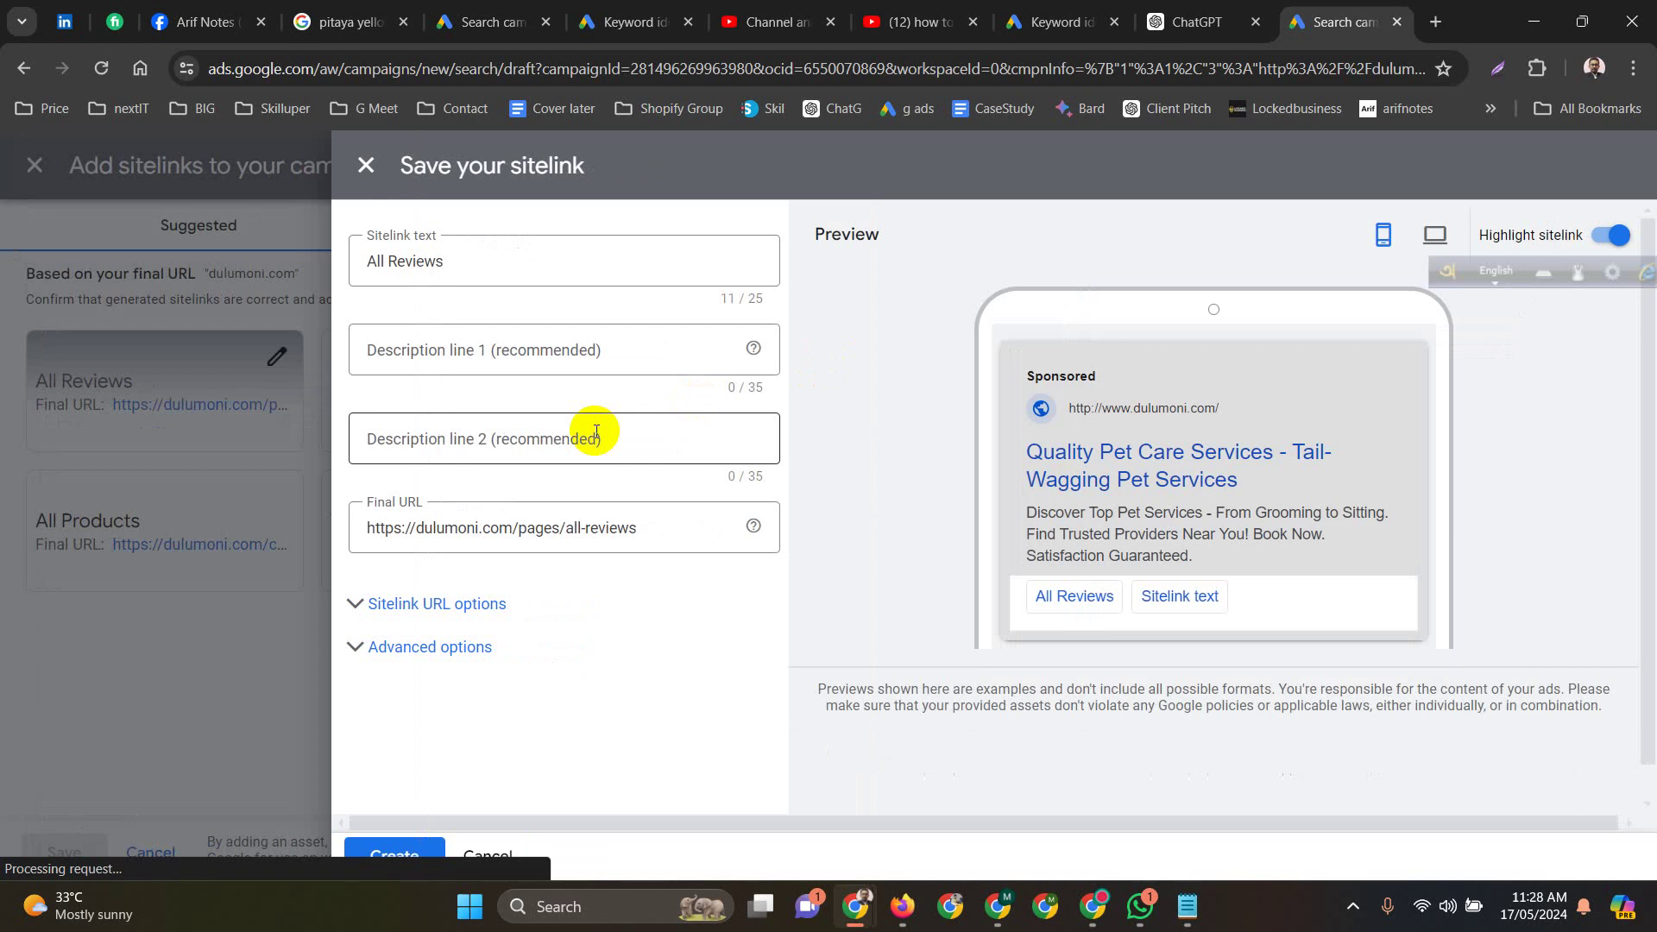
pyautogui.click(406, 854)
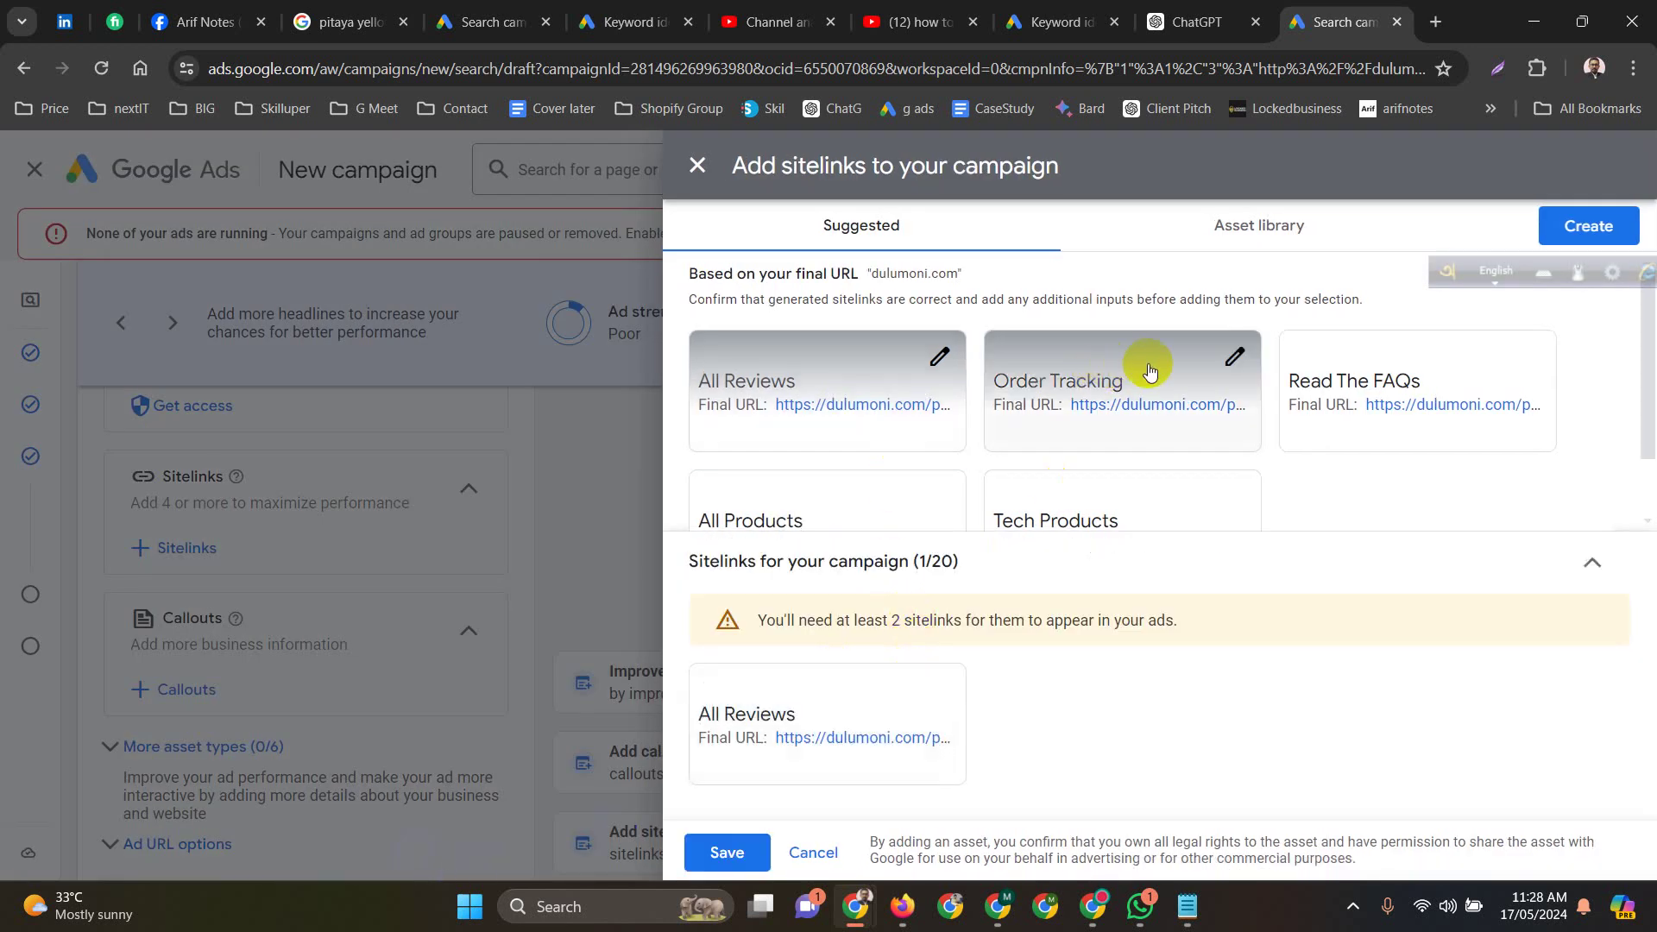
pyautogui.click(1433, 354)
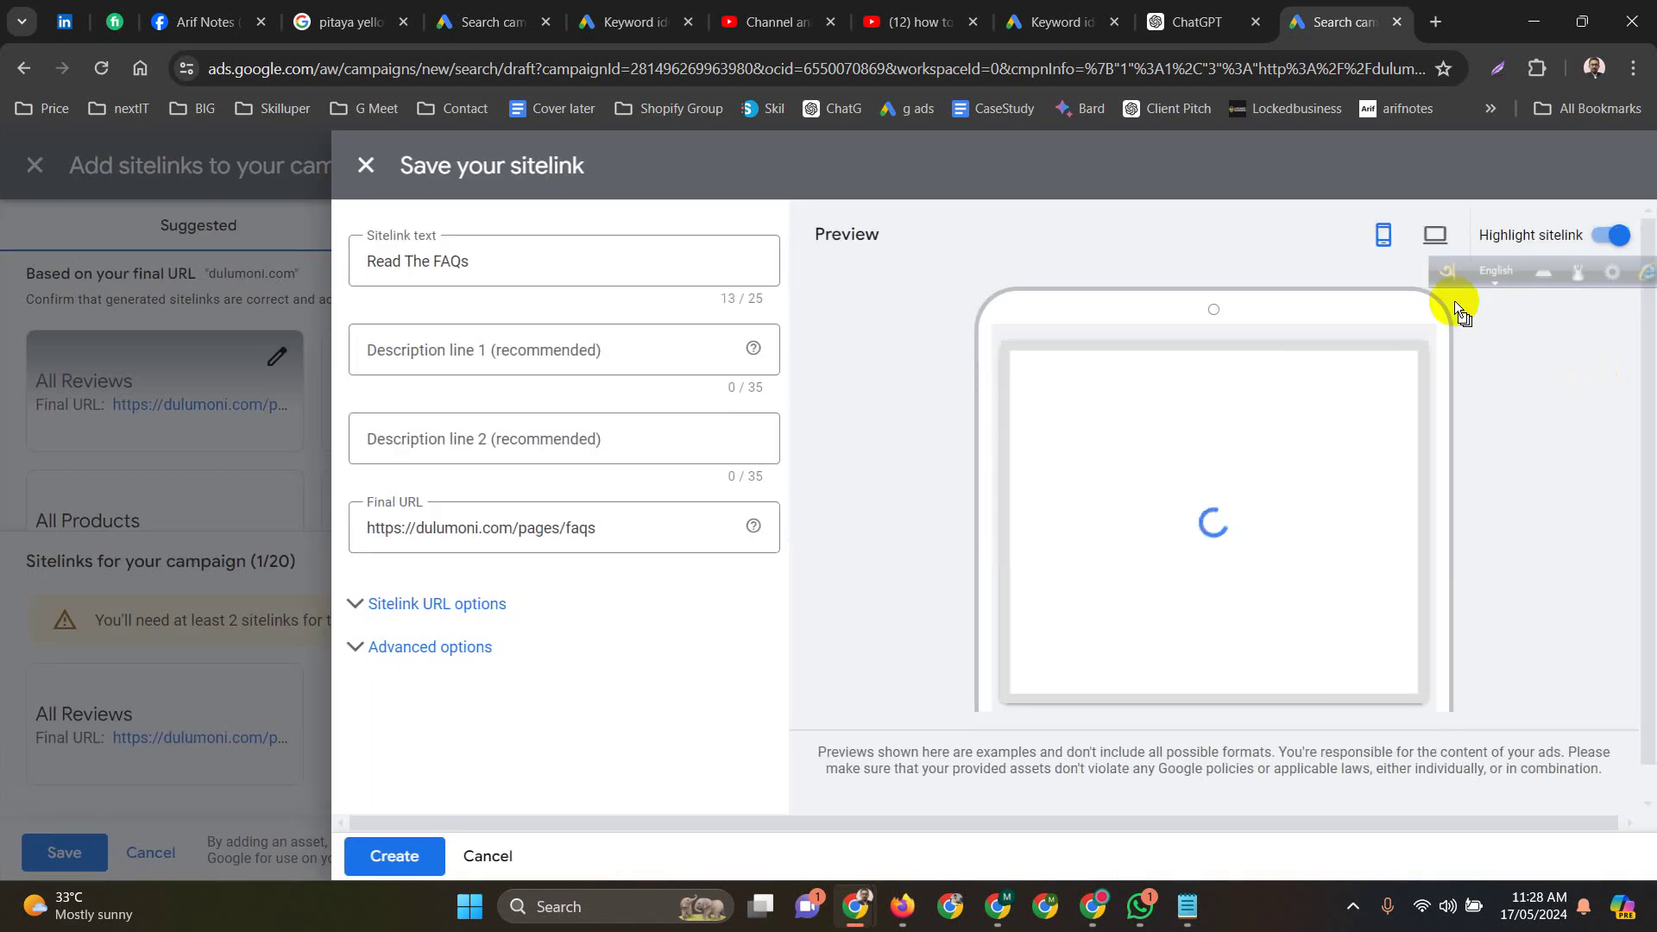
pyautogui.click(393, 854)
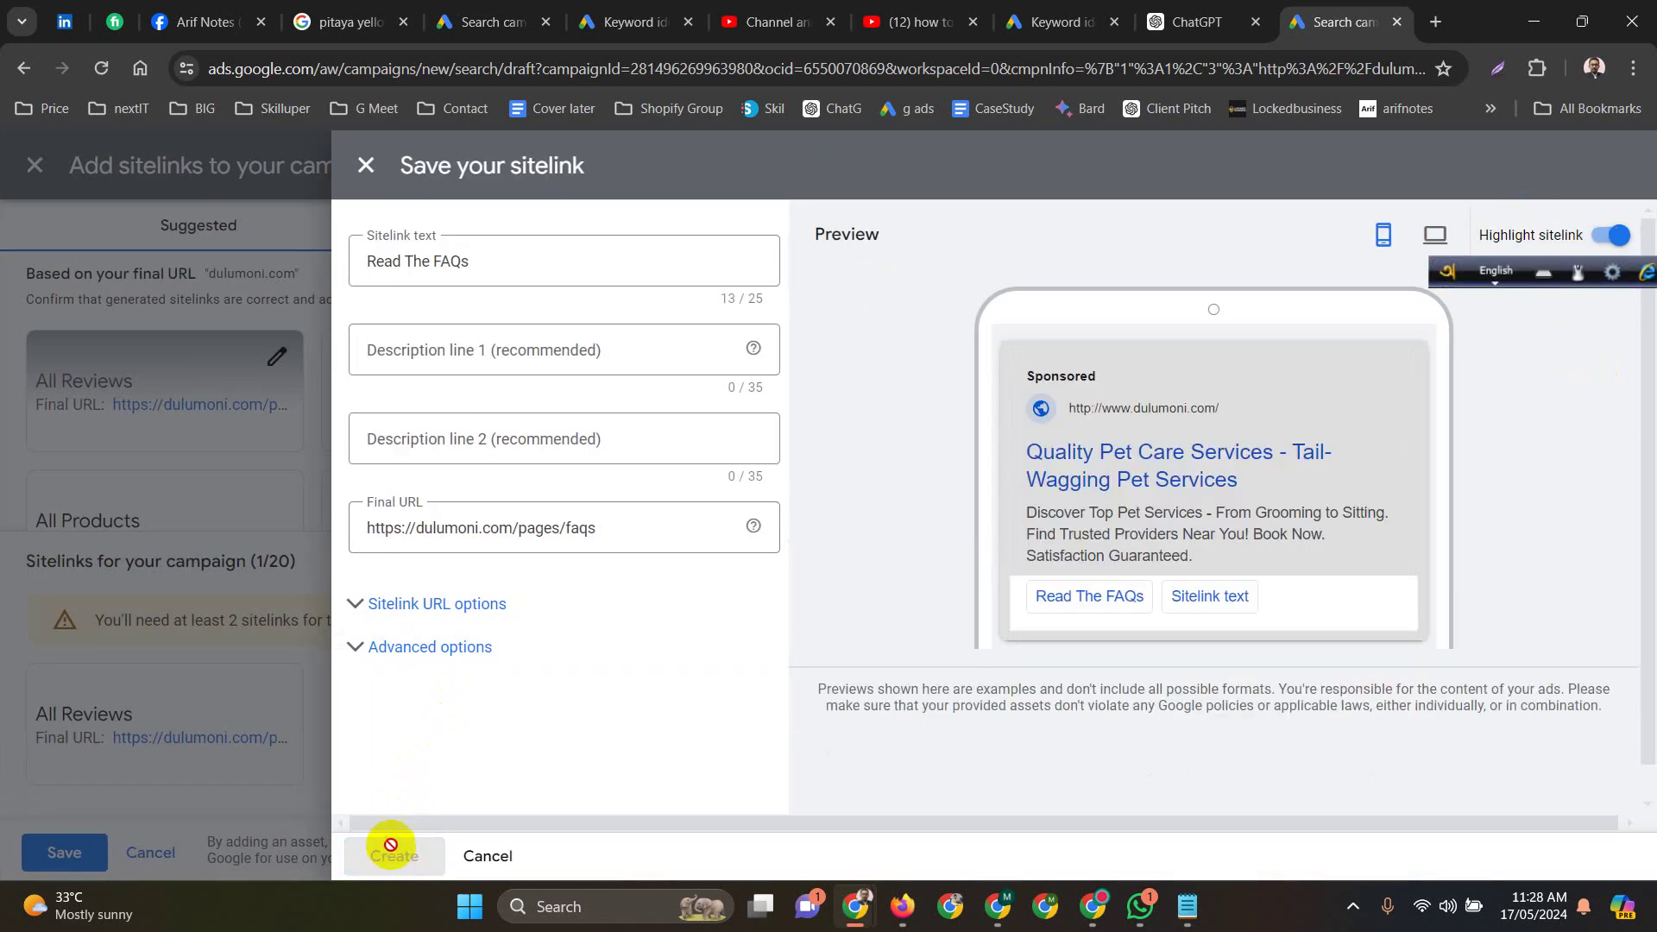
# Add the suggested "Tech Products" sitelink with its suggested final URL and save the campaign's sitelinks.
pyautogui.scroll(-1, 981, 443)
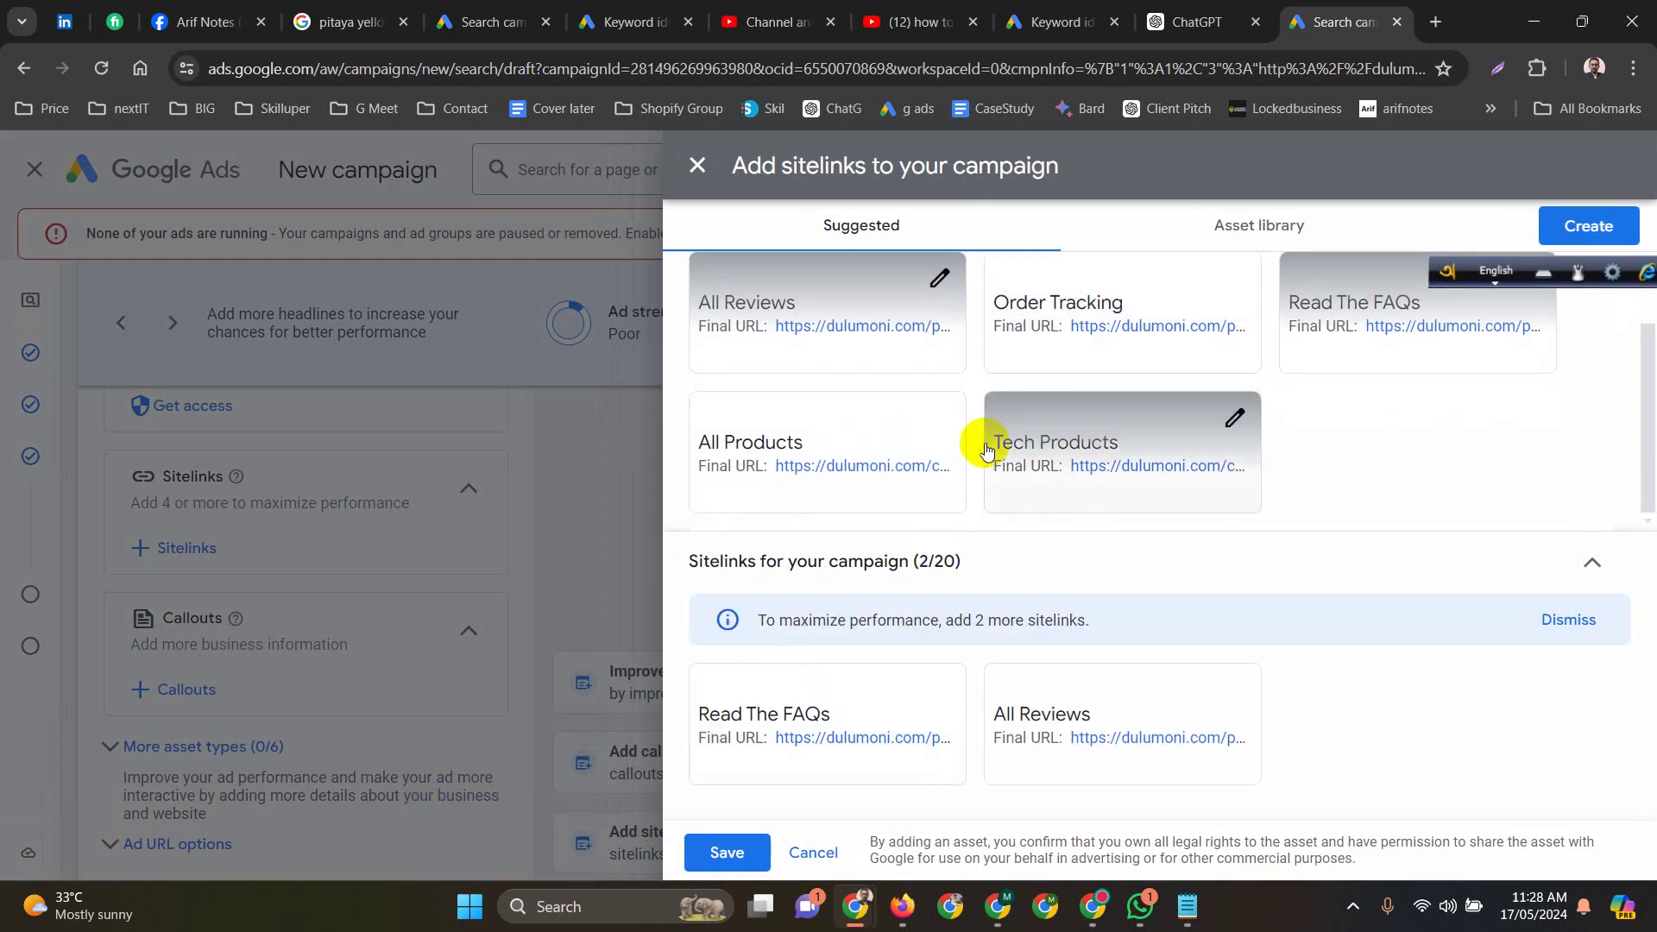
pyautogui.click(1027, 423)
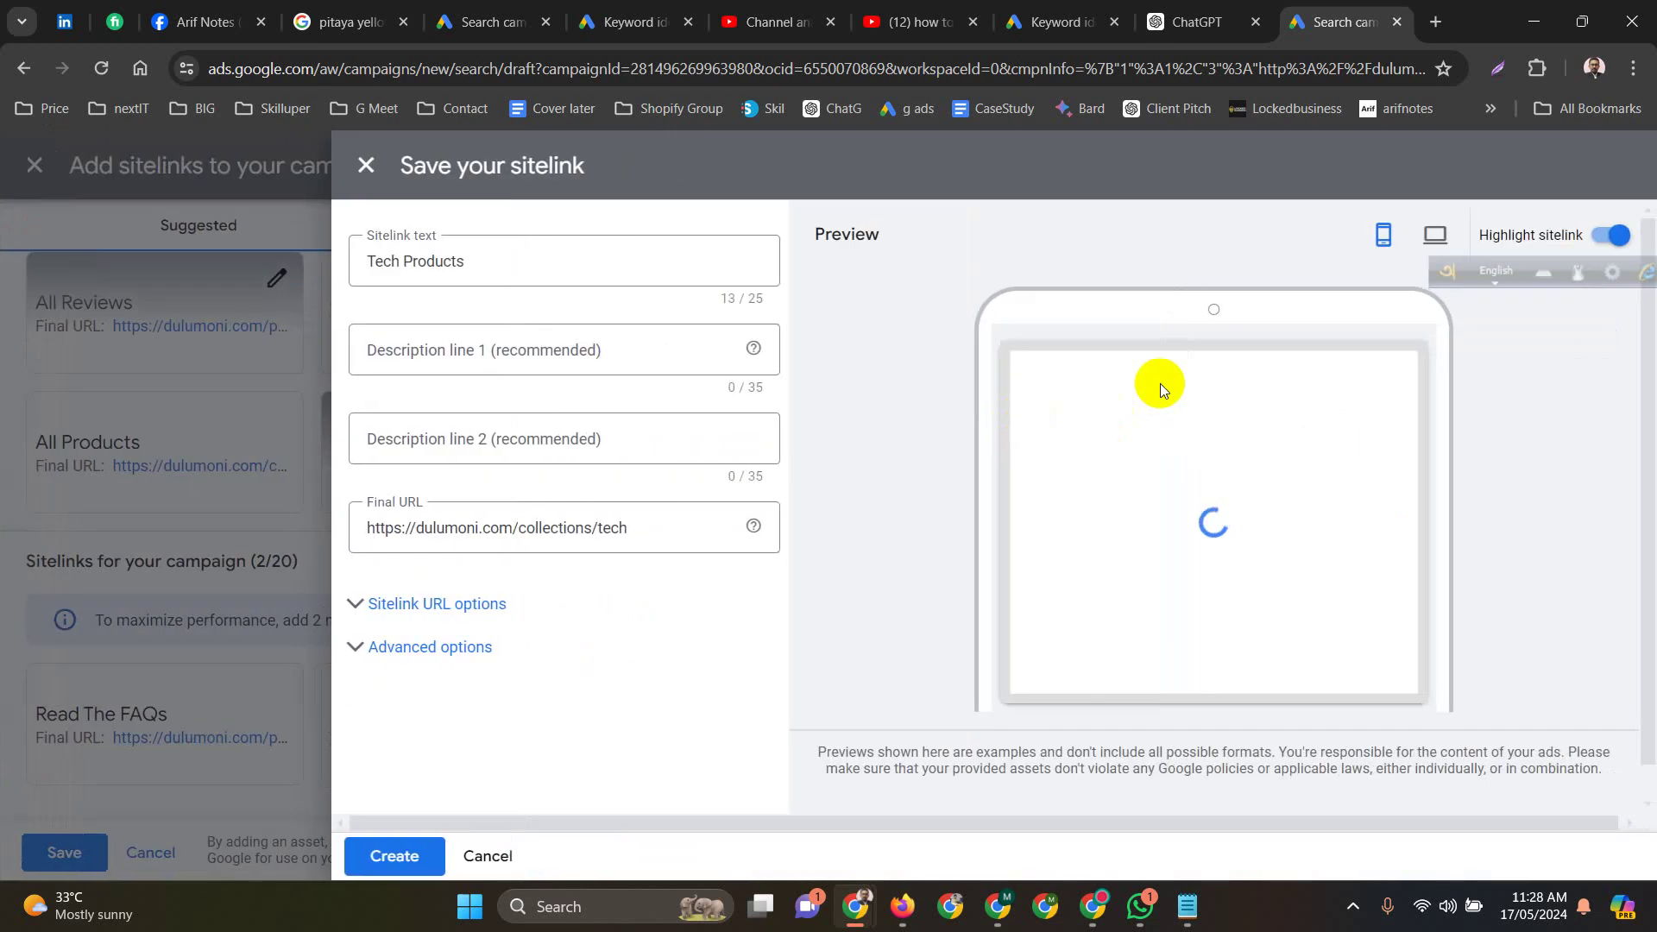
pyautogui.click(393, 857)
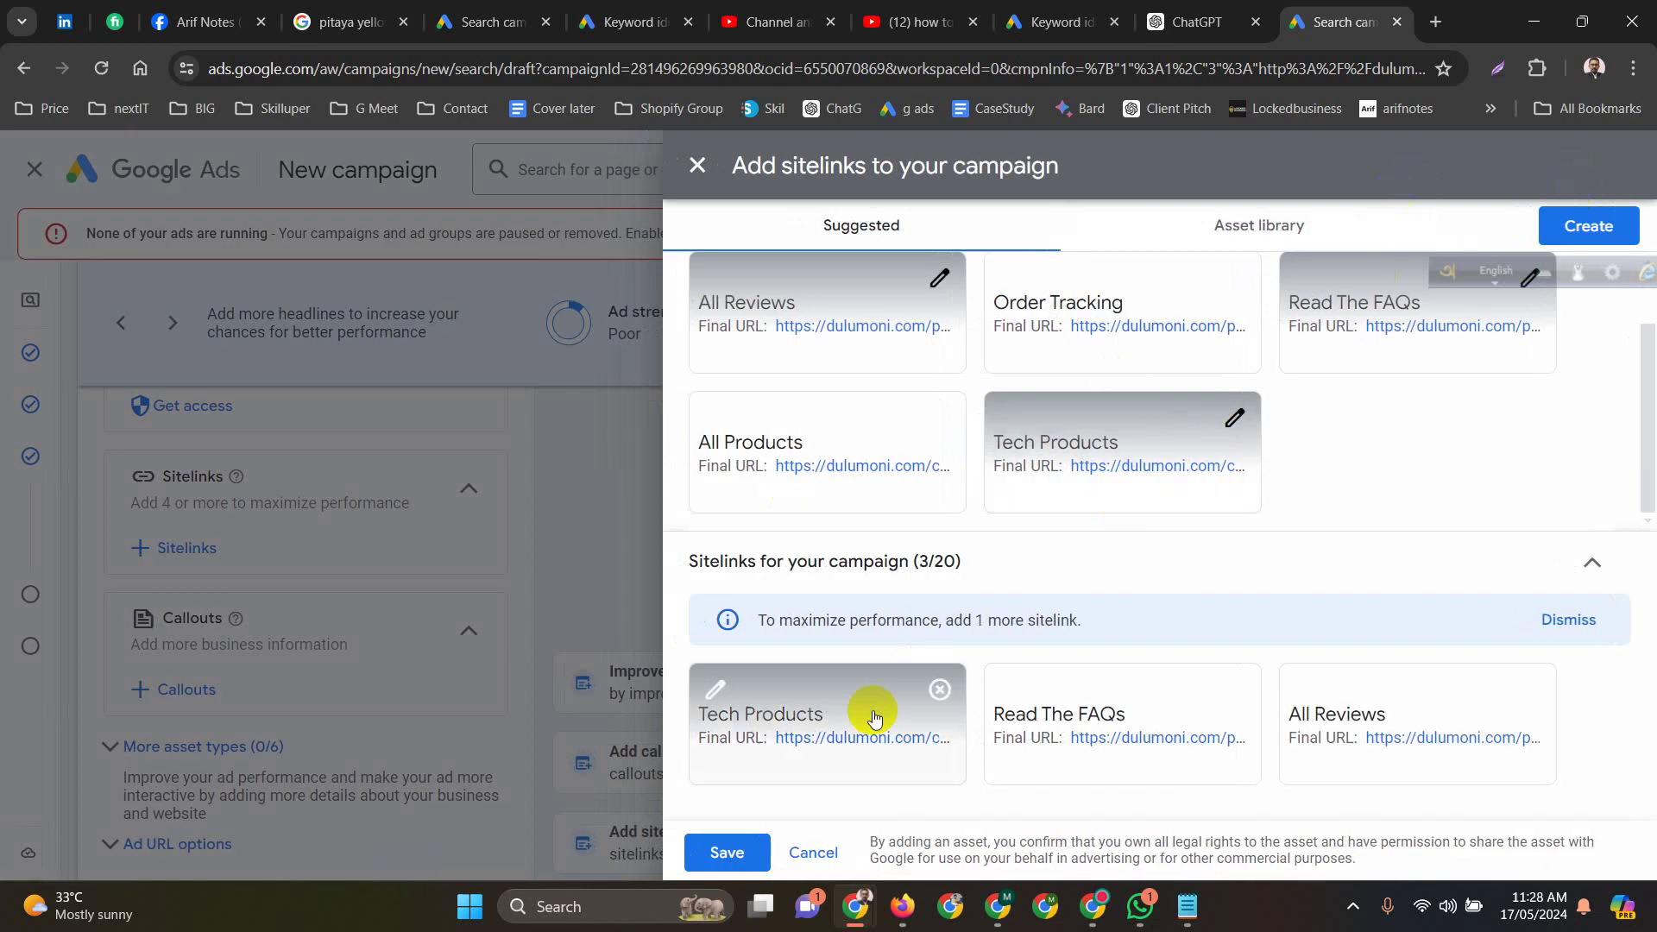
pyautogui.click(756, 852)
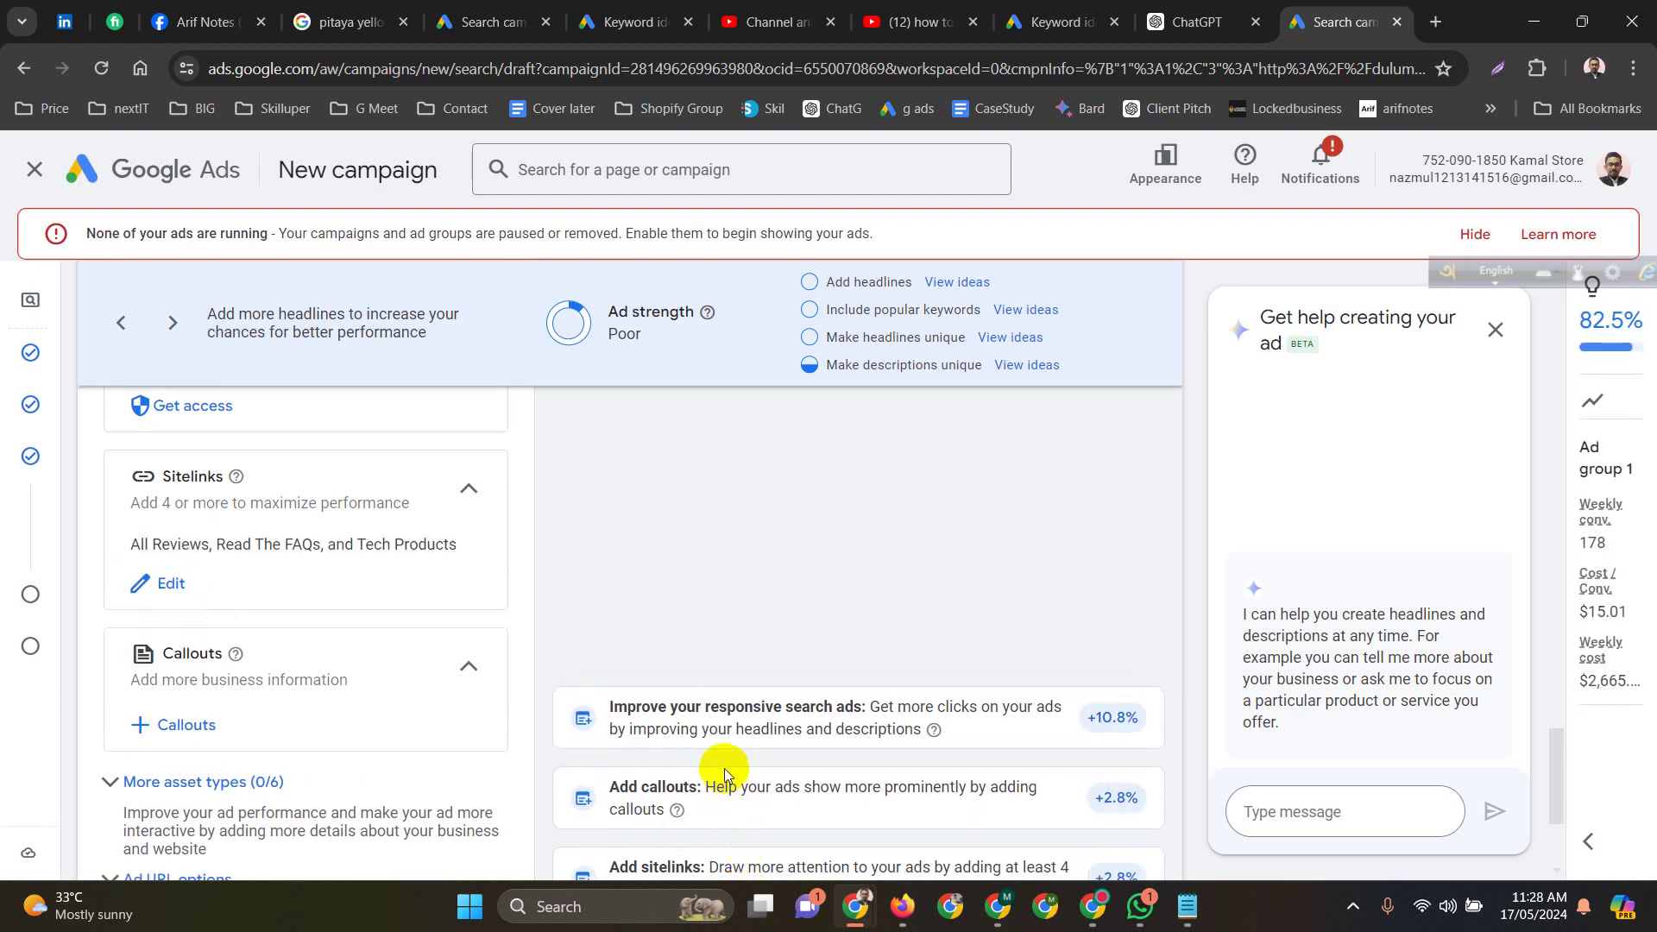
# Check the ad preview with its headlines, descriptions and sitelinks, and proceed to the campaign's budget page.
pyautogui.scroll(-3, 675, 572)
pyautogui.scroll(10, 784, 599)
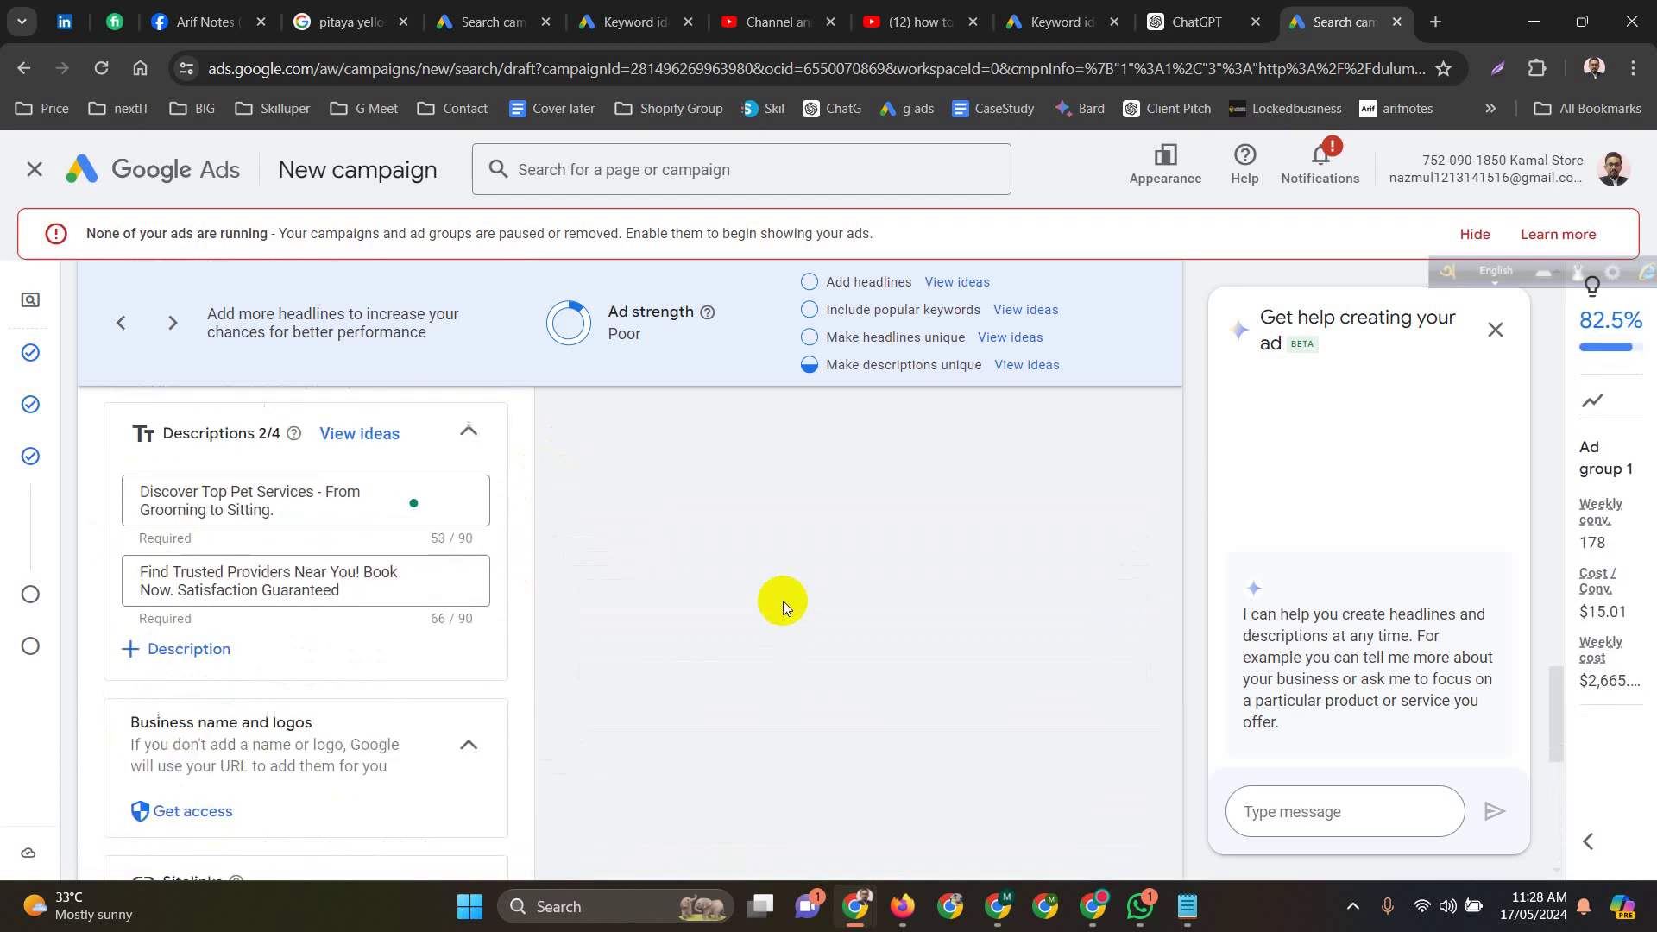
pyautogui.scroll(5, 759, 593)
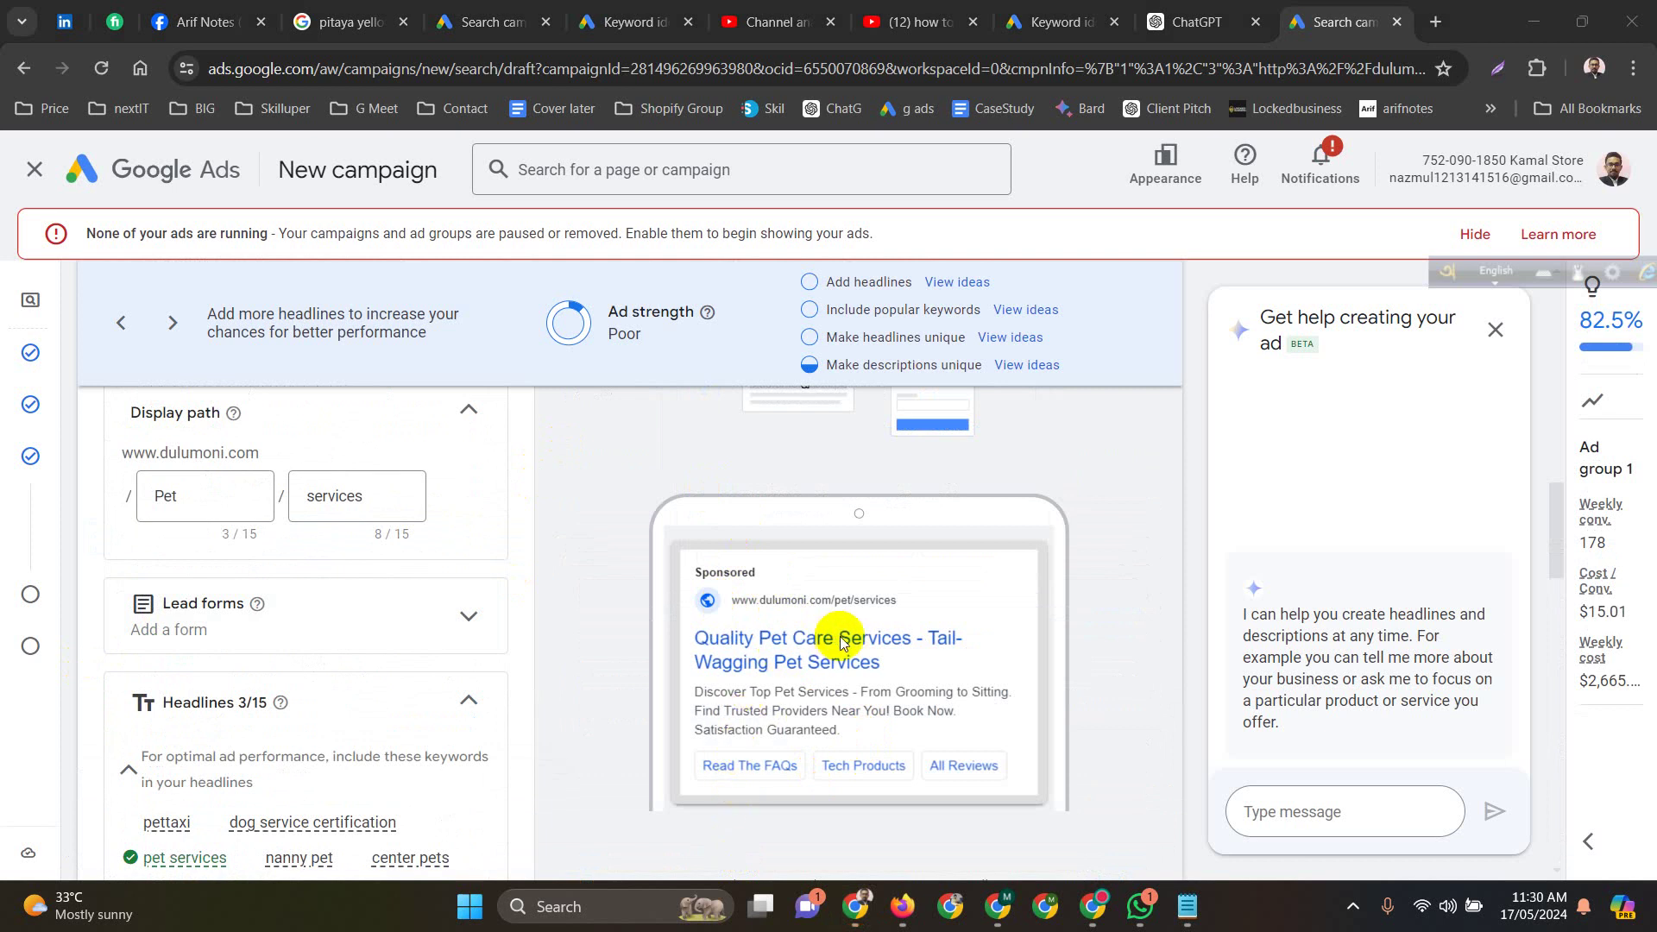
pyautogui.scroll(-1, 807, 656)
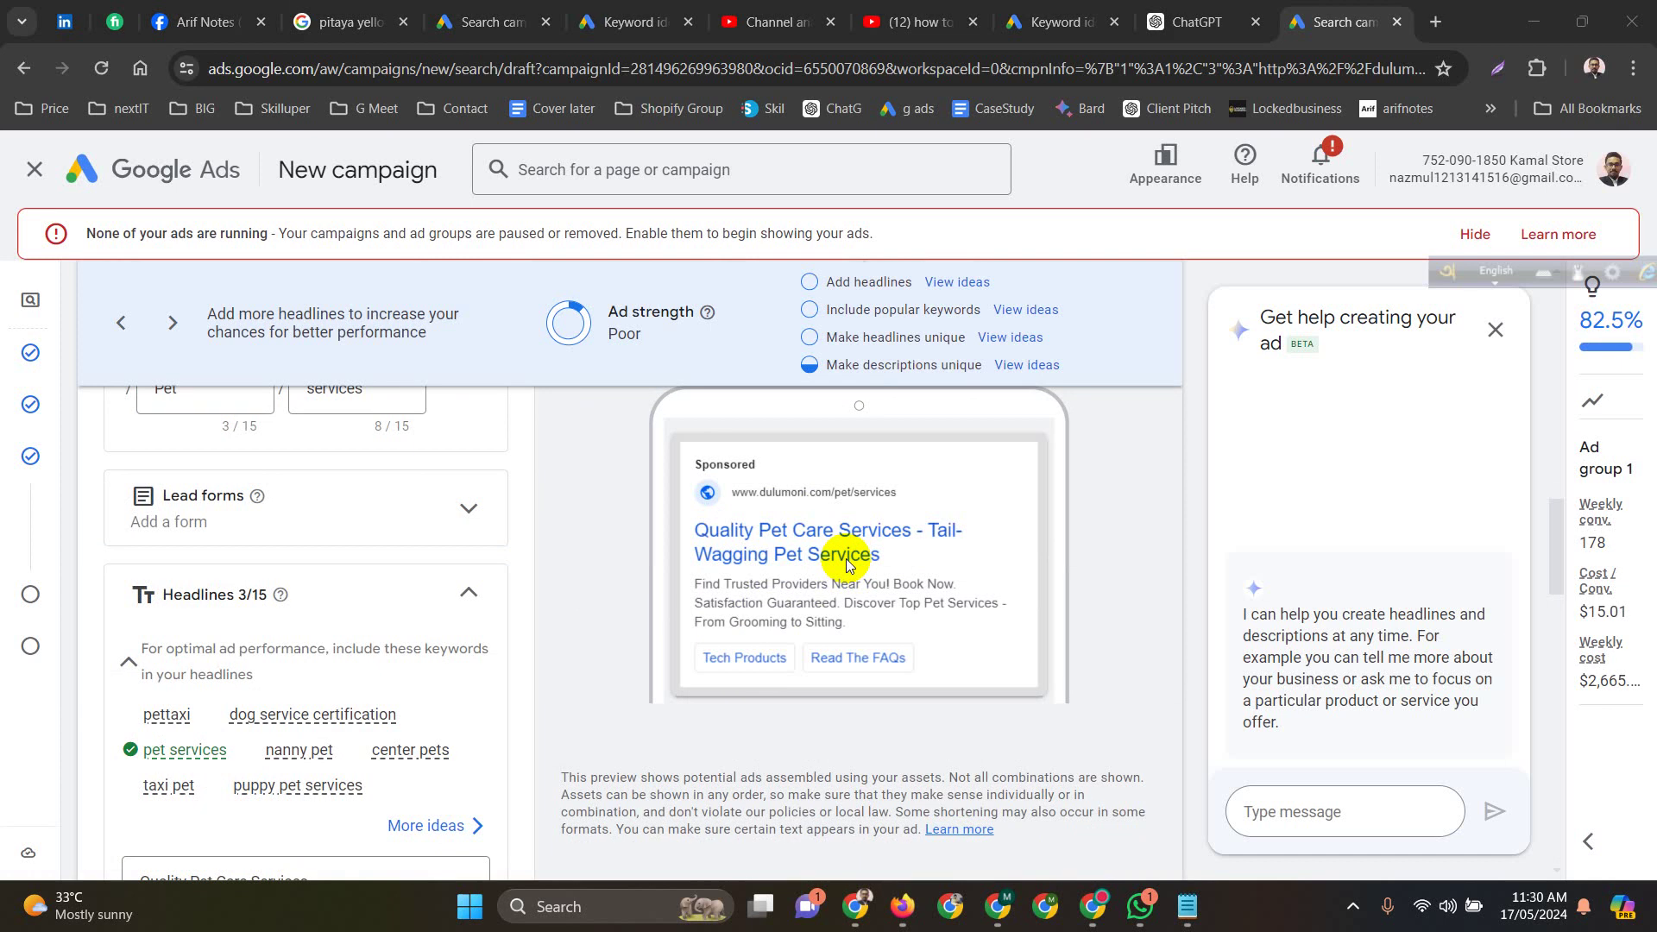
pyautogui.scroll(-15, 846, 563)
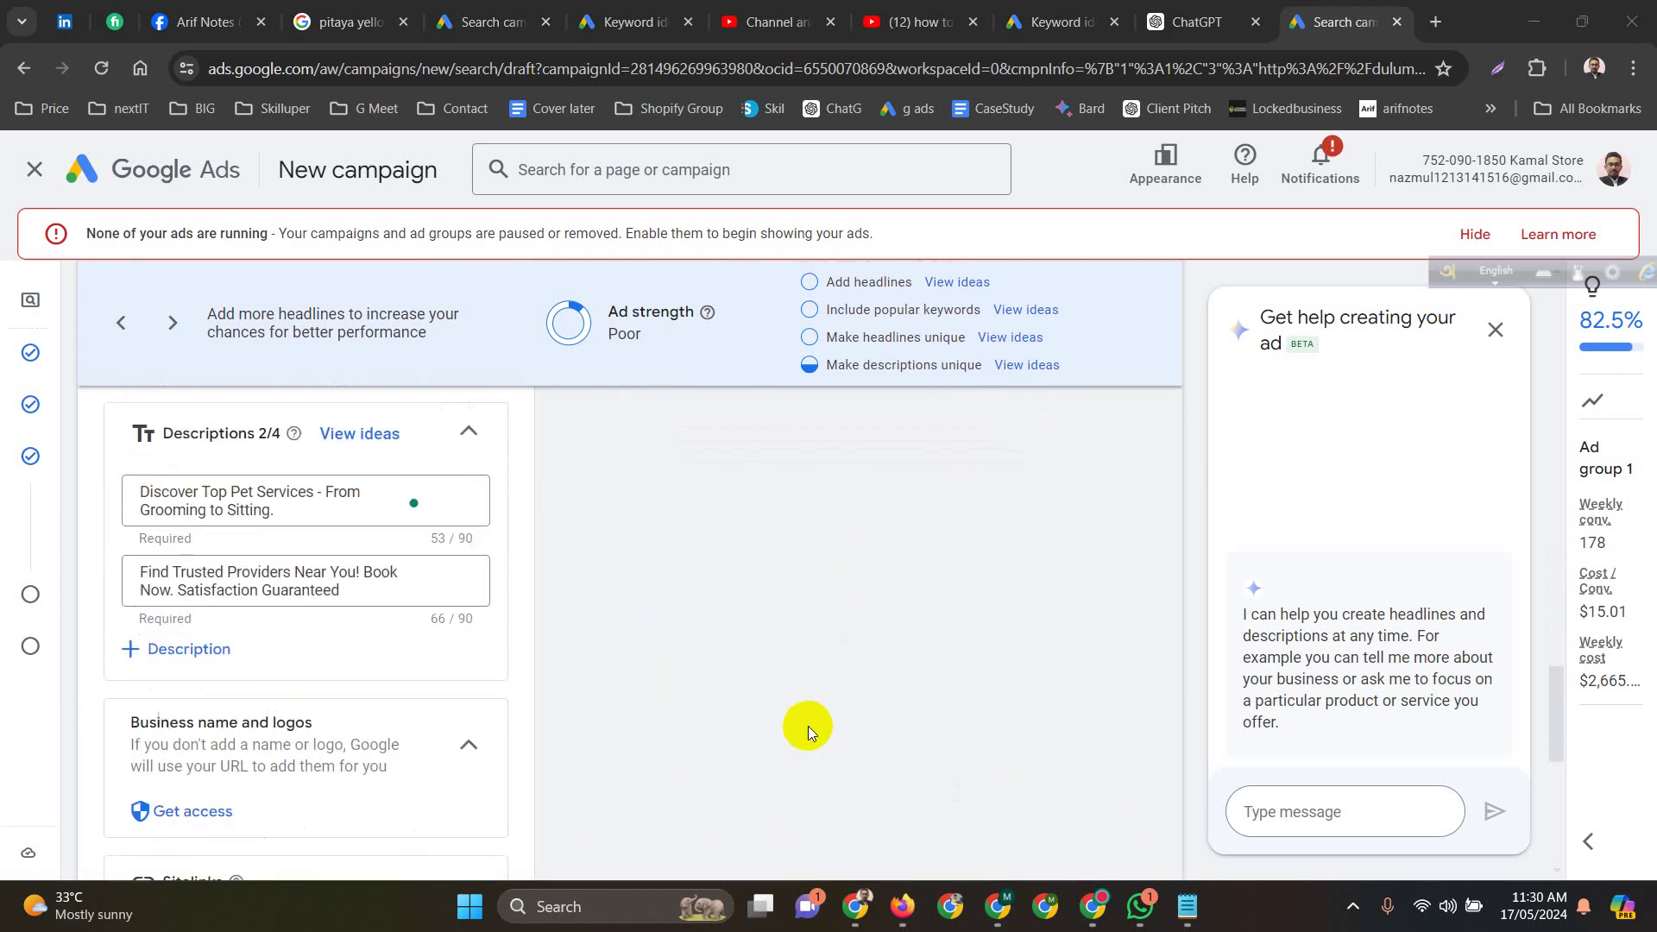
pyautogui.click(1153, 802)
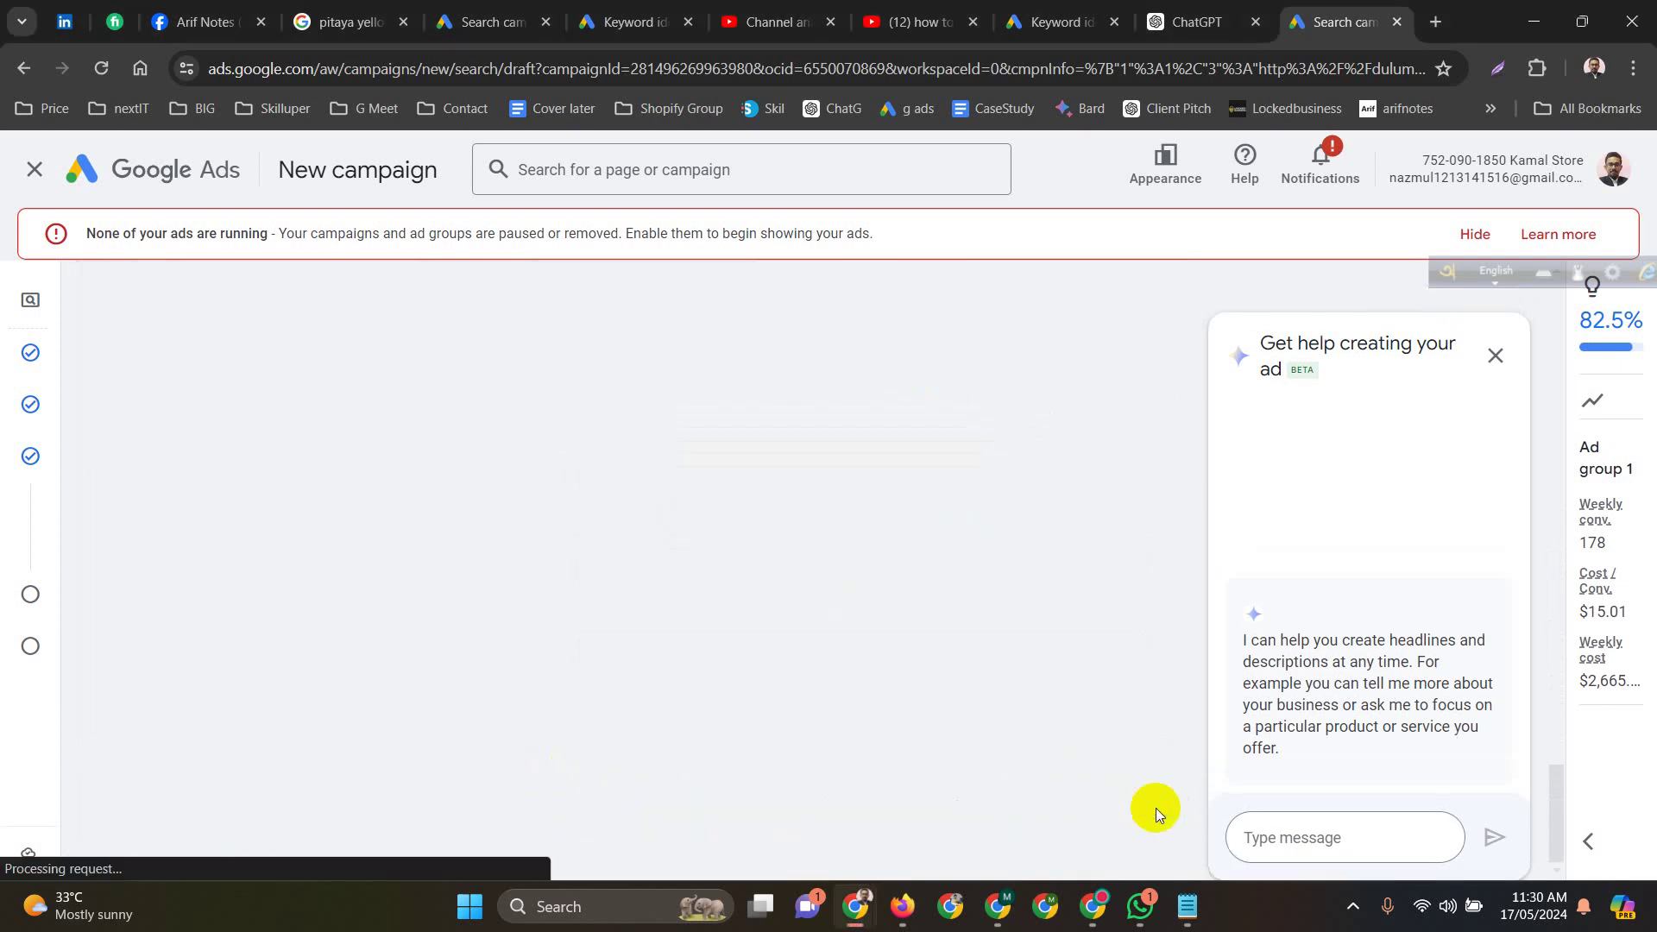
# Choose a custom budget for the campaign and set its average daily amount to $20.
pyautogui.scroll(-2, 665, 603)
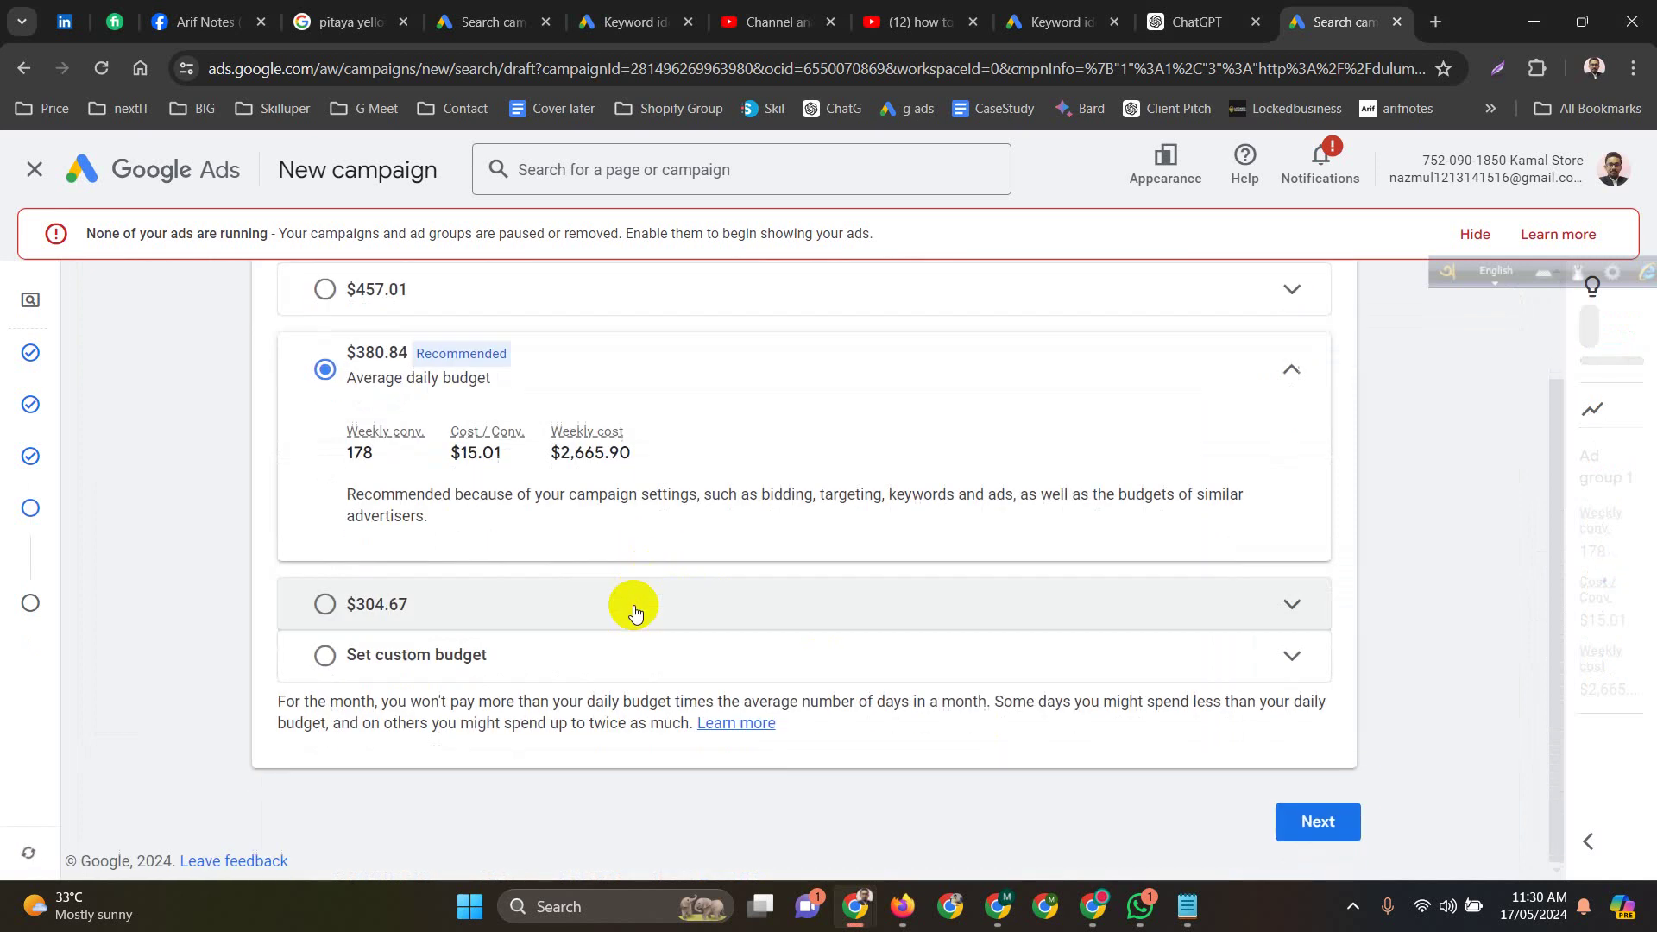
pyautogui.click(1314, 827)
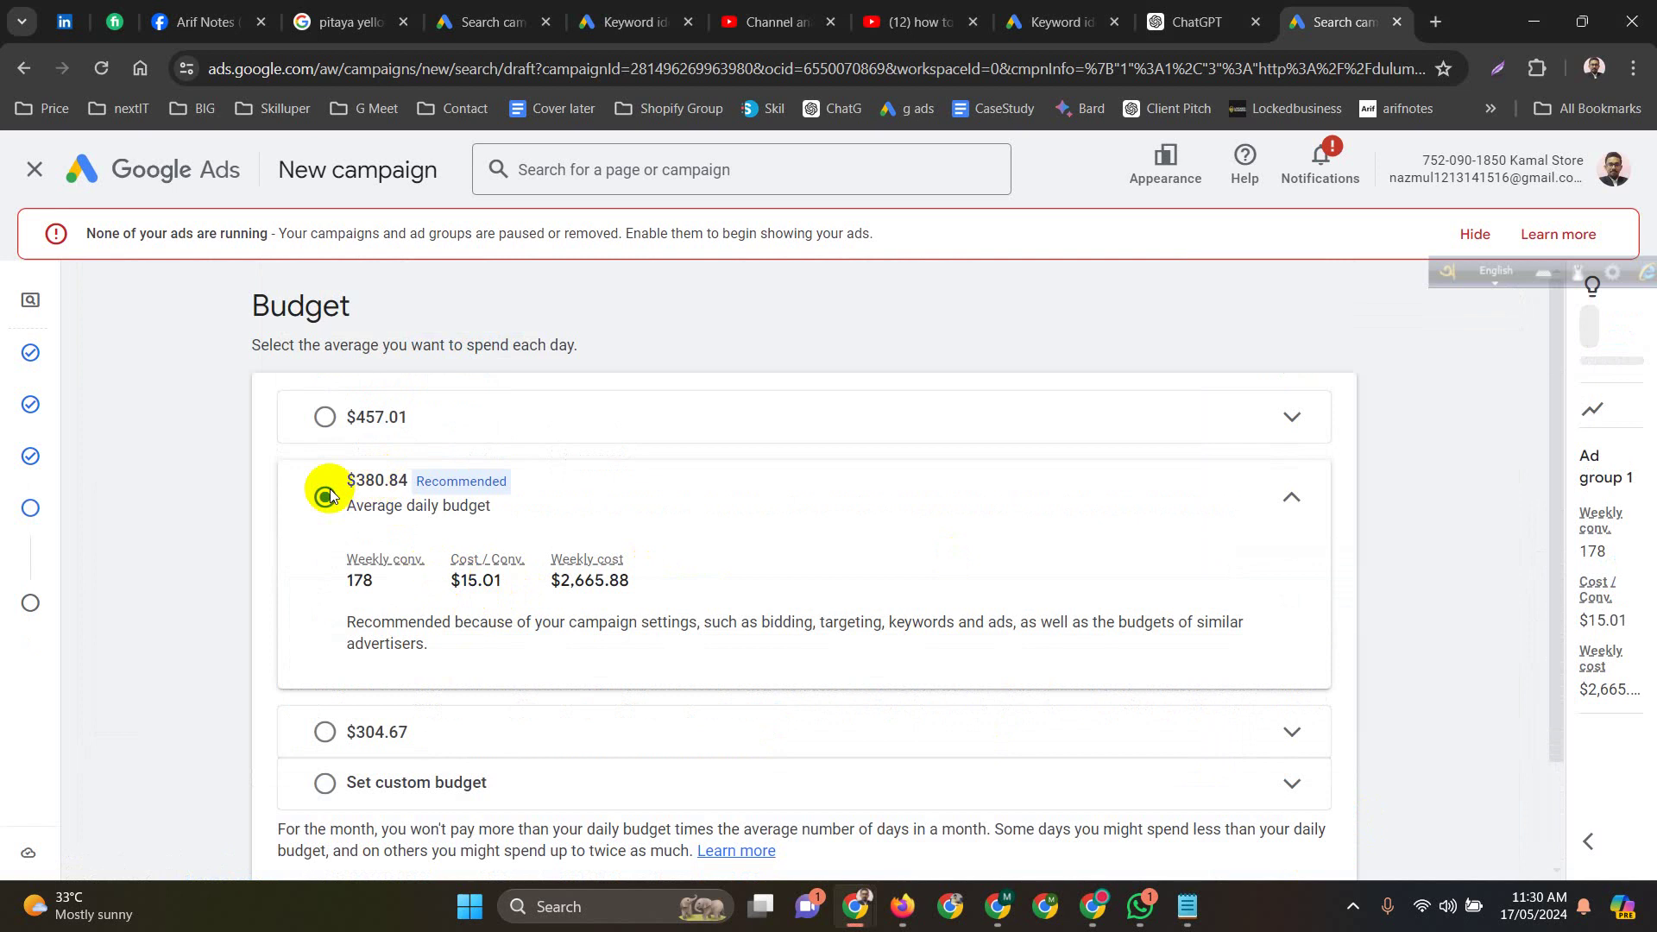
pyautogui.click(431, 494)
pyautogui.click(432, 500)
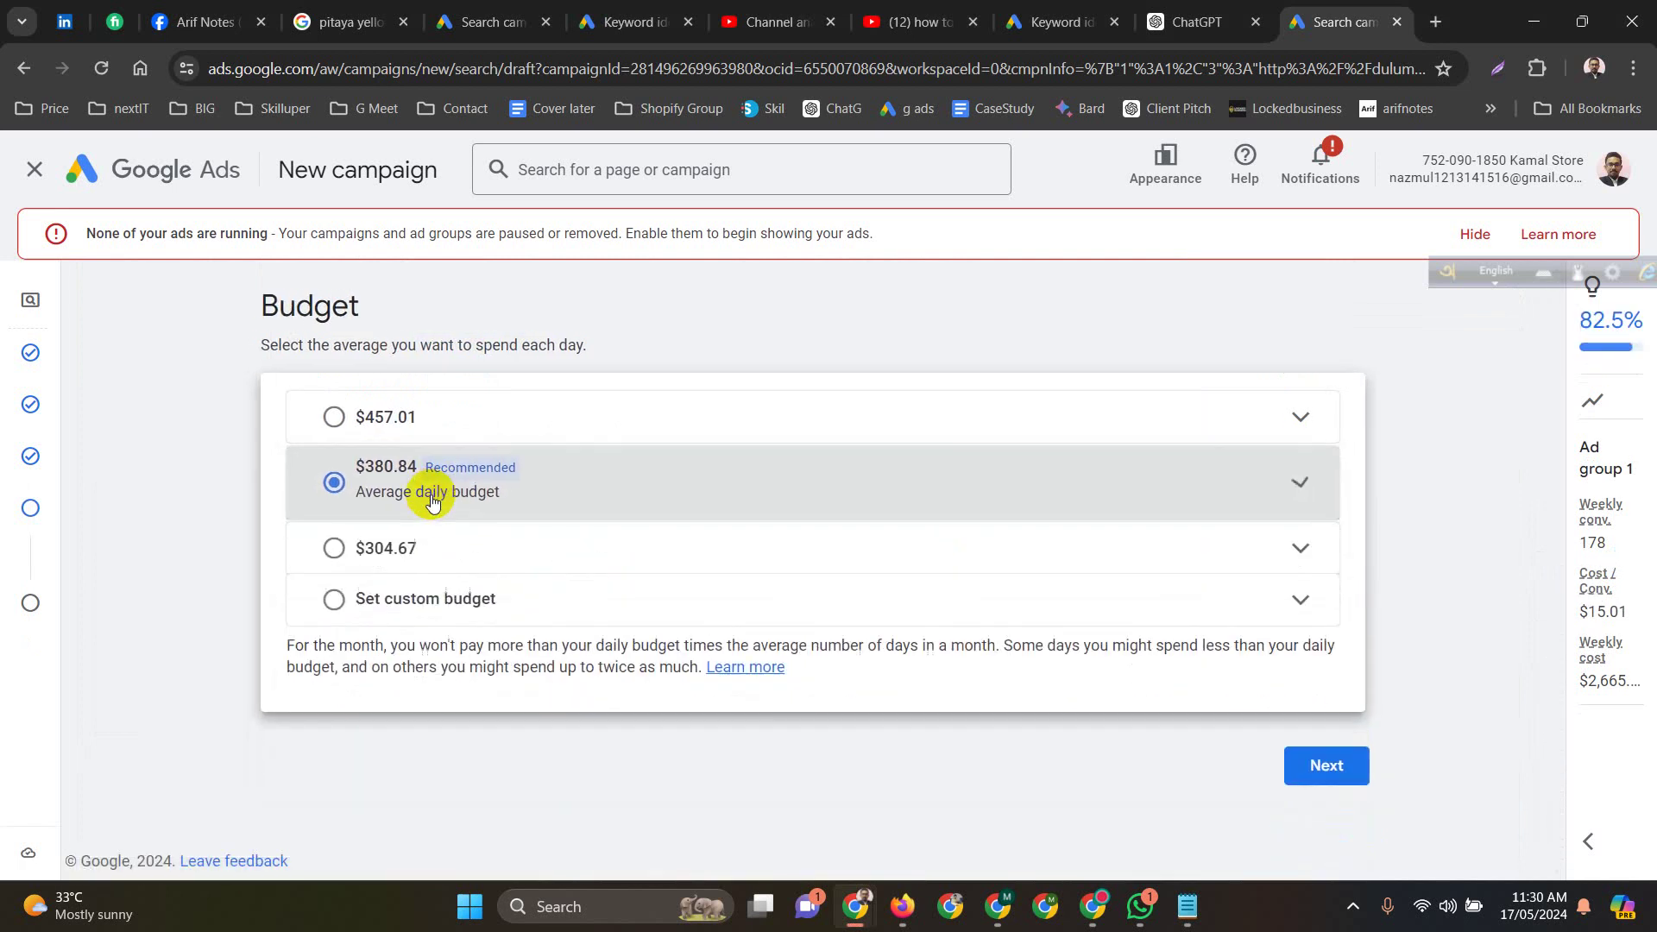
pyautogui.click(386, 587)
pyautogui.click(421, 689)
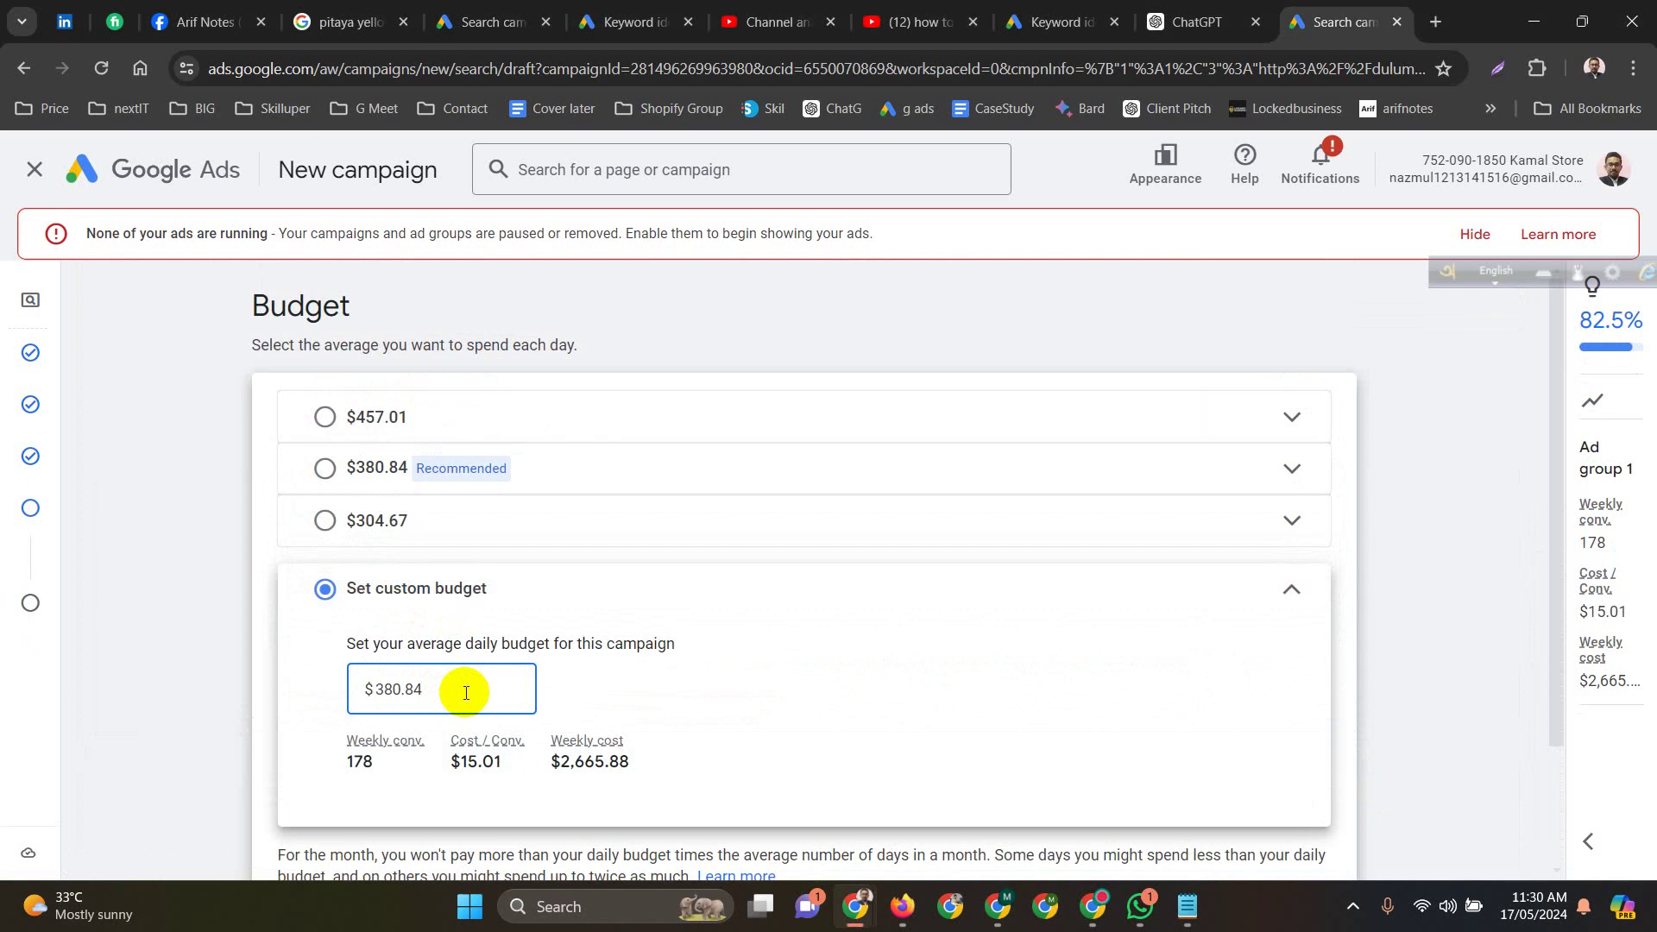
pyautogui.scroll(-2, 466, 670)
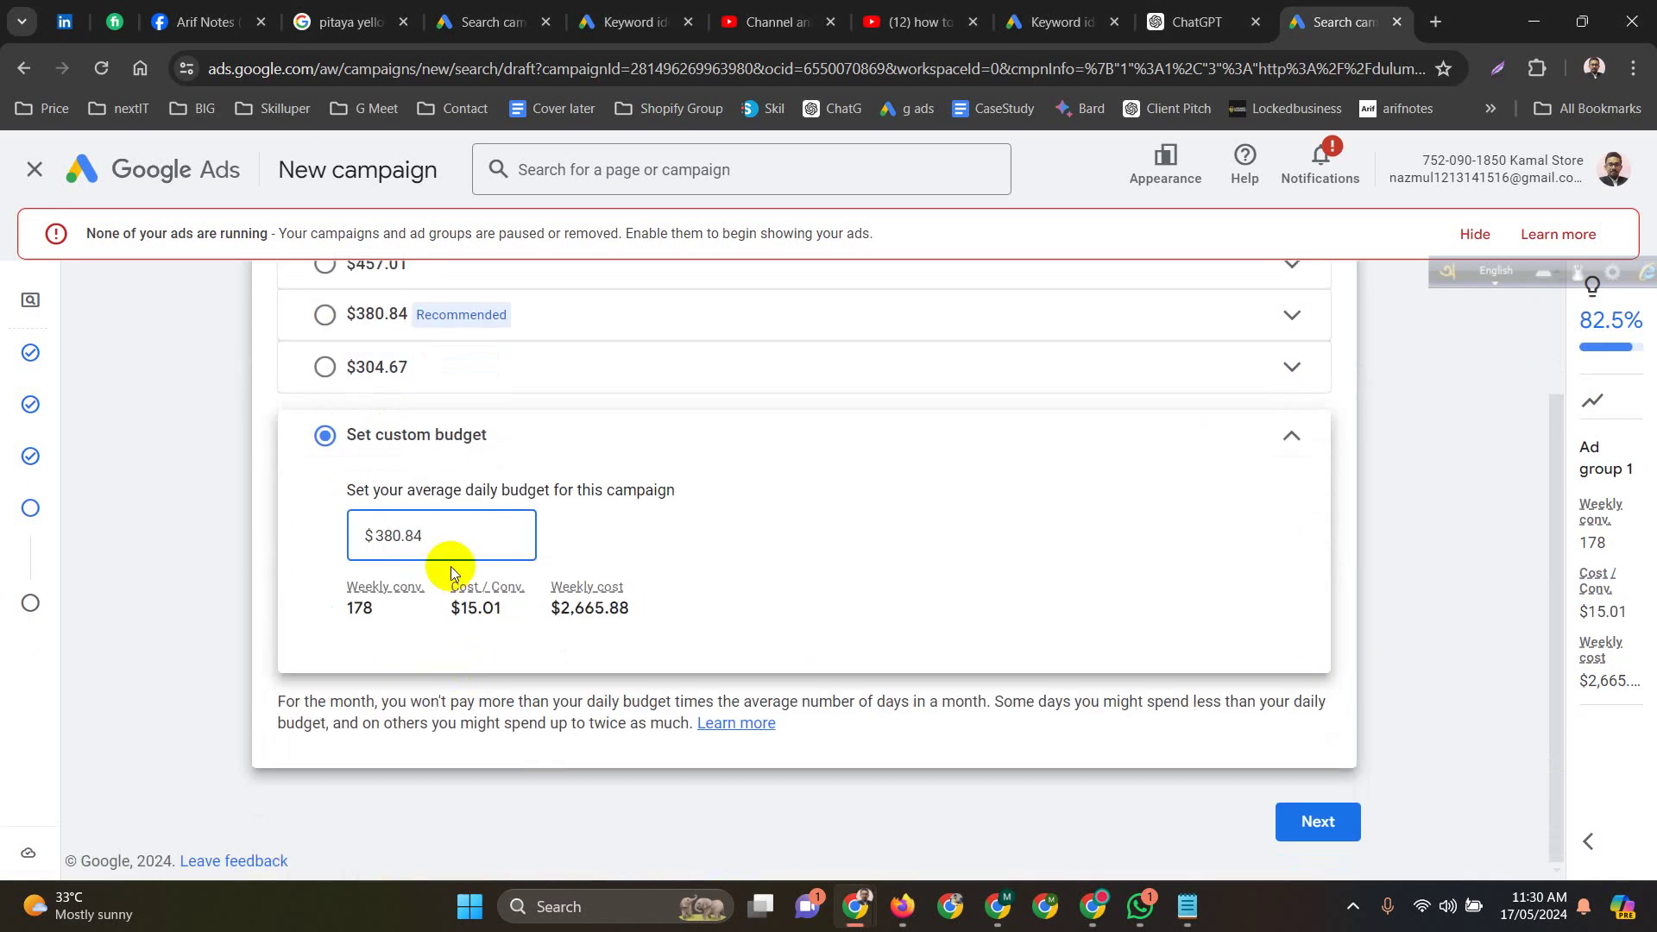
pyautogui.moveTo(458, 536); pyautogui.dragTo(357, 525)
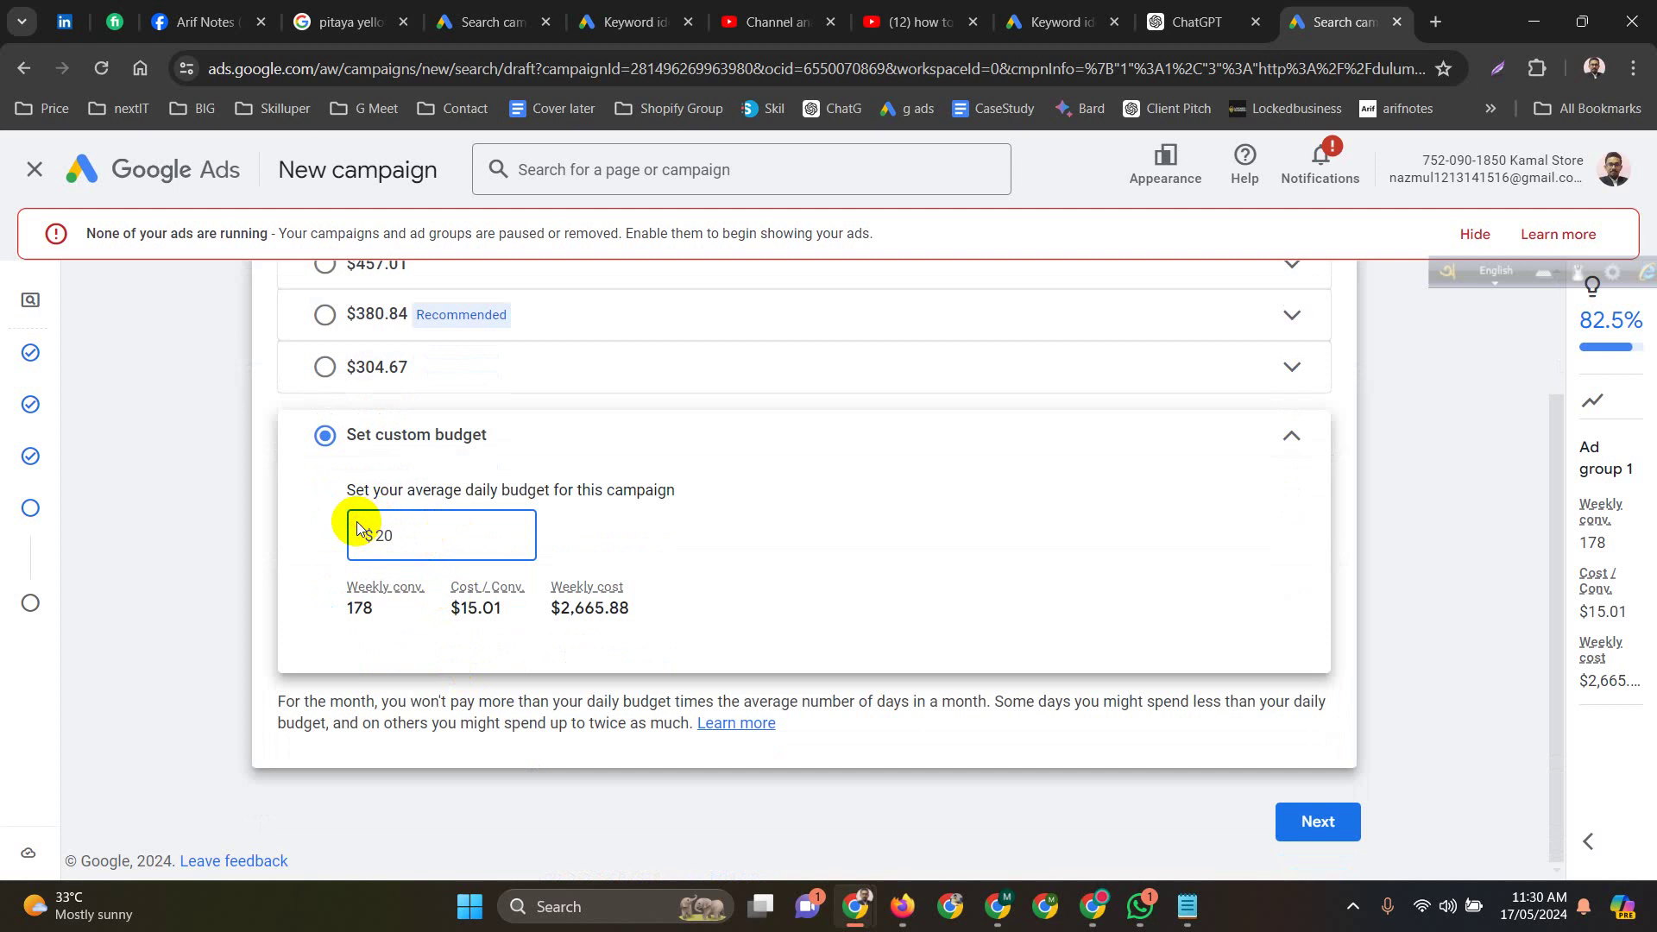
pyautogui.click(870, 606)
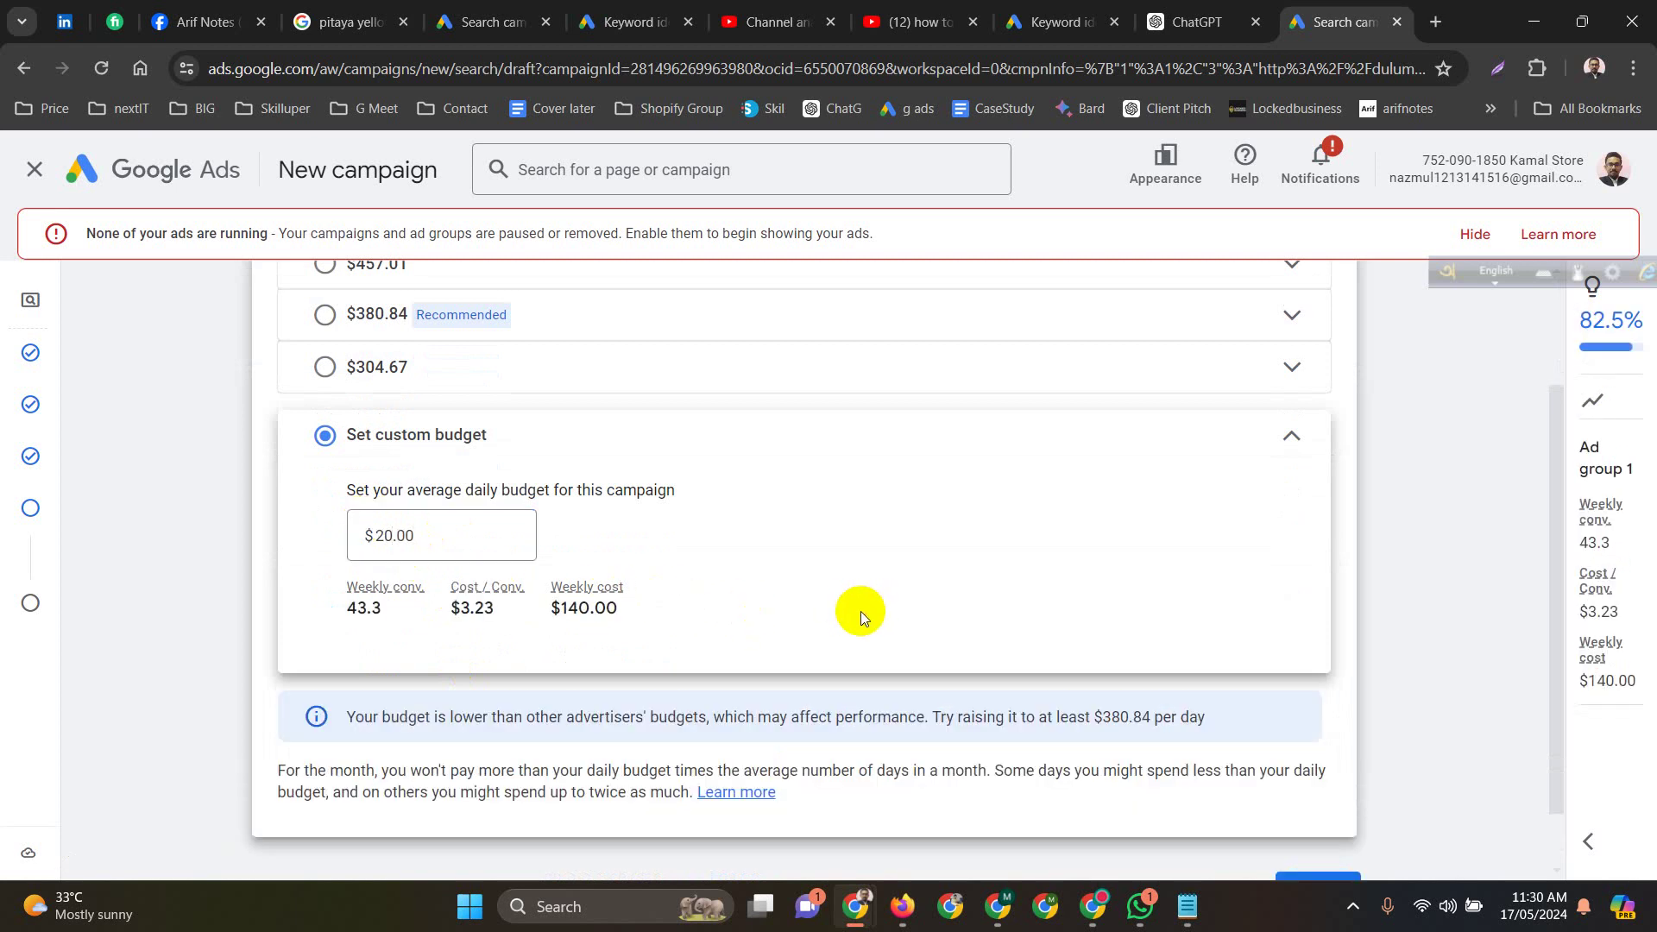
# Proceed to the campaign's review page and check its overview, bidding, campaign settings, keywords, ads and budget.
pyautogui.scroll(-2, 898, 647)
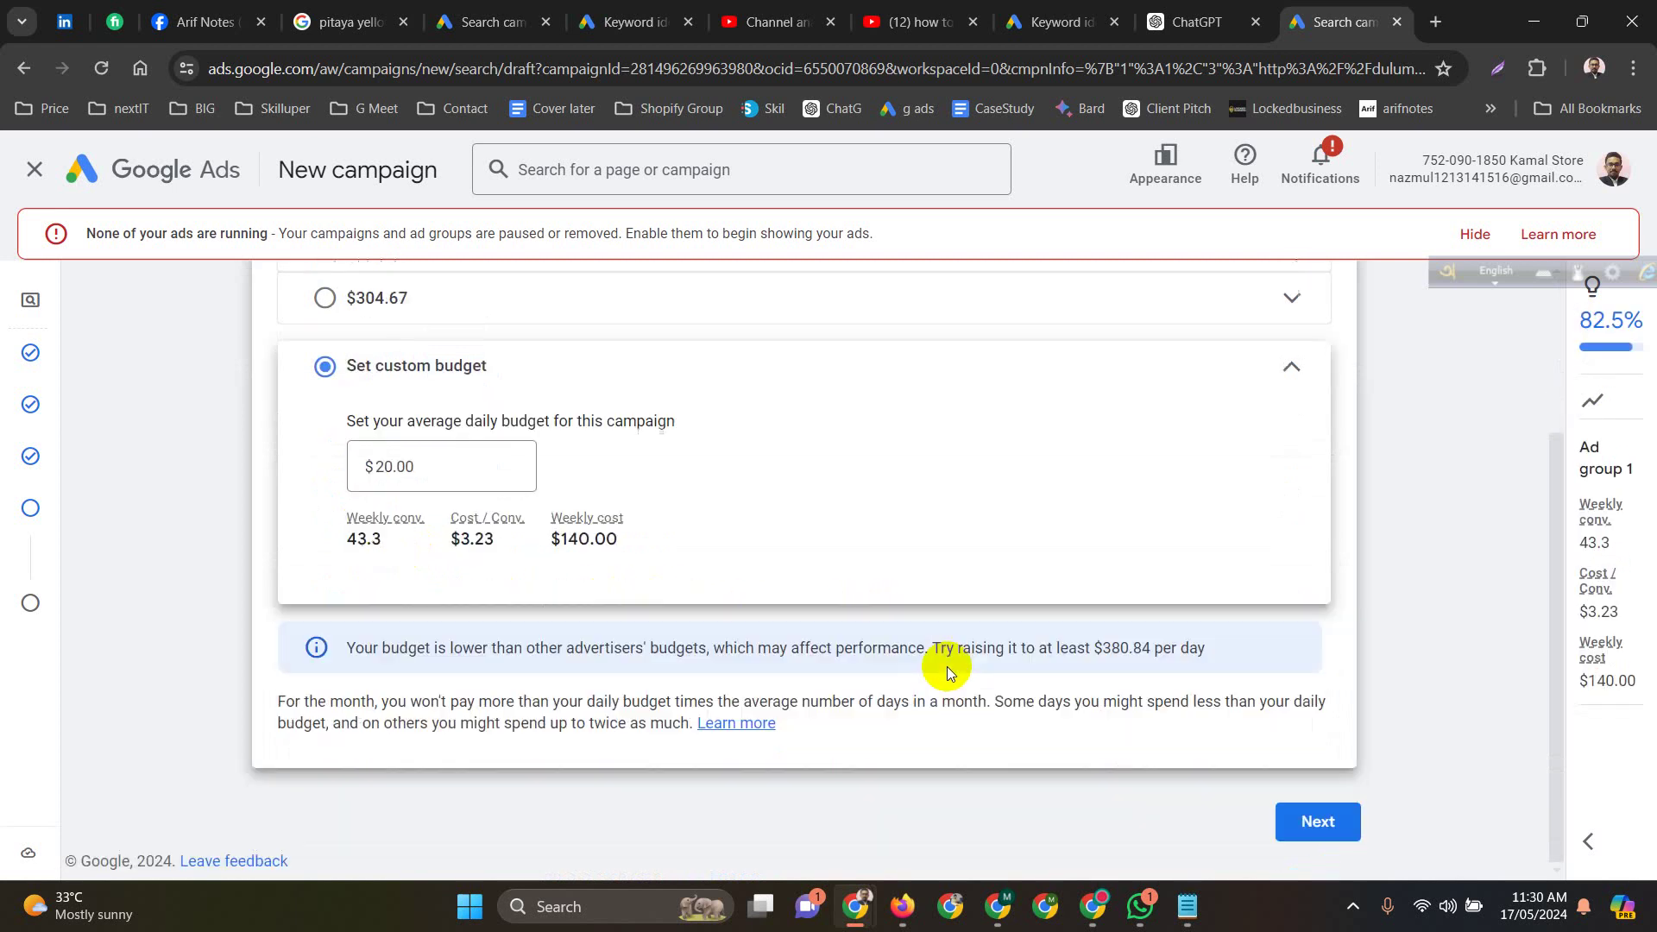
pyautogui.click(1313, 829)
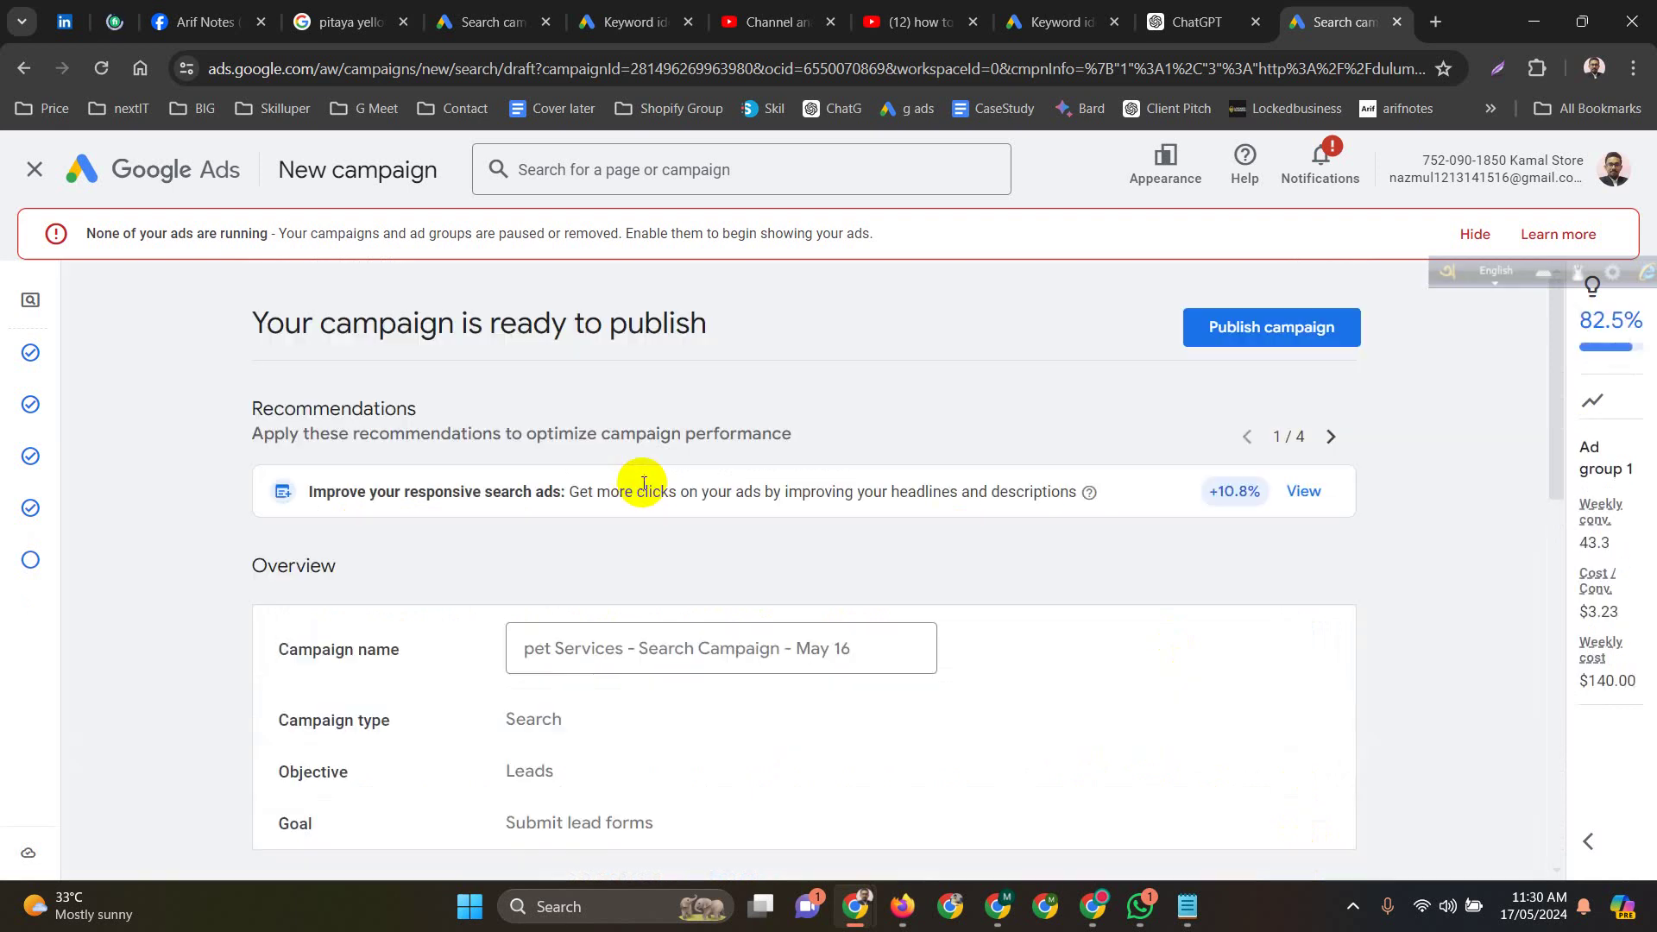
pyautogui.scroll(-1, 658, 527)
pyautogui.scroll(-6, 658, 526)
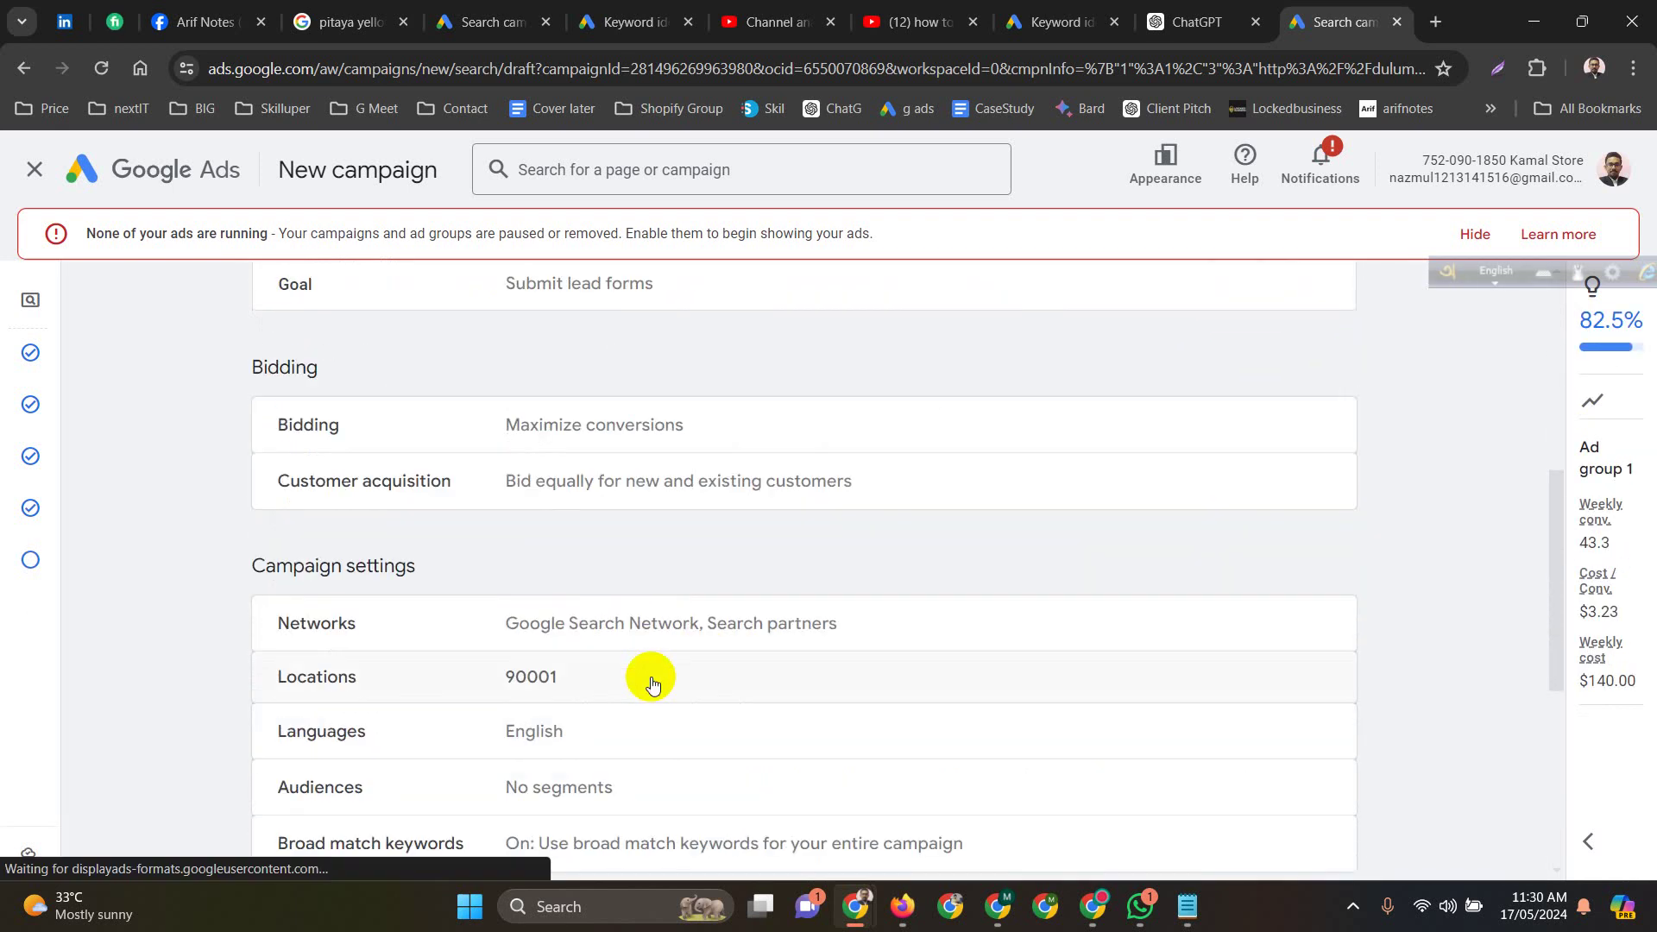
pyautogui.scroll(-3, 651, 653)
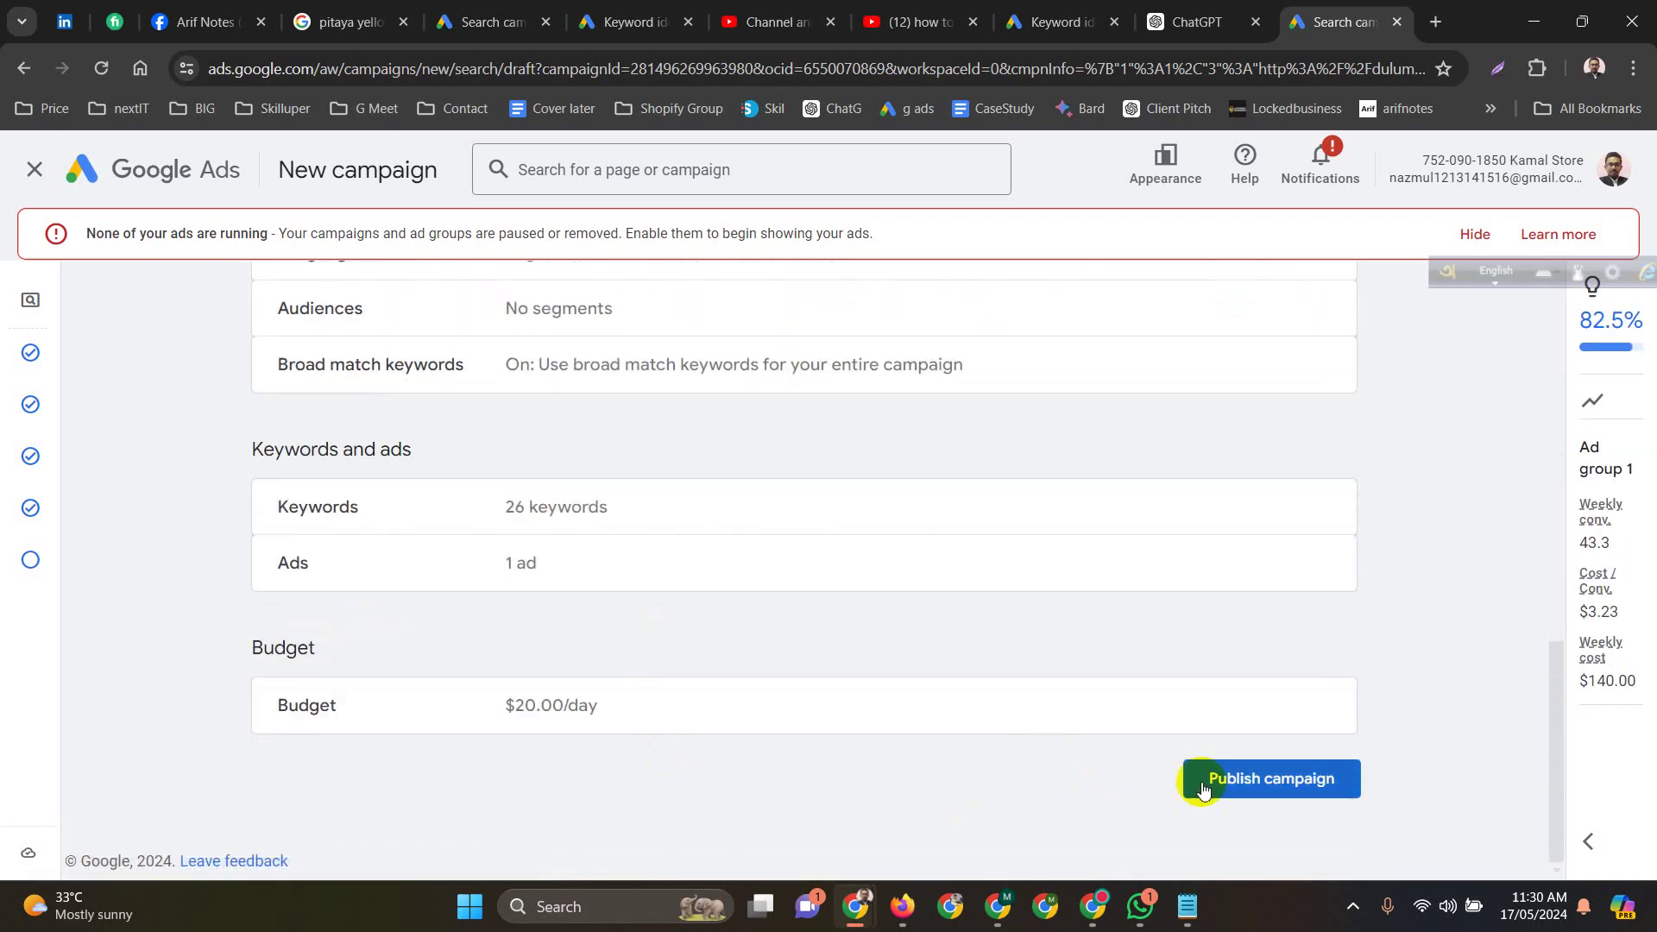